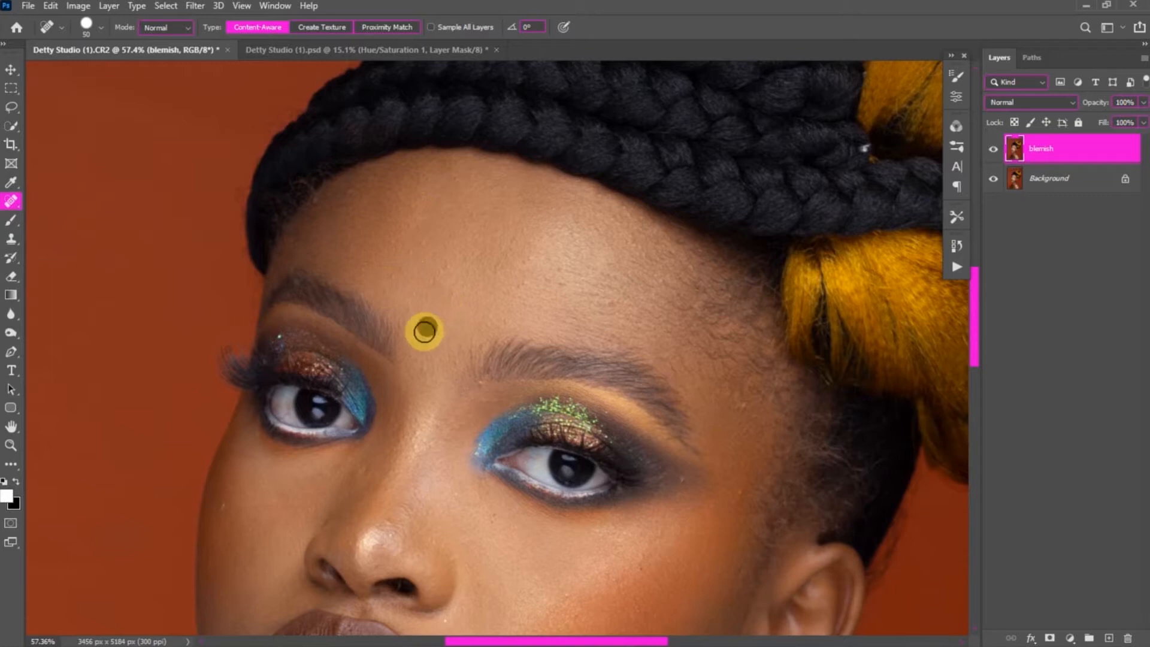
- Remove the small blemishes on the forehead and between the eyebrows with the Spot Healing Brush at 50 px on the blemish layer
click(563, 283)
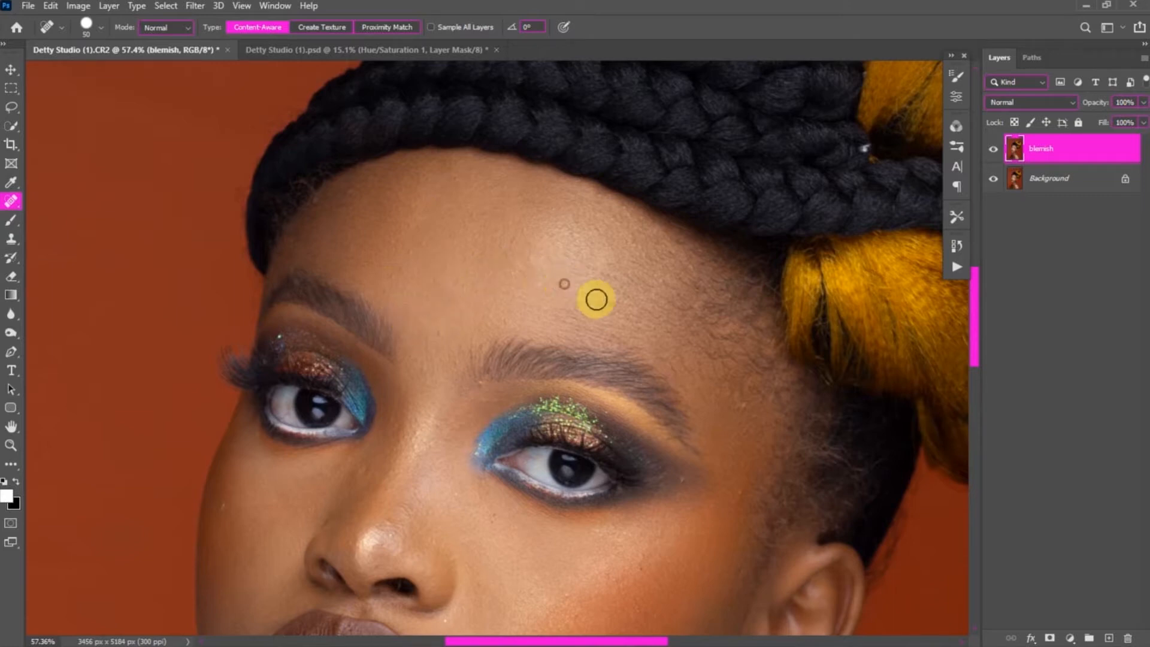
click(344, 197)
click(416, 259)
click(439, 332)
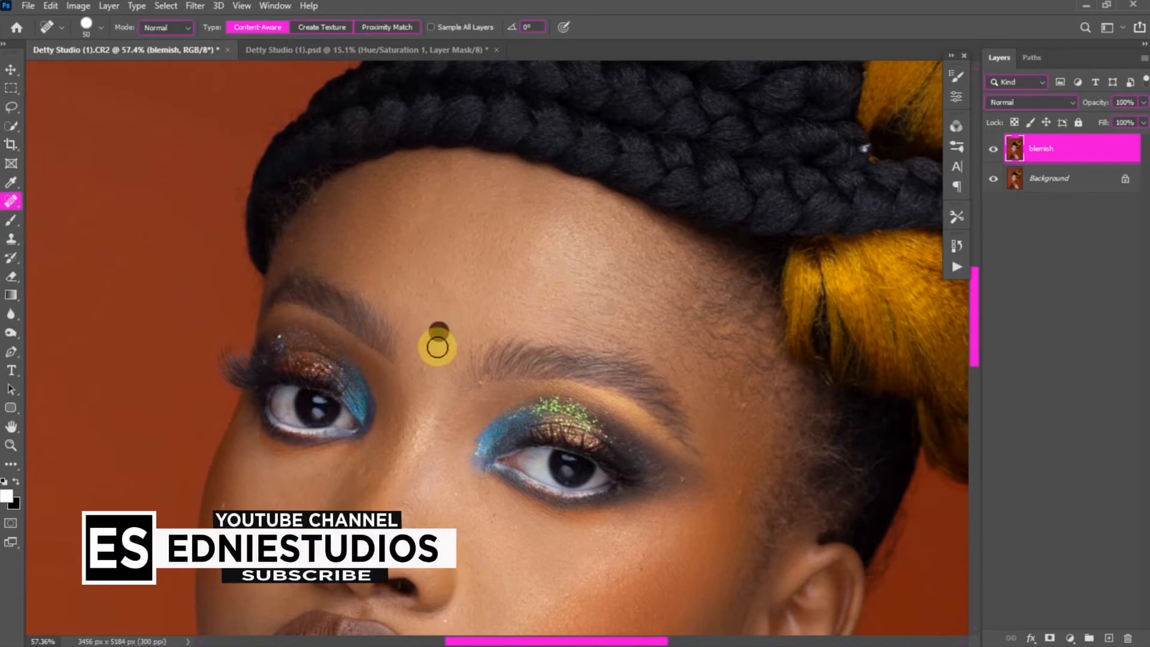
- Set the Spot Healing Brush to 35 px and heal the spots on the cheek and temple
scroll(203, 336, down, 3)
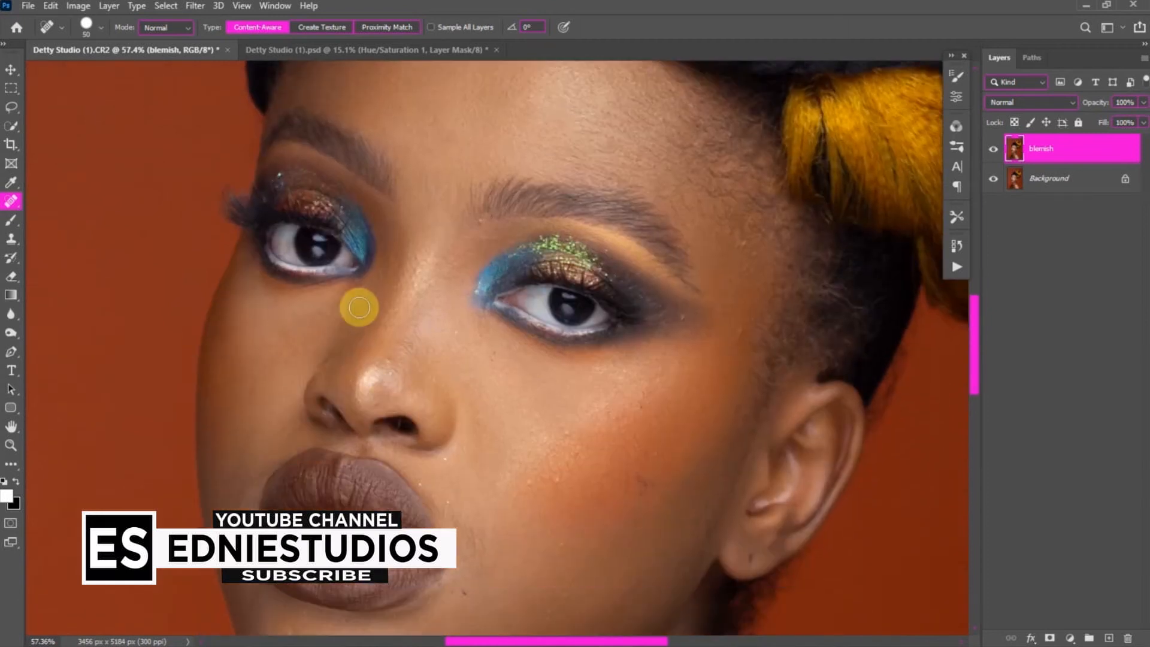
key(bracketleft)
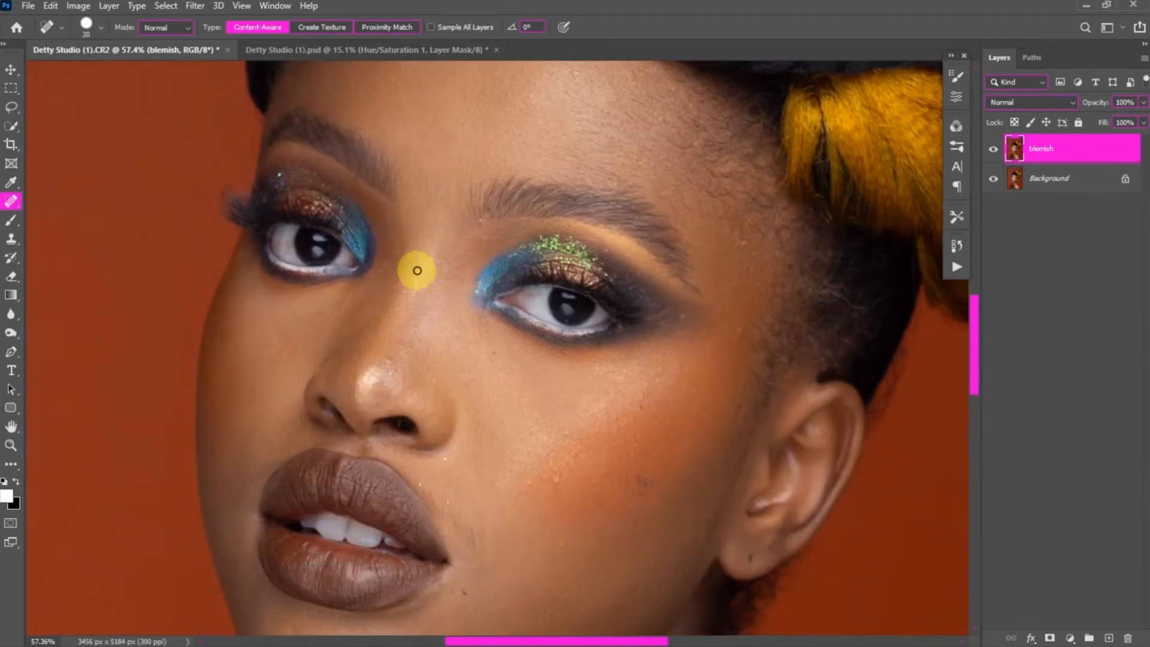
key(bracketright)
key(bracketright)
key(bracketright)
click(555, 478)
click(528, 480)
click(566, 429)
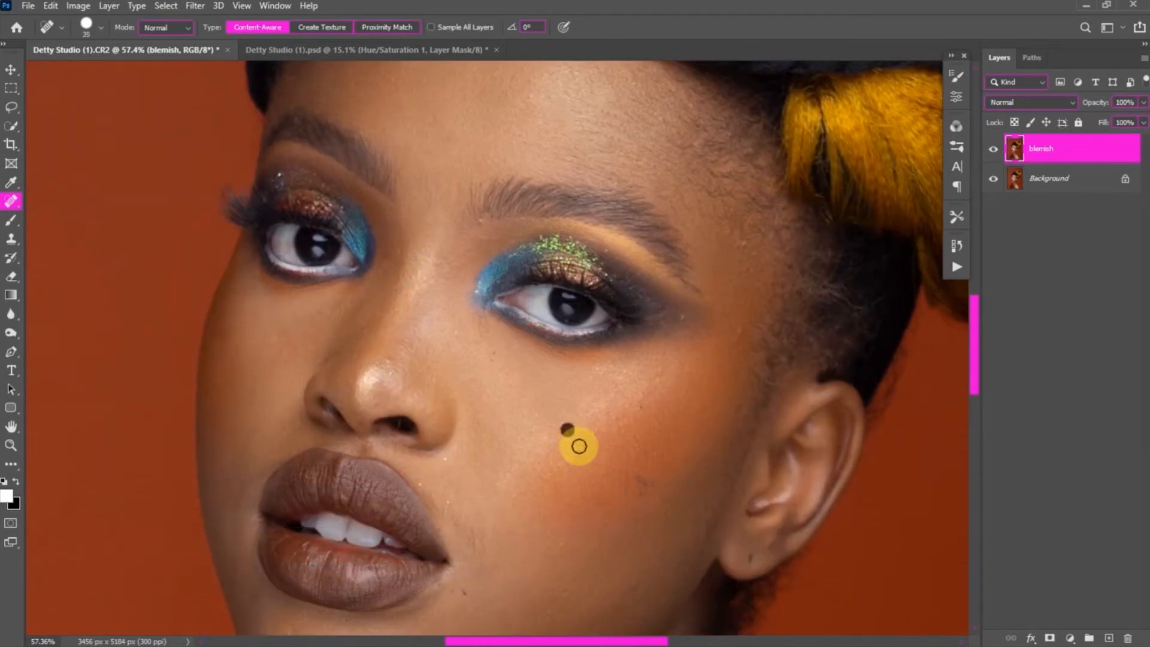
click(639, 481)
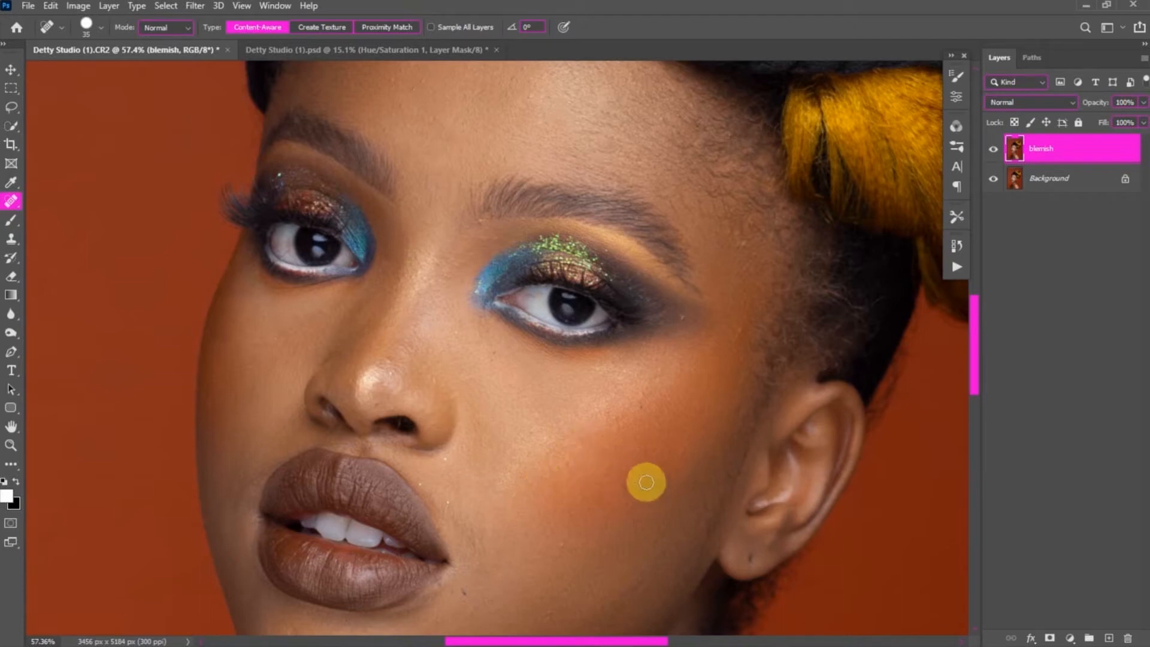
click(750, 263)
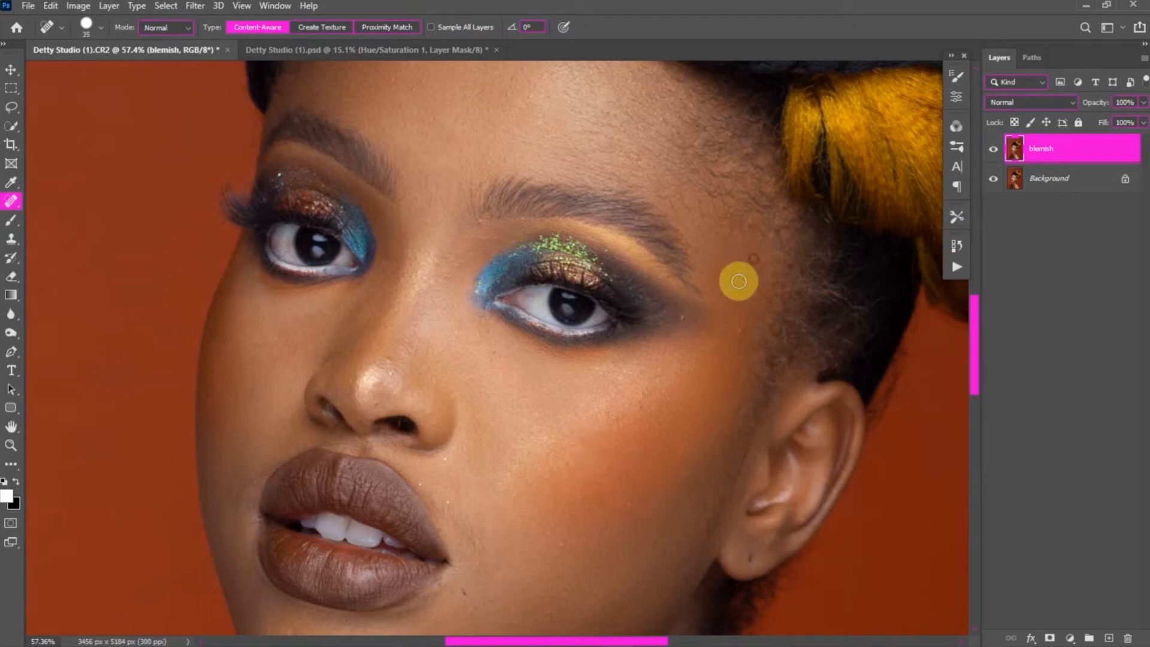
- Heal the remaining spots on the lower cheek and chin, and check the face again up to the forehead
scroll(461, 437, down, 5)
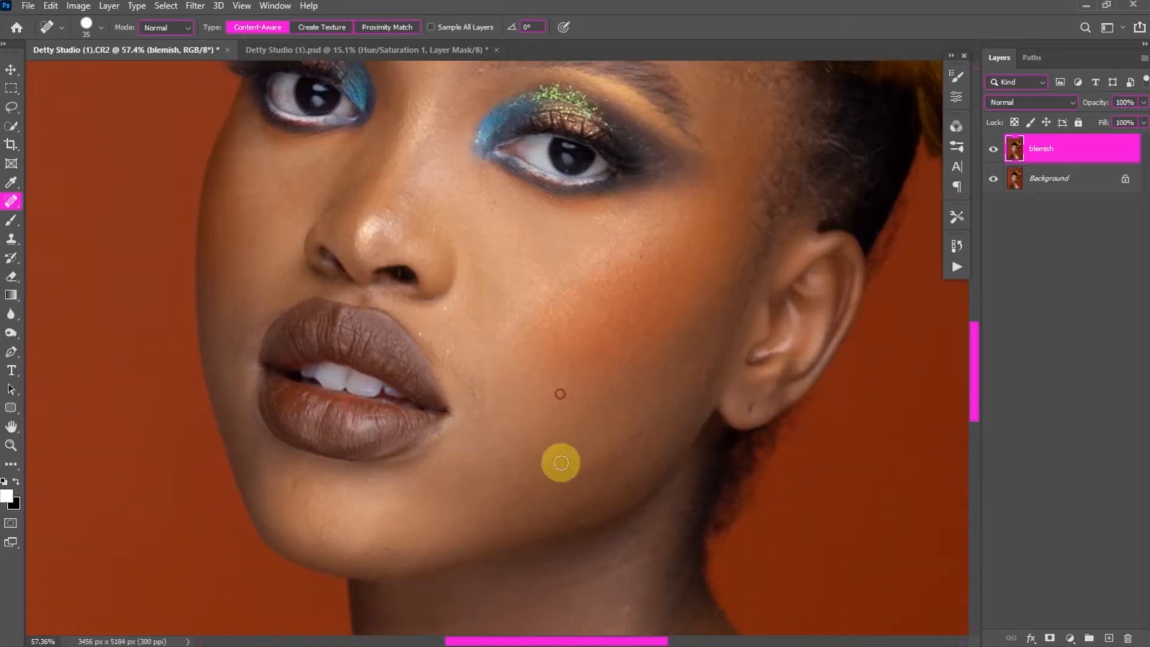
click(294, 482)
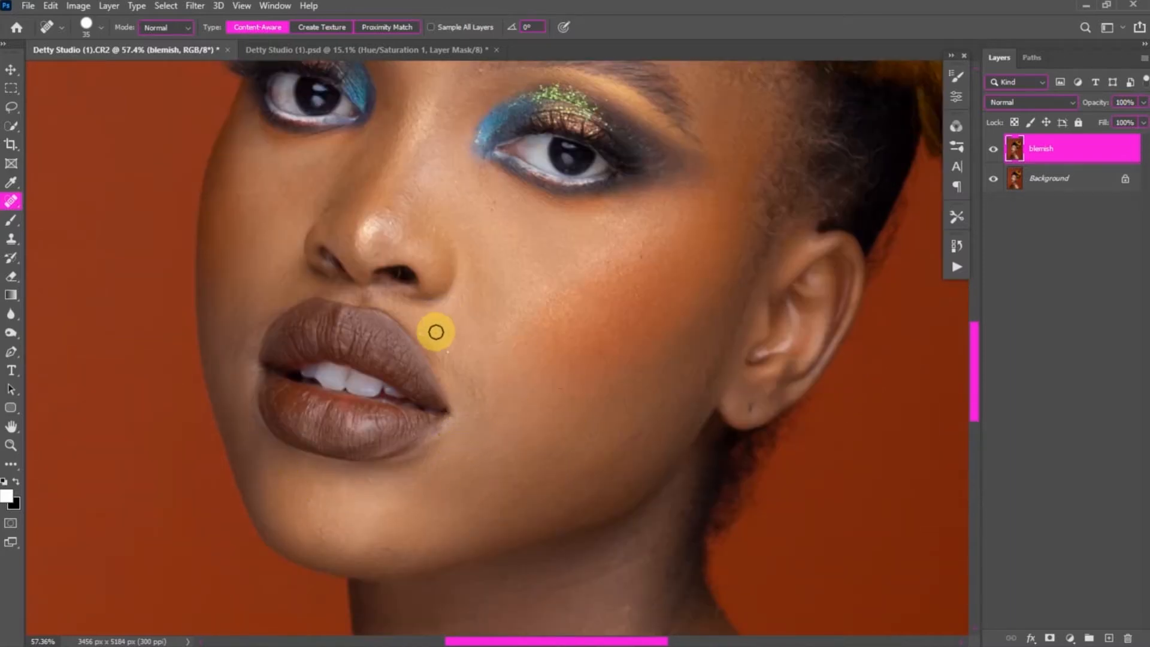
scroll(477, 154, up, 3)
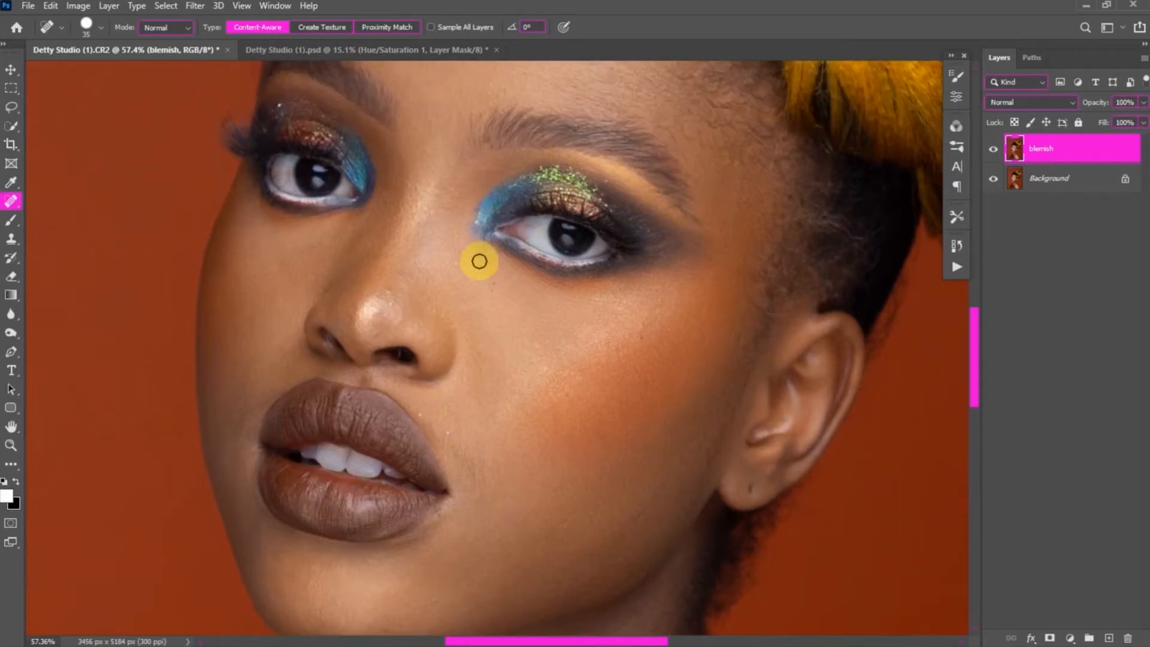
scroll(455, 262, up, 5)
scroll(432, 264, up, 2)
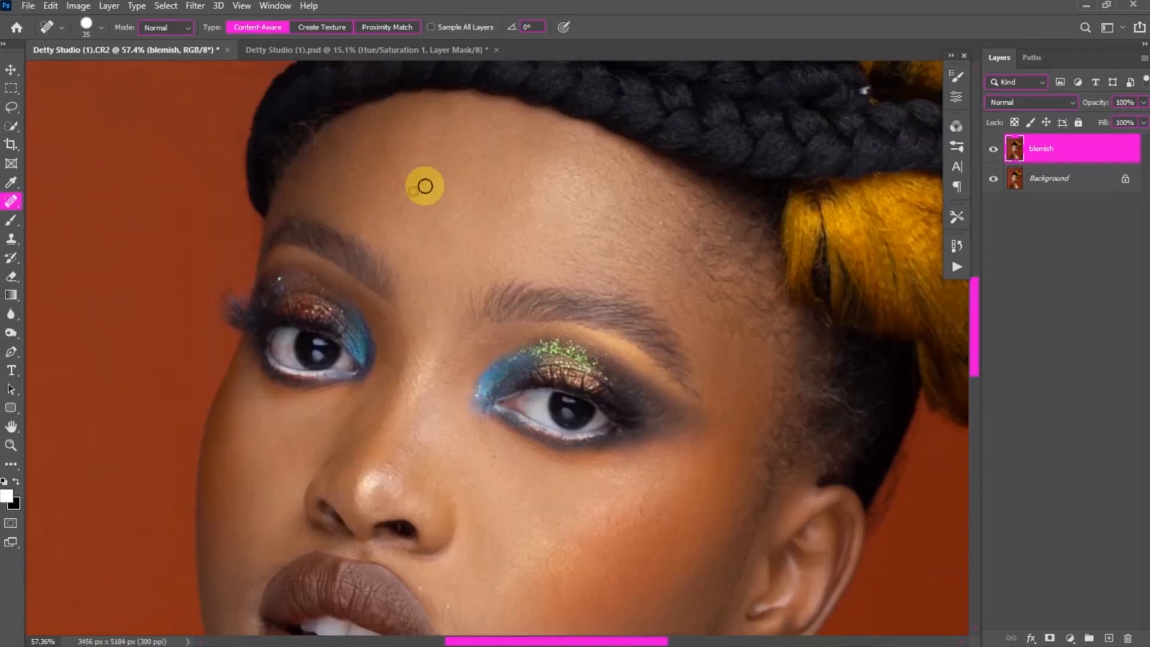
- Stamp all visible layers into a new layer above blemish and run the Edniestudios action "freq sep 2" on it
click(1045, 151)
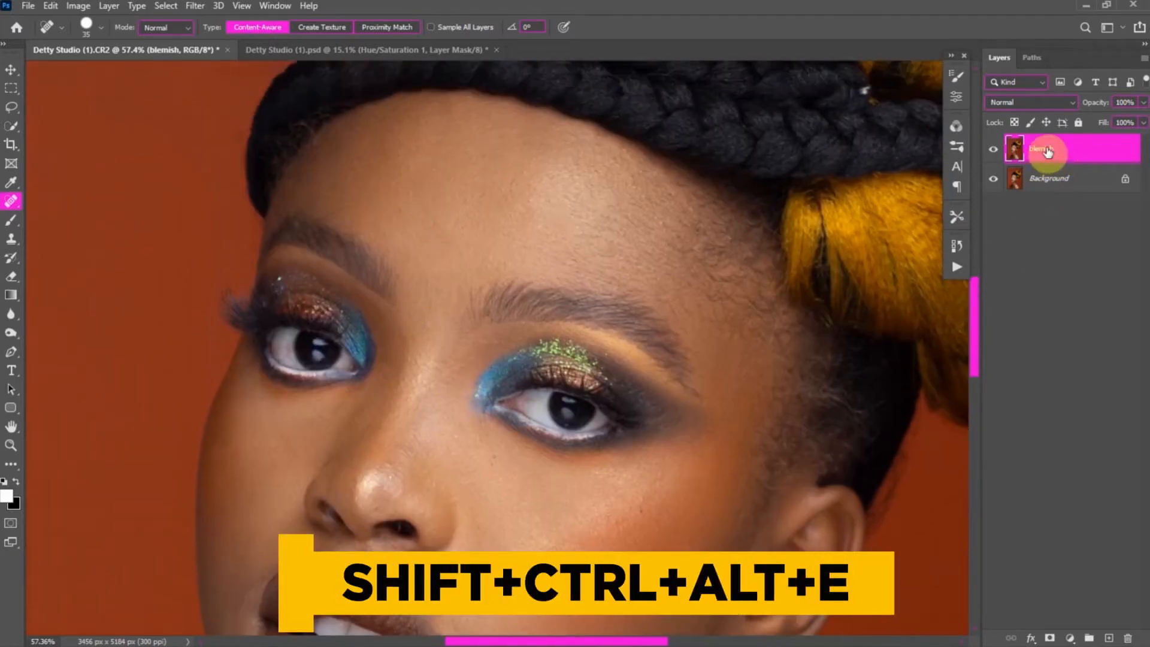
key(shift+ctrl+alt+e)
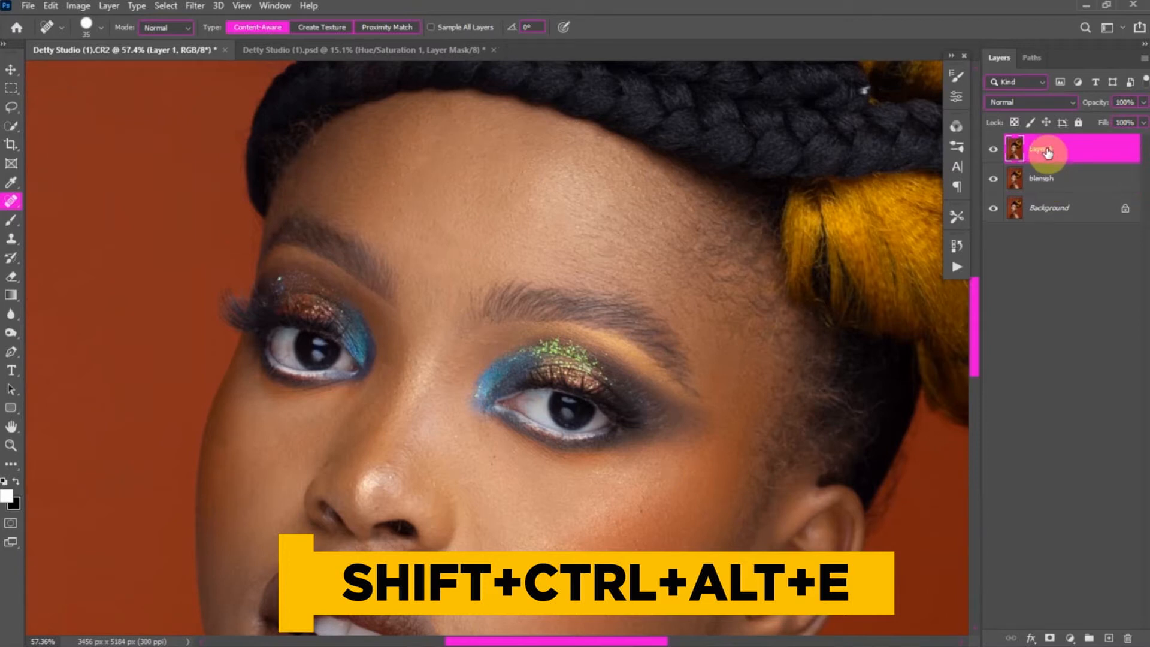
click(961, 267)
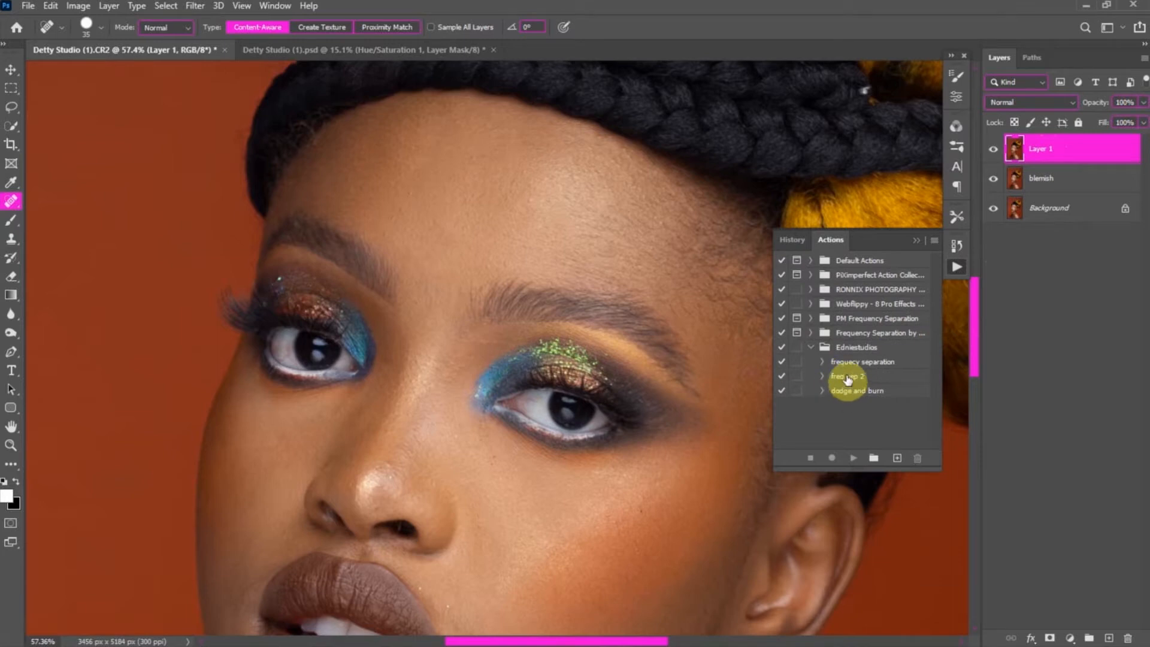
click(853, 458)
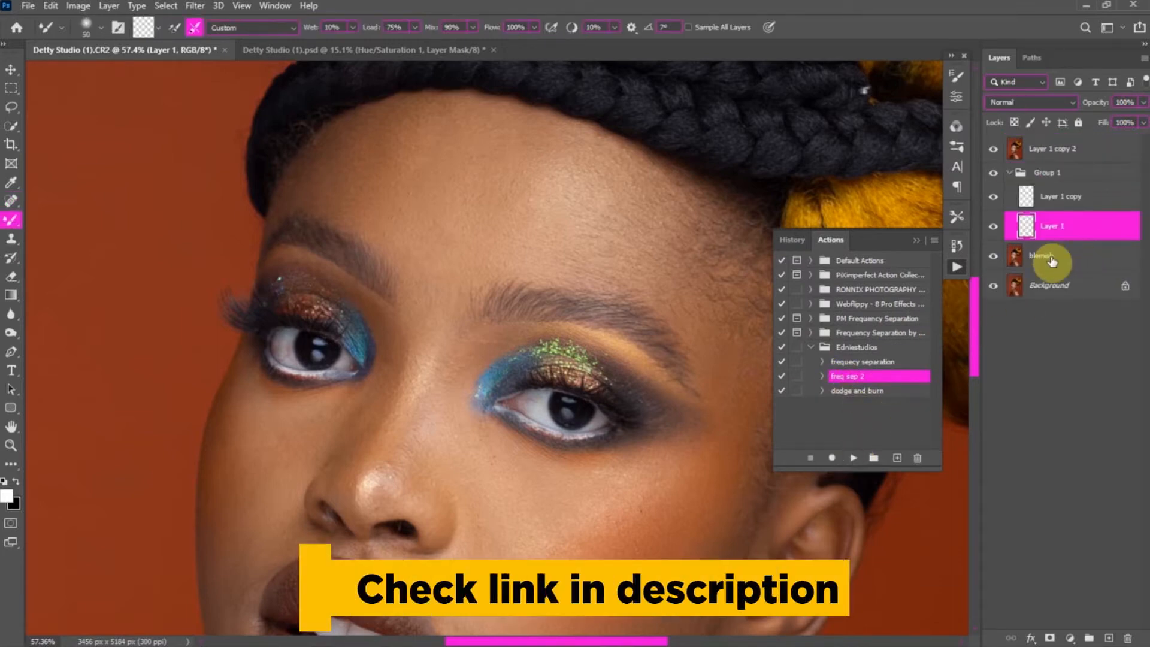
- Delete the leftover Layer 1 copy 2 above the frequency separation group and hide the list of actions
click(1057, 149)
key(Delete)
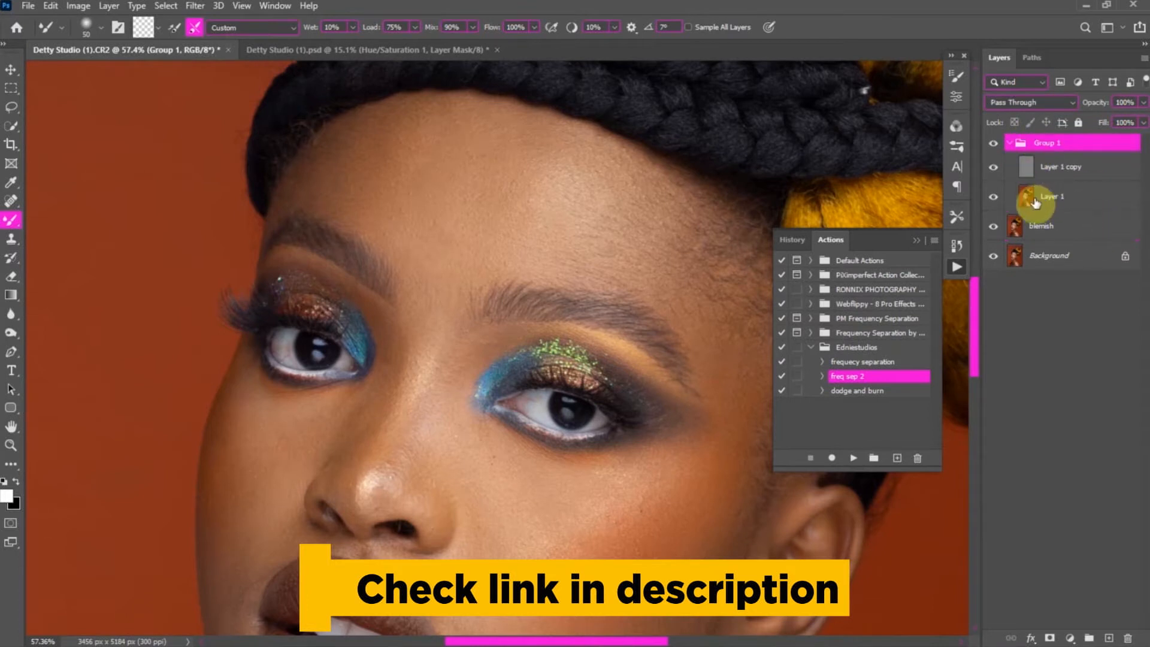
click(958, 269)
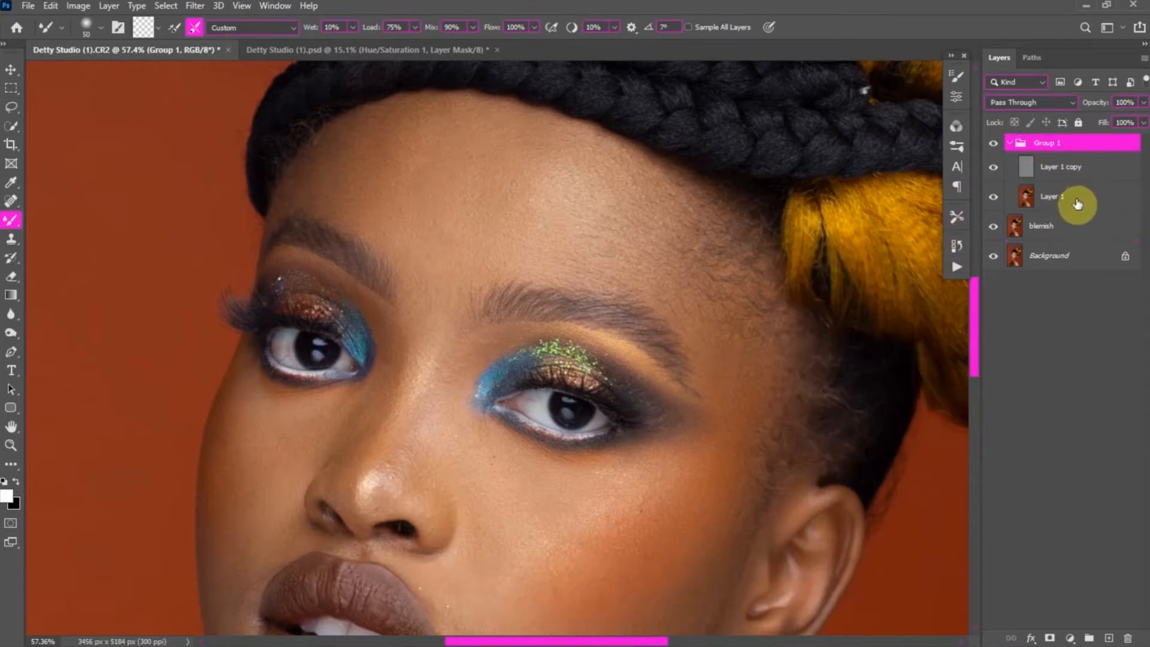
- Blend the skin tones across the forehead and temple on the low-frequency Layer 1 with the Mixer Brush at 175 px
click(1054, 198)
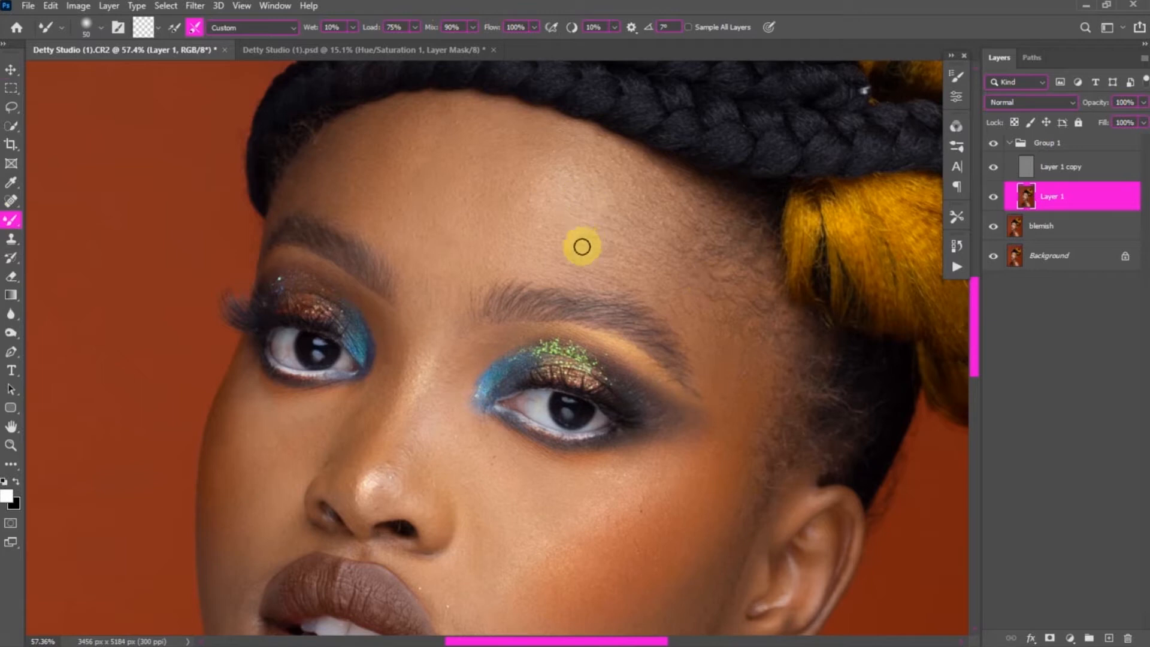
key(bracketright)
key(bracketright)
key(bracketright)
key(bracketright)
key(bracketright)
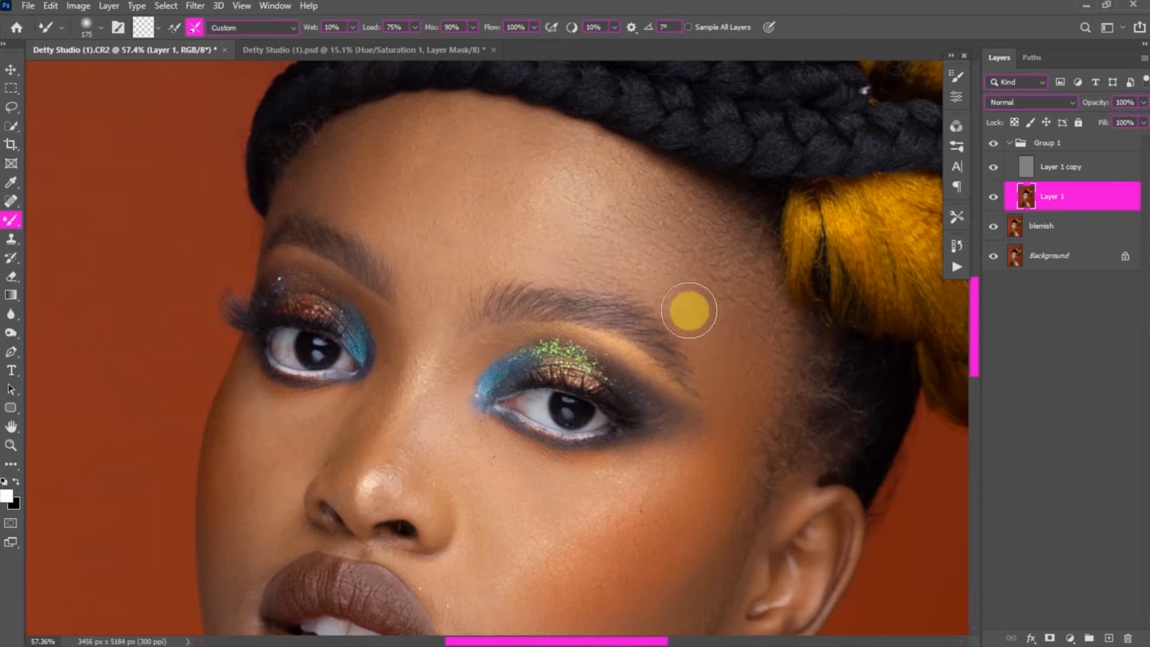
ctrl+right_click(717, 264)
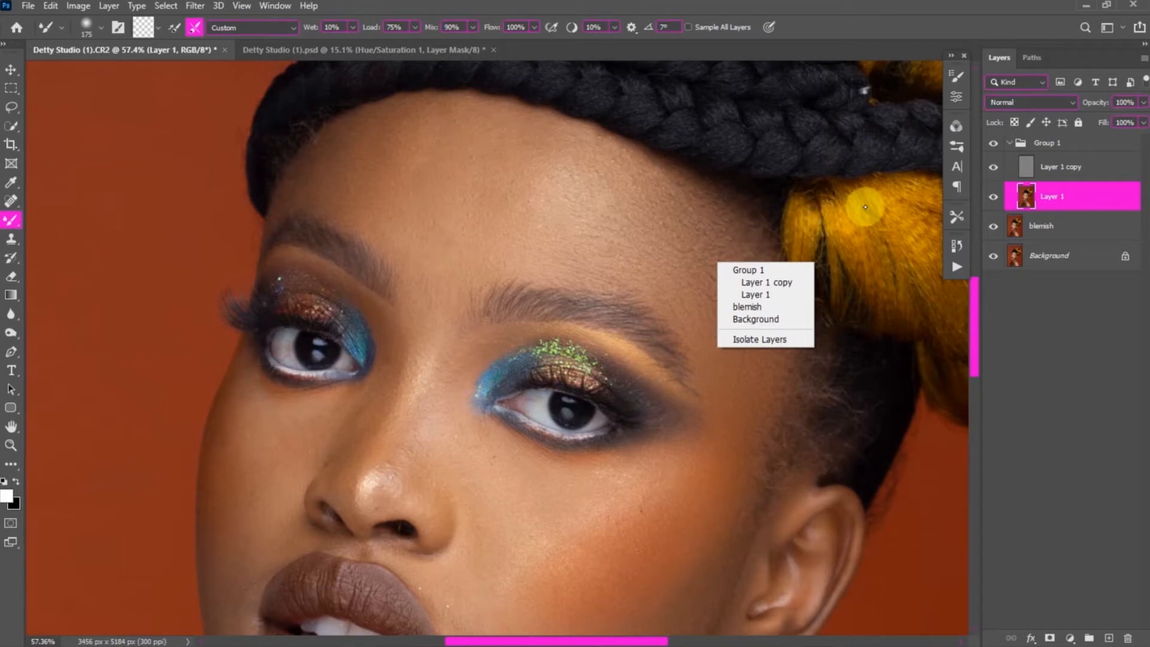
click(850, 241)
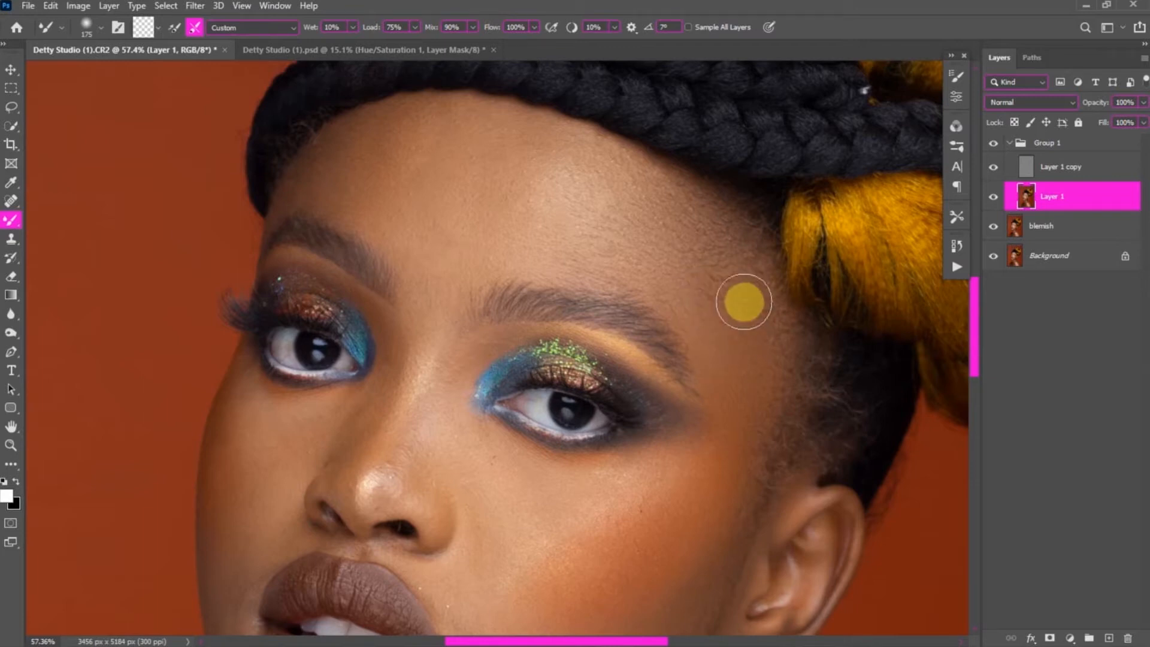
- Reduce the Mixer Brush to 125 px and blend the skin beside the eye, along the cheek and down to the jaw
drag(973, 312, 973, 322)
key(bracketleft)
key(bracketleft)
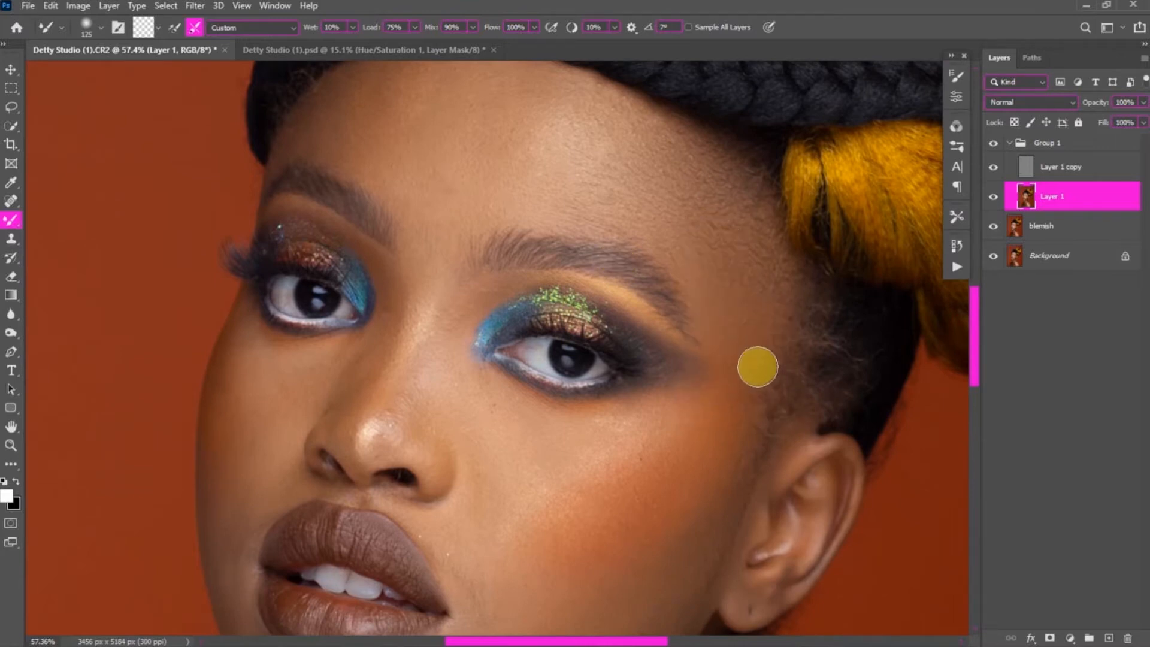
mouse_move(725, 405)
mouse_down()
mouse_move(726, 334)
mouse_move(749, 377)
mouse_move(730, 339)
mouse_move(743, 399)
mouse_up()
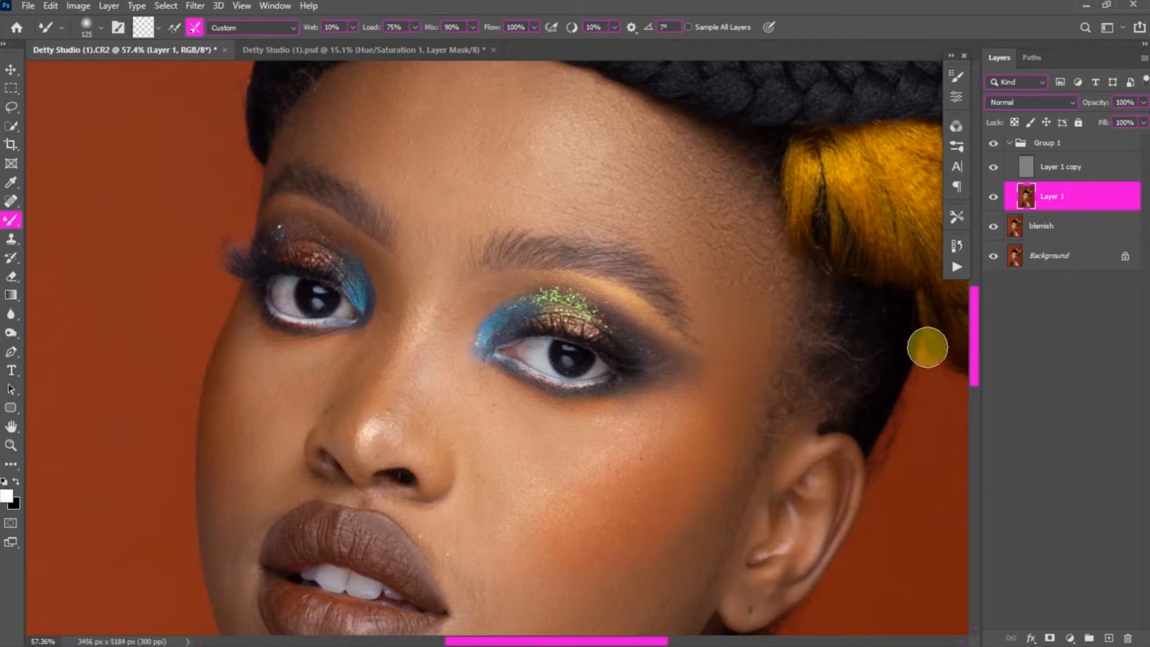
drag(973, 317, 971, 334)
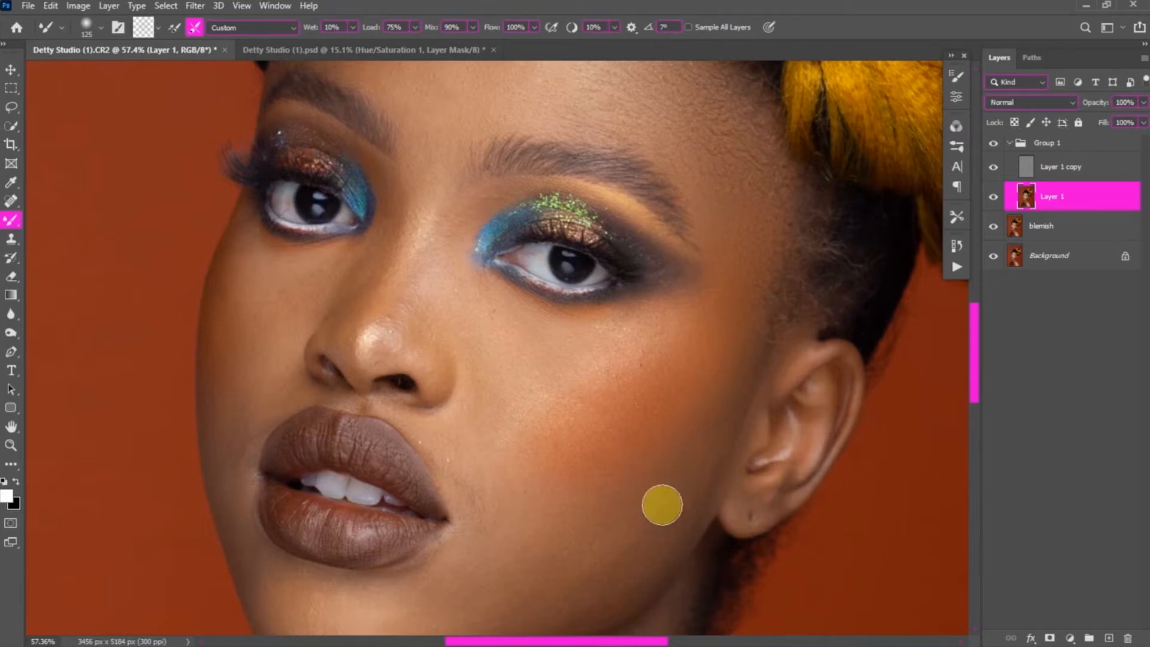
scroll(975, 324, down, 3)
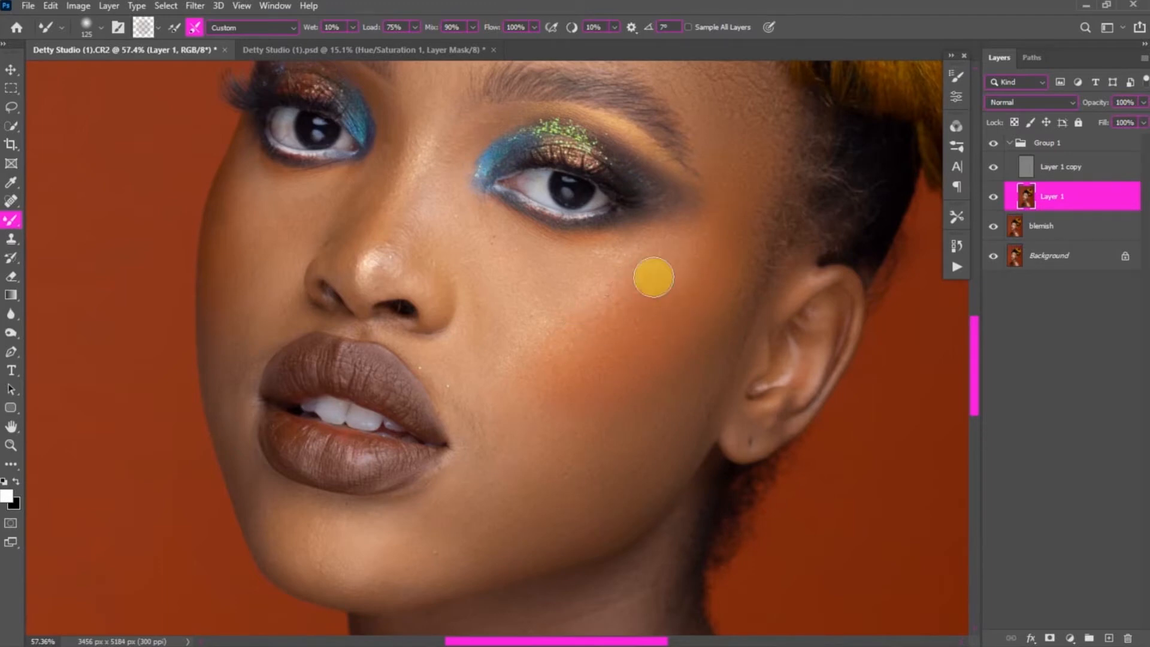
- Fit the whole portrait in view and toggle the visibility of Group 1 to compare the skin before and after blending
key(ctrl+0)
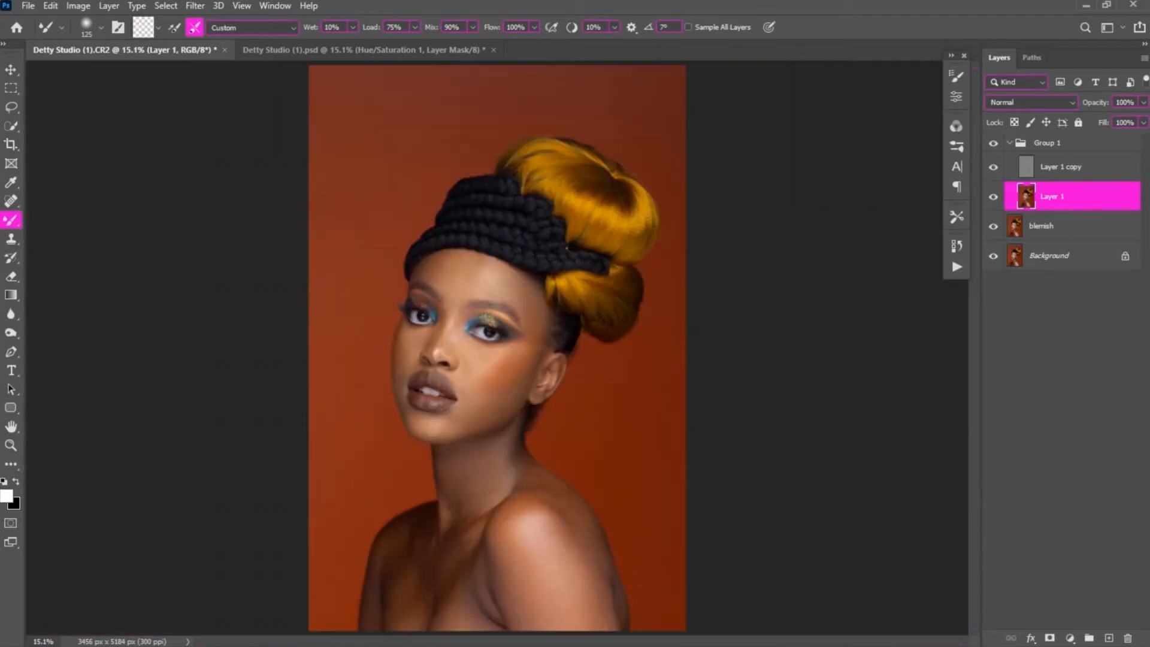
click(1043, 142)
click(993, 144)
click(994, 145)
click(995, 145)
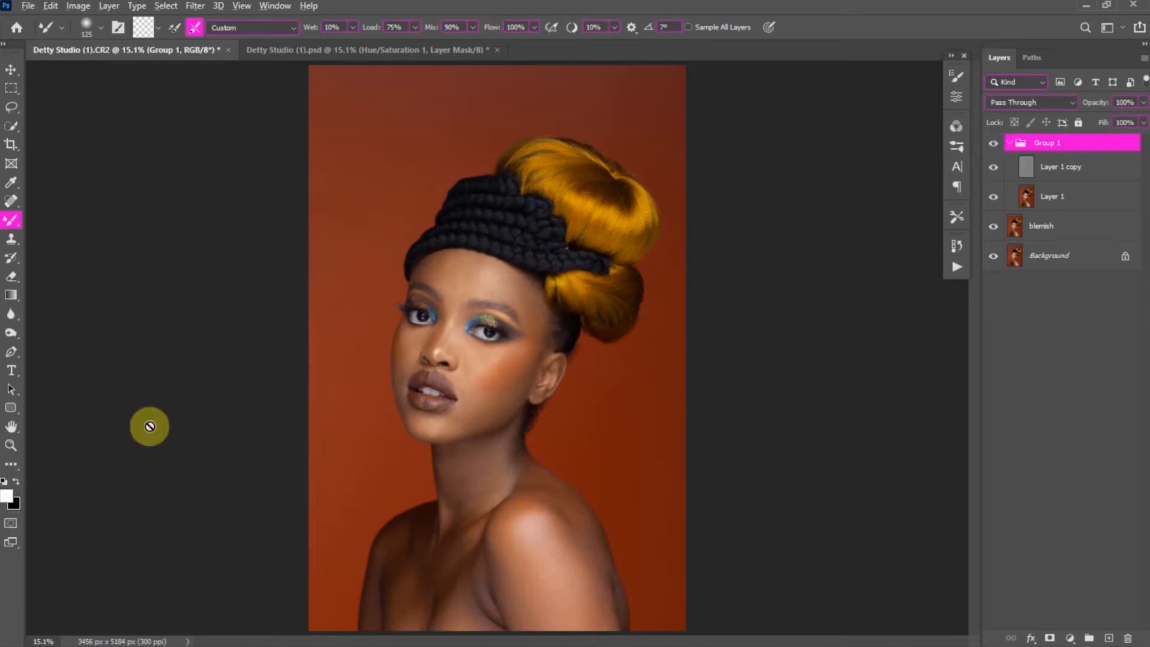
- Return to Layer 1 and blend the eyeshadow above the subject's left eye with the Mixer Brush at 90 px, undoing the first larger stroke
scroll(518, 350, up, 5)
click(615, 340)
key(Return)
click(1036, 196)
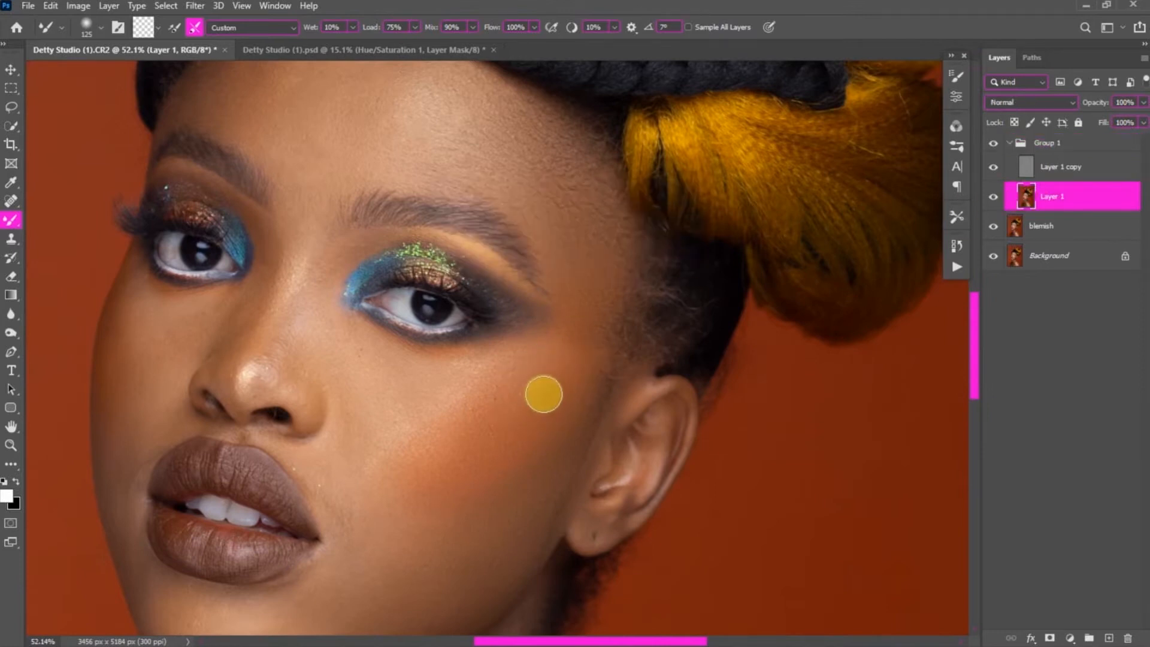
key(ctrl+plus)
key(ctrl+minus)
key(ctrl+minus)
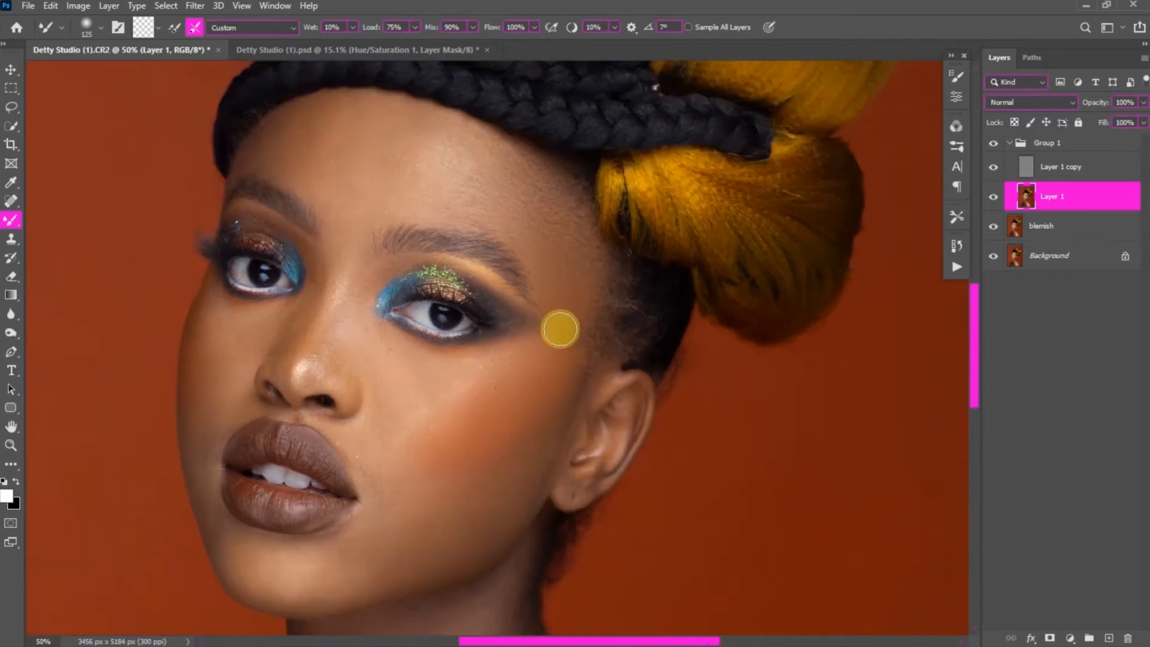
key(ctrl+minus)
key(ctrl+minus)
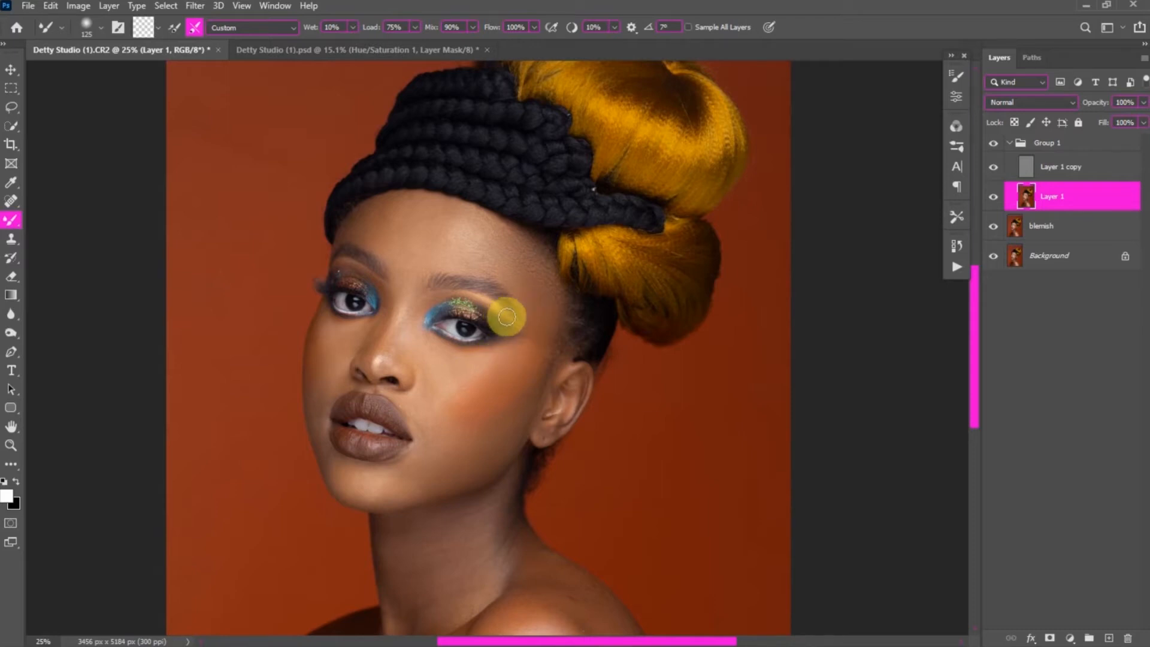
drag(434, 305, 485, 305)
key(ctrl+z)
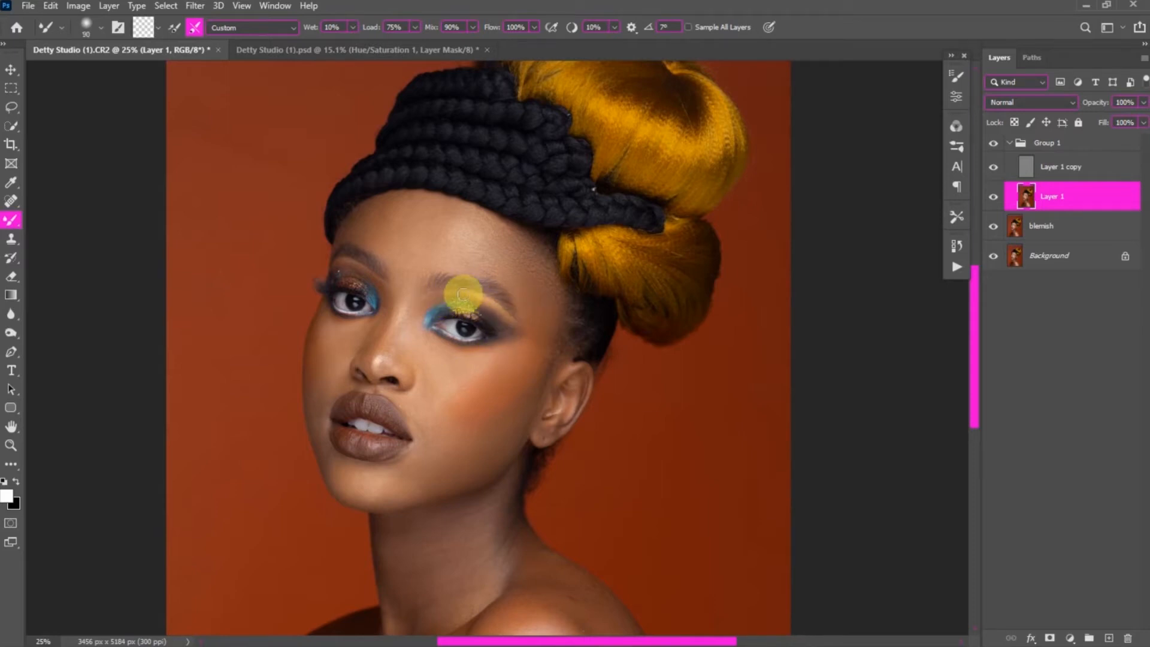
mouse_move(456, 305)
mouse_down()
mouse_move(509, 334)
mouse_move(481, 338)
mouse_move(480, 308)
mouse_move(501, 326)
mouse_move(473, 303)
mouse_move(433, 312)
mouse_move(460, 296)
mouse_move(496, 316)
mouse_move(491, 330)
mouse_move(480, 299)
mouse_move(435, 313)
mouse_move(510, 301)
mouse_up()
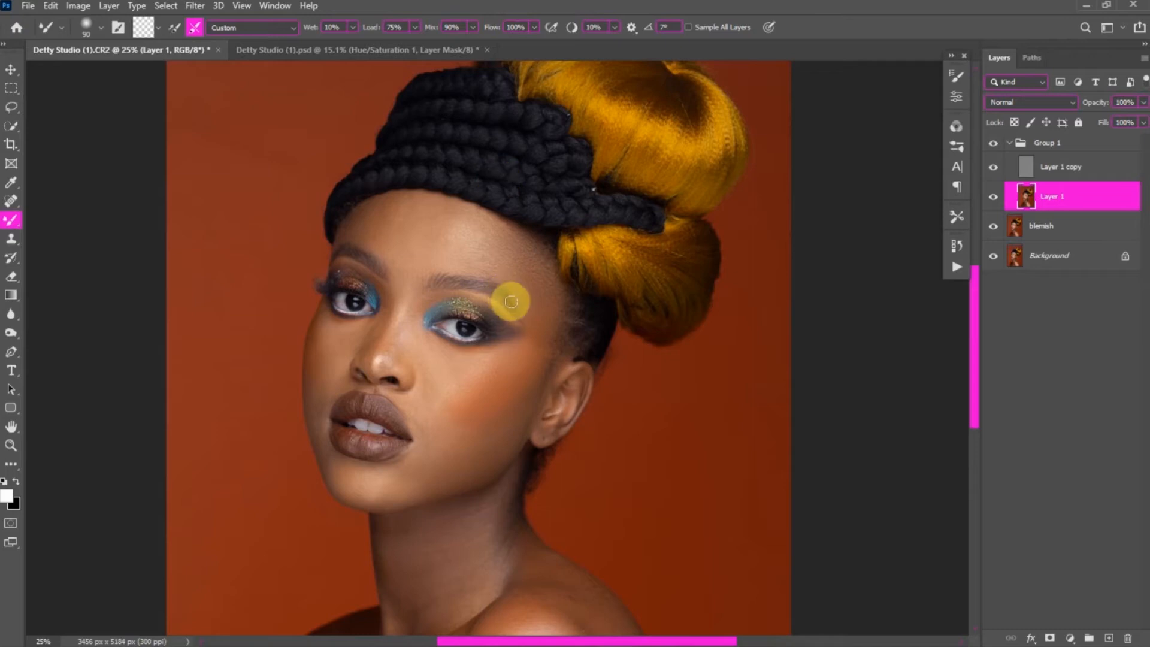
- Enlarge the Mixer Brush to 150 px and 175 px and smooth the forehead skin above the subject's left eyebrow
mouse_move(464, 283)
mouse_down()
mouse_move(511, 300)
mouse_move(482, 246)
mouse_move(454, 270)
mouse_move(478, 260)
mouse_move(512, 293)
mouse_move(511, 255)
mouse_move(529, 274)
mouse_move(523, 282)
mouse_move(494, 247)
mouse_up()
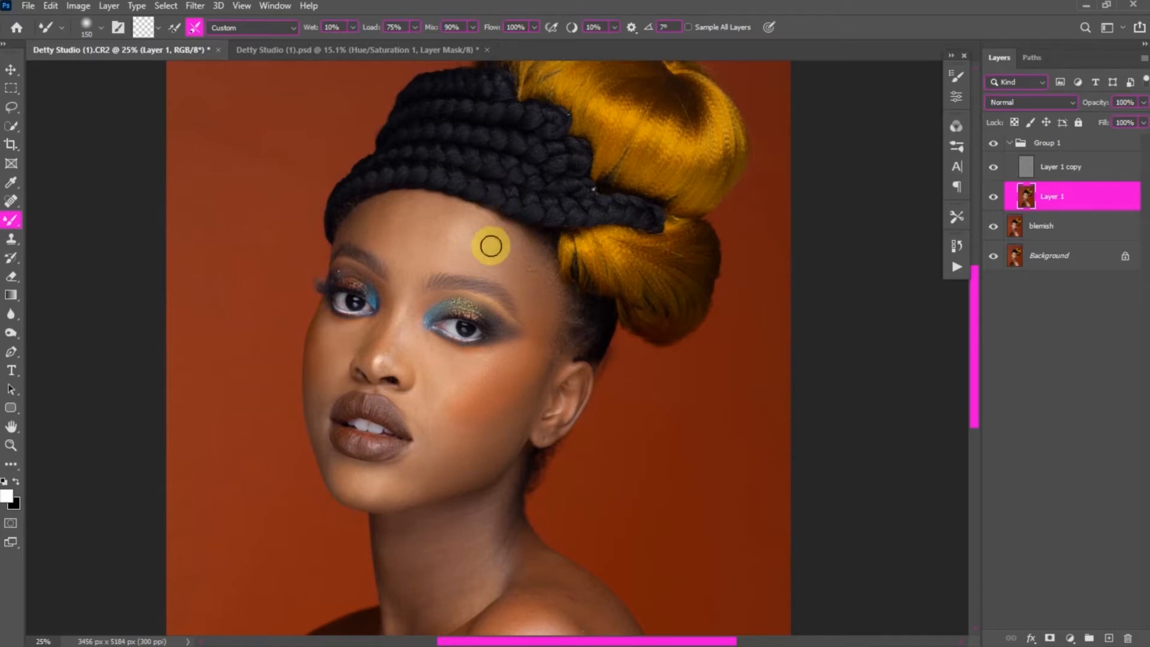
drag(499, 233, 468, 224)
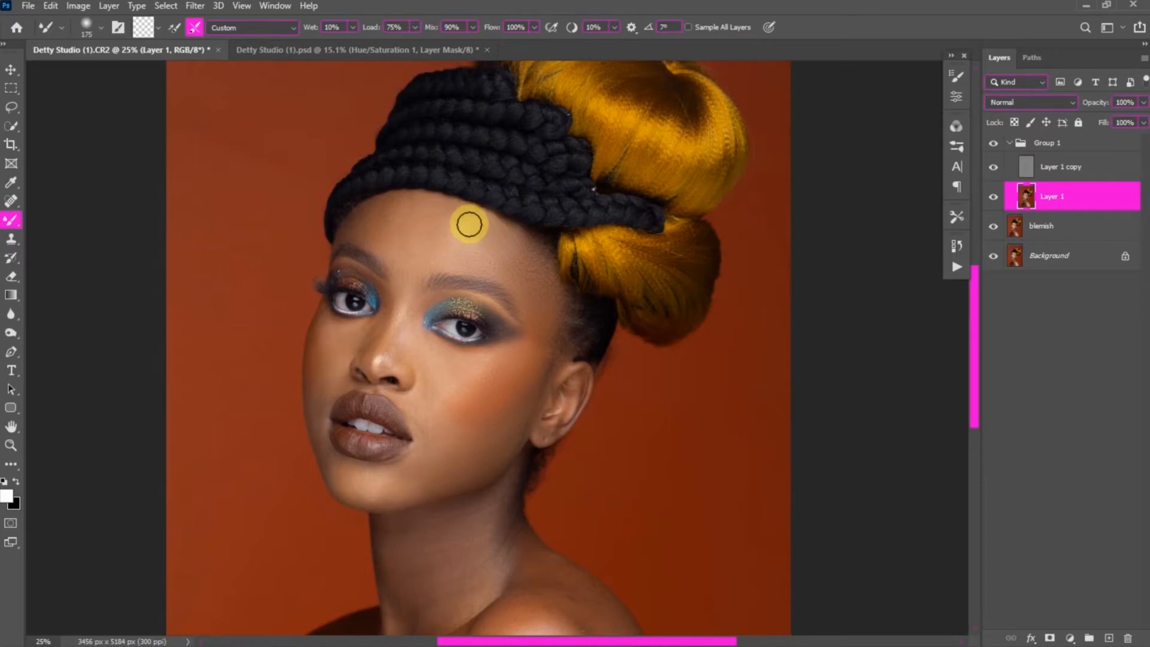
mouse_move(461, 227)
mouse_down()
mouse_move(487, 232)
mouse_move(470, 215)
mouse_move(447, 245)
mouse_move(510, 250)
mouse_up()
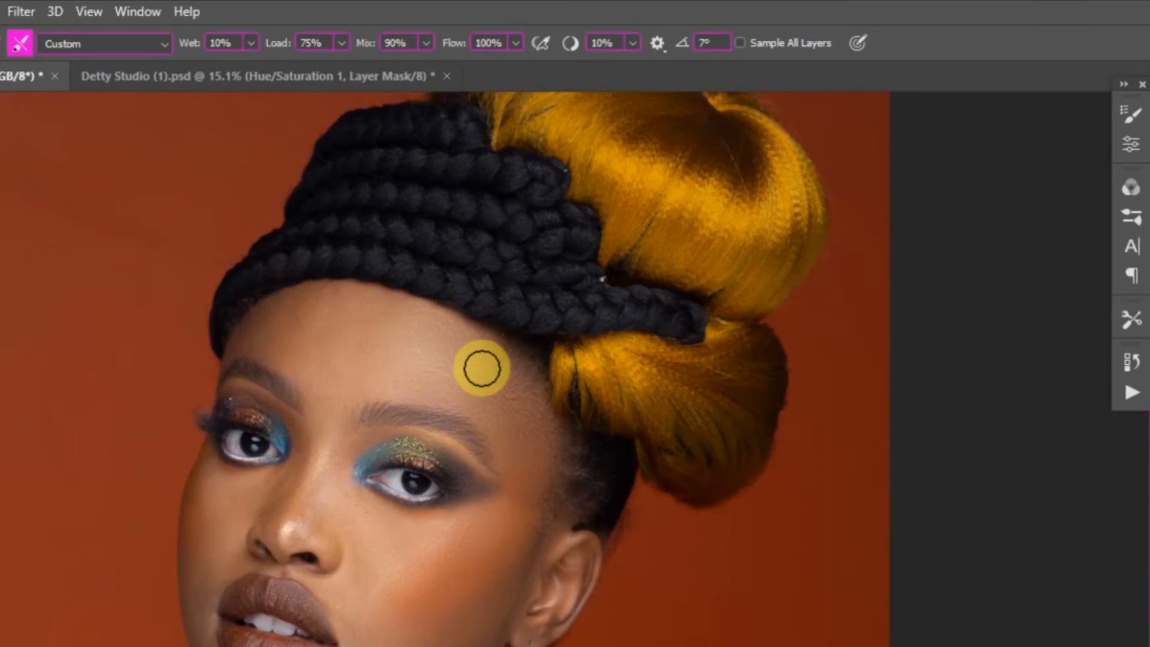
- Blend the skin from the upper forehead beside the hairline down to the cheek with the Mixer Brush at 175 px
mouse_move(482, 368)
mouse_down()
mouse_move(403, 331)
mouse_move(475, 375)
mouse_move(483, 347)
mouse_move(464, 347)
mouse_move(491, 442)
mouse_move(523, 472)
mouse_move(524, 485)
mouse_move(510, 451)
mouse_move(523, 519)
mouse_move(490, 567)
mouse_move(505, 465)
mouse_move(398, 626)
mouse_move(433, 617)
mouse_up()
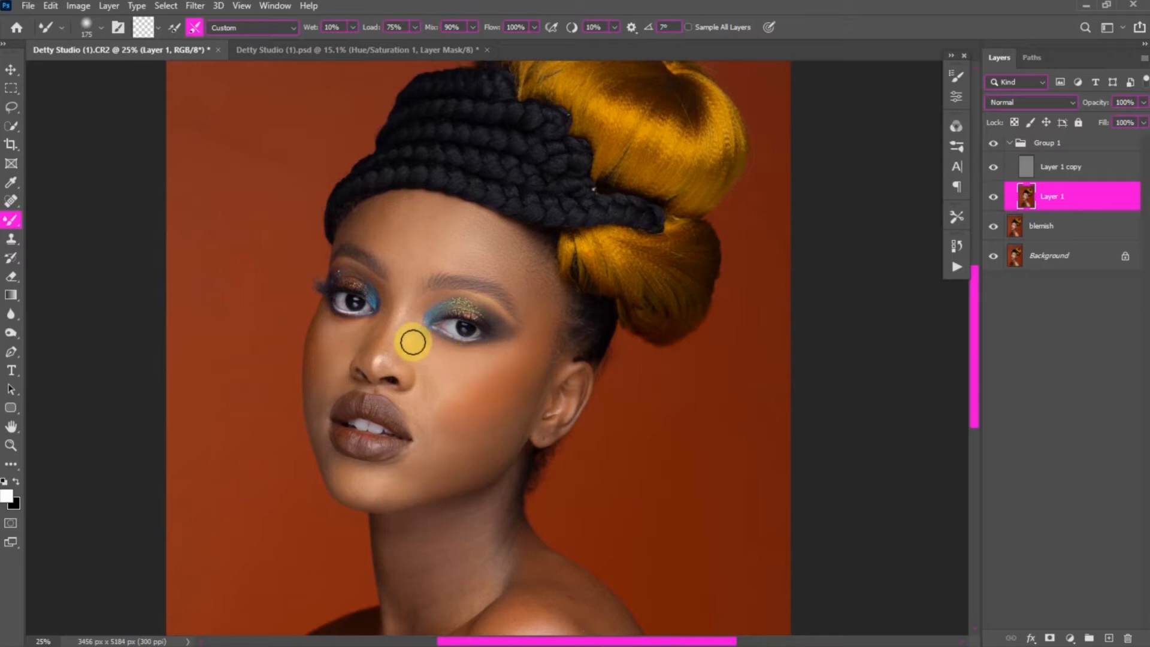
key(ctrl+minus)
key(ctrl+plus)
key(ctrl+plus)
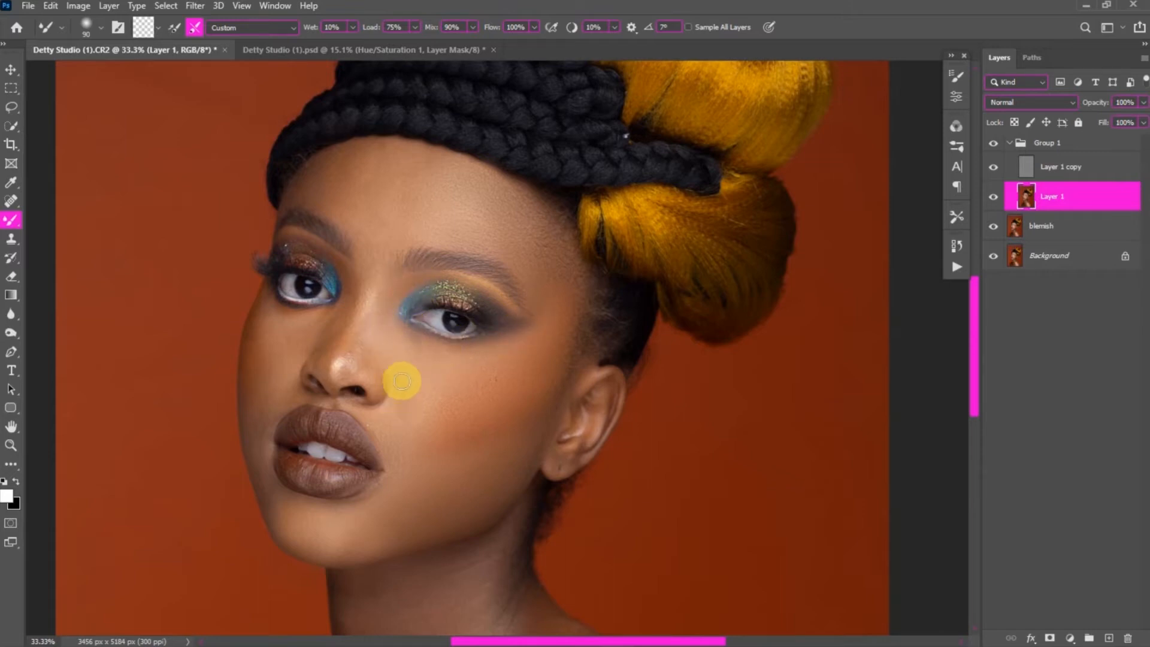
- Reduce the Mixer Brush to 90 px and 80 px and blend the skin beside the nose, the subject's right eyelid and the lip area
right_click(369, 332)
click(368, 361)
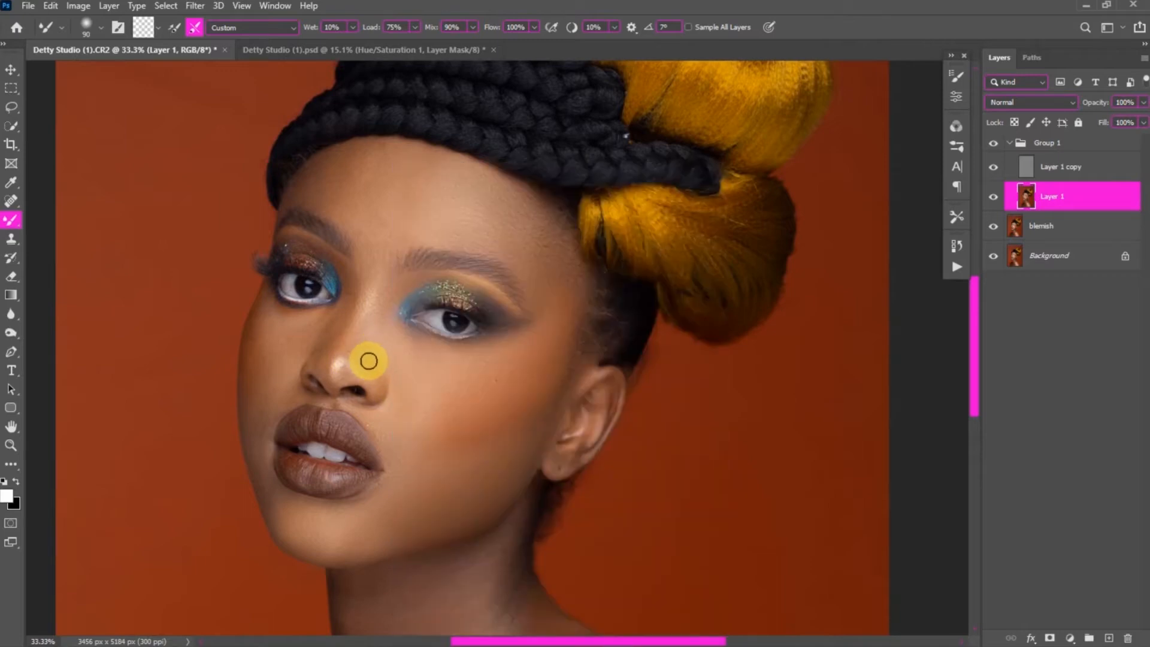
key(ctrl+plus)
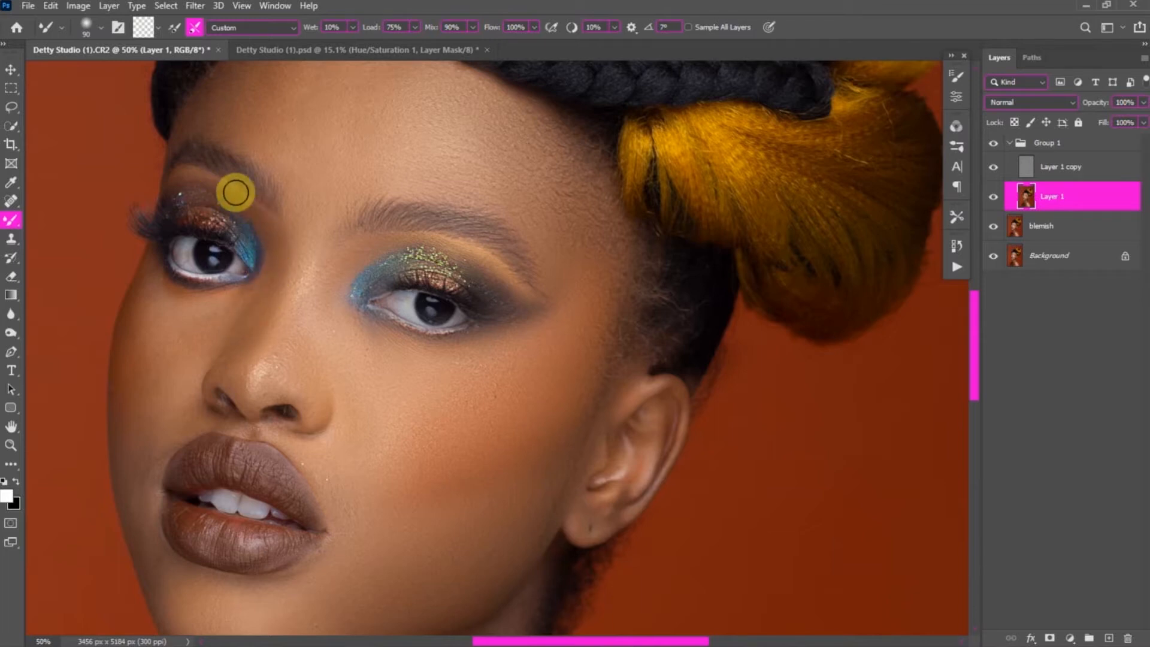
mouse_move(192, 180)
mouse_down()
mouse_move(254, 199)
mouse_move(263, 235)
mouse_move(206, 192)
mouse_move(214, 218)
mouse_up()
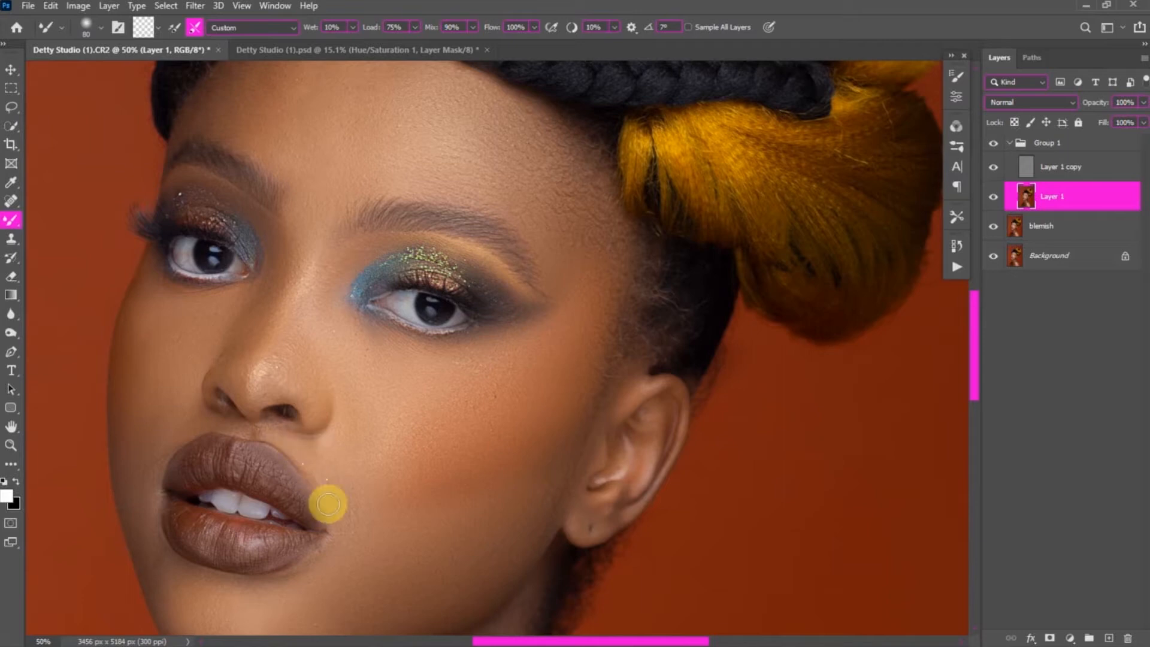
key(ctrl)
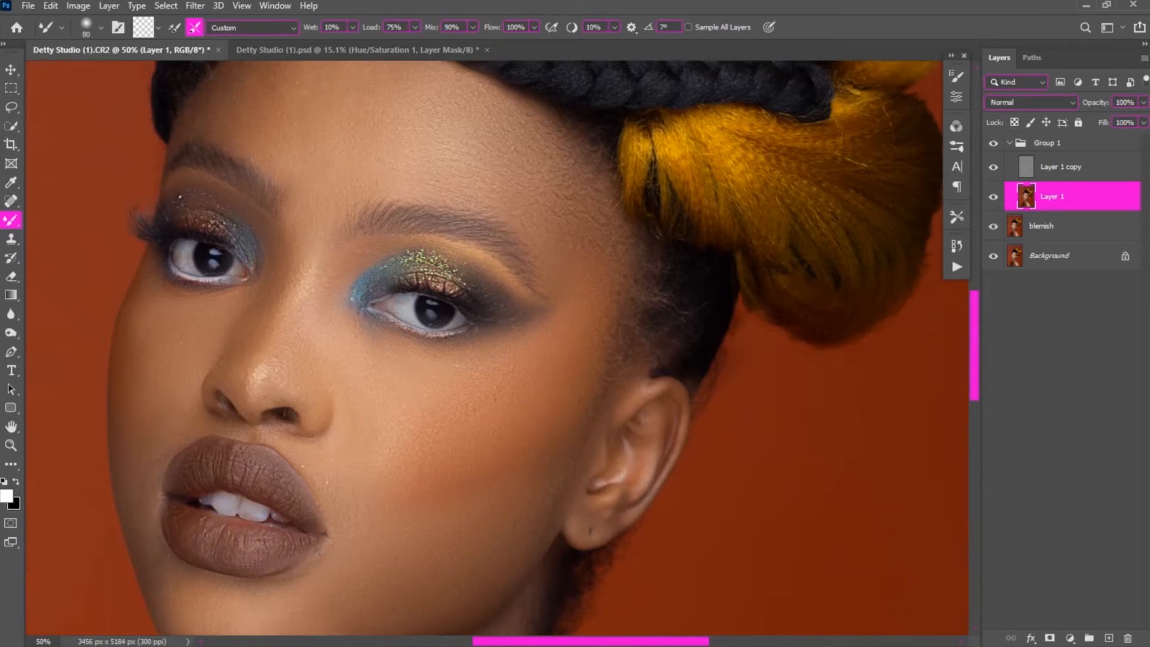
- Enlarge the Mixer Brush to 150 px and blend the forehead just below the braids, undoing the strokes that smear the hairline
drag(973, 347, 899, 311)
key(bracketright)
key(bracketright)
key(bracketright)
key(bracketright)
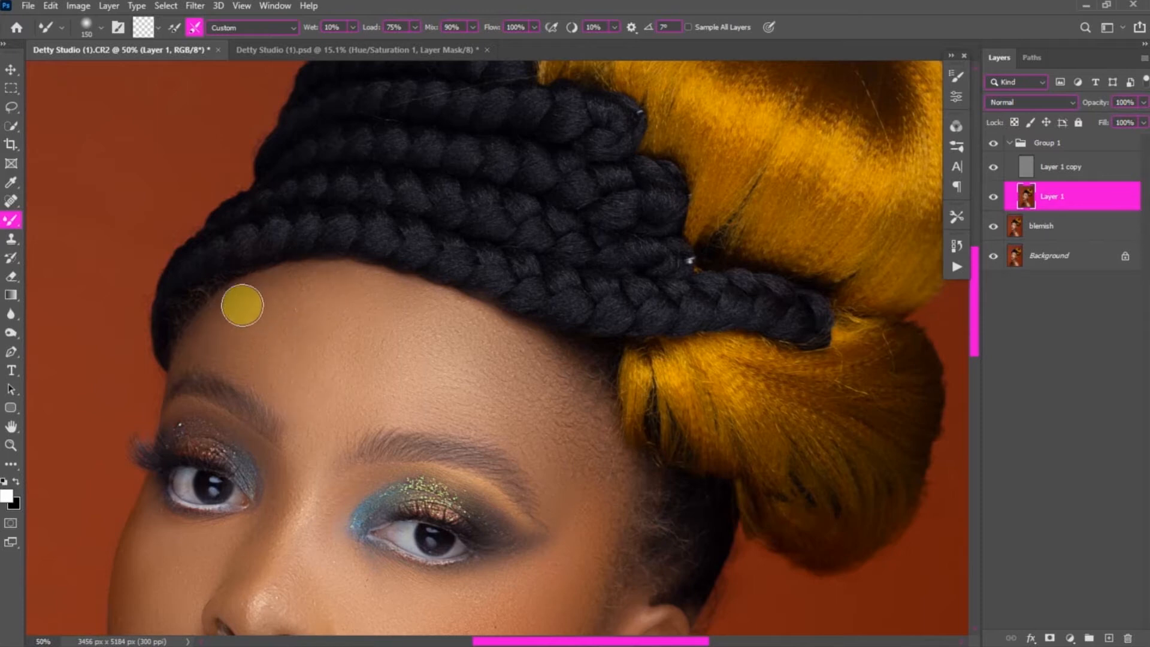
drag(368, 354, 415, 270)
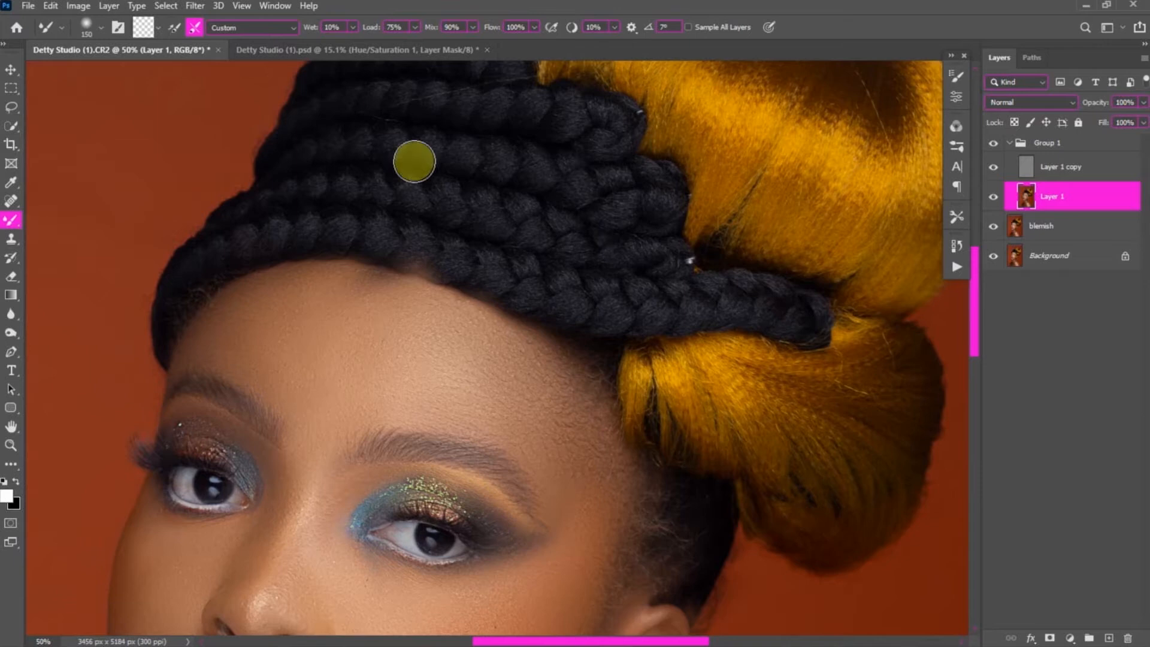
key(ctrl+z)
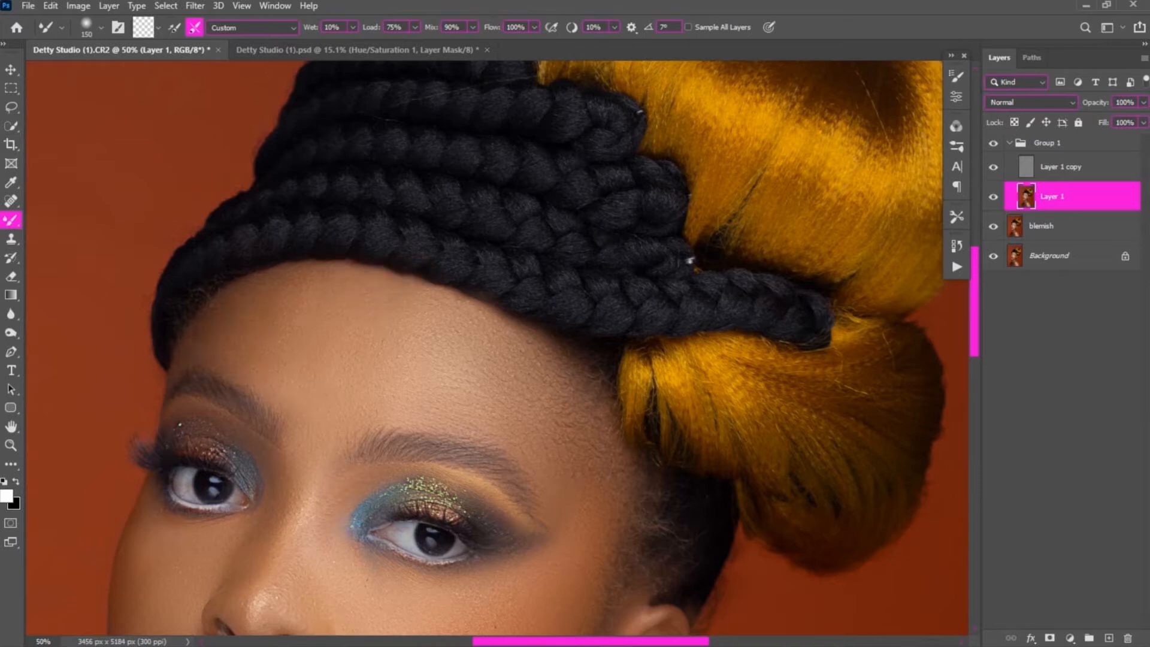
key(ctrl+z)
key(ctrl+z)
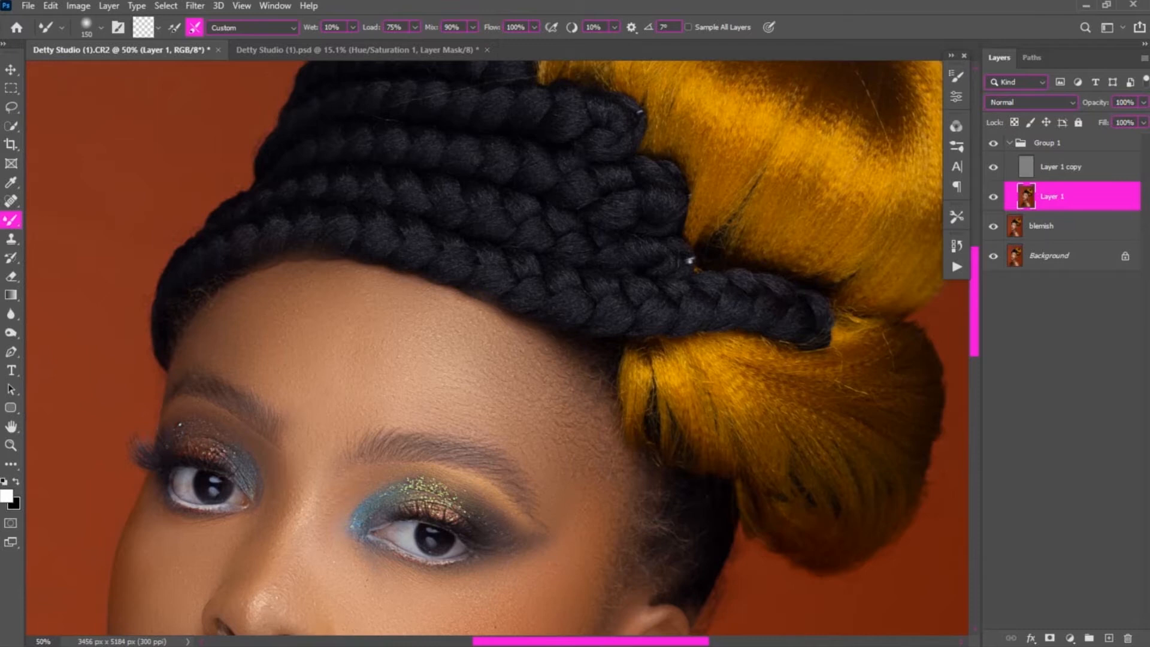
- Check the whole portrait, return to Layer 1 and blend the neck skin with the Mixer Brush at 150 px
key(ctrl+0)
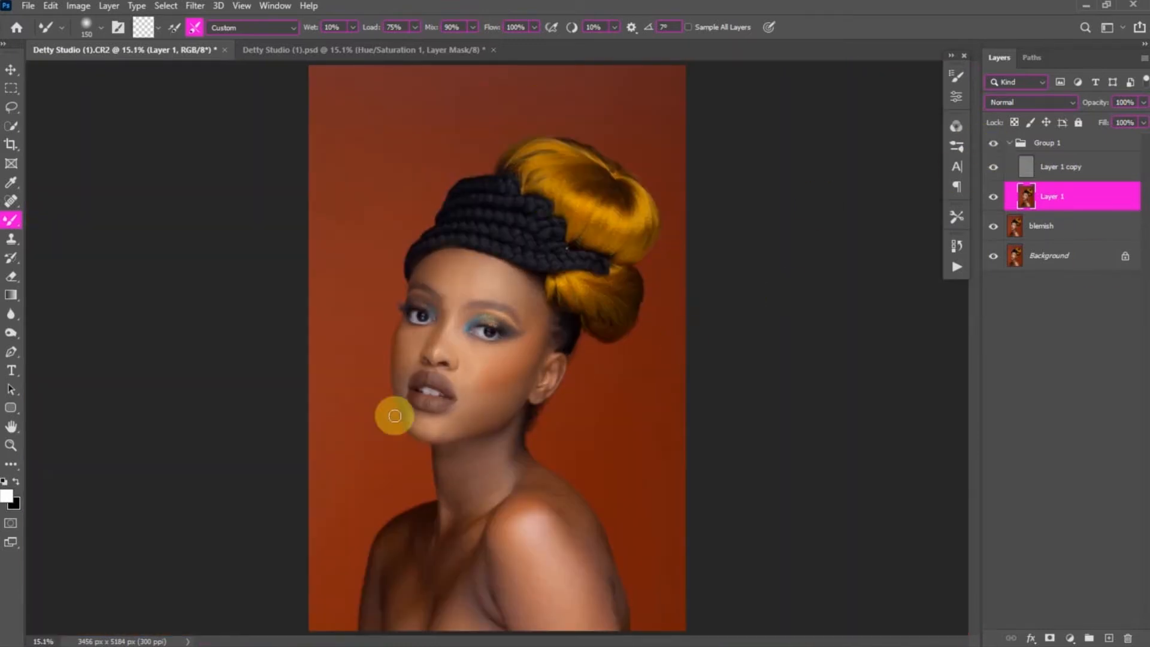
scroll(455, 400, up, 5)
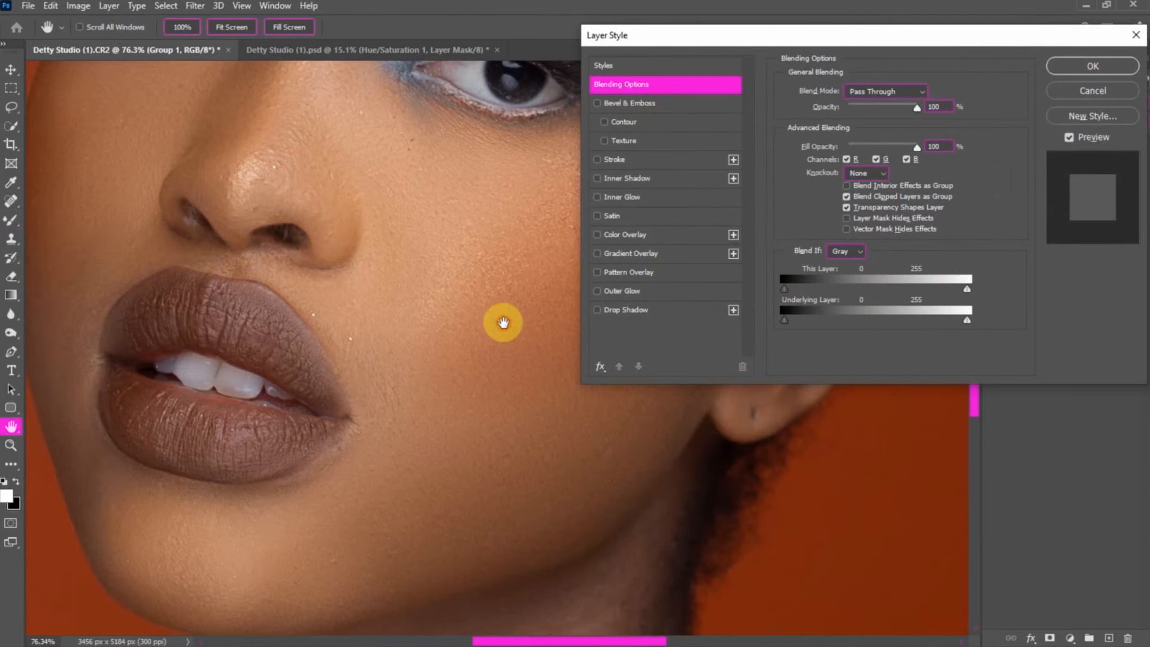
click(1093, 66)
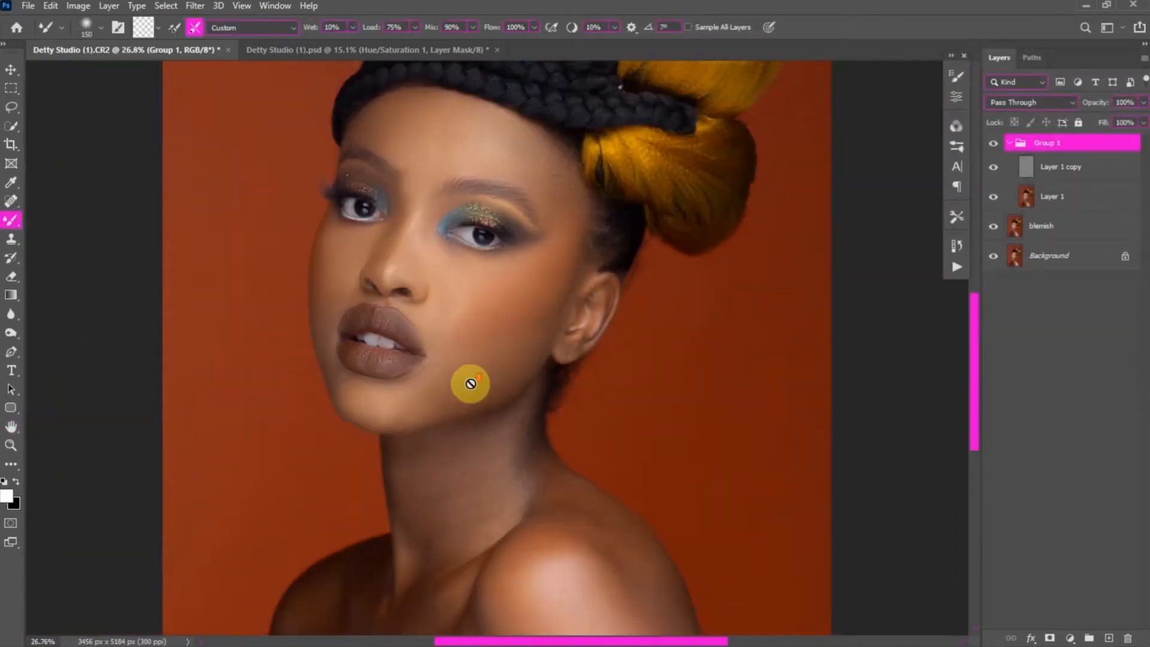
scroll(464, 389, up, 3)
scroll(457, 392, up, 3)
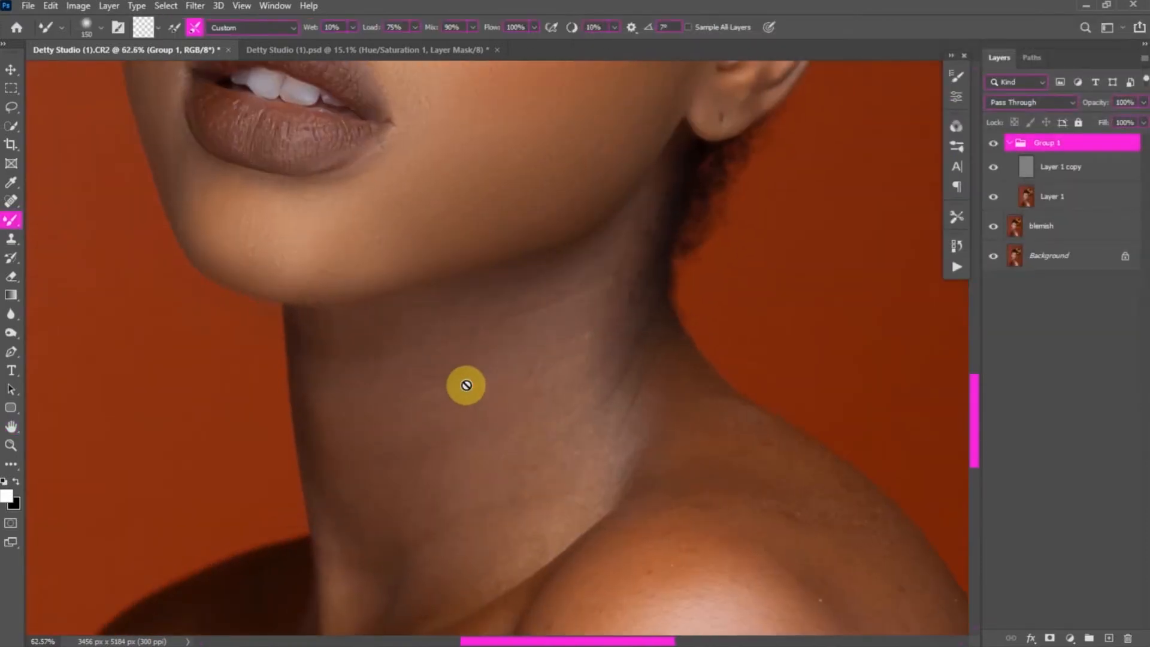
double_click(1094, 197)
click(1071, 95)
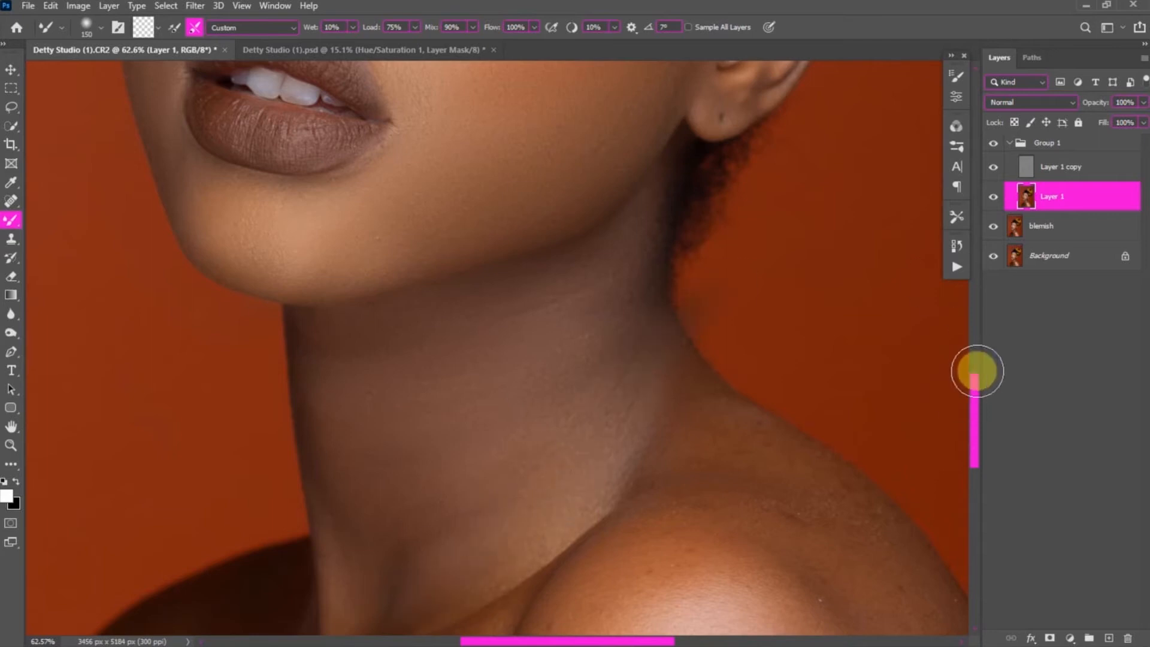
- Blend the base of the neck, the collarbone area and the near shoulder on Layer 1 with the Mixer Brush at 150 px
click(985, 383)
drag(970, 402, 970, 437)
click(1040, 197)
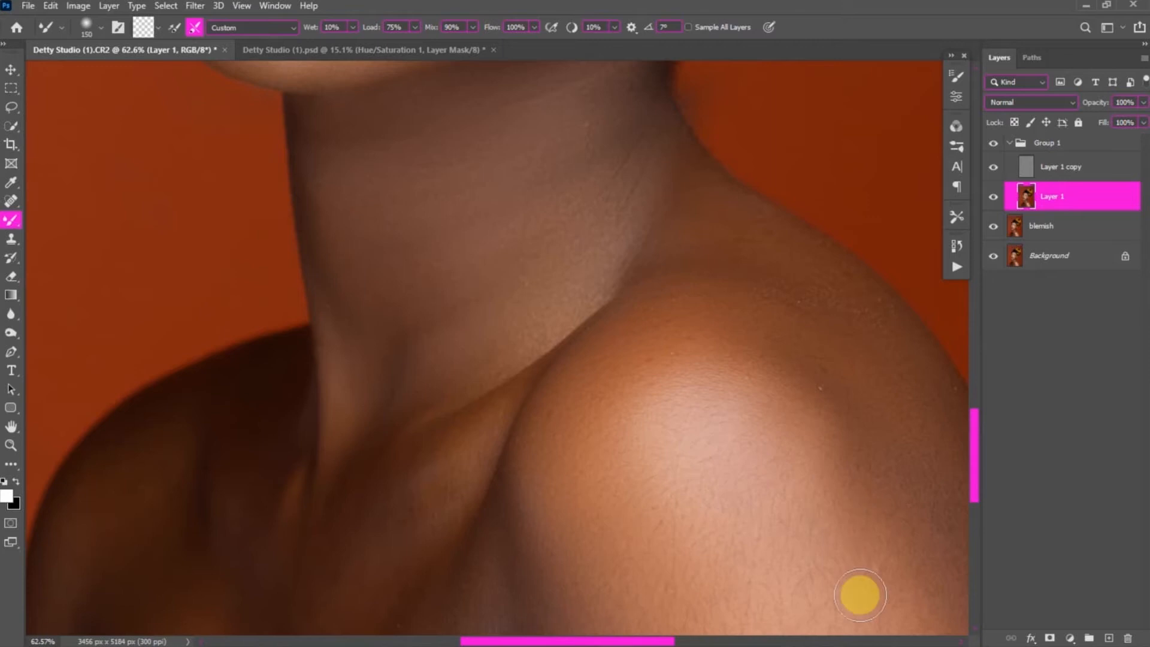
click(1003, 480)
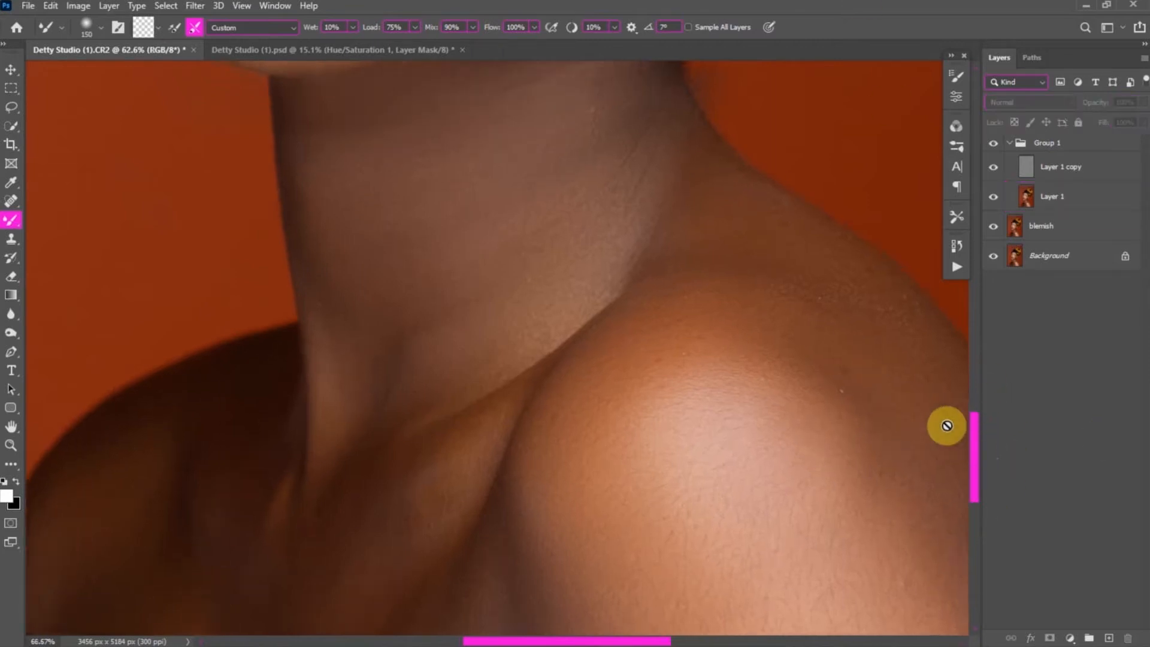
- Reselect Layer 1 and smooth the shoulder, upper arm and chest with the Mixer Brush at 300 px and 200 px
key(ctrl+minus)
key(ctrl+minus)
click(1075, 202)
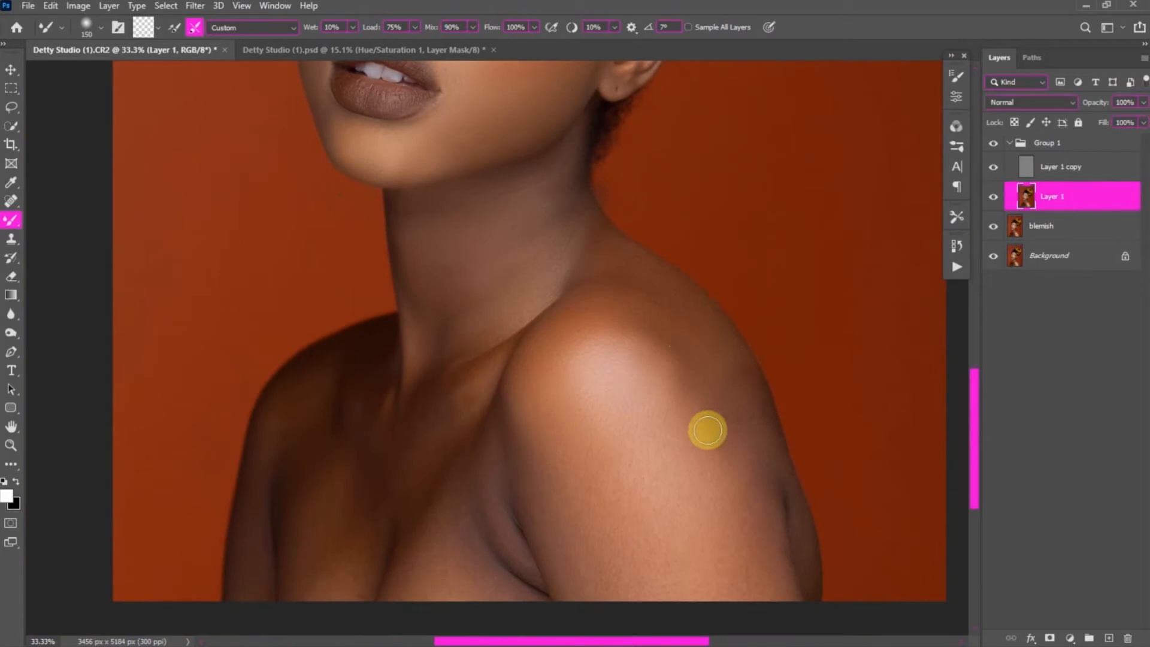
key(bracketright)
key(bracketright)
key(bracketright)
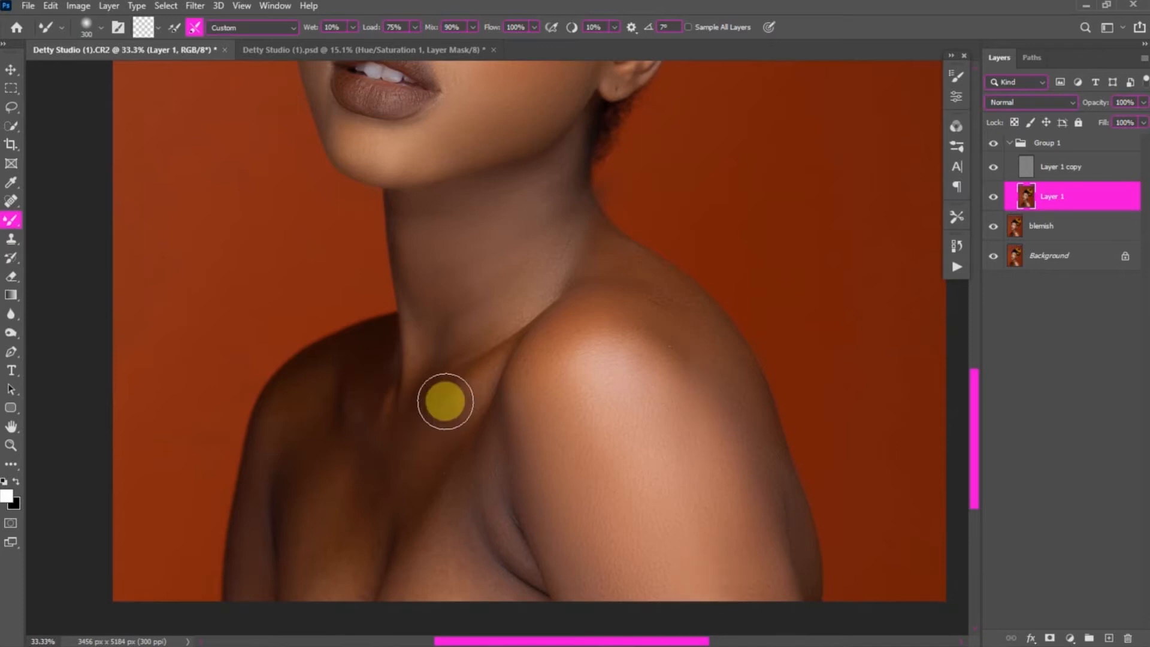
key([)
key([)
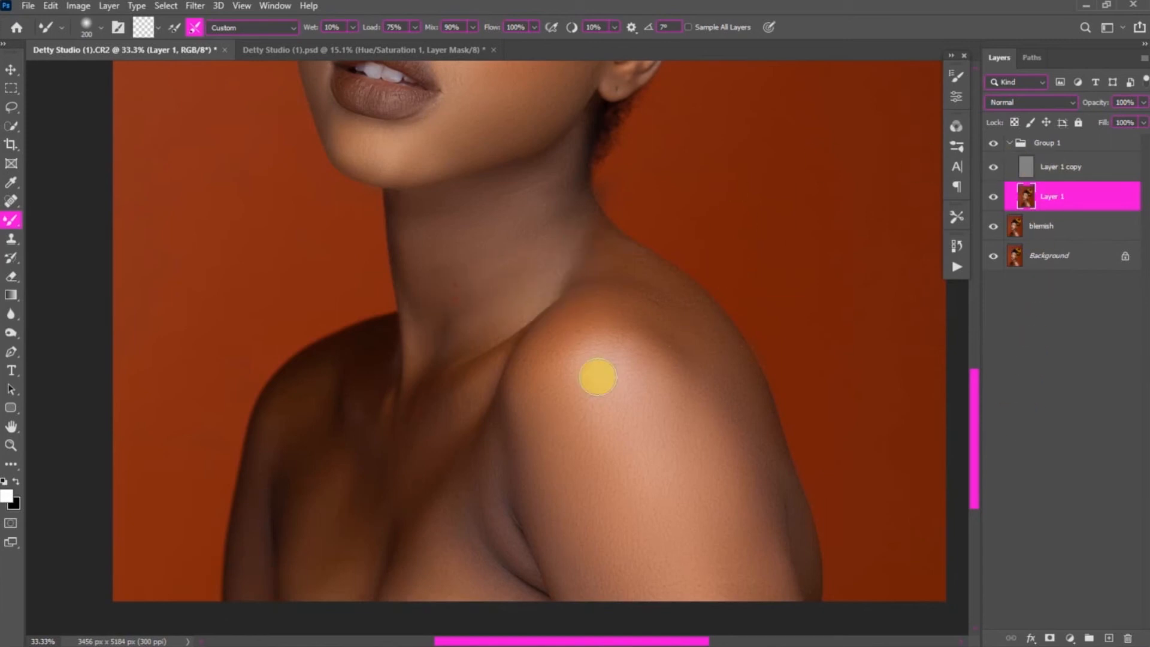
drag(477, 371, 411, 437)
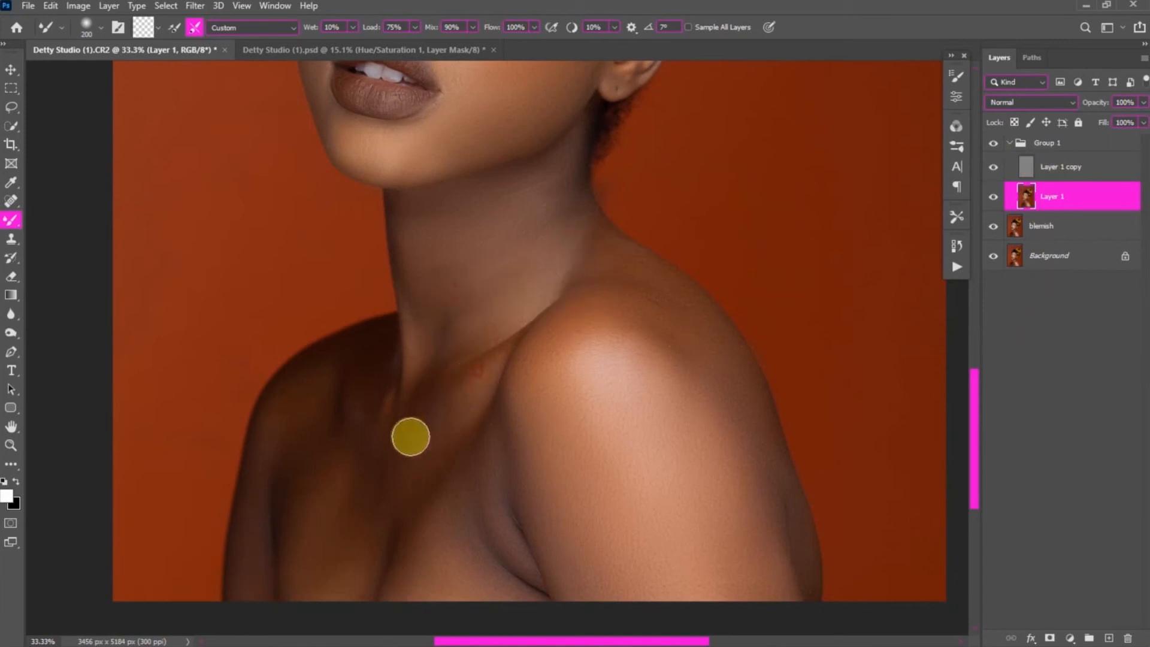
- Collapse Group 1 and compare the portrait with the group shown, with it hidden and with only the Background layer shown
click(1000, 147)
click(1008, 143)
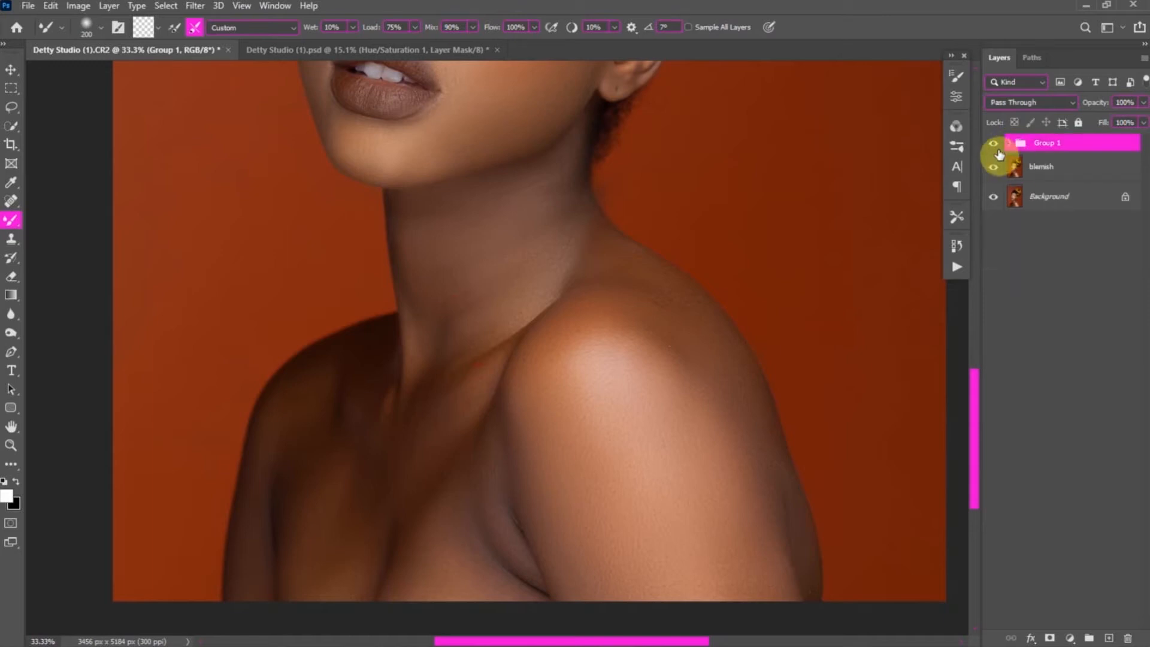
click(995, 151)
click(995, 153)
key(ctrl+0)
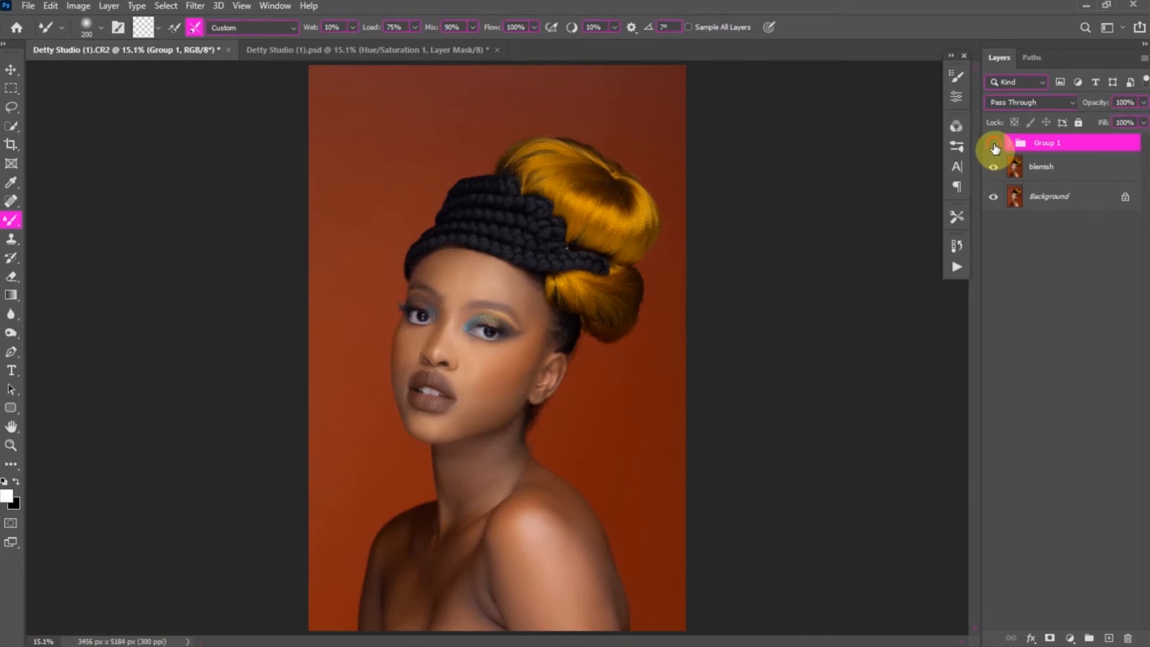
click(995, 149)
click(994, 148)
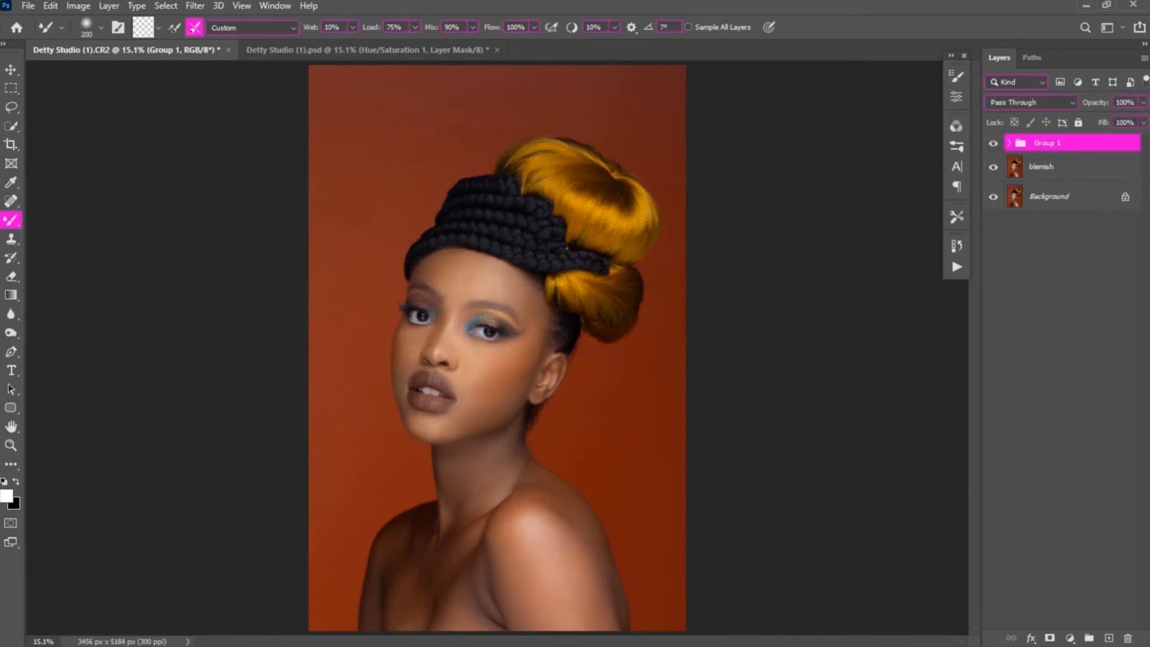
alt+click(994, 198)
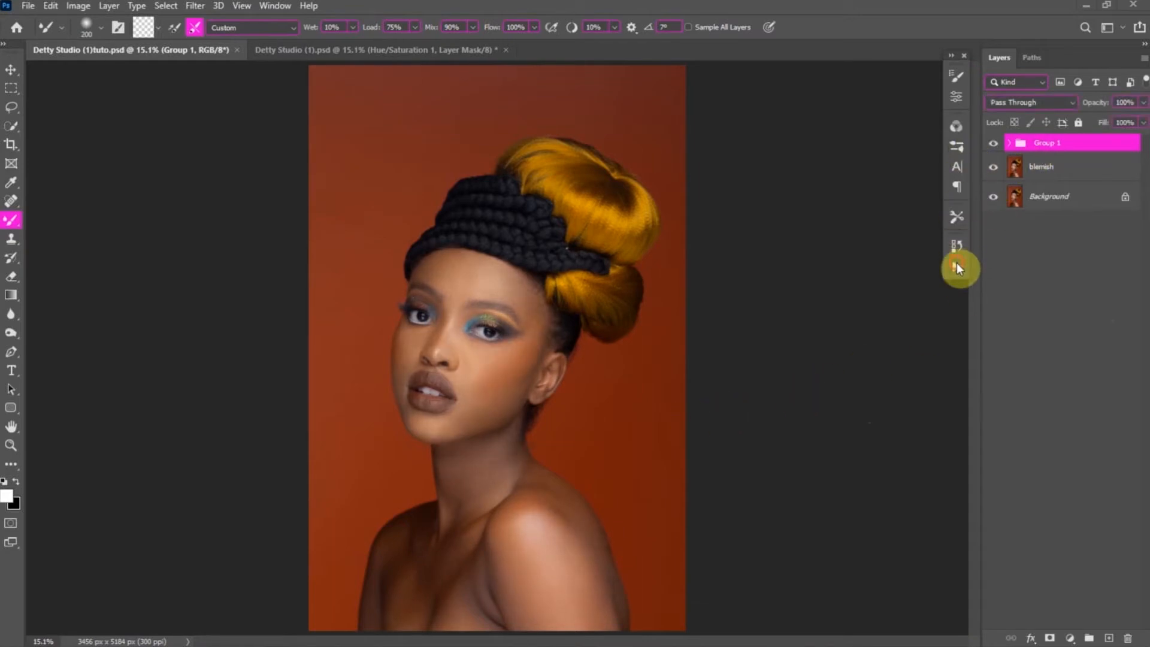
- Run the dodge and burn action from the Edniestudios set and expand Group 2 to reveal its burn and dodge layers
click(956, 265)
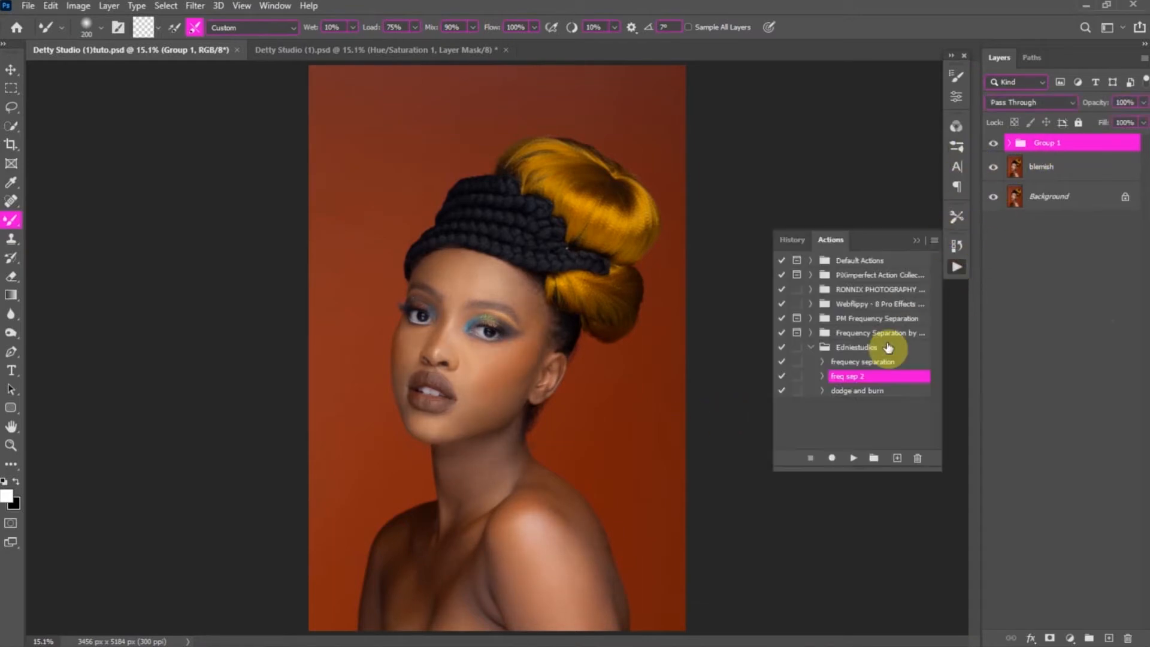
click(853, 457)
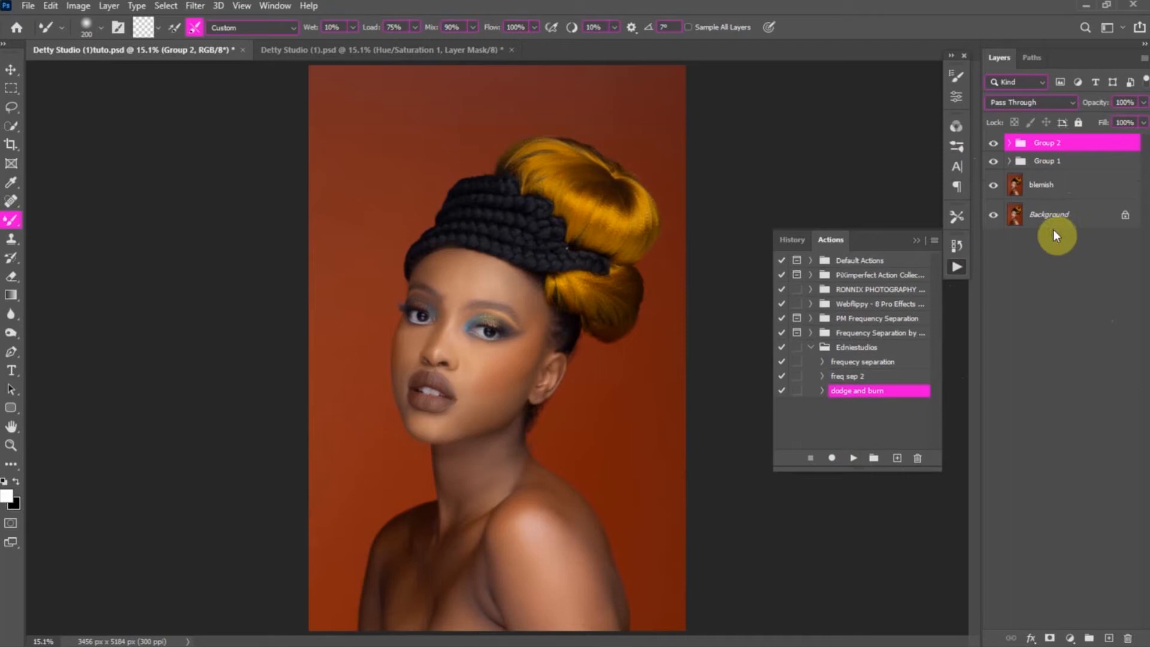
click(1008, 145)
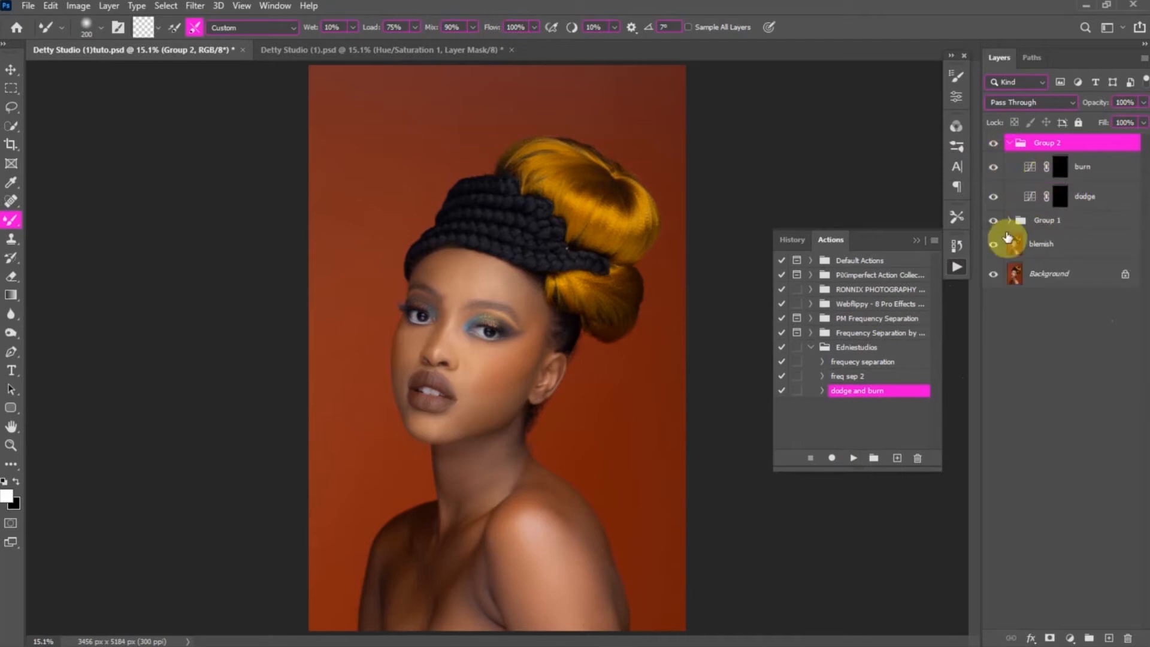
click(918, 237)
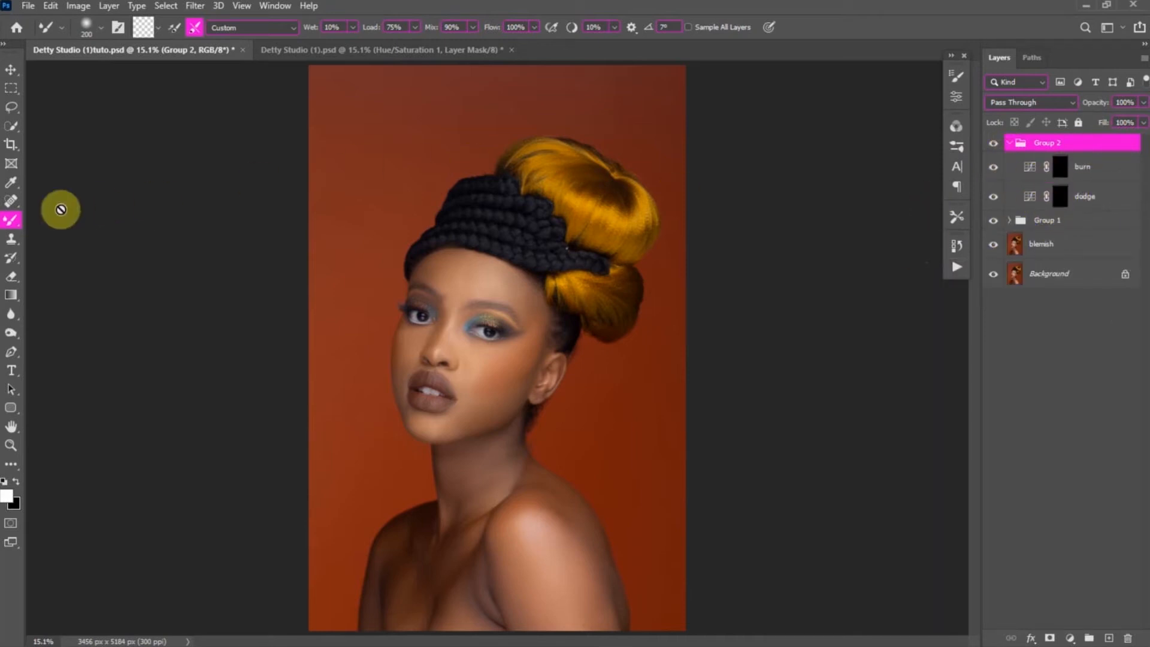
- Switch to the regular Brush tool, target the dodge layer's mask and set the brush opacity to 8%
right_click(11, 220)
click(105, 222)
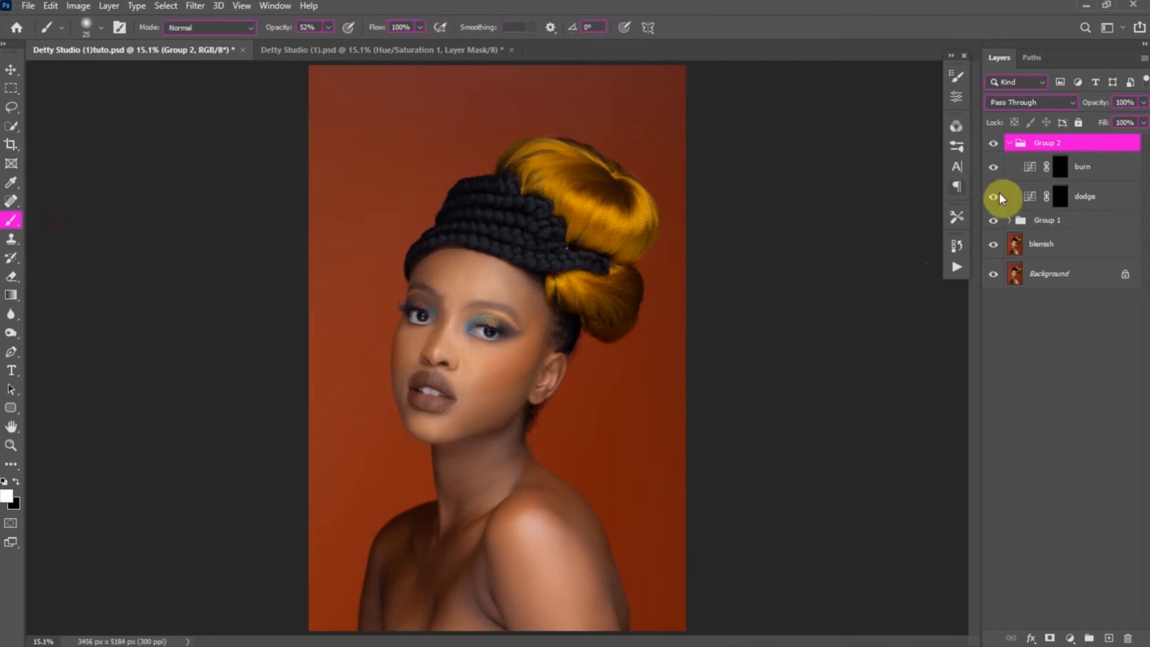
click(1058, 196)
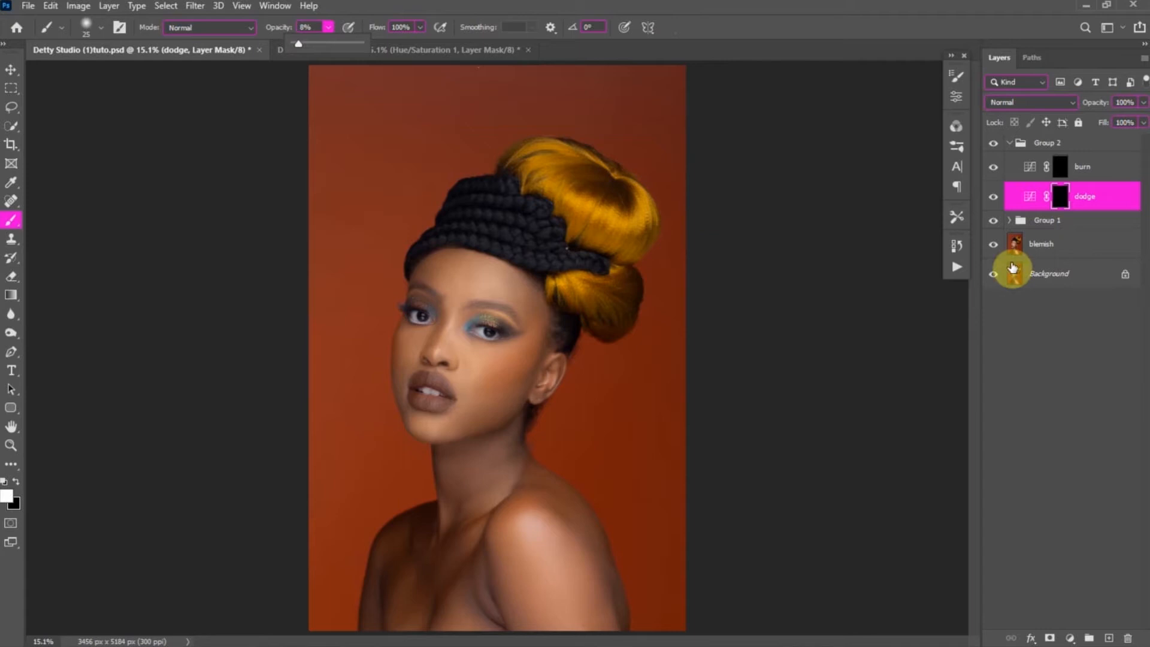
click(1056, 199)
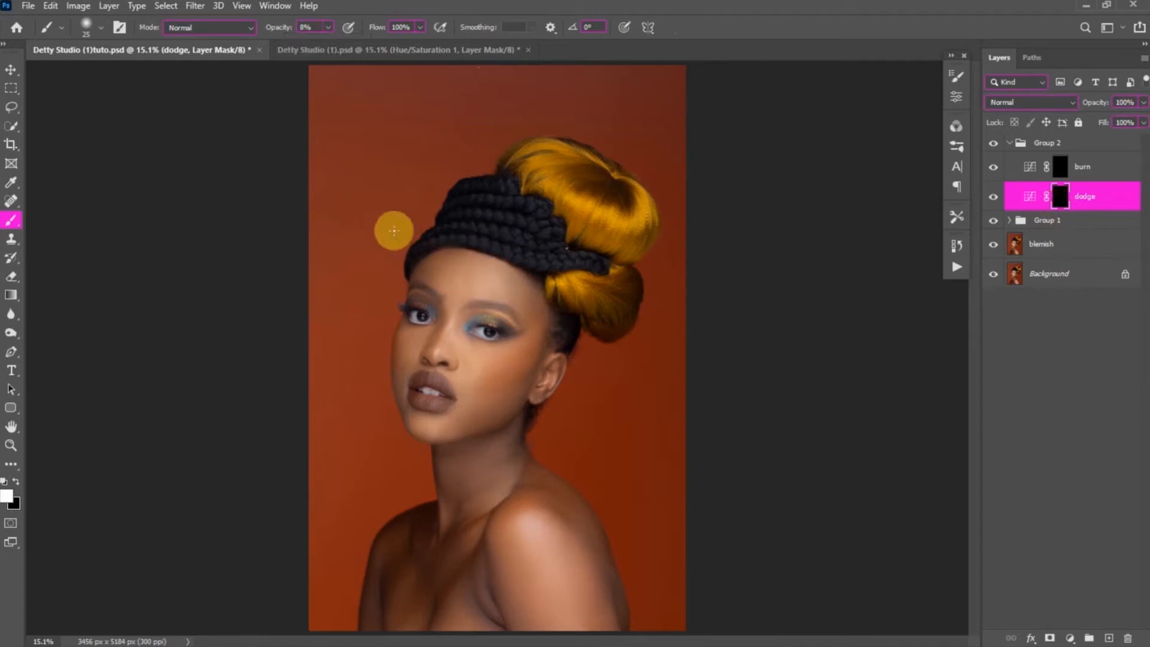
- Add a Black & White adjustment layer at the top of Group 2 and set its Reds to -87
scroll(482, 282, up, 5)
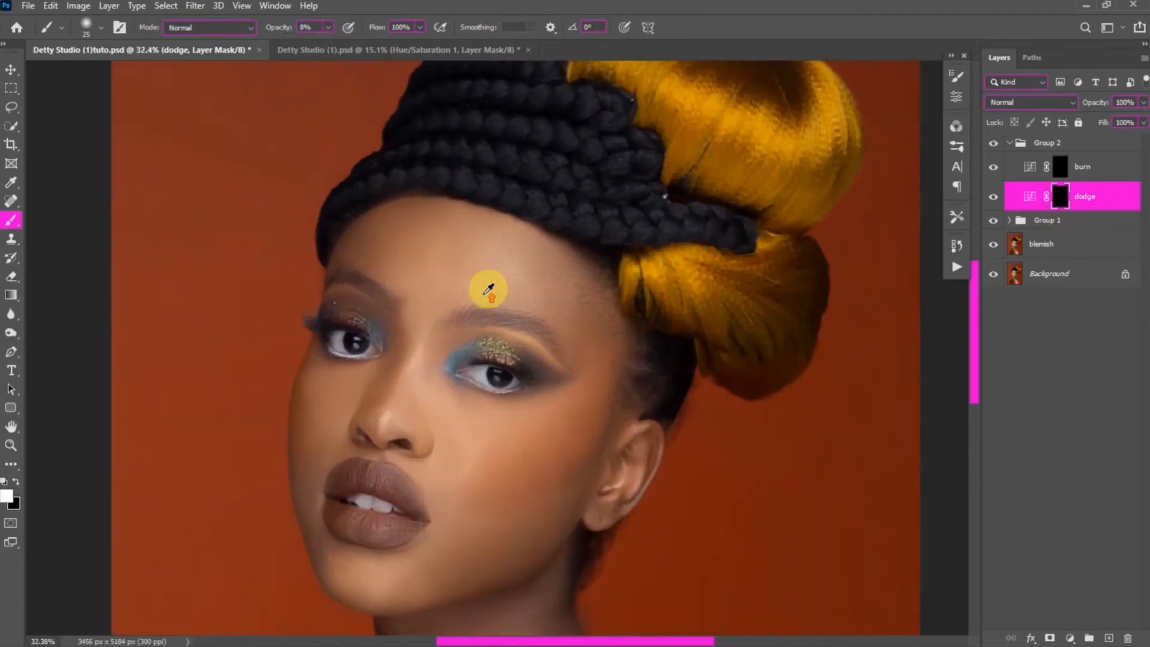
scroll(539, 449, up, 4)
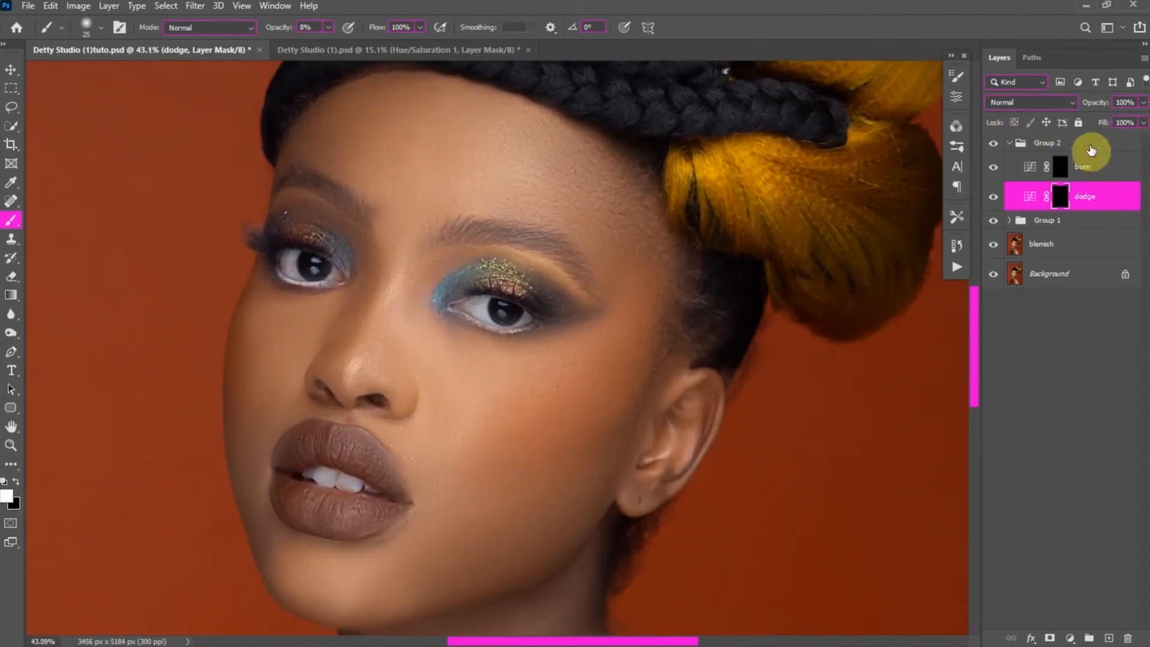
click(1090, 146)
click(1071, 636)
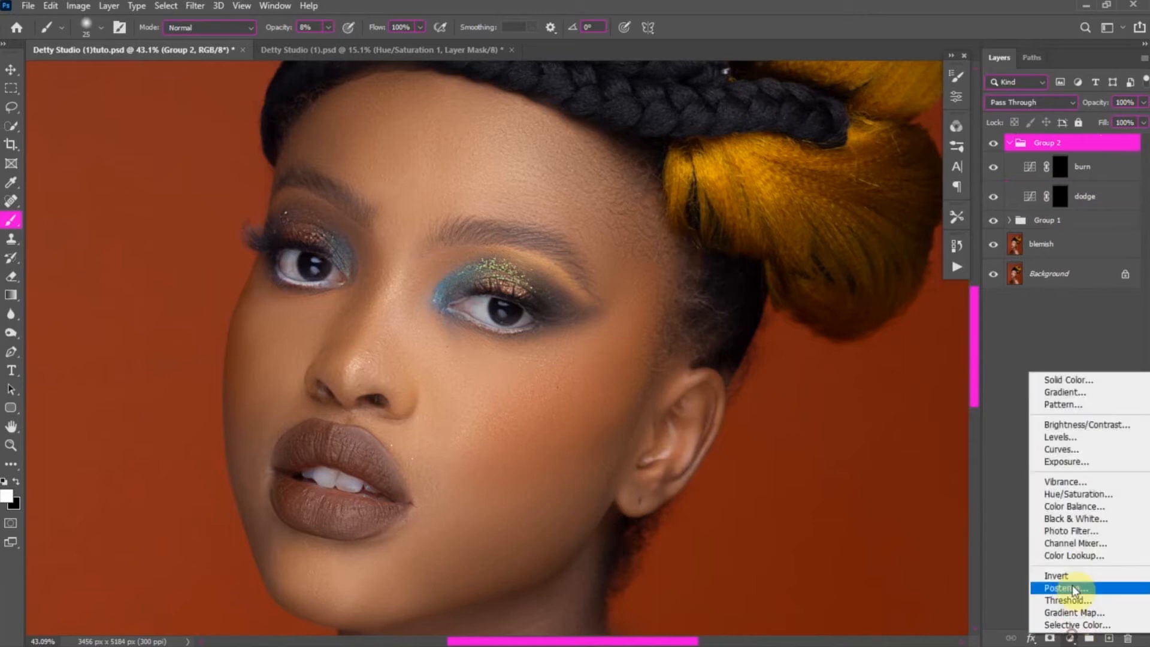
click(1087, 517)
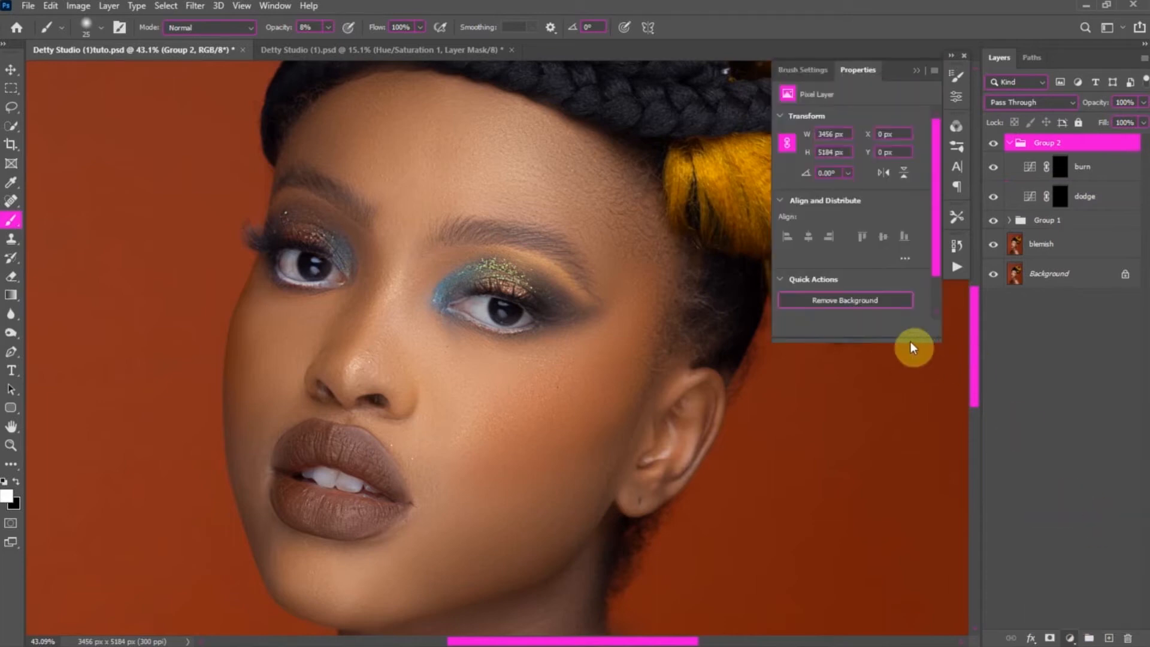
drag(847, 167, 816, 166)
click(916, 71)
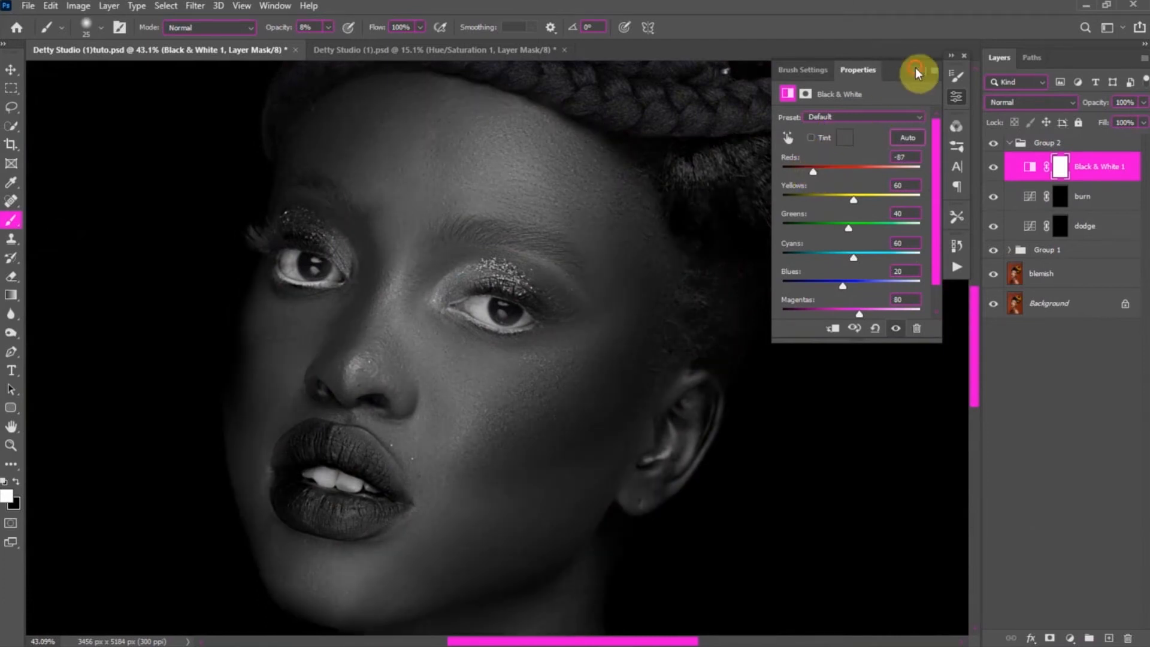
- Target the burn layer's mask, hide Black & White 1, and paint white to contour under the cheekbone and beside the nose
click(1081, 166)
click(1061, 234)
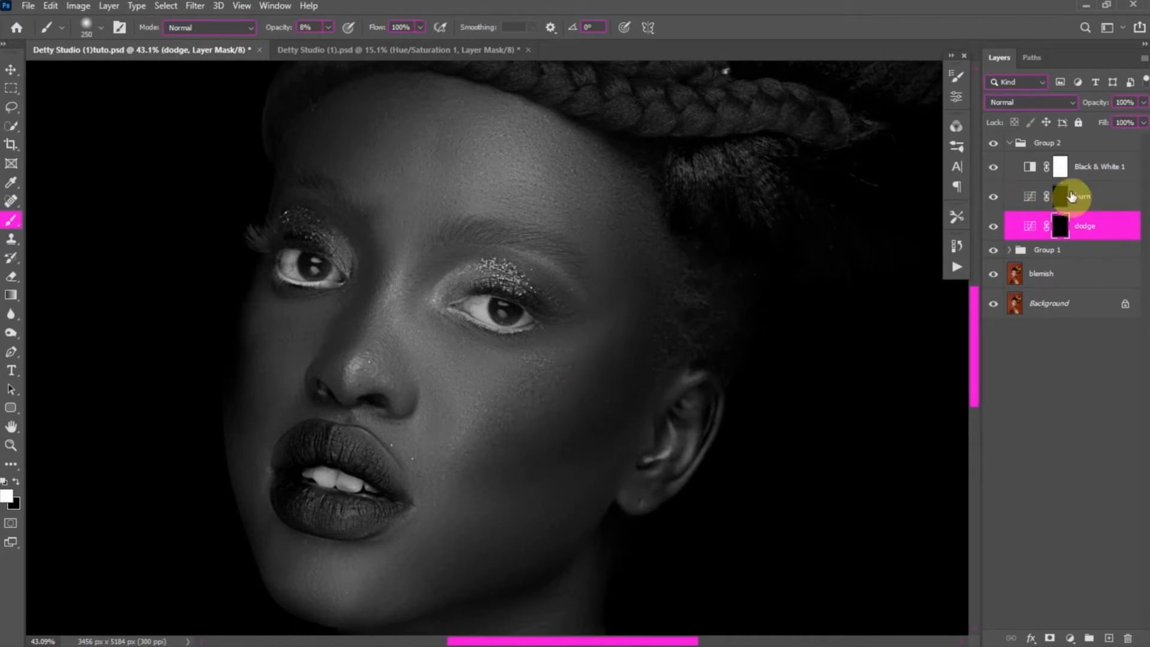
click(1060, 200)
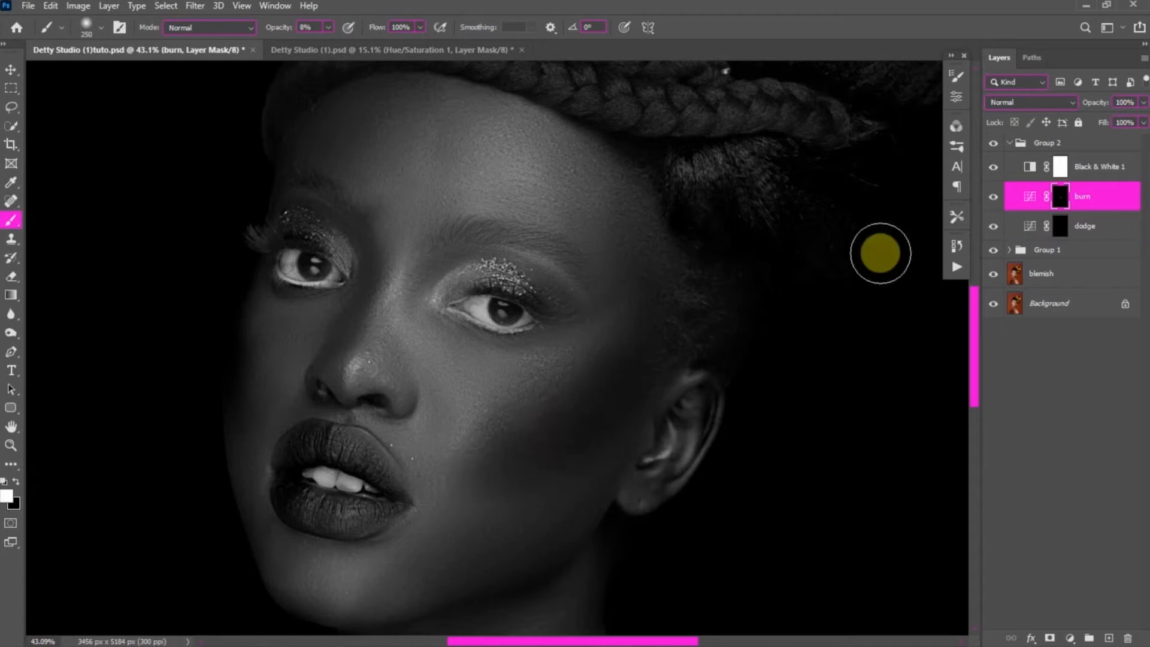
click(994, 169)
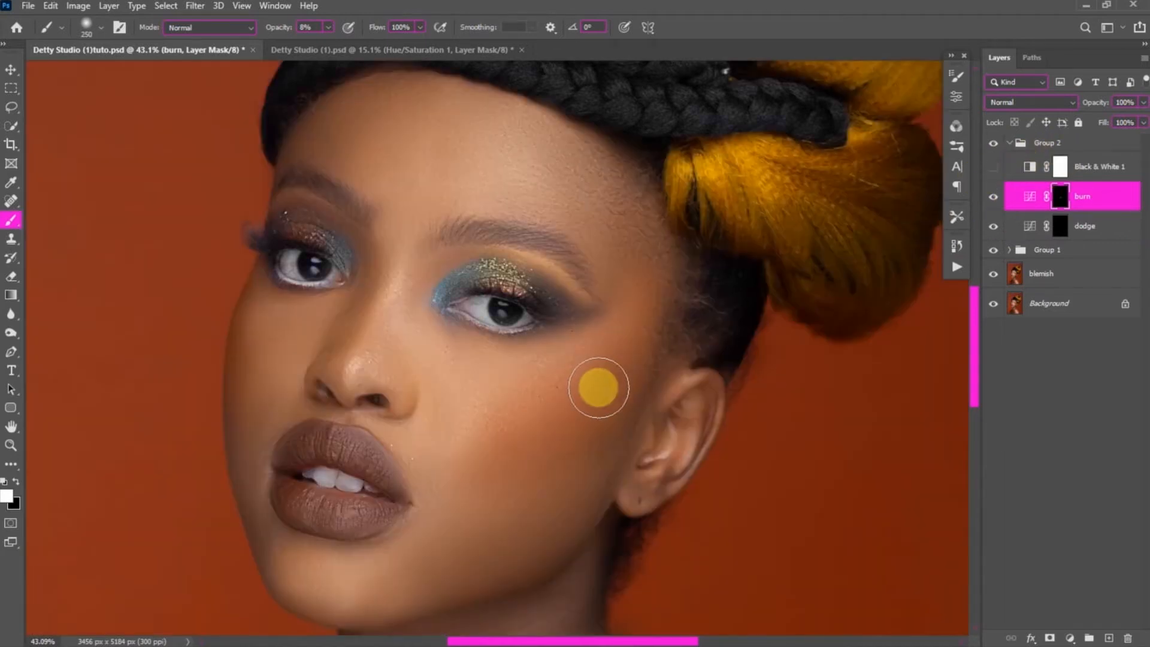
mouse_move(579, 413)
mouse_down()
mouse_move(501, 449)
mouse_move(556, 426)
mouse_move(628, 354)
mouse_move(565, 430)
mouse_move(517, 416)
mouse_move(503, 434)
mouse_up()
mouse_move(568, 415)
mouse_down()
mouse_move(631, 329)
mouse_move(615, 369)
mouse_up()
mouse_move(592, 417)
mouse_down()
mouse_move(639, 321)
mouse_move(557, 462)
mouse_move(473, 448)
mouse_move(233, 306)
mouse_move(223, 367)
mouse_move(239, 341)
mouse_move(228, 377)
mouse_move(241, 355)
mouse_move(244, 287)
mouse_move(351, 236)
mouse_move(339, 328)
mouse_up()
- Continue burning the upper forehead and hairline, the far cheek and the area beneath the lower lip, adjusting the brush size for each
key(bracketright)
key(bracketright)
key(bracketright)
key(bracketright)
key(bracketright)
key(bracketright)
key(bracketright)
key(bracketright)
key(bracketright)
mouse_move(400, 89)
mouse_down()
mouse_move(288, 155)
mouse_move(366, 92)
mouse_move(294, 161)
mouse_move(391, 88)
mouse_move(344, 107)
mouse_move(357, 134)
mouse_move(430, 62)
mouse_move(335, 165)
mouse_move(491, 58)
mouse_up()
mouse_move(302, 429)
mouse_down()
mouse_move(295, 473)
mouse_move(278, 461)
mouse_move(335, 458)
mouse_move(398, 503)
mouse_up()
key(bracketleft)
key(bracketleft)
mouse_move(350, 548)
mouse_down()
mouse_move(279, 506)
mouse_move(357, 546)
mouse_up()
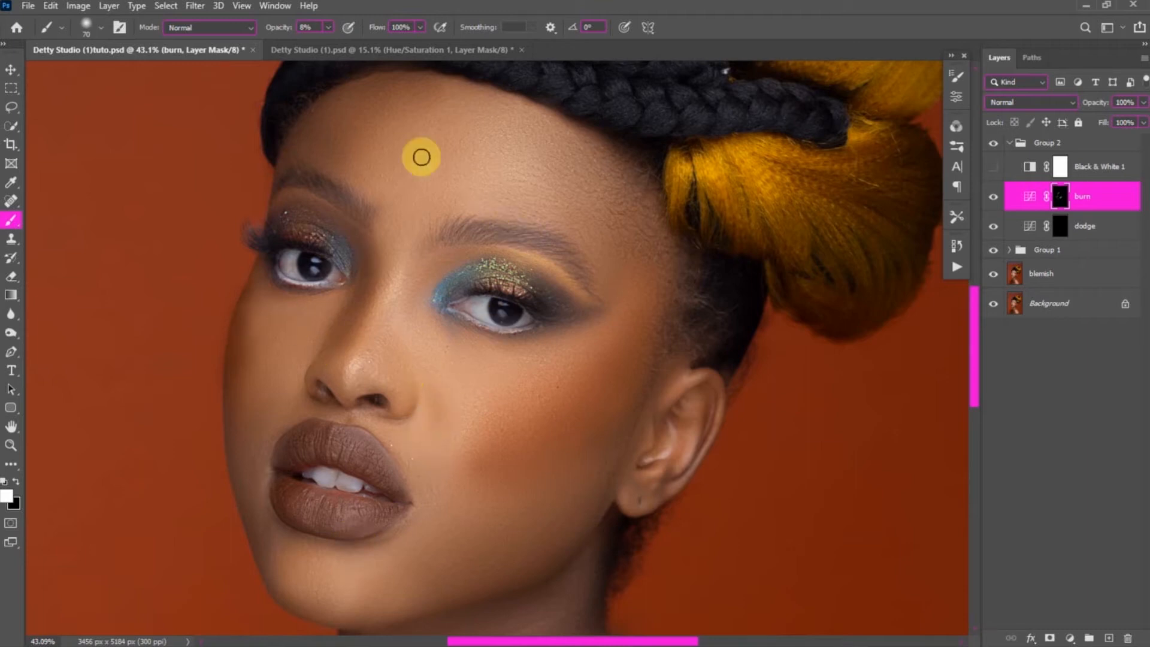
- Compare the whole portrait with the burn layer hidden and shown
key(ctrl+0)
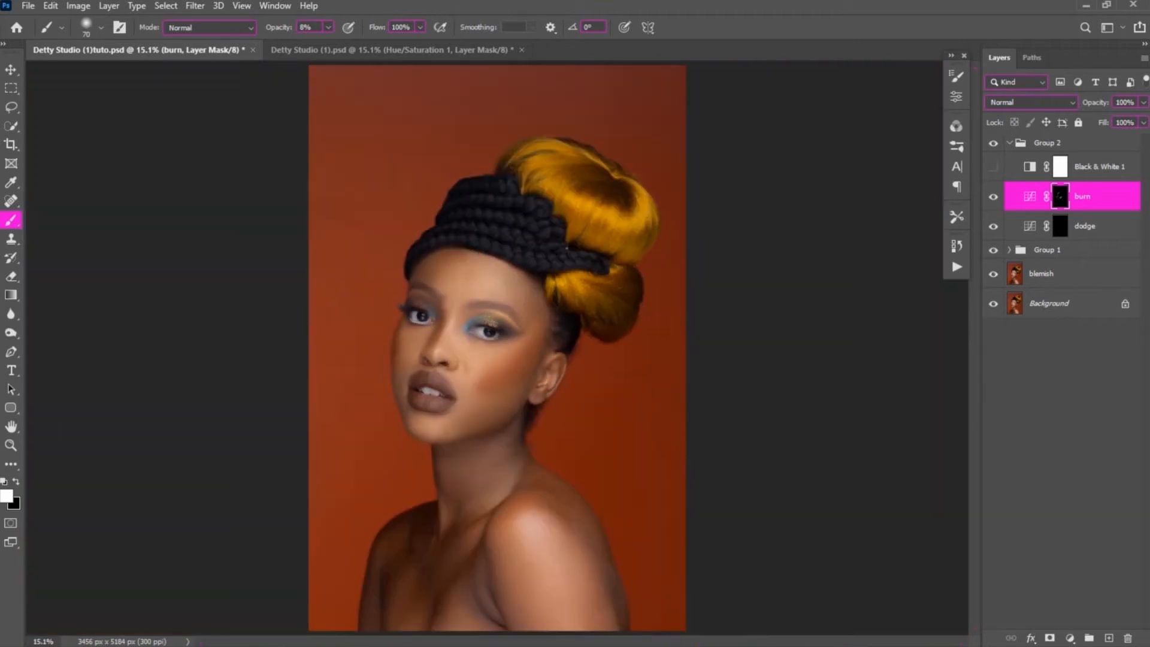
click(992, 198)
click(991, 199)
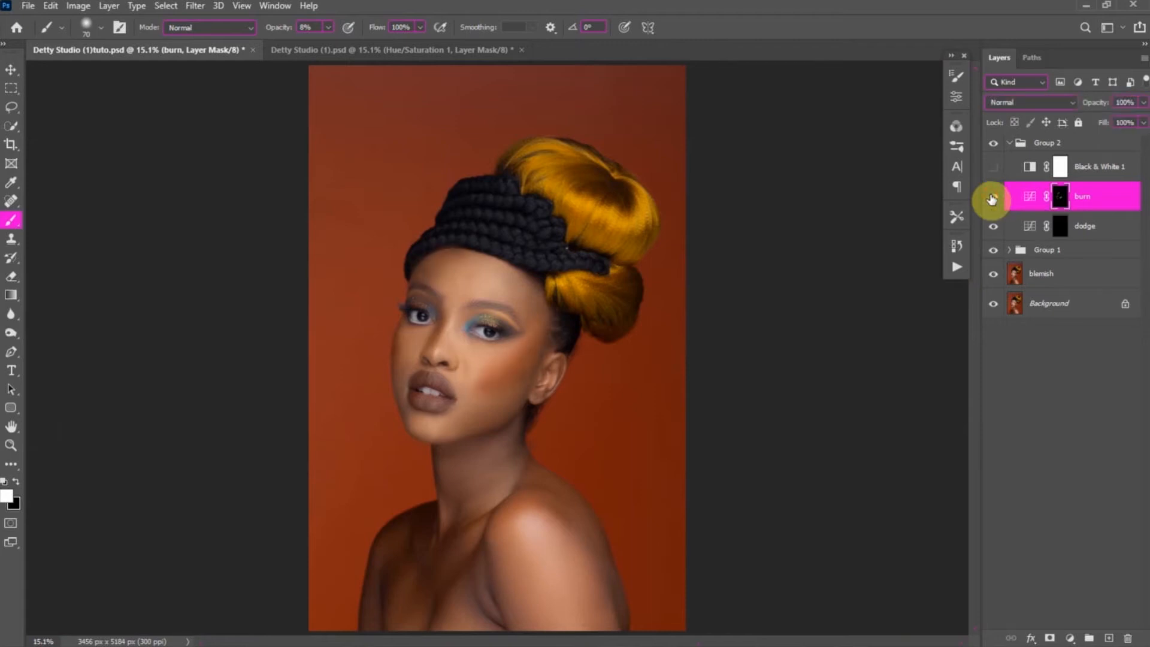
- Target the dodge layer's mask and paint white highlights on the forehead, nose, cheeks and chin with brush sizes between 400 and 200 px
click(16, 480)
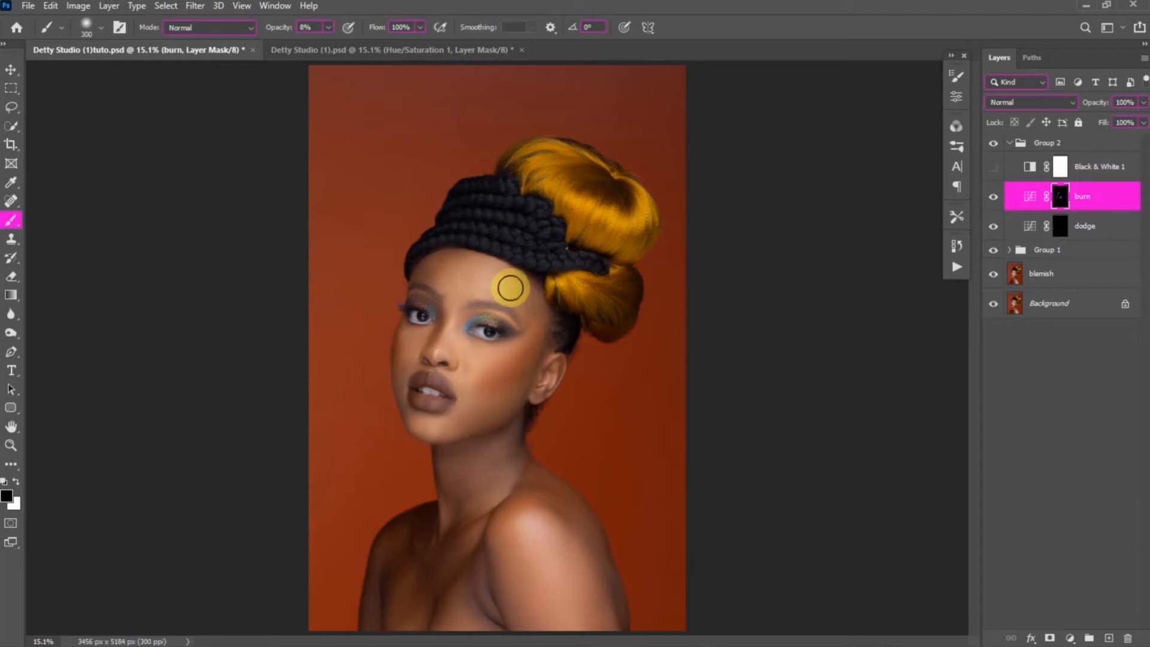
click(1047, 226)
click(18, 481)
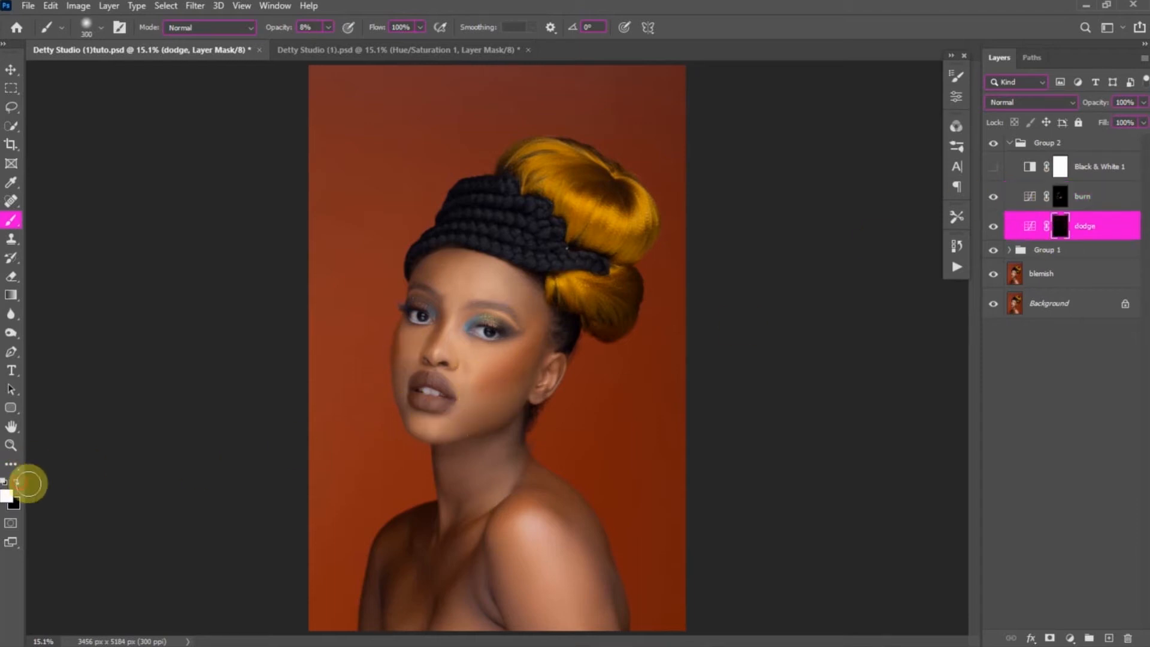
key(ctrl+plus)
key(ctrl+plus)
key(ctrl+plus)
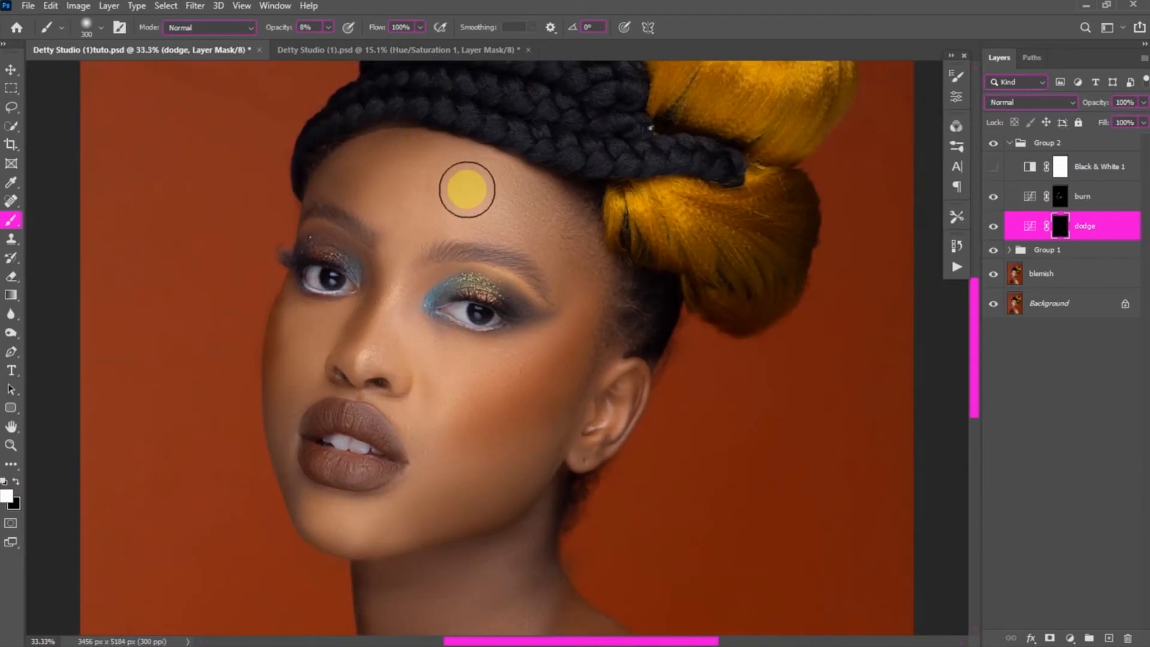
drag(463, 186, 443, 179)
mouse_move(469, 202)
mouse_down()
mouse_move(441, 175)
mouse_move(434, 200)
mouse_move(479, 183)
mouse_move(482, 224)
mouse_move(459, 194)
mouse_up()
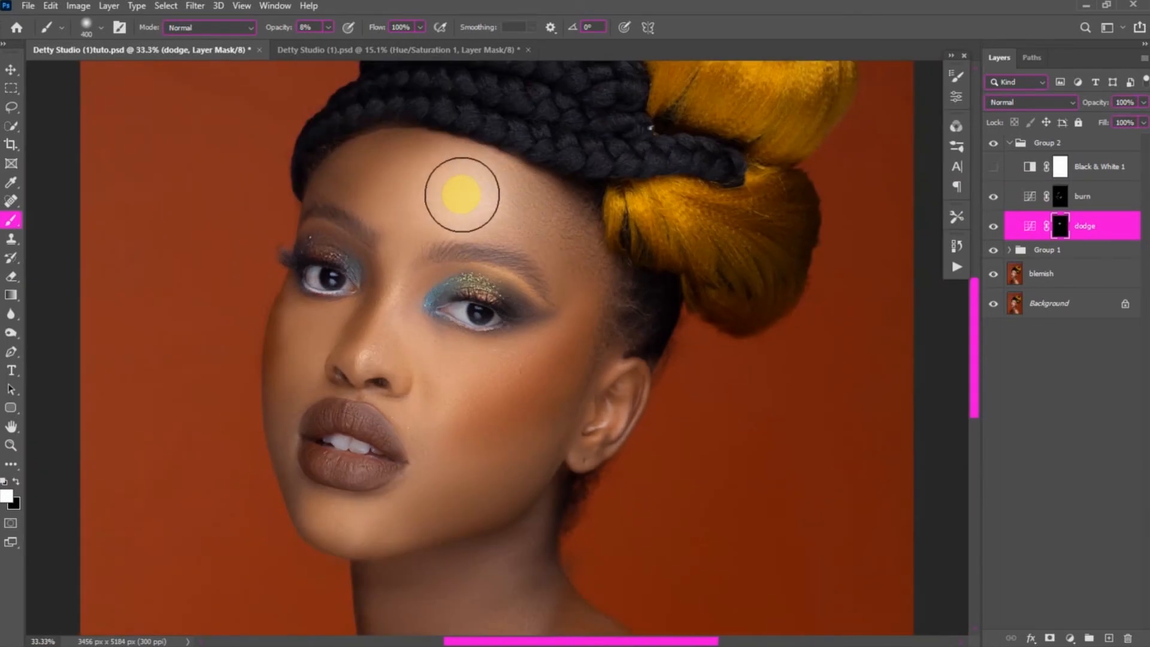
mouse_move(468, 192)
mouse_down()
mouse_move(427, 170)
mouse_move(442, 211)
mouse_move(504, 205)
mouse_move(418, 204)
mouse_move(430, 166)
mouse_move(530, 236)
mouse_move(394, 296)
mouse_up()
key(bracketleft)
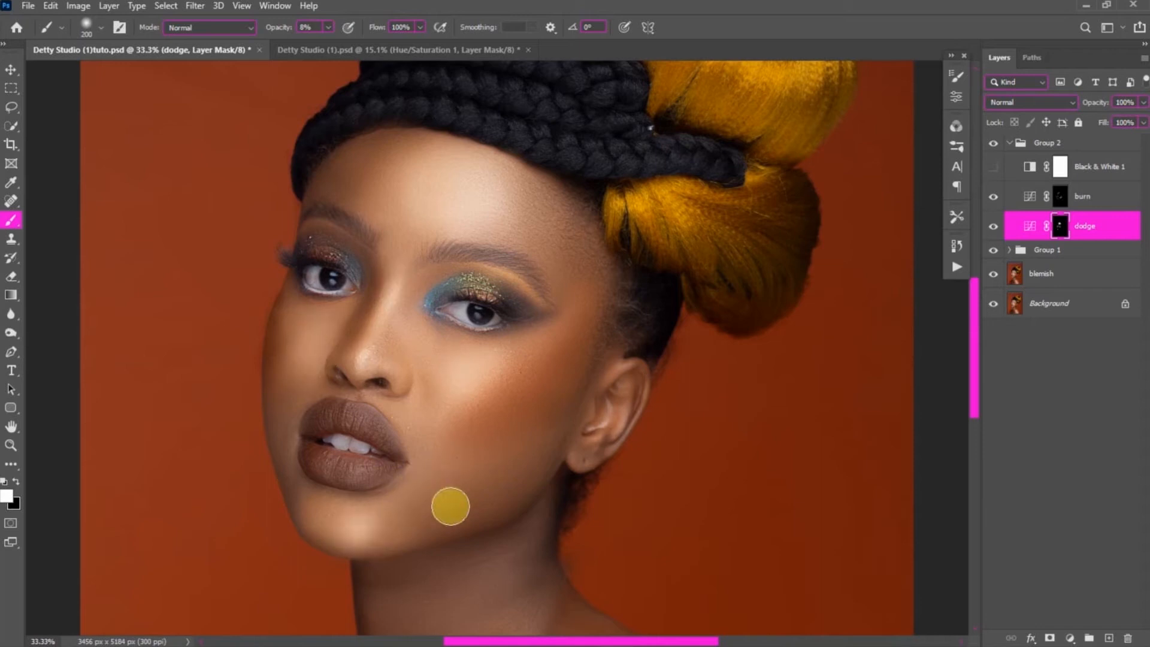
- Compare the portrait with Group 2 hidden and shown, and lower the collapsed group's opacity to 66%
click(1086, 221)
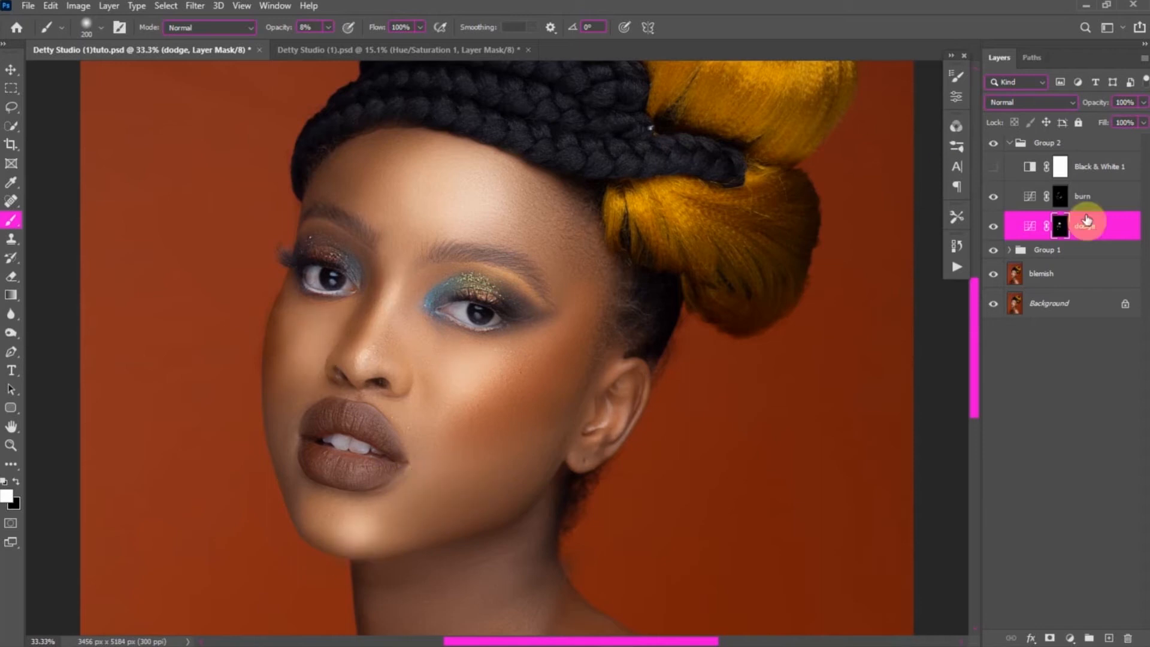
key(ctrl+0)
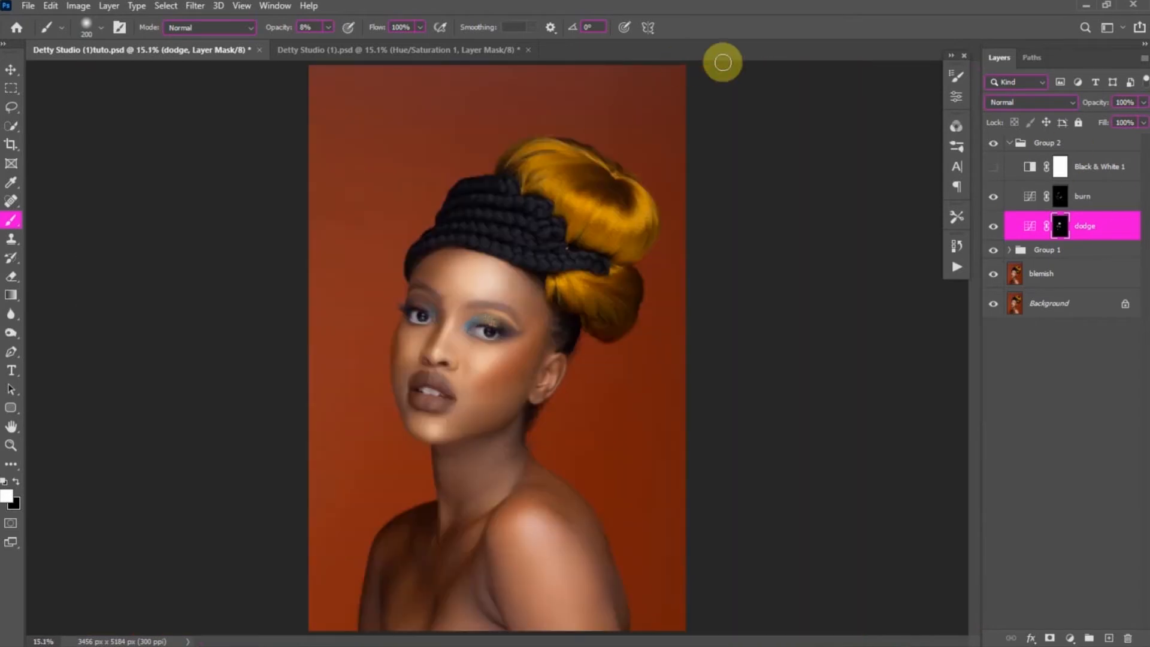
click(994, 144)
click(993, 143)
click(993, 143)
click(994, 143)
click(1009, 143)
drag(1103, 102, 1088, 105)
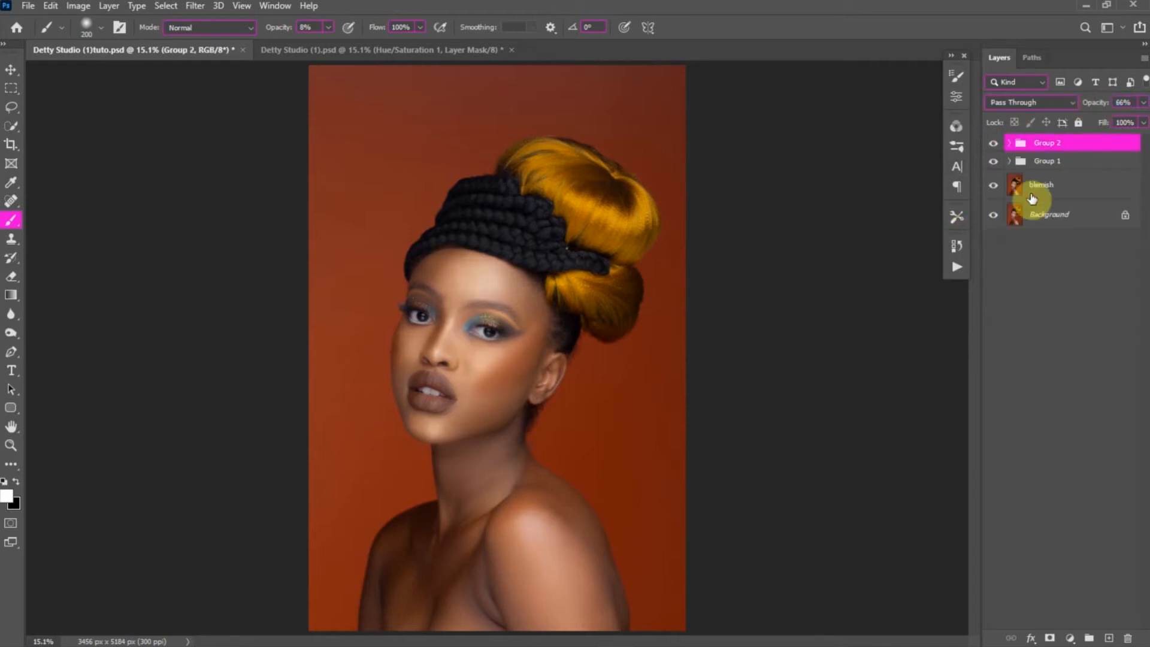
- Expand Group 2, target the burn layer's mask and paint white with a 200 px brush to refine the cheek contour
click(1009, 143)
click(1054, 199)
scroll(468, 354, up, 1)
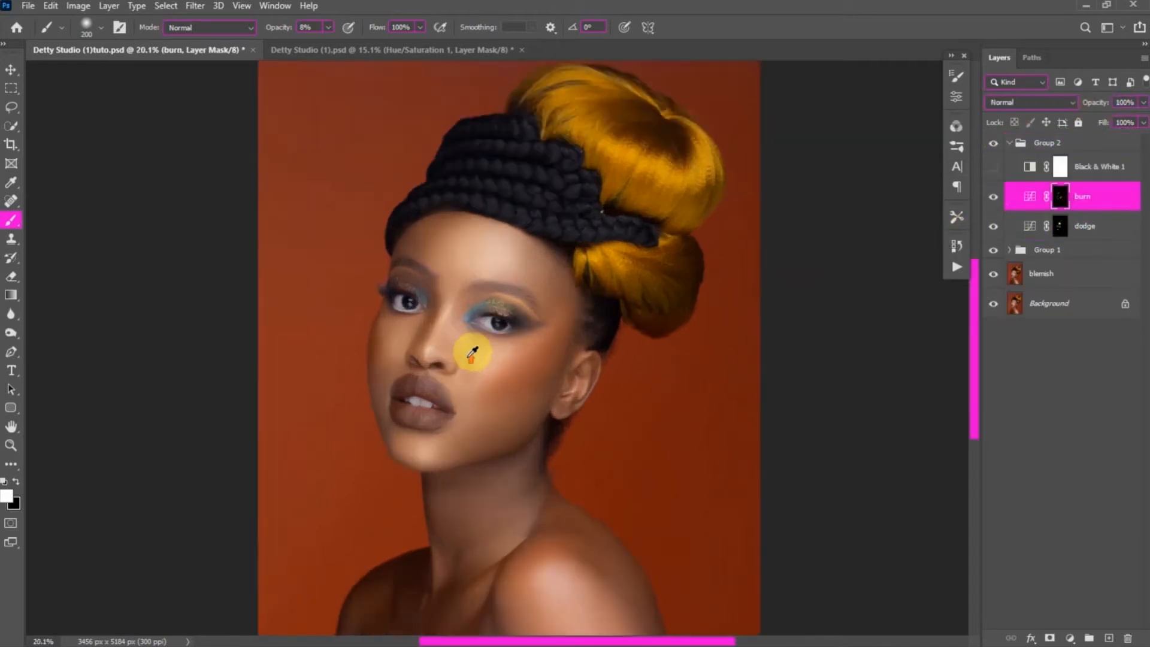
scroll(468, 354, up, 9)
click(16, 480)
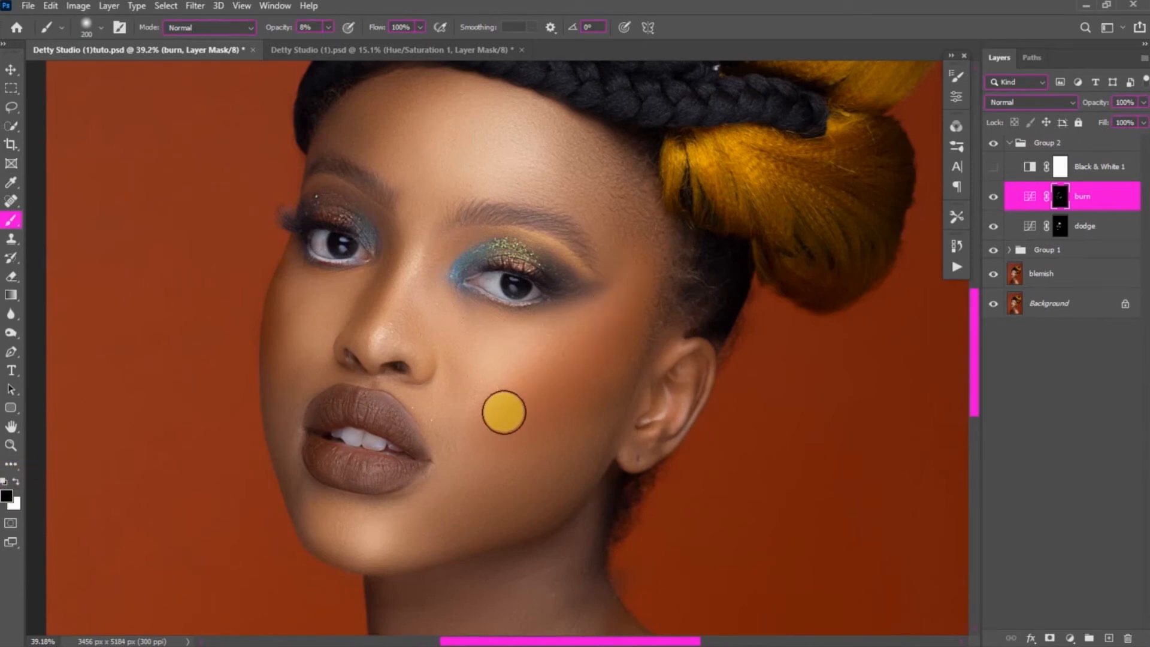
key(x)
mouse_move(602, 387)
mouse_down()
mouse_move(553, 408)
mouse_move(604, 364)
mouse_move(573, 348)
mouse_move(531, 387)
mouse_up()
key(x)
- Target the dodge layer's mask and paint white over the cheek with the 200 px brush
click(1059, 225)
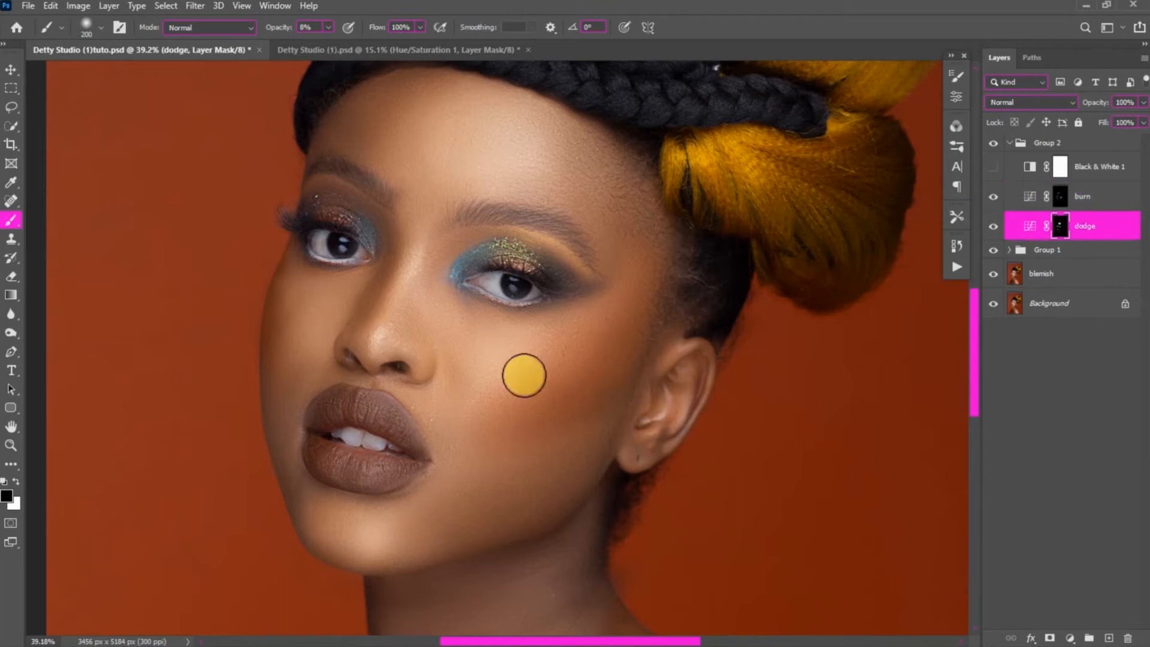
key(x)
mouse_move(513, 390)
mouse_down()
mouse_move(546, 383)
mouse_move(526, 390)
mouse_move(581, 397)
mouse_move(512, 416)
mouse_up()
key(x)
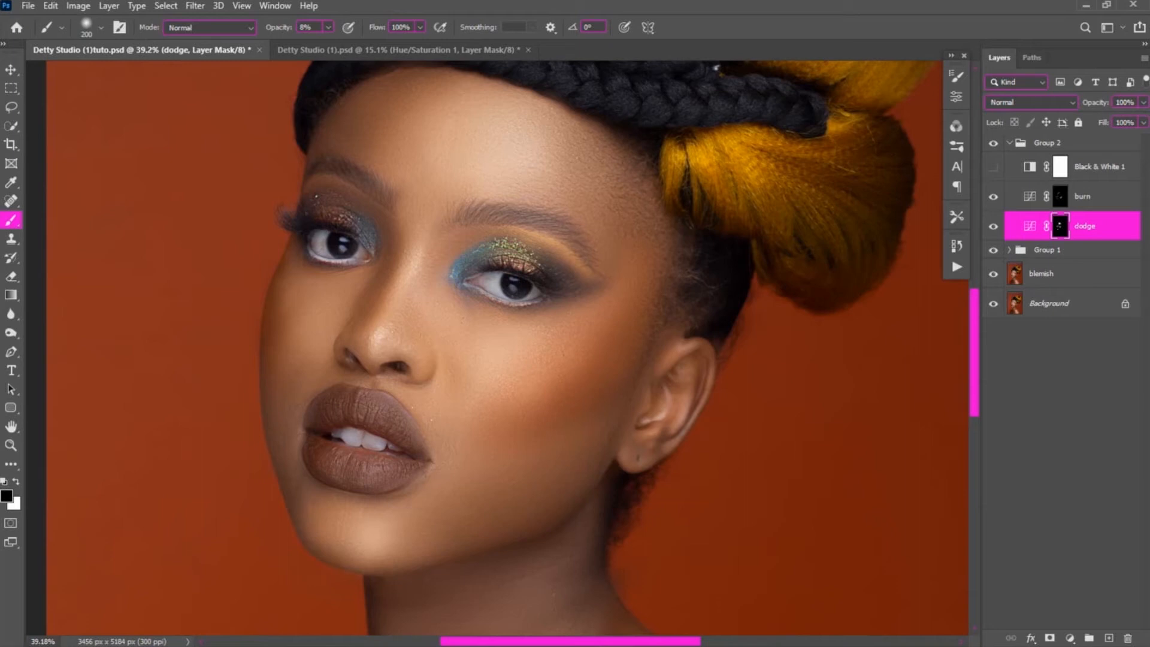
- Compare the whole portrait with Group 2's dodge and burn hidden and shown
key(ctrl+0)
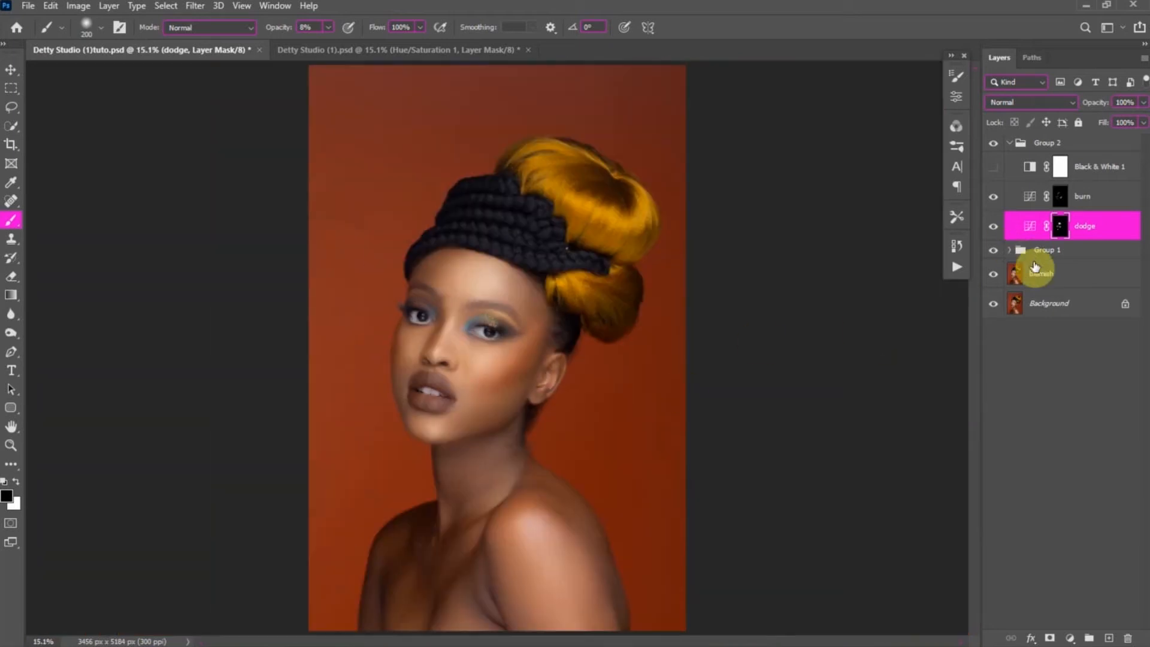
click(993, 144)
click(994, 144)
click(993, 144)
click(993, 144)
- Set the dodge layer's opacity to 66% and compare the portrait with that layer hidden and shown
drag(1102, 102, 1099, 103)
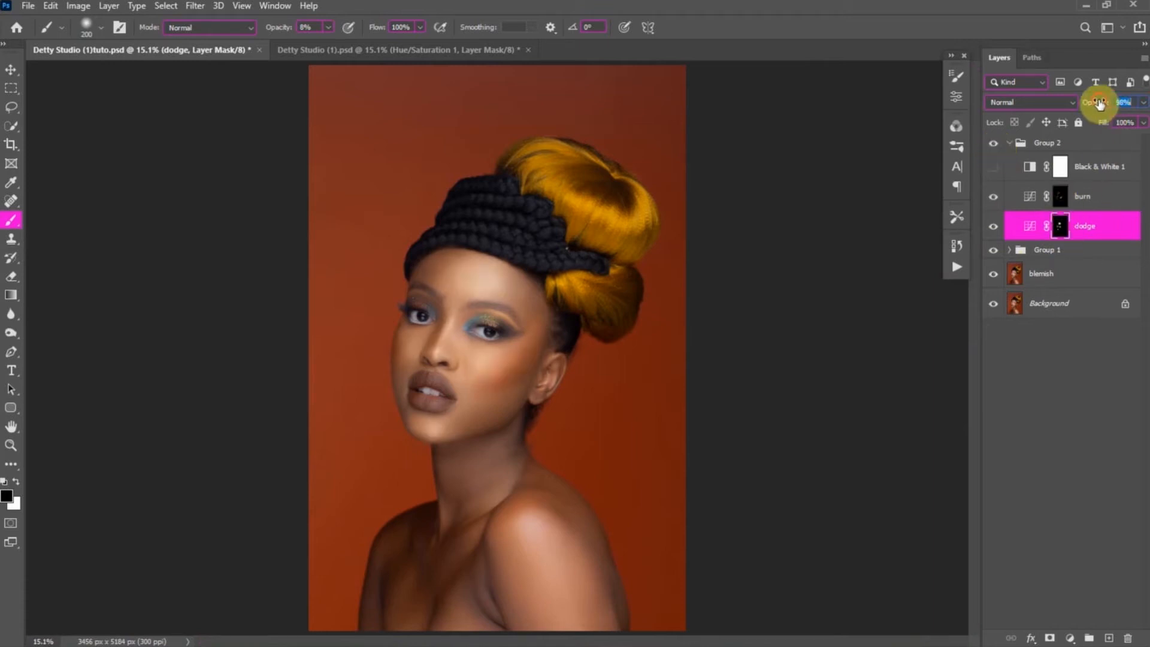
click(994, 226)
click(993, 226)
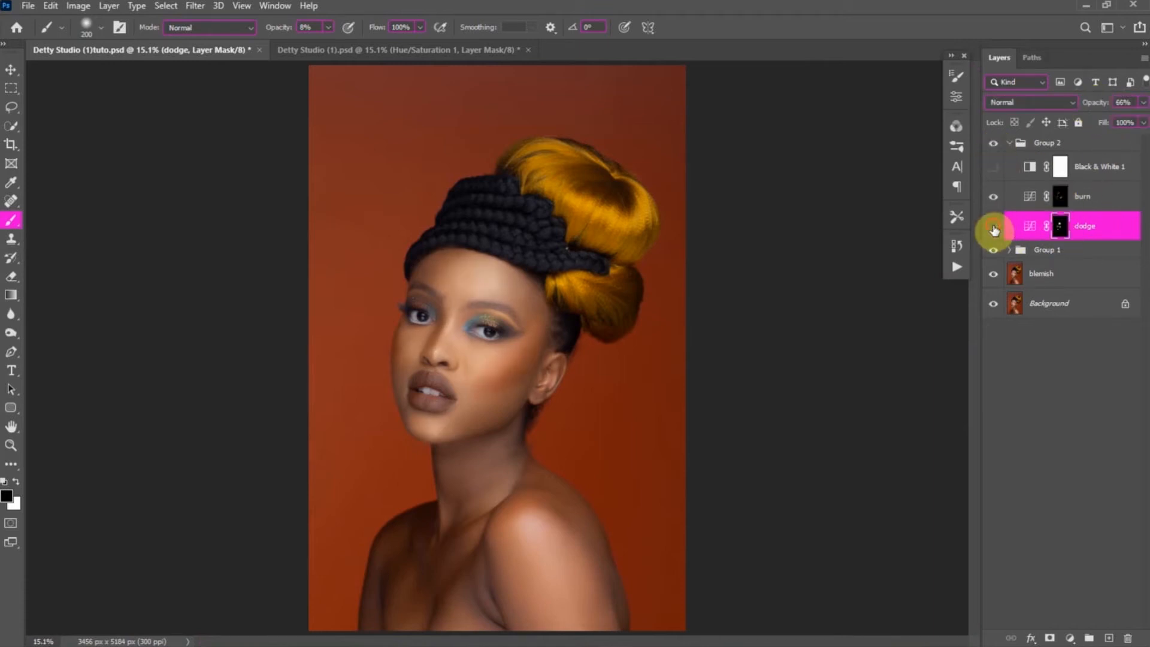
click(994, 226)
click(994, 226)
- Target the burn layer's mask, enlarge the brush to 400 px and paint white to deepen the cheek contour
key(ctrl+plus)
key(ctrl+plus)
key(ctrl+plus)
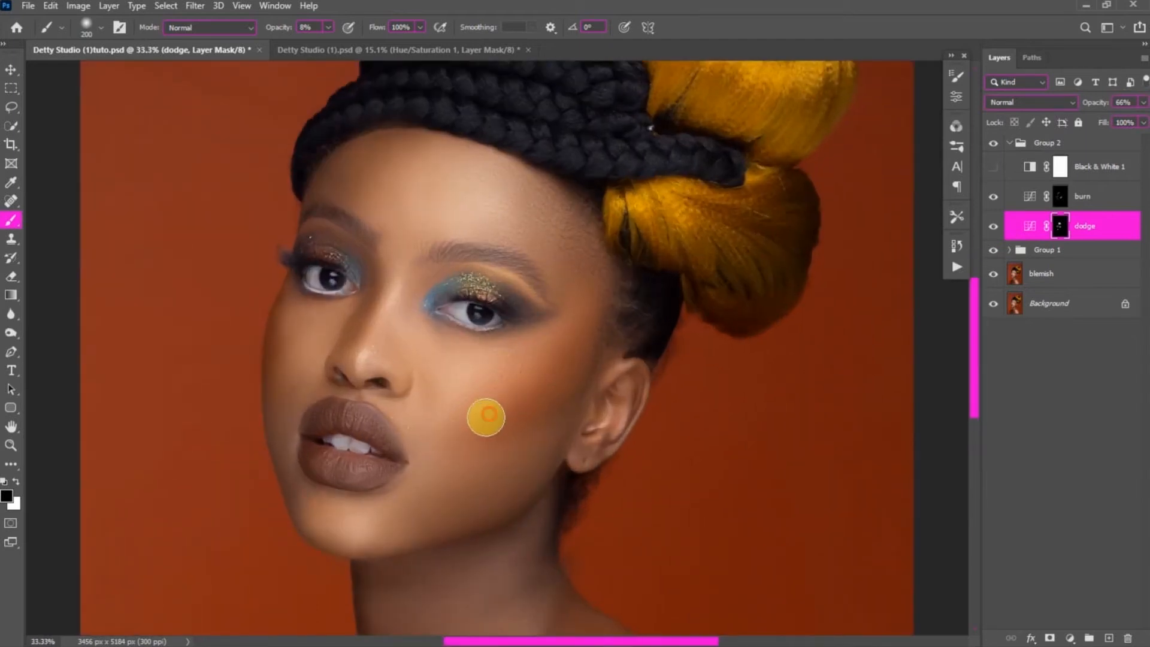
click(1055, 203)
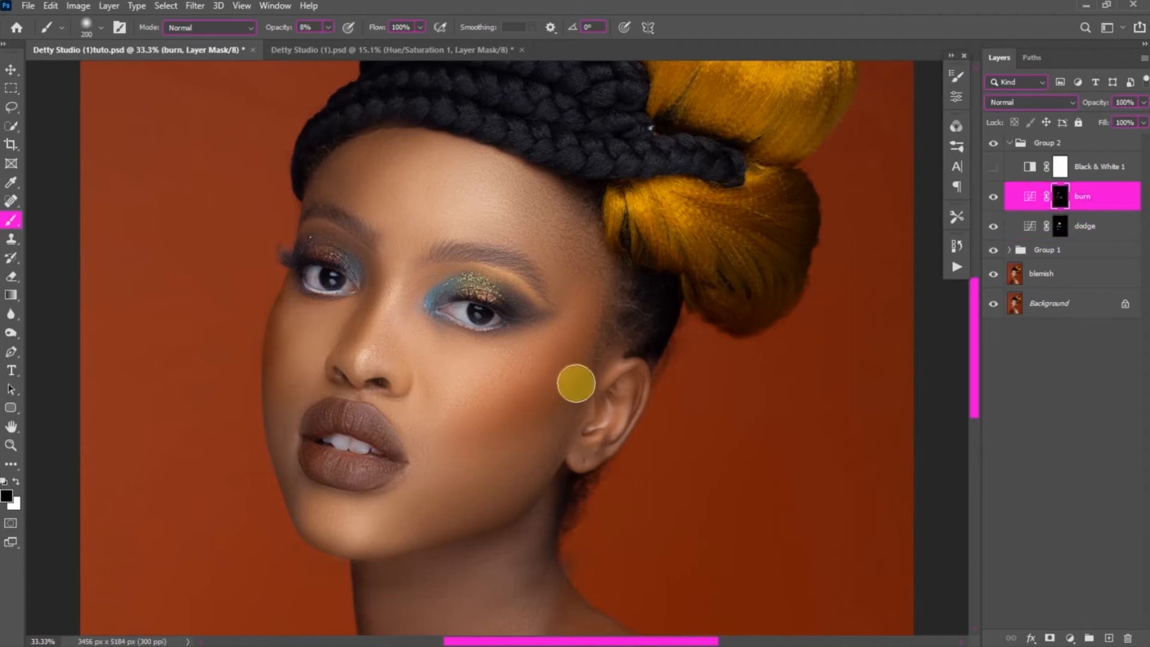
key(bracketright)
key(bracketright)
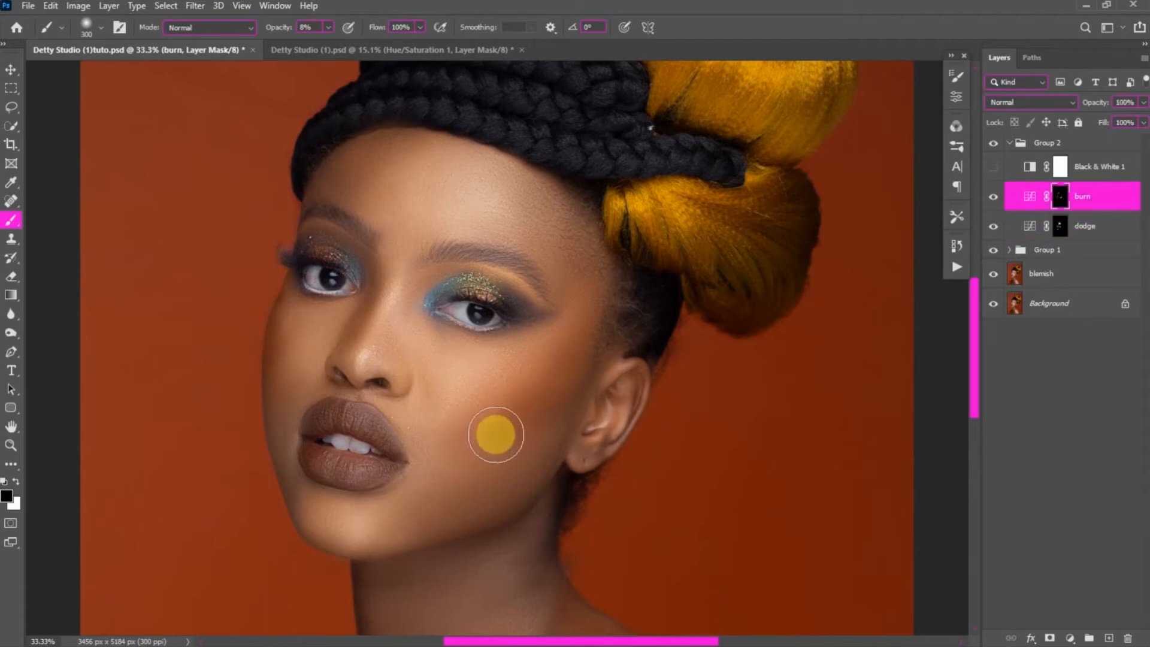
key(x)
key(bracketright)
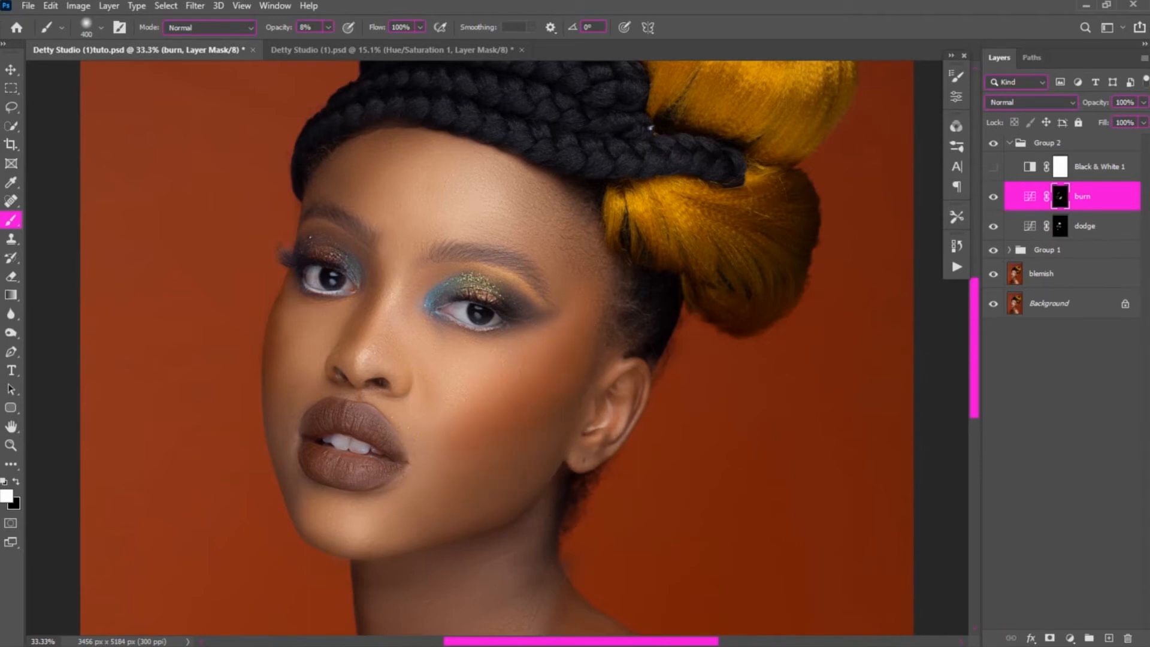
- Compare the retouched portrait with only the Background layer shown, and examine the face closely
key(ctrl+0)
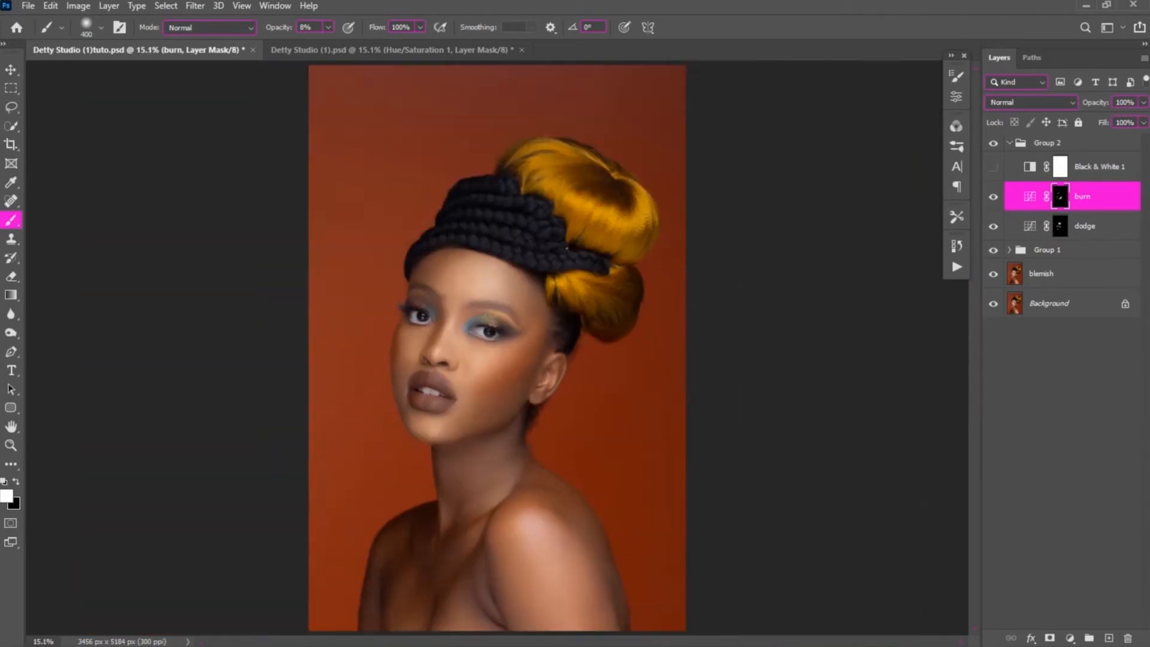
alt+click(994, 304)
scroll(476, 350, up, 6)
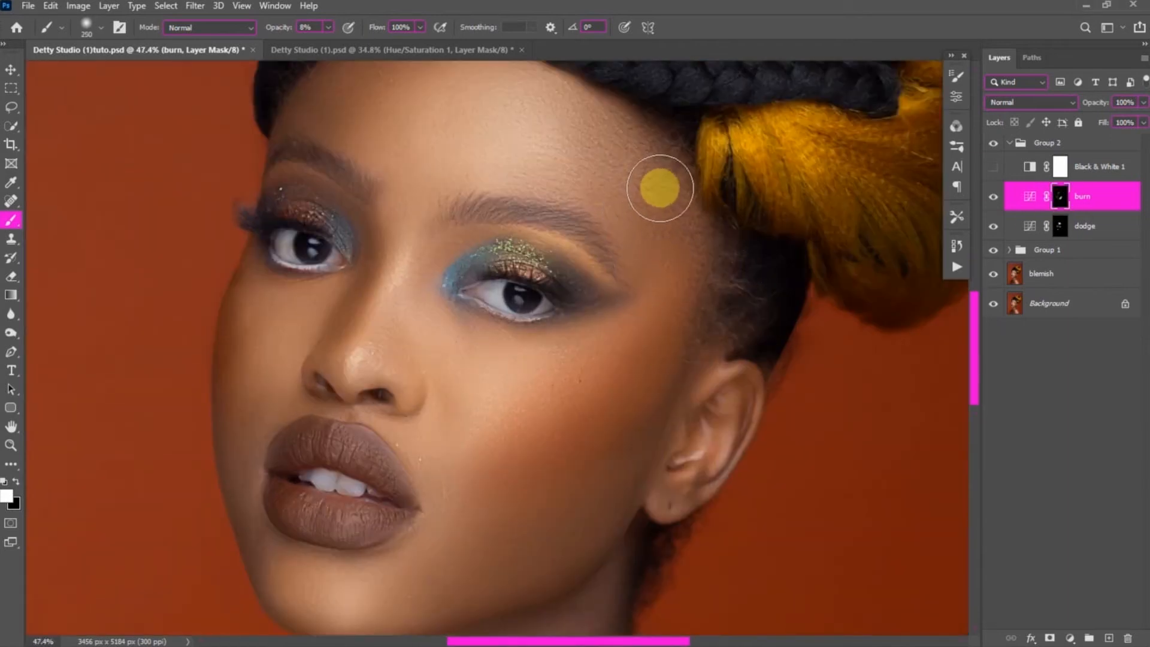
- Select Group 2 and raise its opacity to strengthen the combined dodge and burn effect
scroll(660, 188, down, 1)
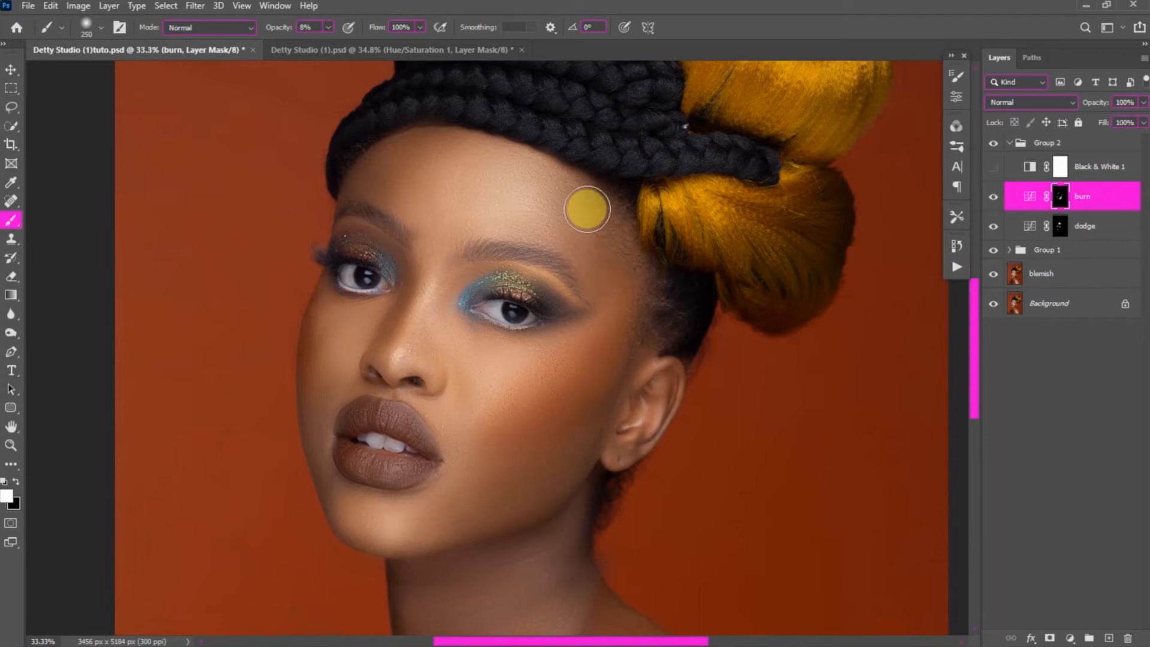
click(1054, 143)
mouse_move(1142, 102)
mouse_down()
mouse_move(1119, 118)
mouse_move(1145, 122)
mouse_up()
- Target the burn layer's mask and paint white from the cheek down to the jawline with a 250 px brush
click(1084, 226)
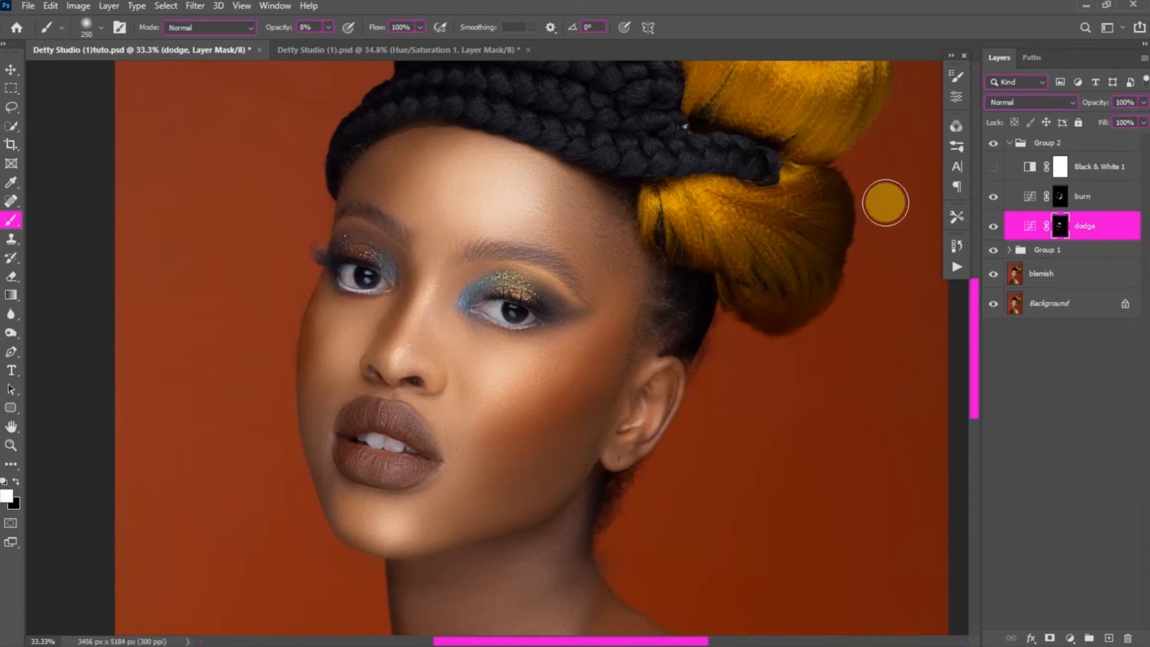
click(1060, 198)
mouse_move(564, 368)
mouse_down()
mouse_move(604, 344)
mouse_move(587, 408)
mouse_move(607, 376)
mouse_move(524, 448)
mouse_move(580, 394)
mouse_move(544, 422)
mouse_move(547, 489)
mouse_move(451, 545)
mouse_up()
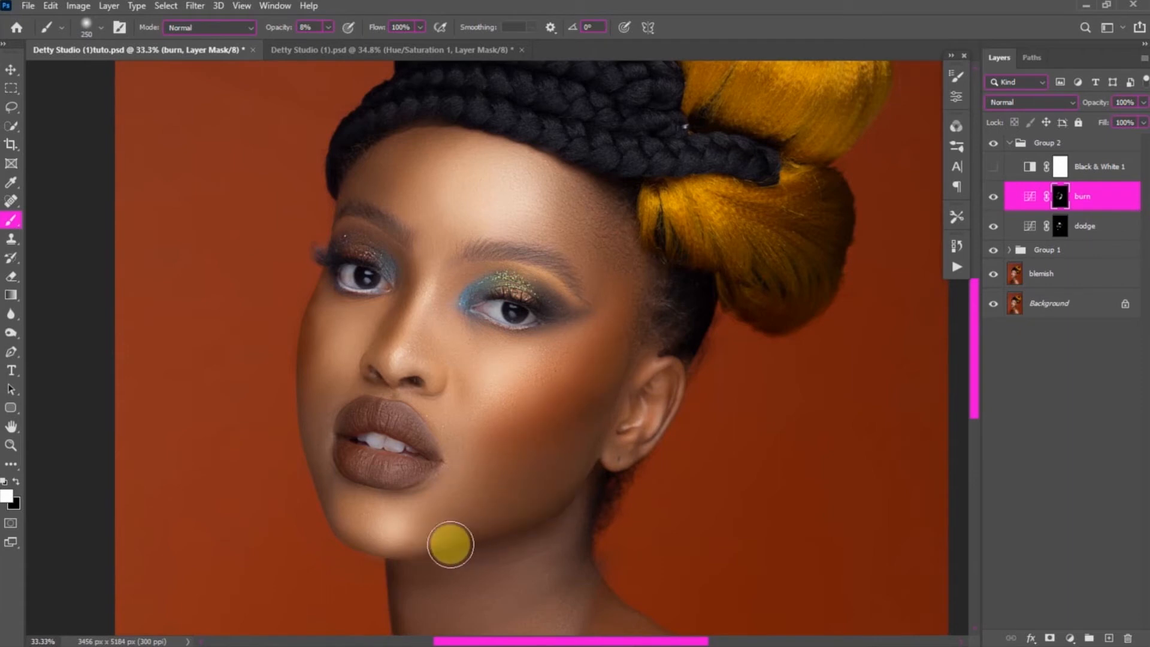
- Reduce the brush to 125 px and paint white on the burn mask along the outer edge of the far cheek
key(ctrl+plus)
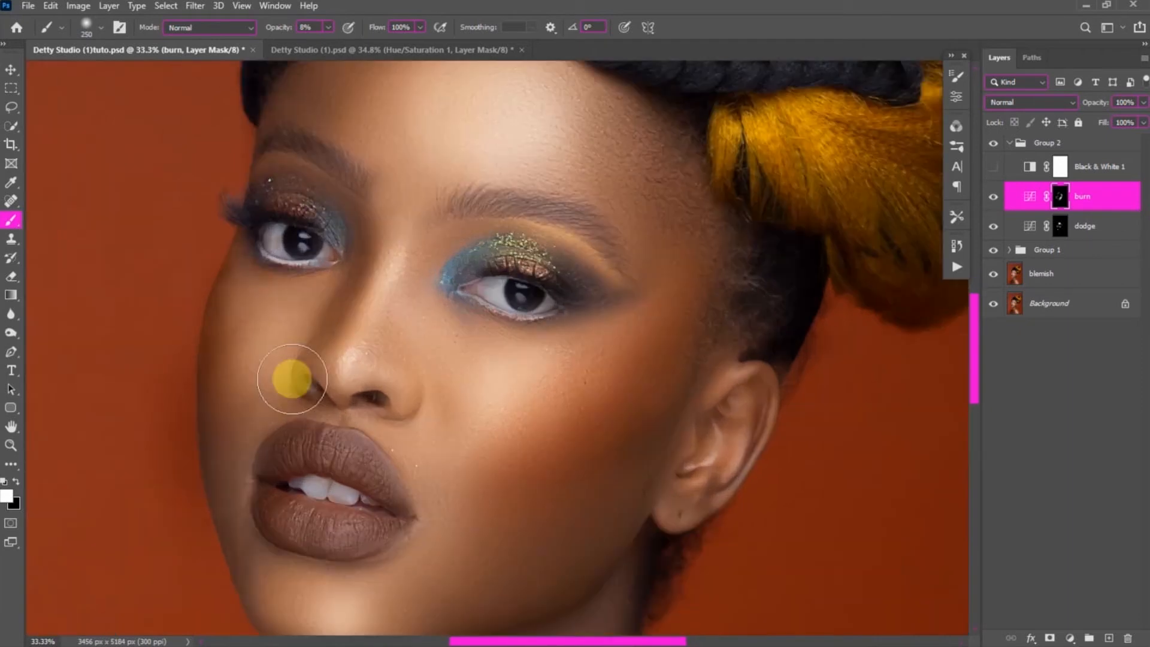
key(bracketleft)
key(bracketleft)
key(bracketleft)
key(bracketleft)
mouse_move(212, 471)
mouse_down()
mouse_move(216, 438)
mouse_move(229, 529)
mouse_move(202, 376)
mouse_move(210, 416)
mouse_move(209, 376)
mouse_up()
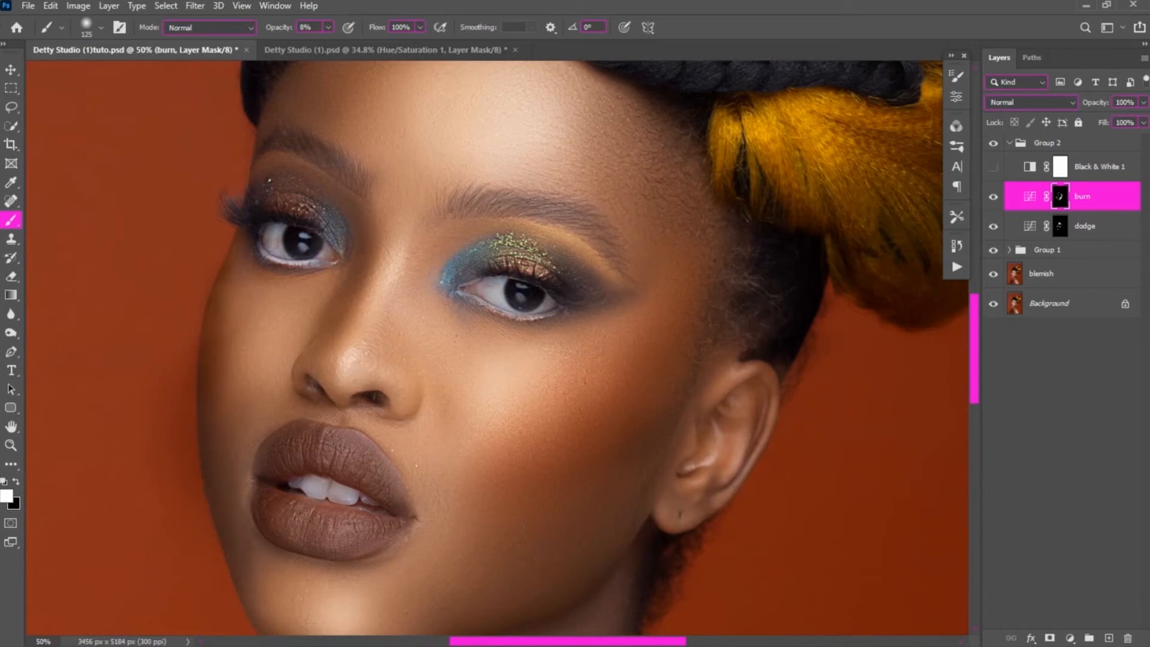
- Switch to black, target the dodge layer's mask and paint over the near cheek to soften its highlight
key(ctrl+0)
scroll(471, 364, up, 3)
scroll(472, 363, up, 3)
key(x)
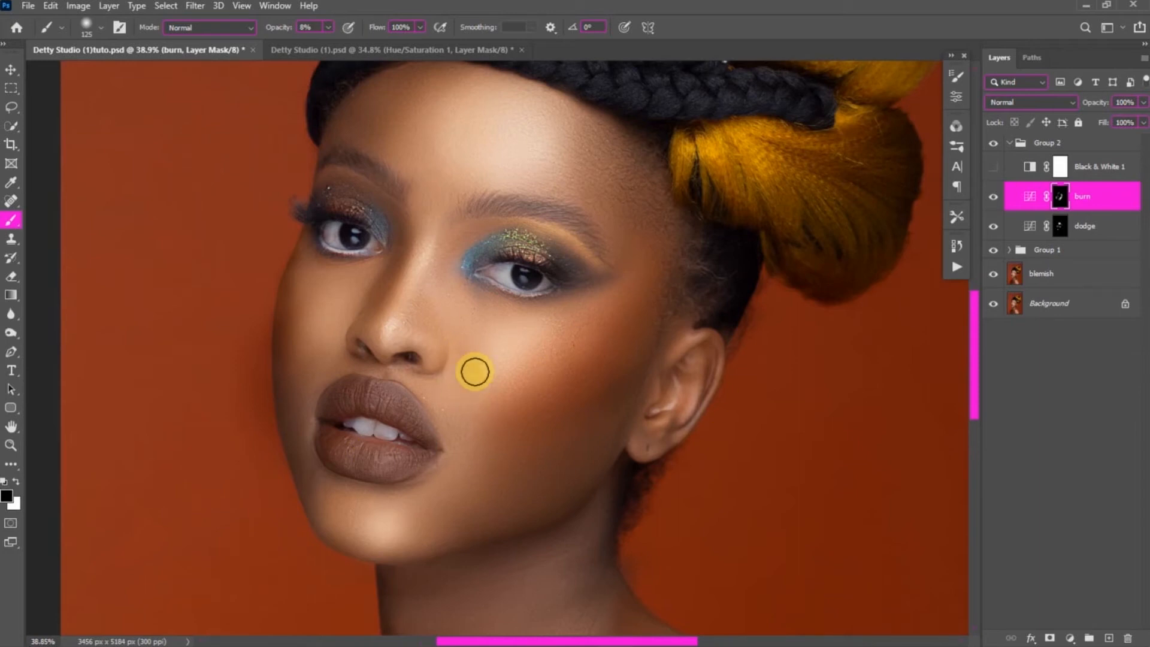
click(1063, 231)
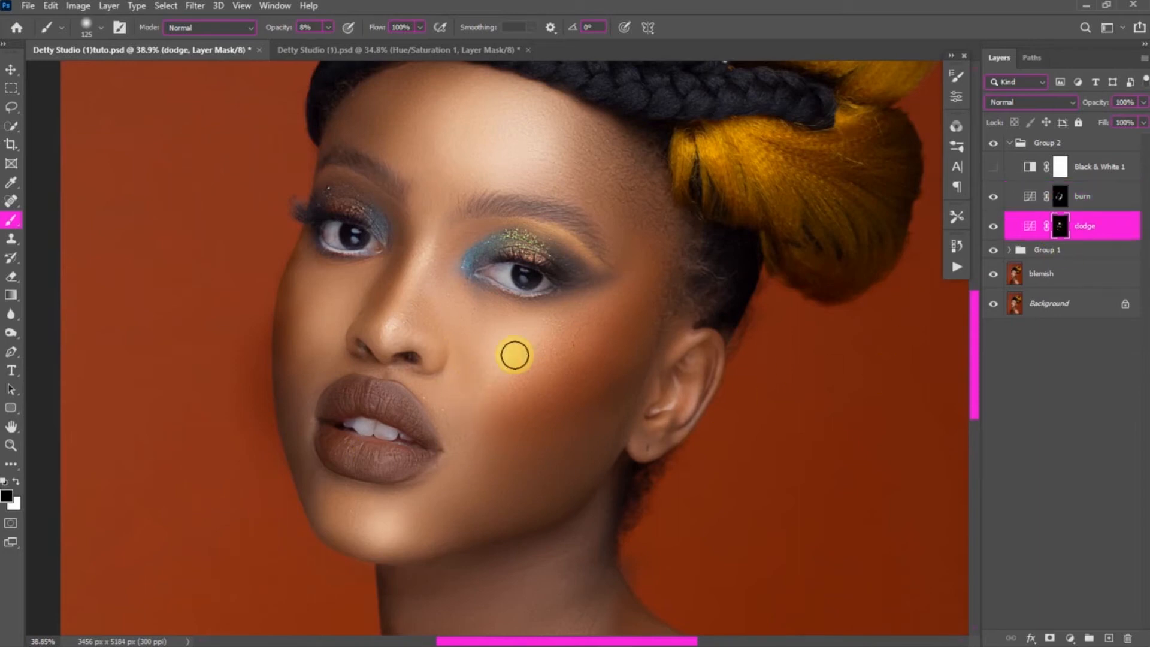
mouse_move(564, 361)
mouse_down()
mouse_move(485, 452)
mouse_move(521, 371)
mouse_move(499, 400)
mouse_move(505, 368)
mouse_move(483, 401)
mouse_move(560, 327)
mouse_move(502, 395)
mouse_move(457, 311)
mouse_move(554, 347)
mouse_move(539, 365)
mouse_move(547, 336)
mouse_move(514, 372)
mouse_move(523, 134)
mouse_move(642, 224)
mouse_move(609, 185)
mouse_move(760, 233)
mouse_up()
key(ctrl+0)
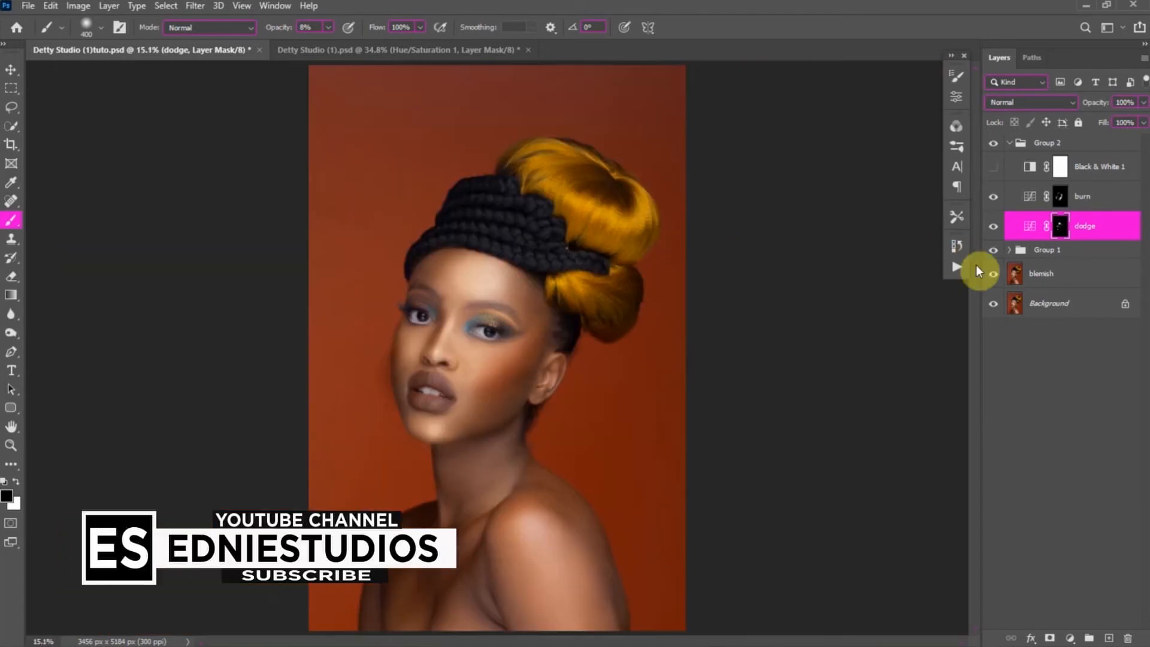
- Compare the portrait with and without Group 2's dodge and burn effect
click(994, 144)
click(994, 144)
click(994, 144)
click(993, 144)
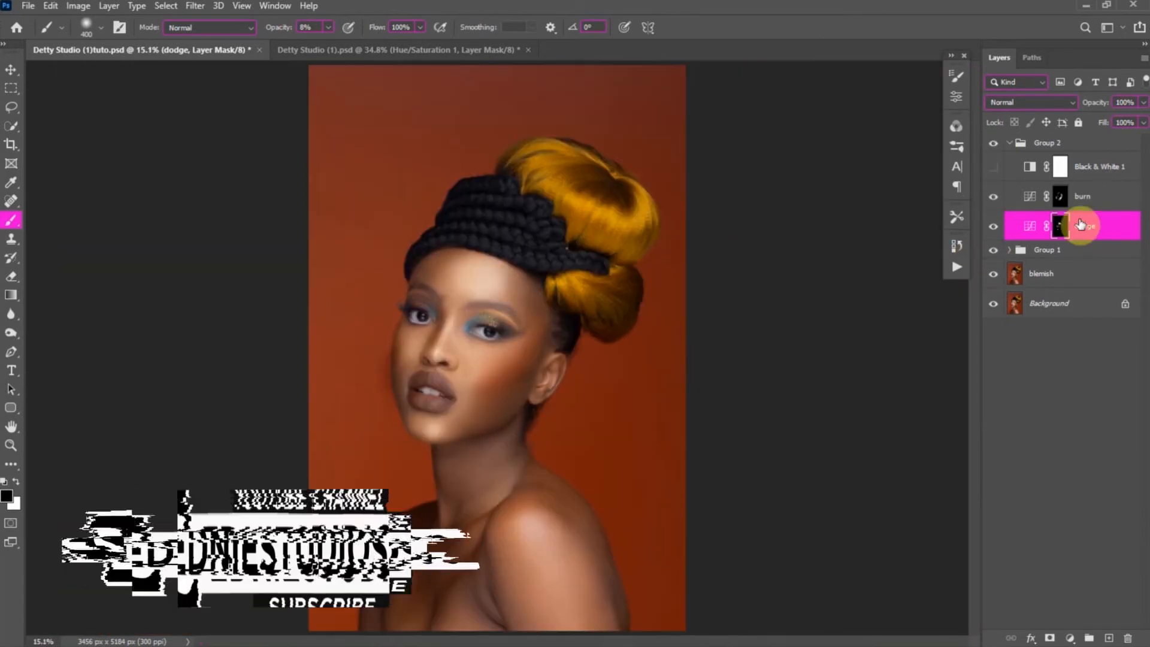
- Target the burn layer's mask, reduce the brush to 90 px and paint black on the background beside the far cheek
click(1060, 197)
mouse_move(364, 362)
mouse_down()
mouse_move(380, 338)
mouse_move(437, 410)
mouse_up()
key(bracketleft)
key(bracketleft)
key(bracketleft)
key(bracketleft)
key(bracketleft)
key(bracketleft)
key(bracketleft)
key(bracketleft)
mouse_move(469, 345)
mouse_down()
mouse_move(488, 467)
mouse_move(468, 324)
mouse_move(470, 410)
mouse_move(472, 331)
mouse_up()
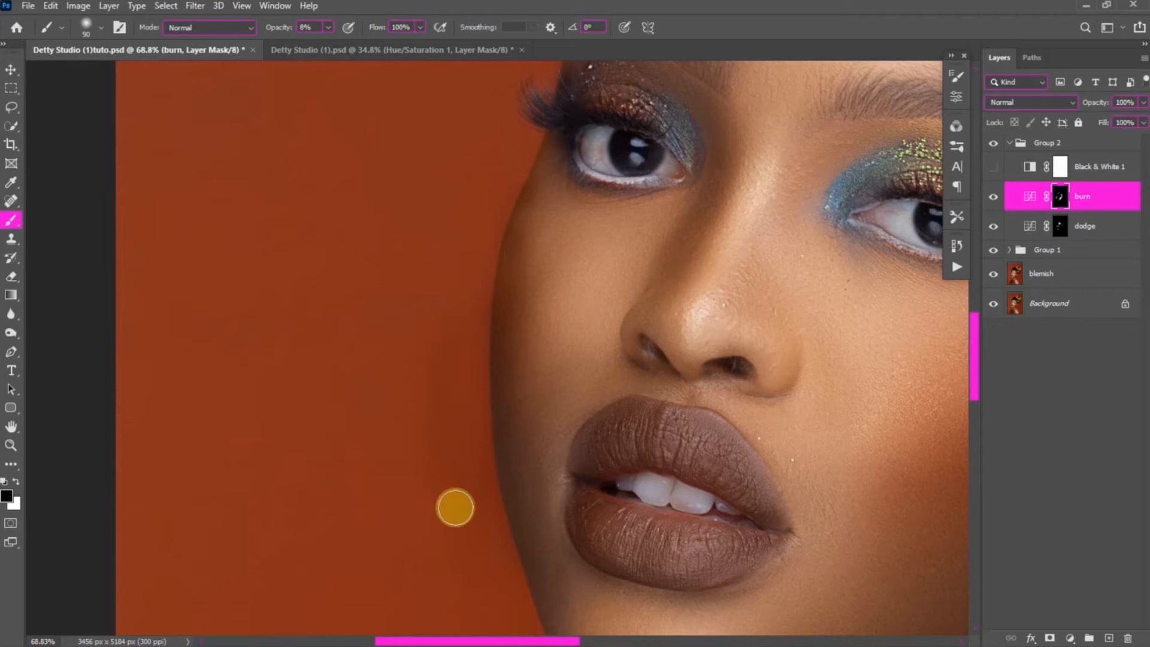
key(ctrl+0)
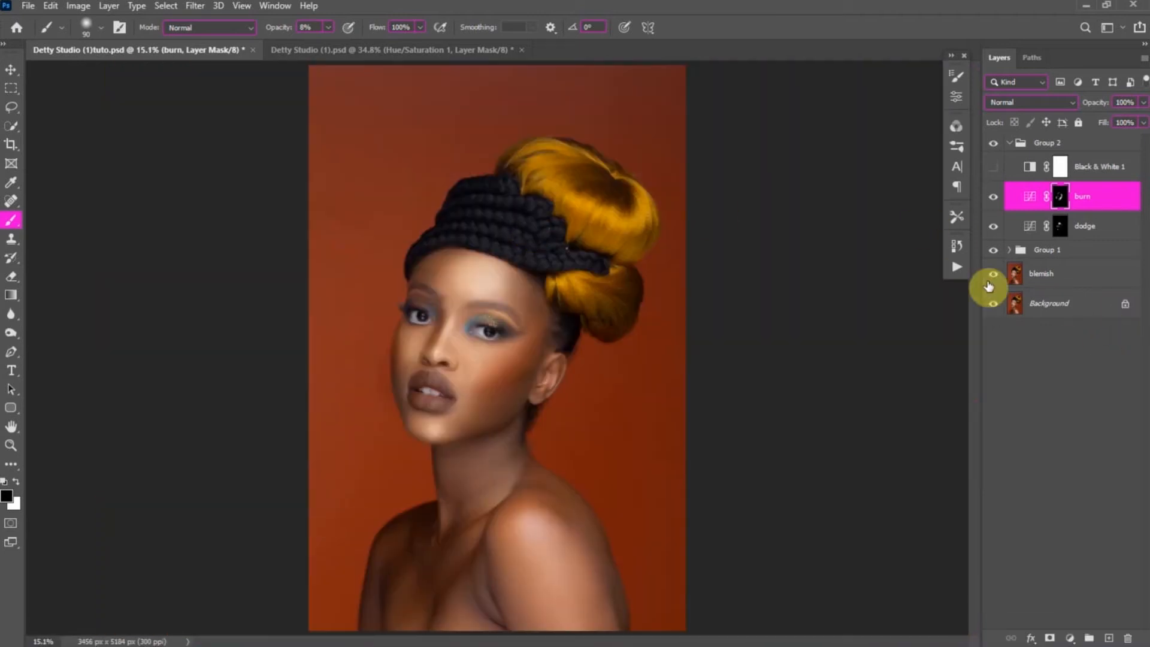
- Compare the full retouch with only the Background layer shown
alt+click(993, 304)
alt+click(994, 304)
alt+click(994, 304)
alt+click(993, 304)
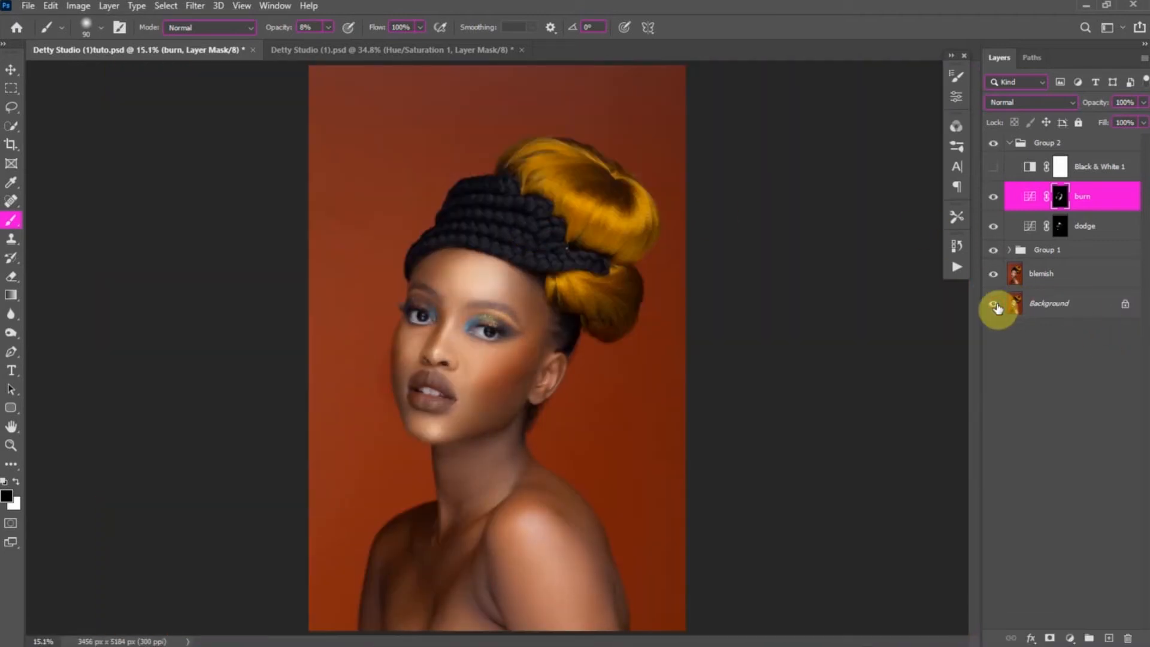
- Set the brush to 54% opacity and 175 px, and paint black on the burn mask along the background edge of the face
click(328, 27)
click(359, 45)
key(ctrl+plus)
key(ctrl+plus)
key(ctrl+plus)
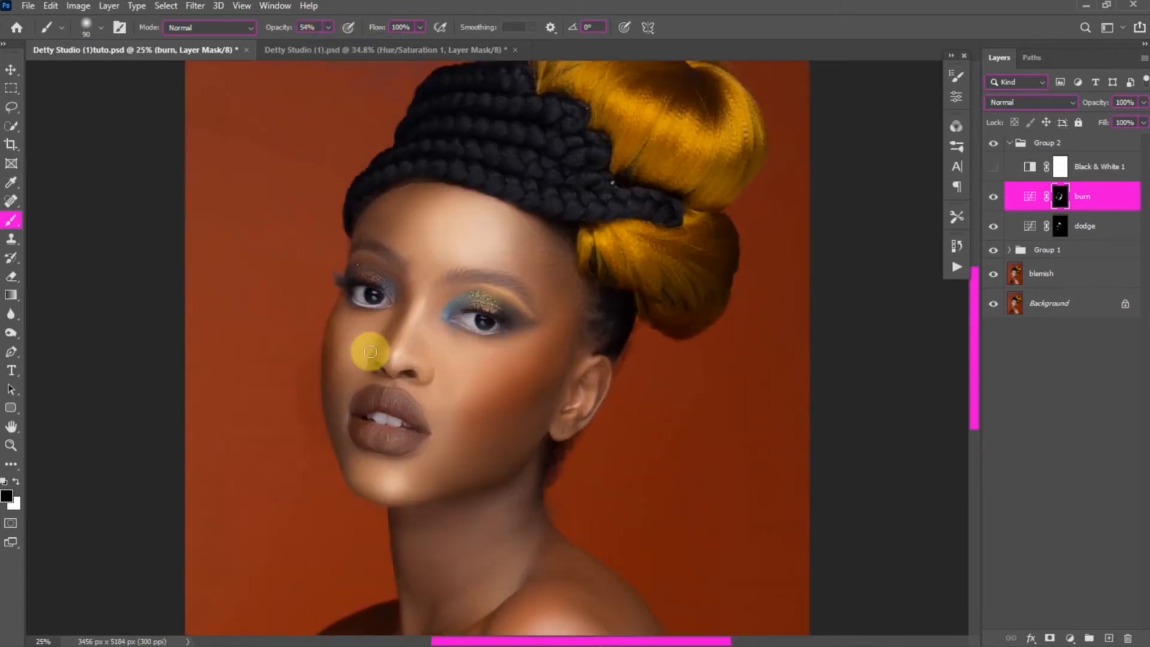
key(bracketright)
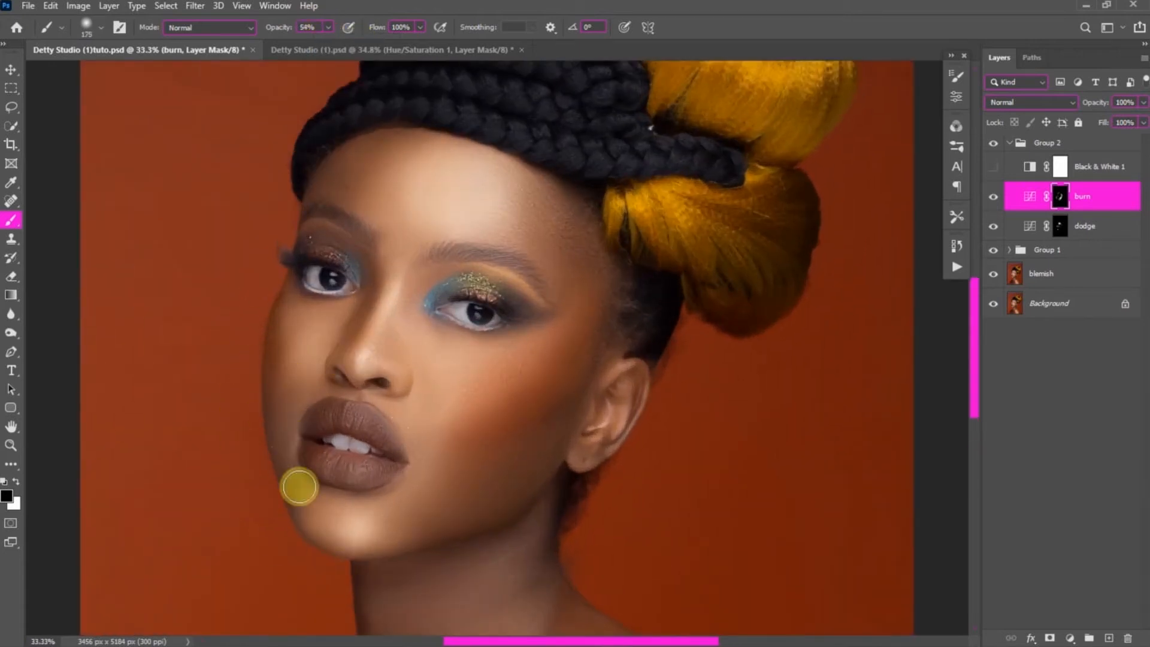
- Touch up the dodge and burn masks in black with a 300 px brush, using 26% and then 8% brush opacity
click(1062, 227)
click(328, 26)
click(309, 43)
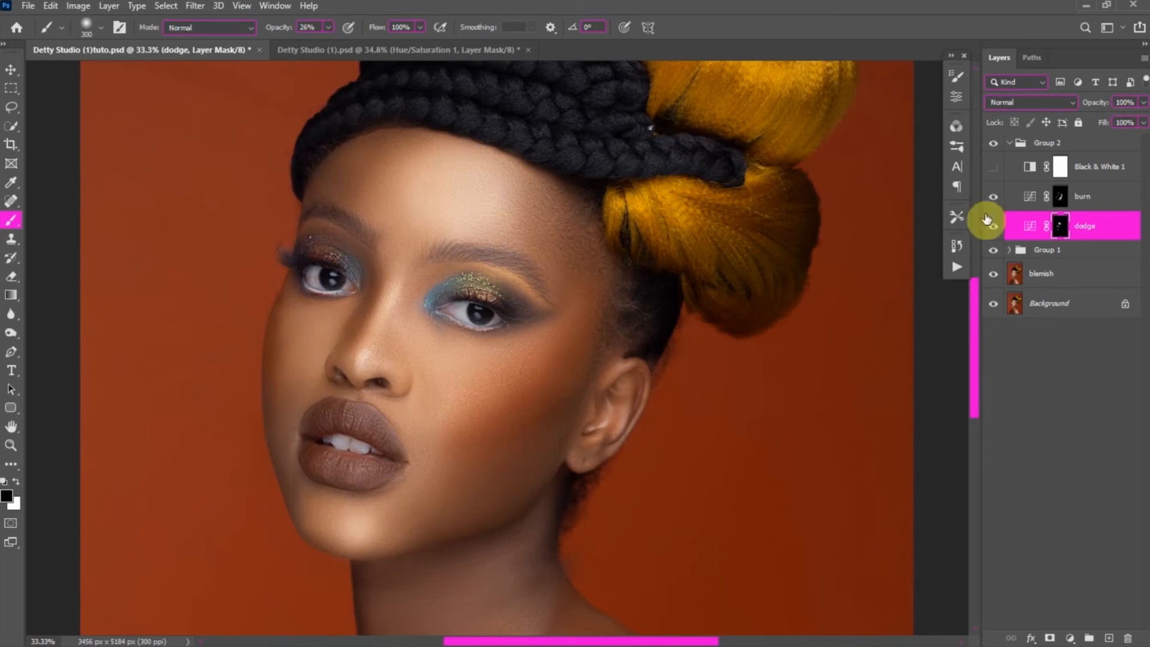
click(1064, 200)
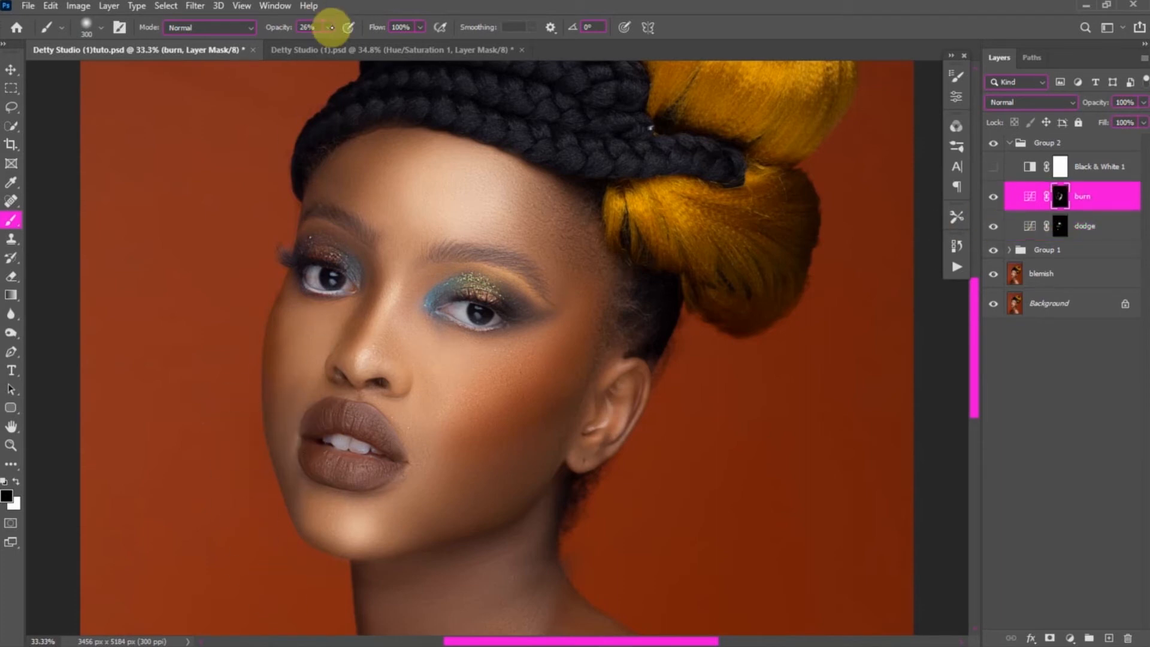
click(1054, 232)
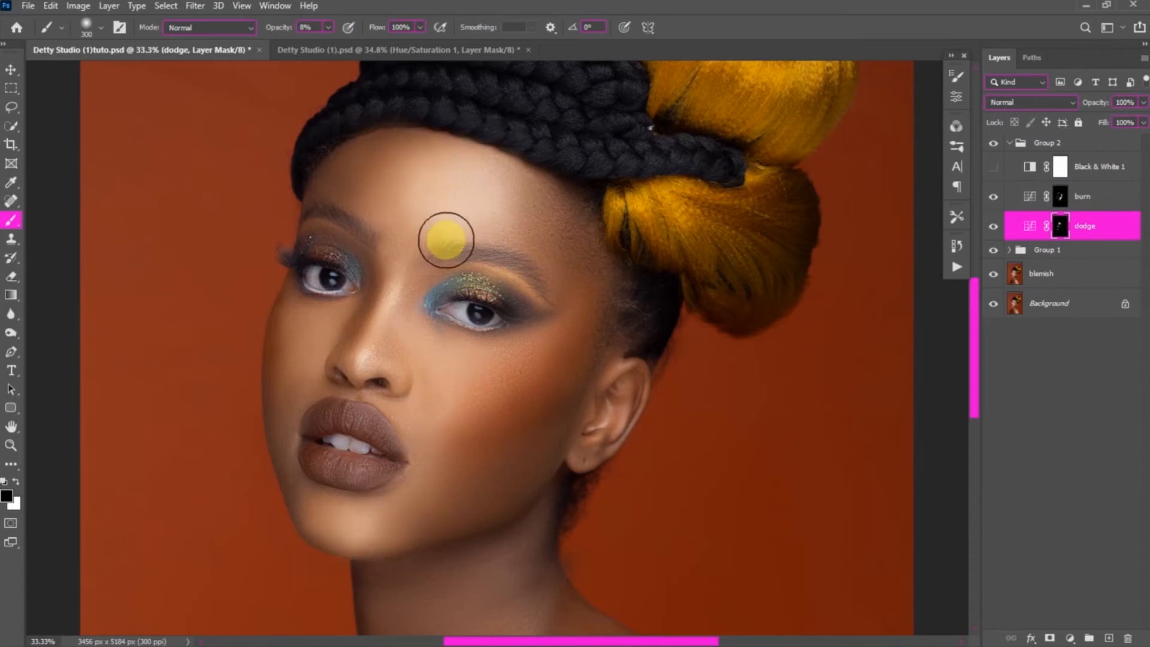
- Toggle Group 2's visibility on the whole image to judge the sculpted face
key(ctrl+0)
click(994, 144)
click(994, 145)
click(994, 144)
click(994, 144)
- Target the burn layer's mask, enlarge the brush to 800 px and paint black over the near cheek to soften the contour
click(1056, 200)
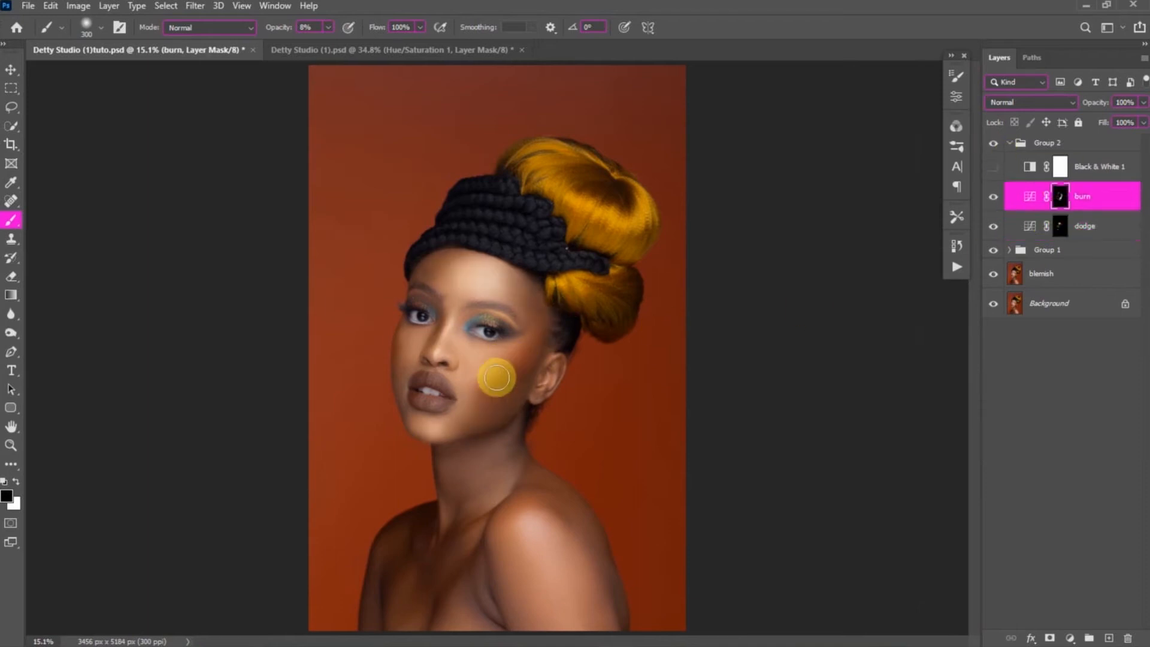
key(bracketright)
key(bracketright)
key(bracketright)
key(bracketright)
key(bracketright)
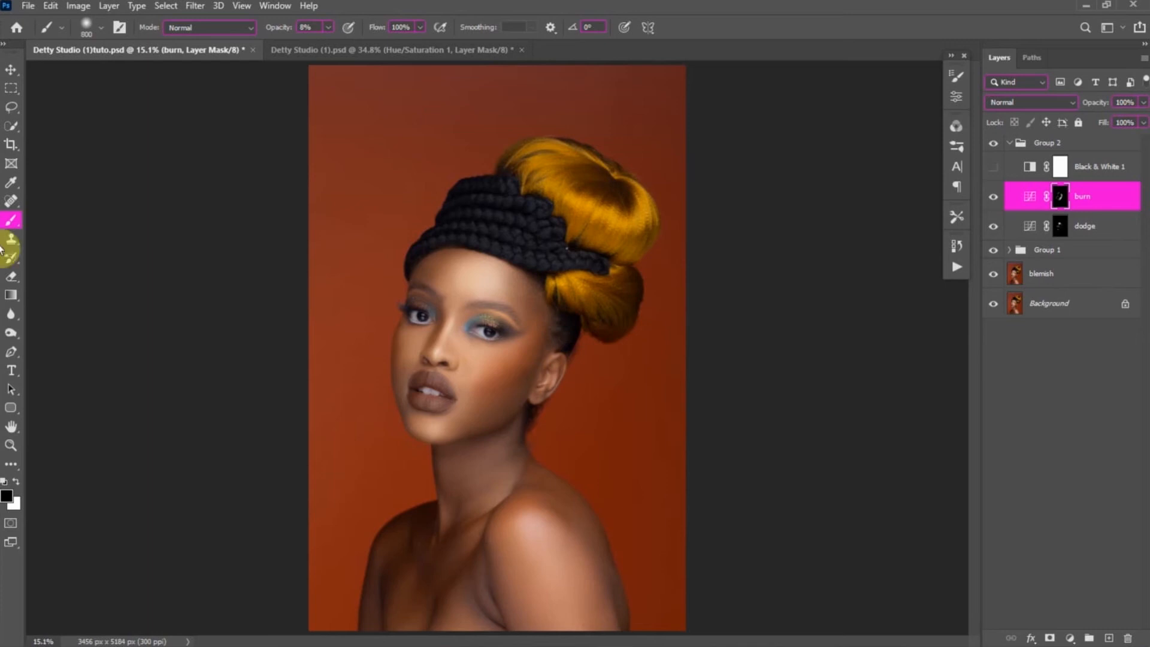
- Compare the face with Group 2 hidden and shown to check the softened contour
click(992, 145)
click(993, 145)
click(992, 145)
click(992, 145)
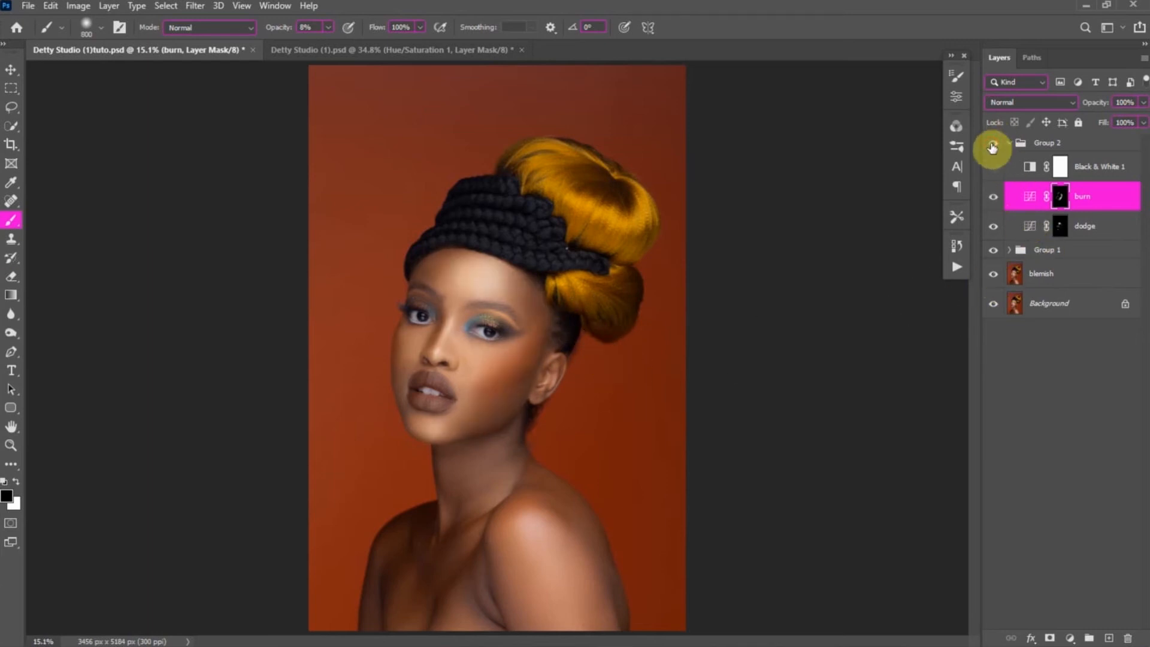
click(992, 148)
click(992, 147)
- Target the dodge layer's mask and paint white highlights on both lips with a small brush of 80 px, then 50 px
scroll(439, 393, up, 5)
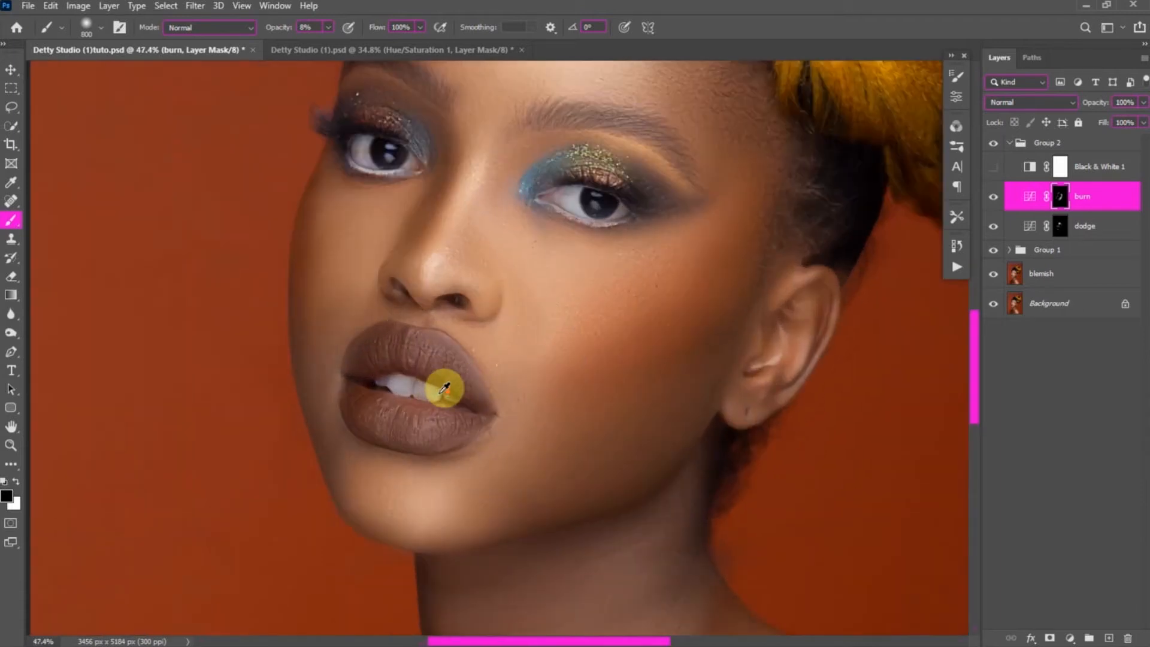
click(1039, 226)
key(bracketleft)
key(bracketleft)
key(bracketleft)
key(bracketleft)
key(bracketleft)
key(bracketleft)
key(x)
mouse_move(378, 359)
mouse_down()
mouse_move(426, 364)
mouse_move(400, 336)
mouse_move(421, 365)
mouse_move(435, 342)
mouse_move(451, 350)
mouse_move(411, 337)
mouse_move(437, 362)
mouse_move(405, 339)
mouse_move(380, 388)
mouse_move(429, 421)
mouse_up()
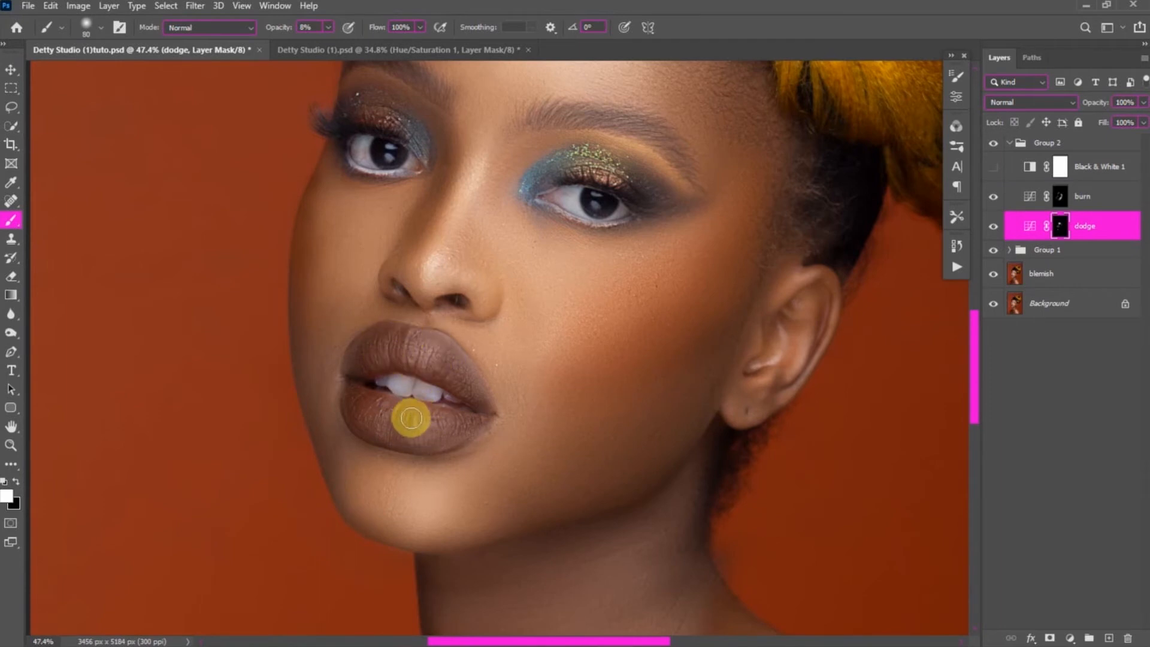
drag(409, 421, 376, 416)
key(ctrl+0)
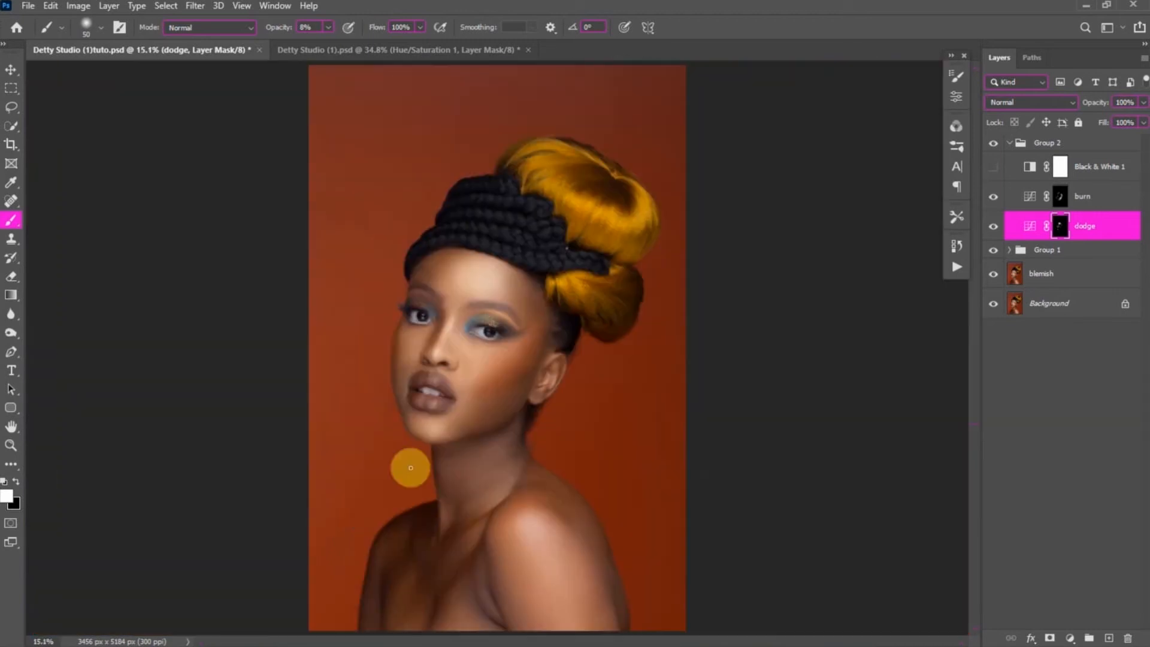
- Toggle Group 2's visibility to compare the whole portrait before and after the lip highlights
click(994, 146)
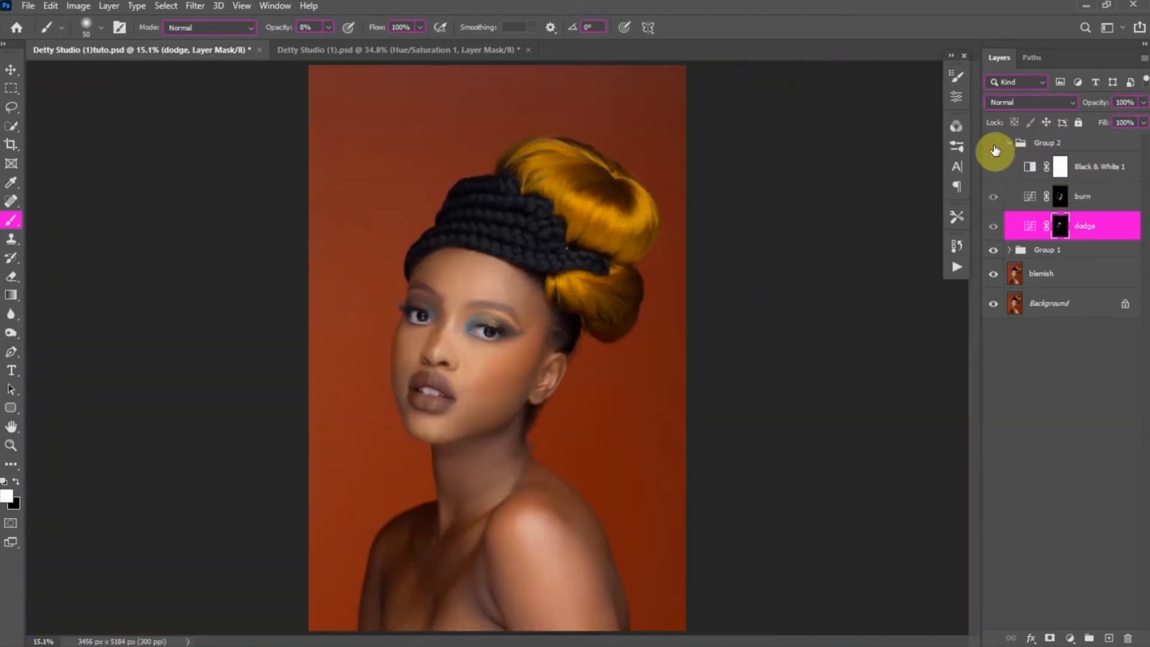
click(994, 150)
click(994, 150)
click(994, 150)
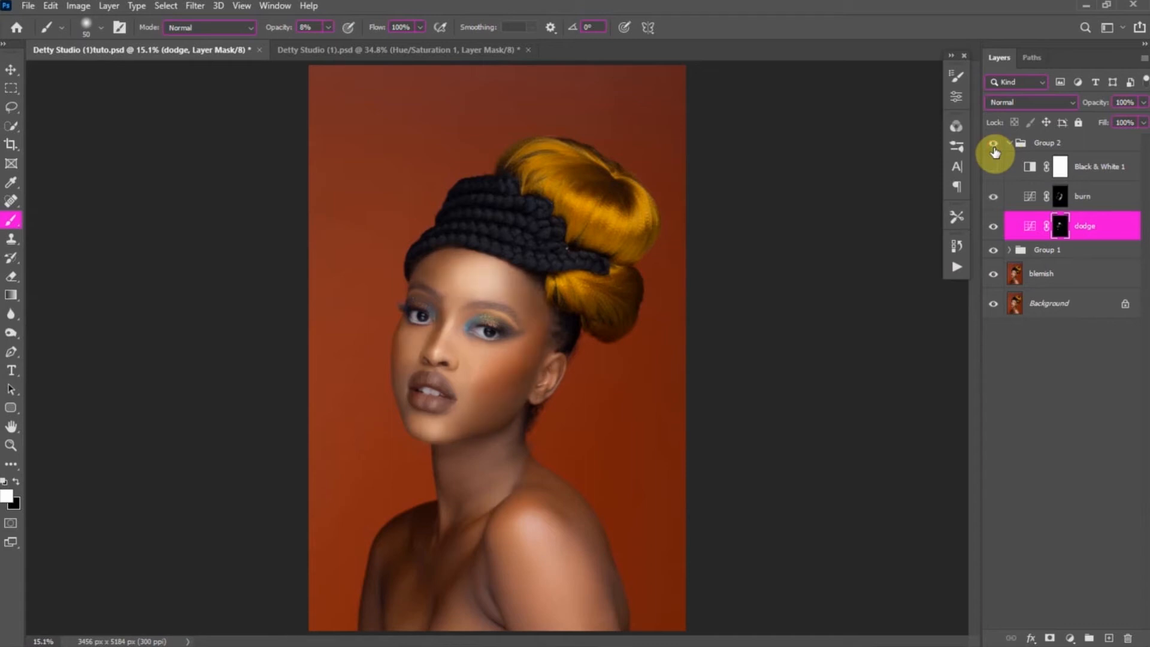
click(994, 149)
click(992, 146)
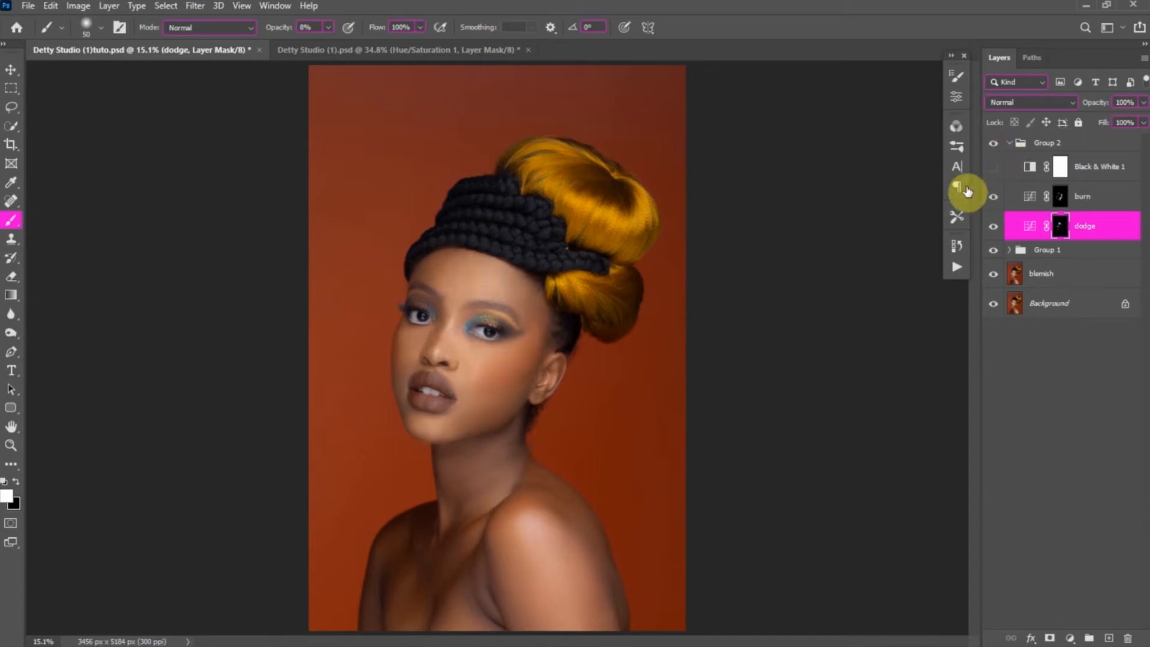
- Enlarge the brush to 600 px and paint white on the dodge mask to brighten the near shoulder and upper arm
scroll(529, 556, up, 5)
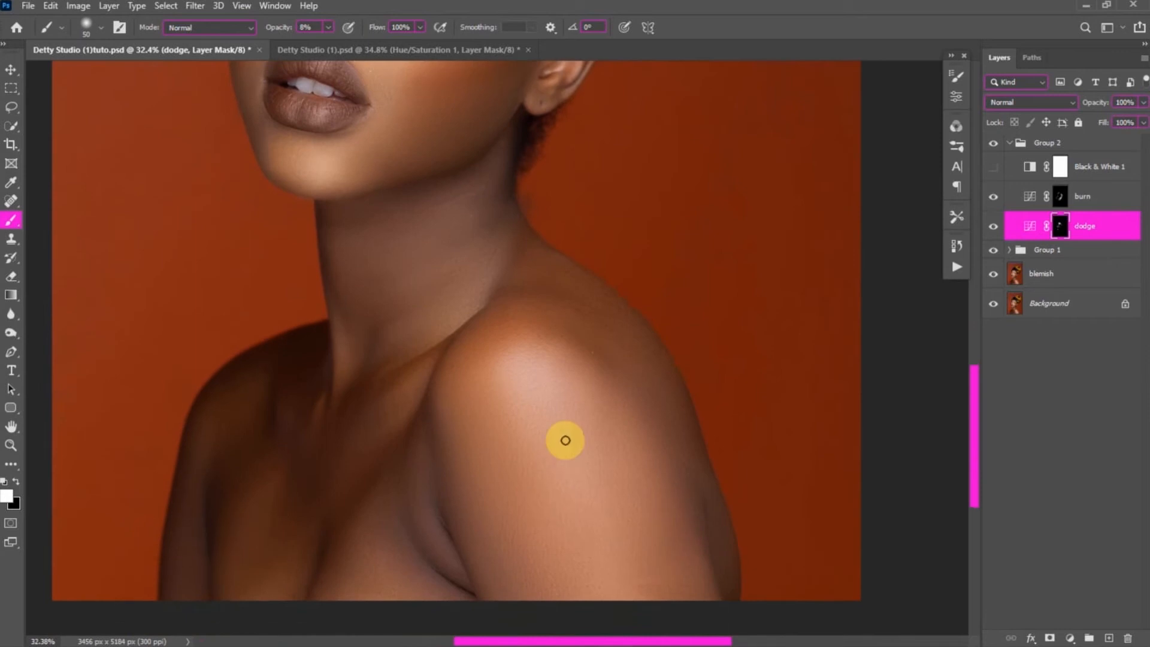
key(bracketright)
key(bracketright)
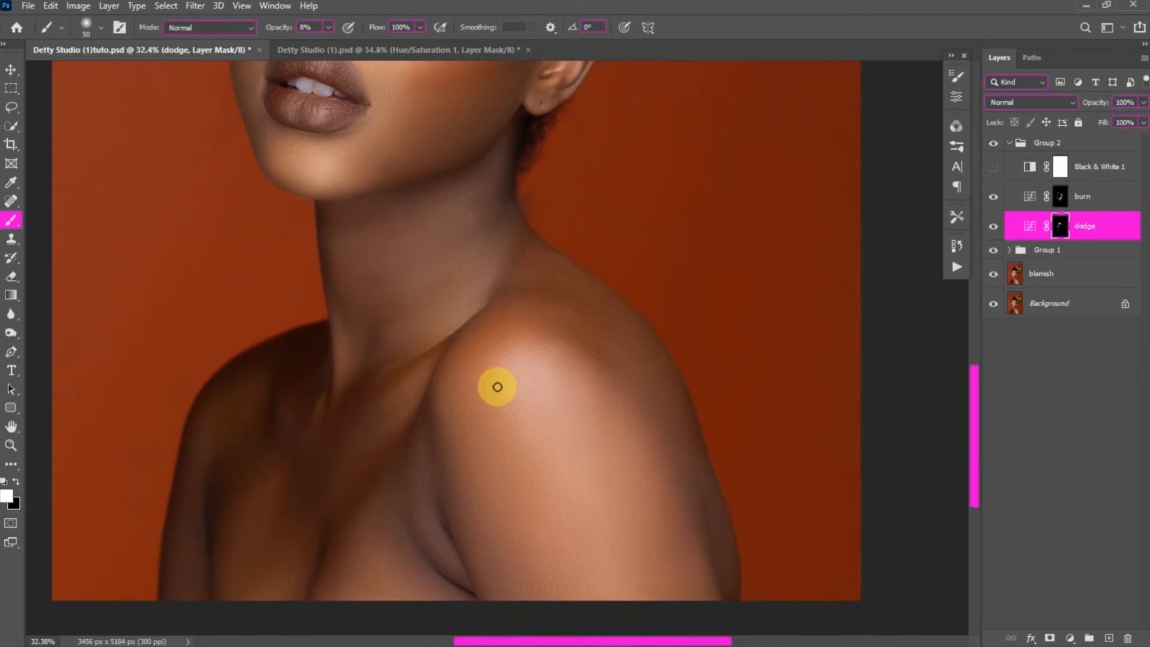
key(bracketright)
key(bracketright)
key(bracketright)
key(bracketright)
key(bracketright)
key(bracketright)
key(bracketright)
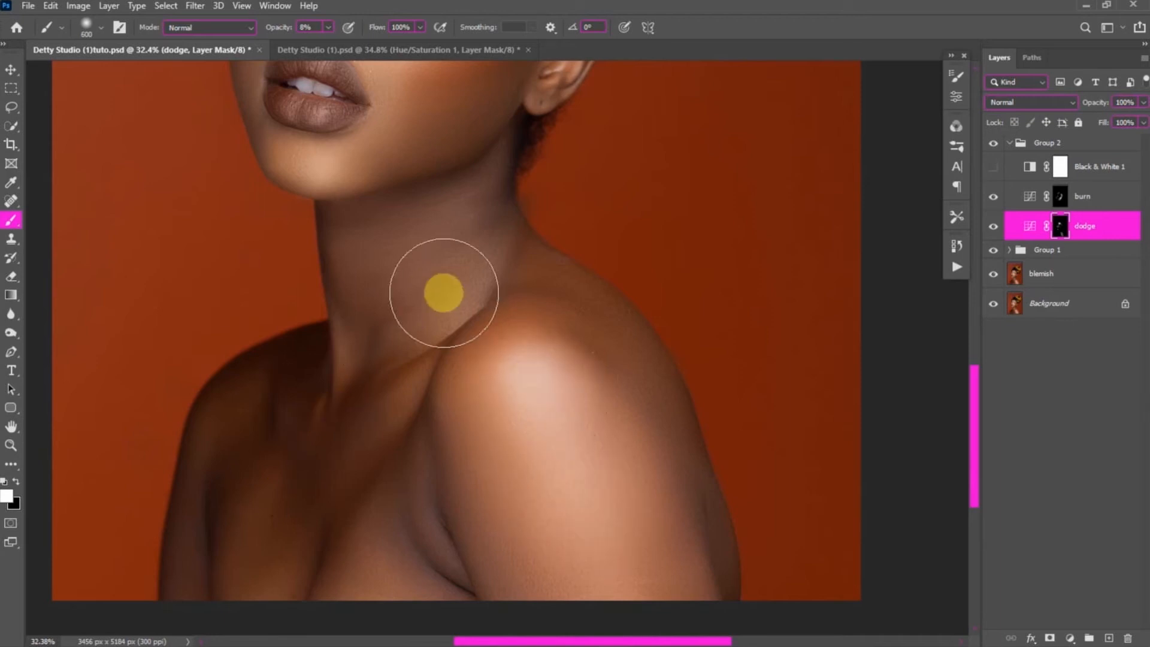
- Reduce the brush to 250 px and paint white on the dodge mask over the collarbone and chest
key(bracketleft)
key(bracketleft)
key(bracketleft)
key(bracketleft)
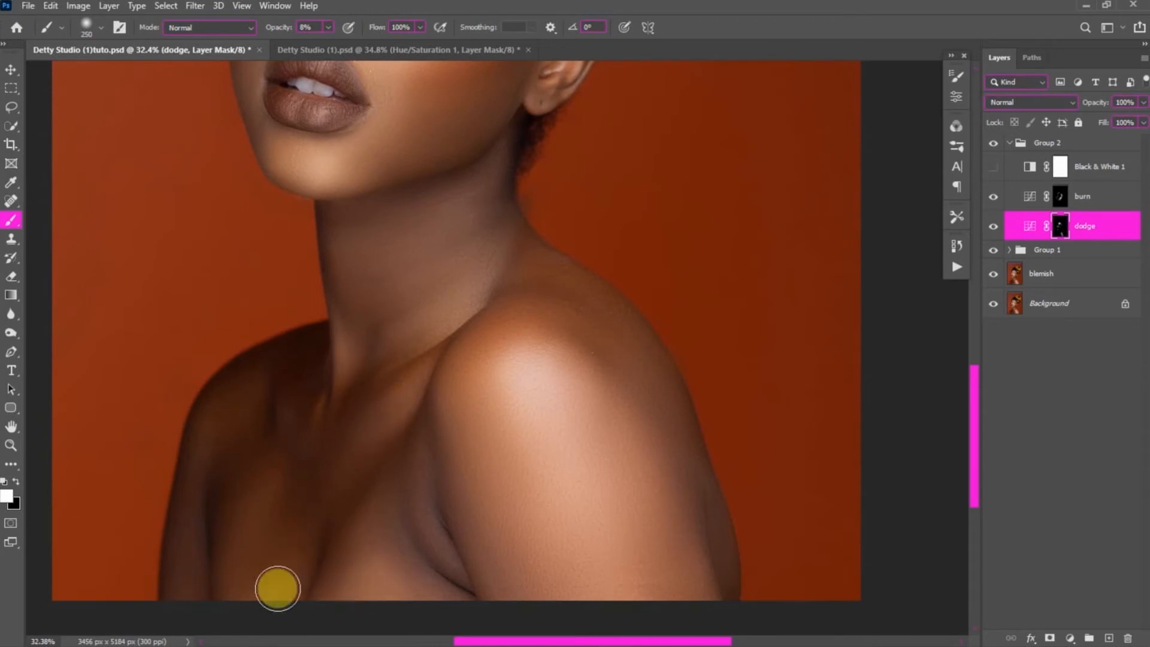
- Target the burn layer's mask and paint white to deepen the body shadows, checking the tones with the Black & White 1 layer
click(1061, 197)
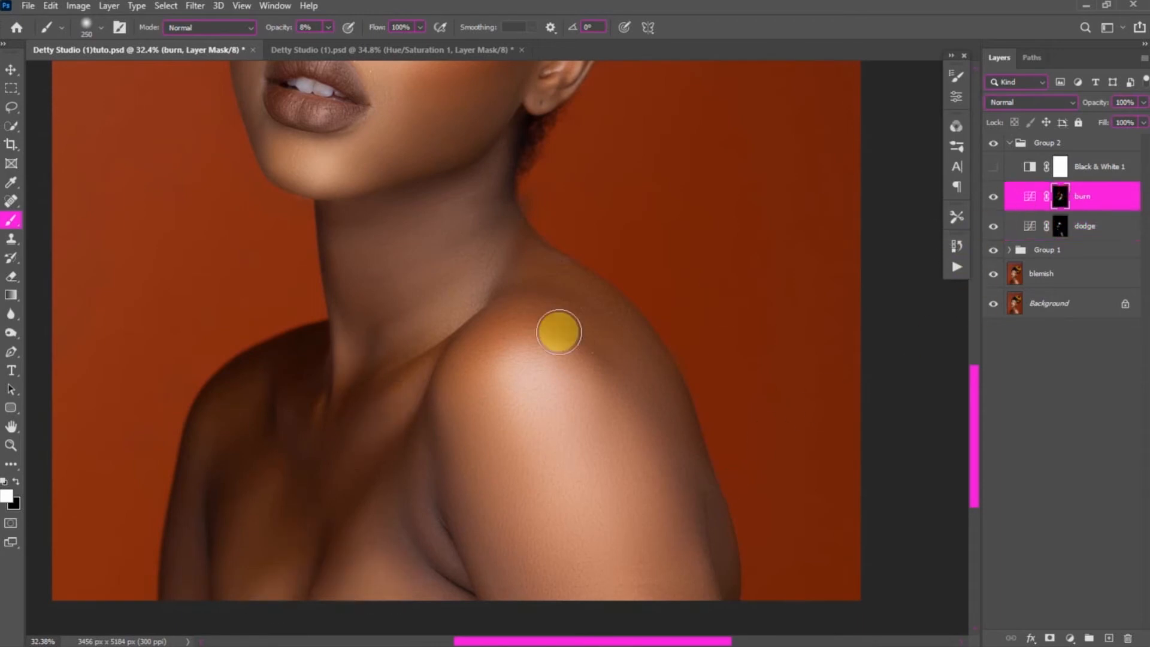
click(993, 167)
click(993, 166)
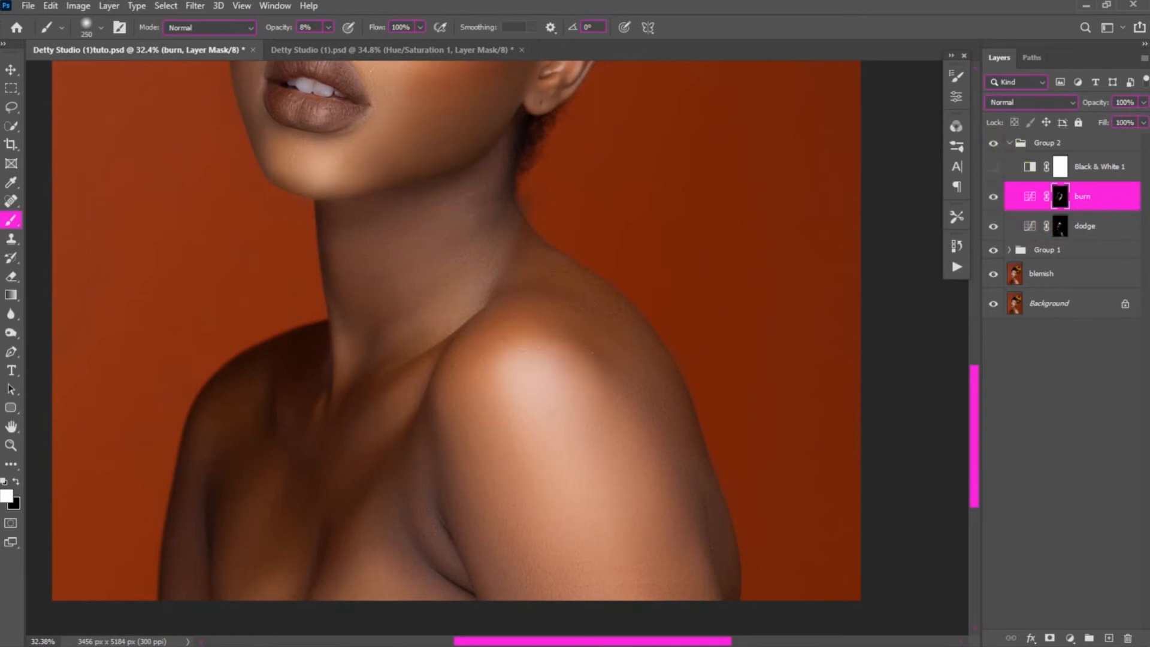
key(ctrl+0)
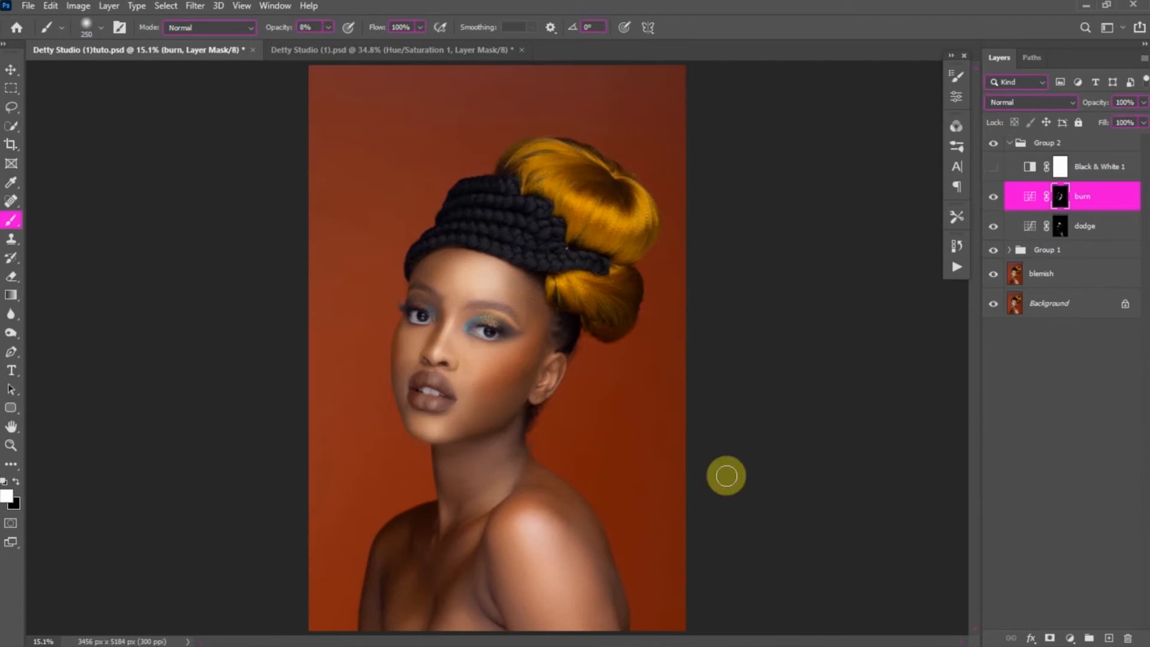
- Compare the whole portrait with and without Group 2 to review the face and body sculpting
click(992, 146)
click(992, 146)
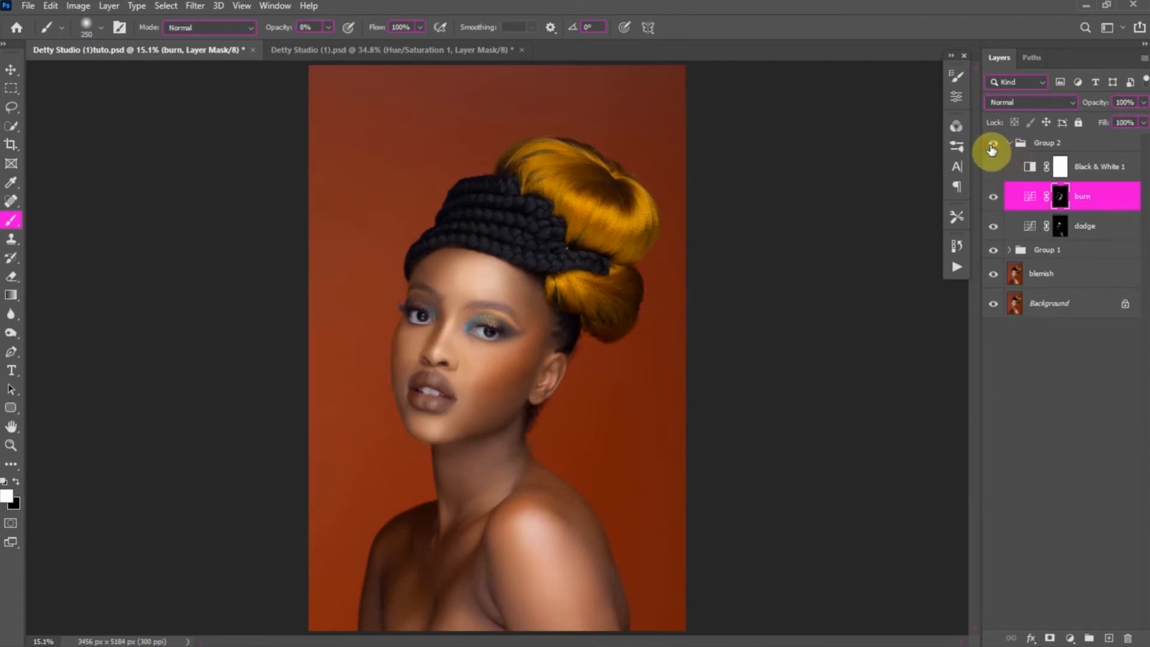
click(992, 146)
click(991, 146)
click(991, 146)
click(992, 146)
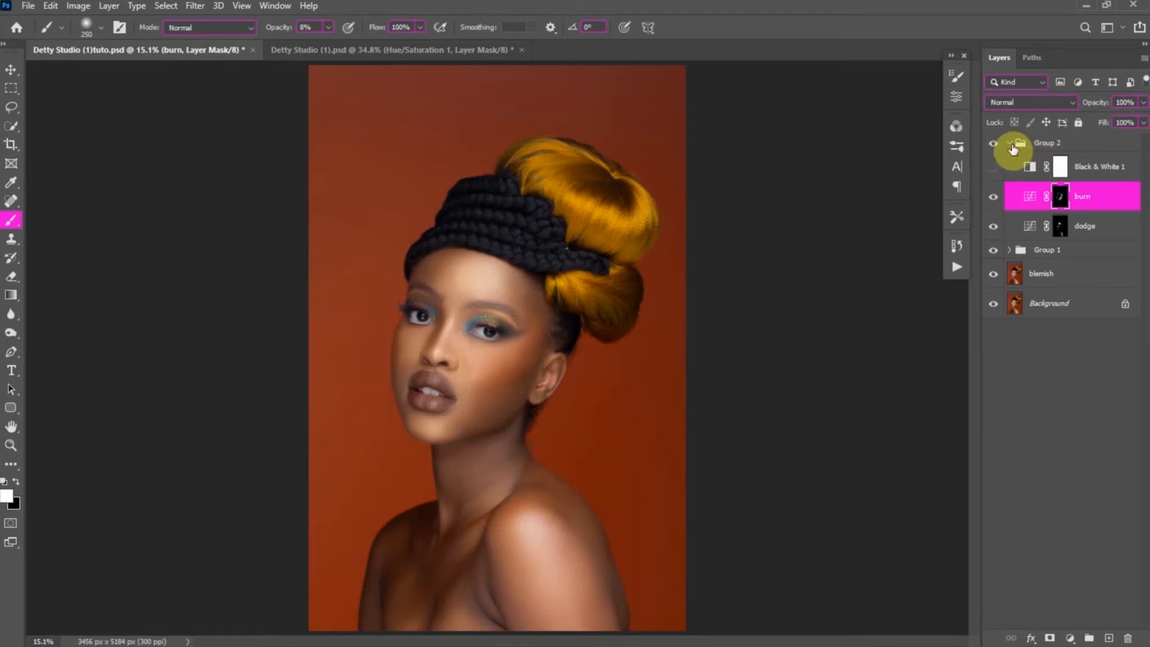
- Collapse Group 2 and add a Selective Color adjustment layer above it
click(1011, 145)
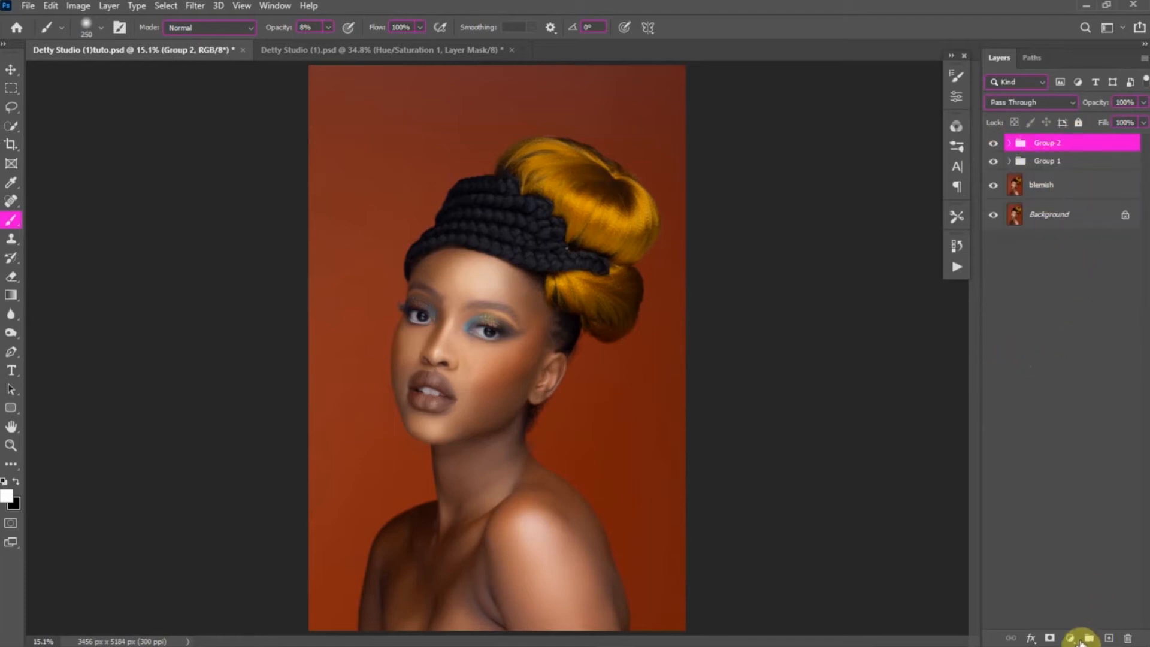
click(1071, 640)
click(1072, 631)
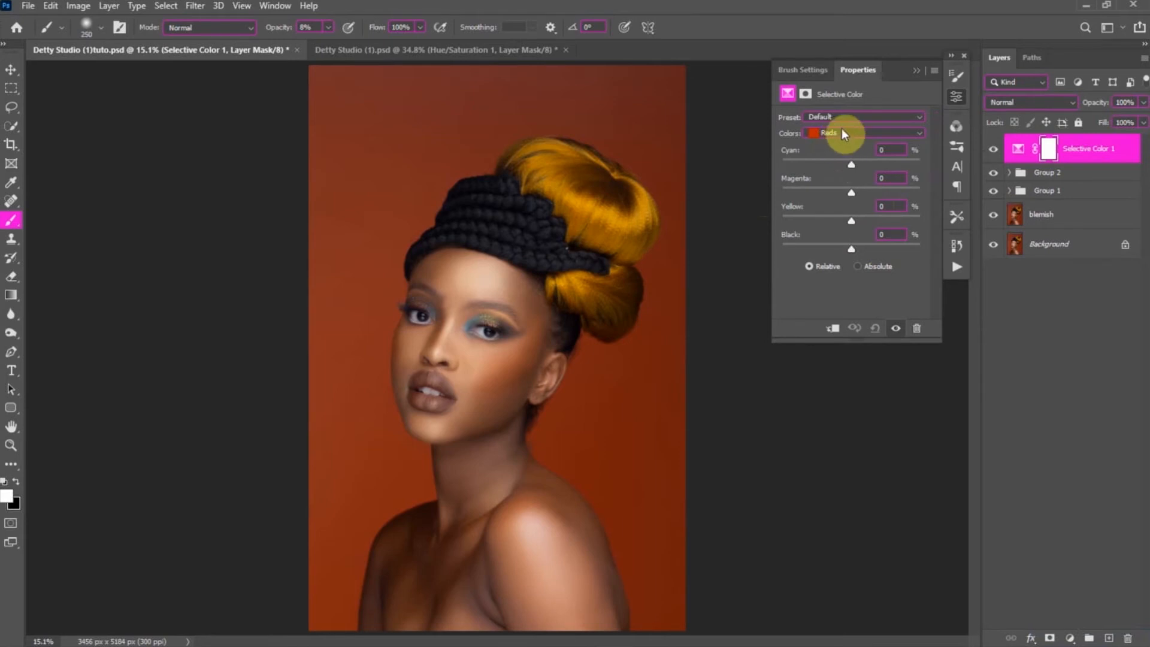
- In the Reds range of the Selective Color adjustment, set Cyan to +24, Magenta to +7 and Yellow to +20
click(853, 164)
drag(868, 163, 867, 162)
drag(868, 221, 854, 193)
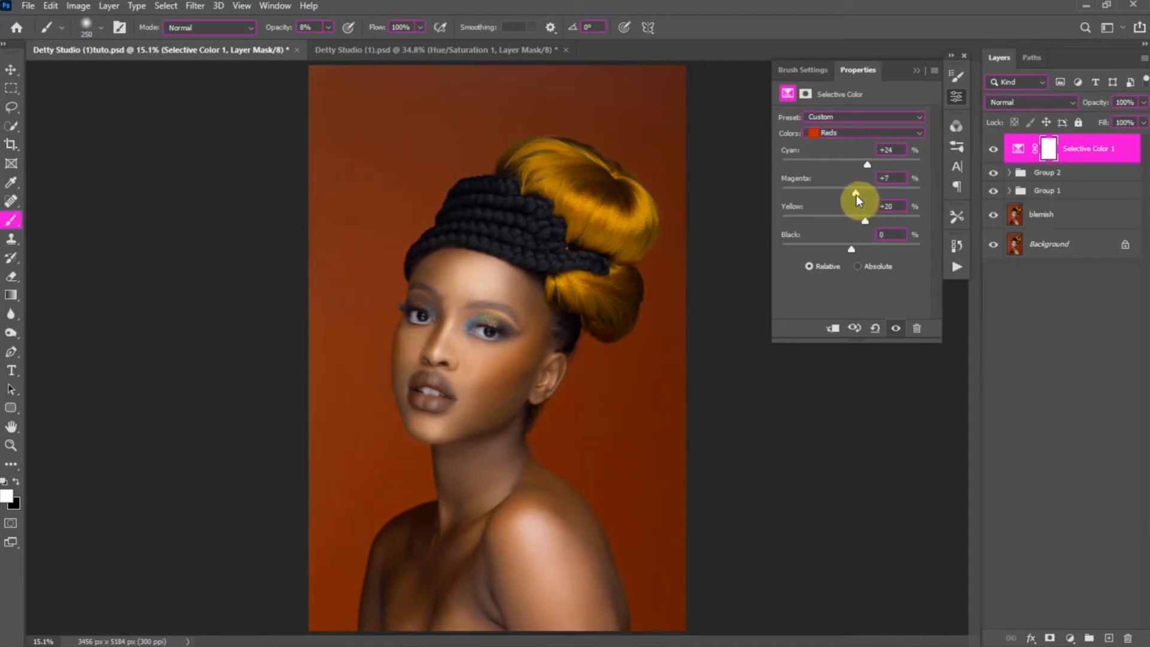
- For the Yellows, set Cyan to -37, Magenta to +14 and Yellow to +14, comparing the image with and without the adjustment
click(865, 132)
click(857, 148)
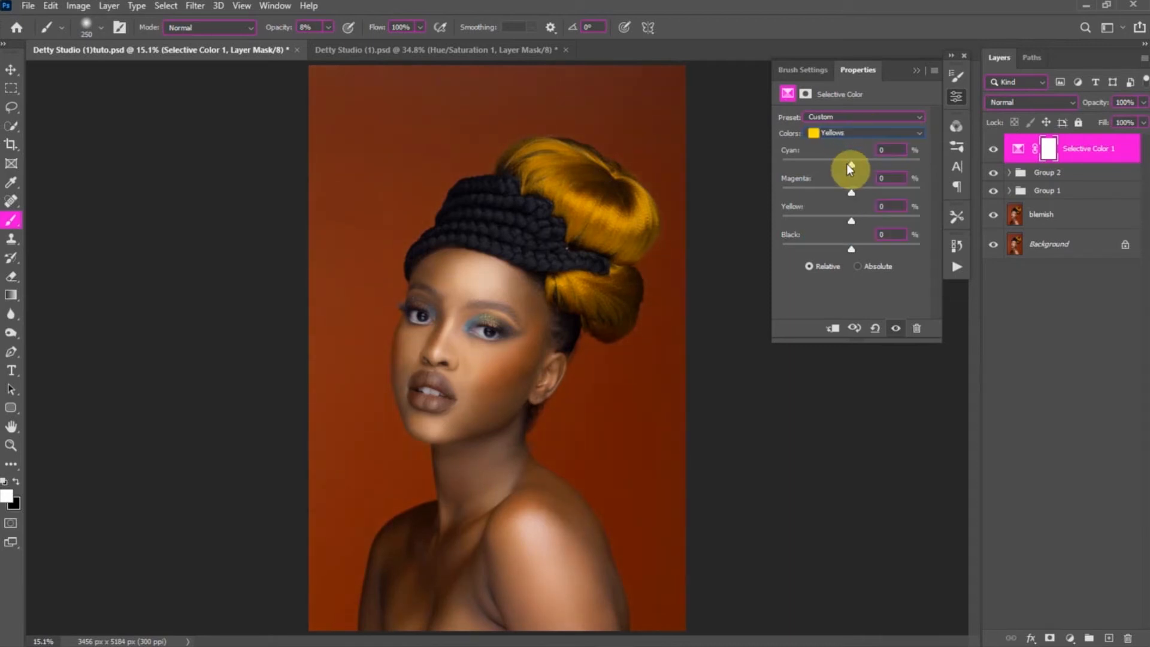
drag(816, 166, 817, 166)
click(994, 156)
click(994, 156)
click(993, 157)
click(993, 156)
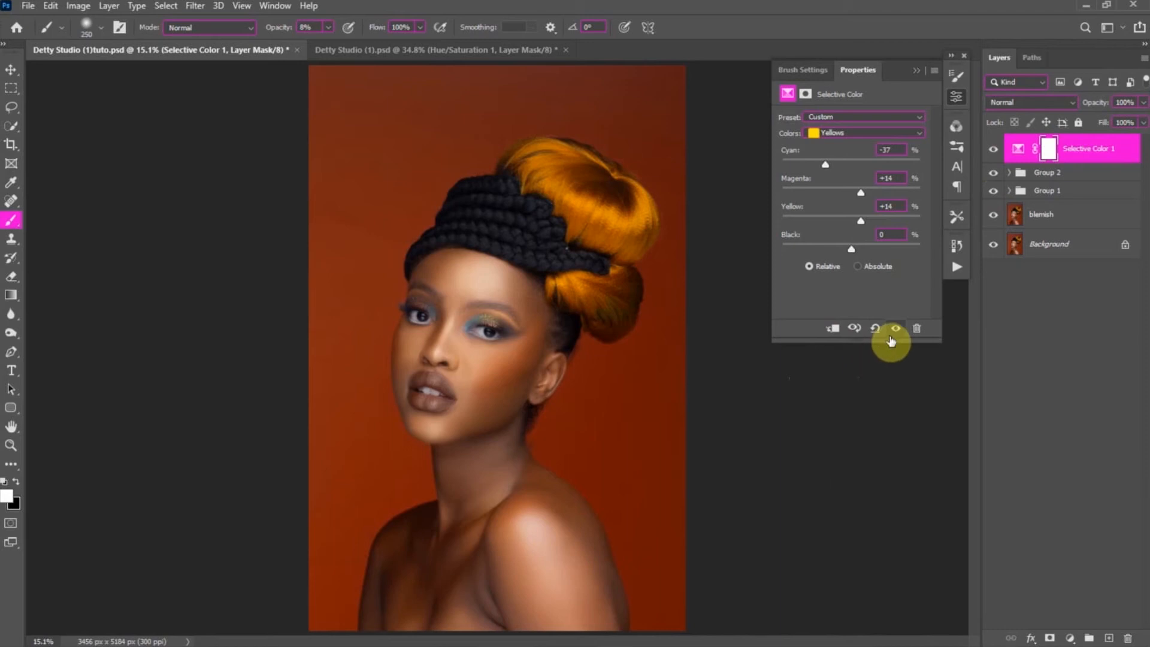
- Fine-tune the Neutrals with Cyan at 0 and Yellow at +1, and slightly adjust the Black
click(848, 133)
click(835, 227)
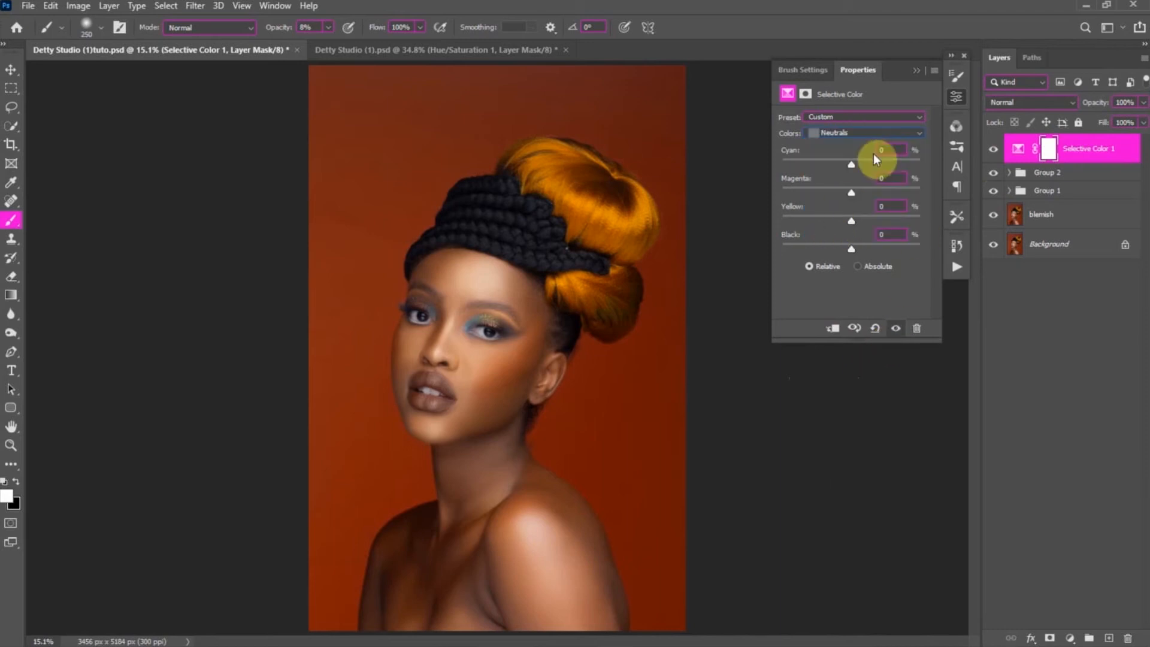
mouse_move(846, 164)
mouse_down()
mouse_move(839, 171)
mouse_move(850, 170)
mouse_up()
click(878, 150)
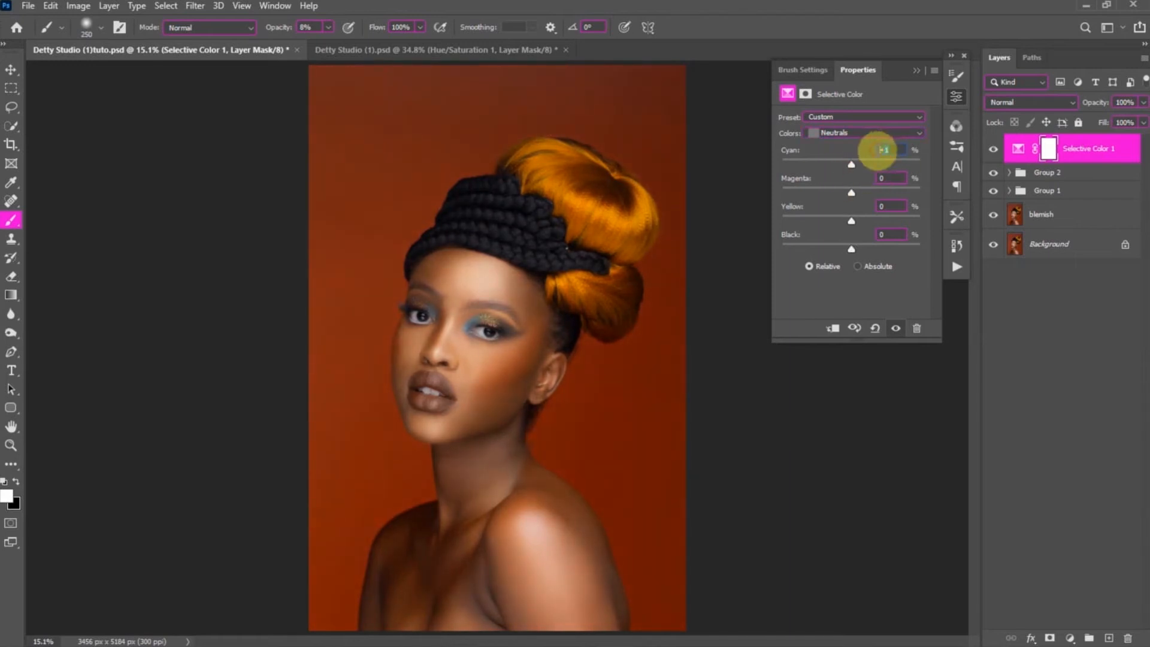
drag(851, 220, 850, 219)
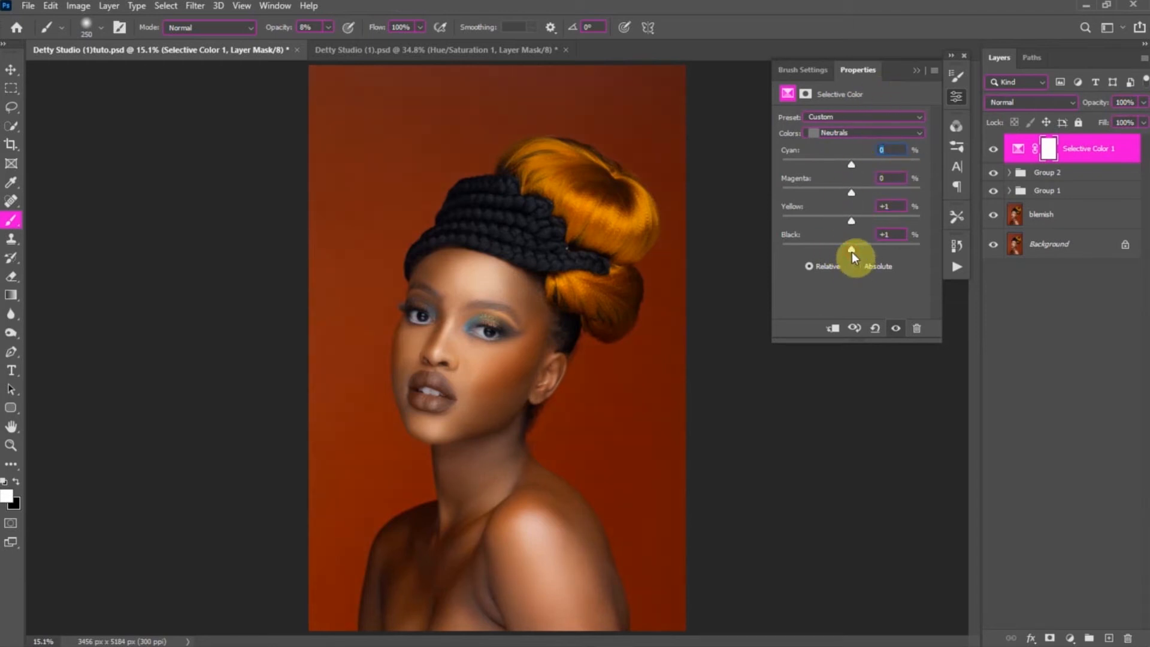
drag(849, 252, 854, 248)
click(916, 70)
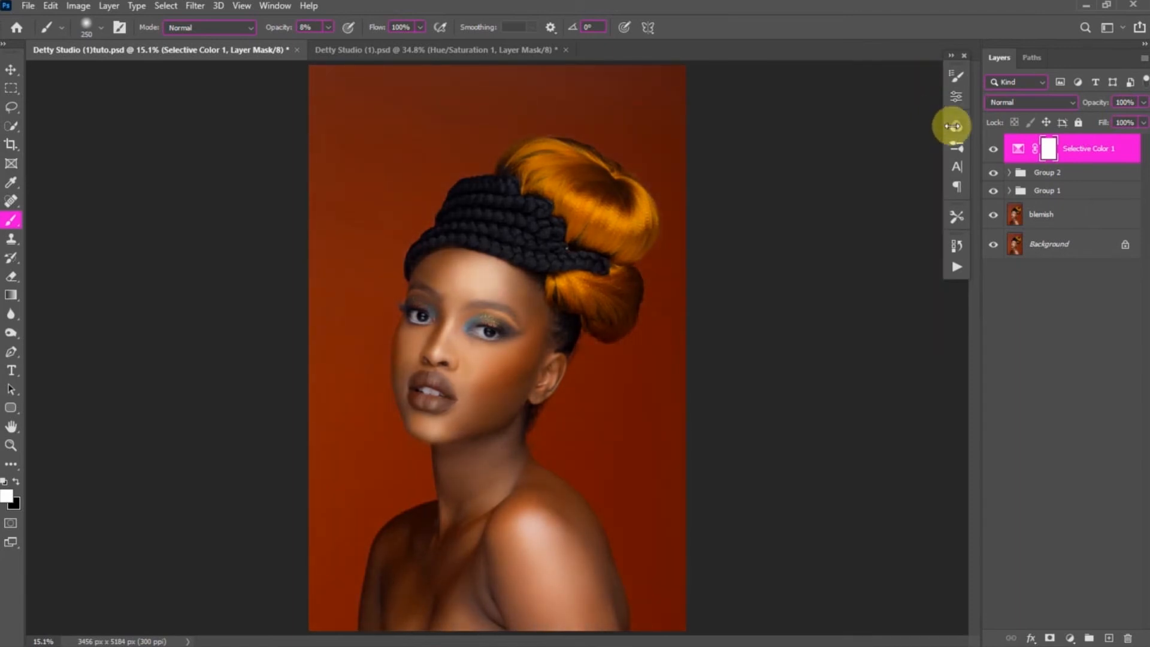
- Compare the portrait with and without Selective Color 1, and against the original Background layer
click(993, 149)
click(993, 149)
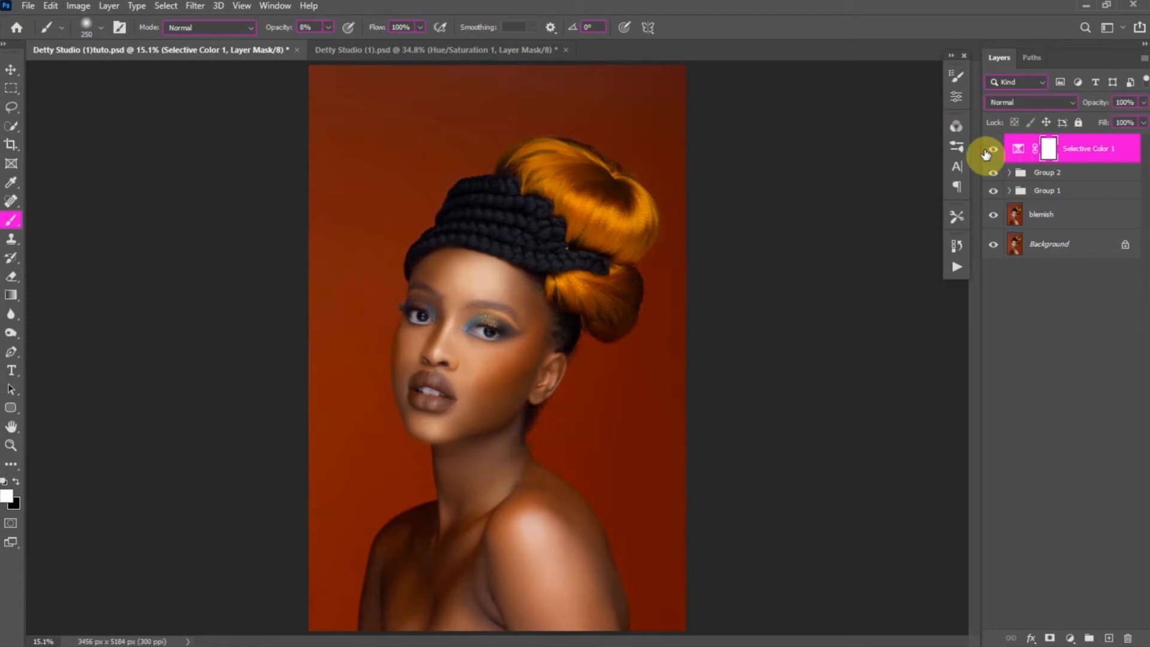
alt+click(993, 245)
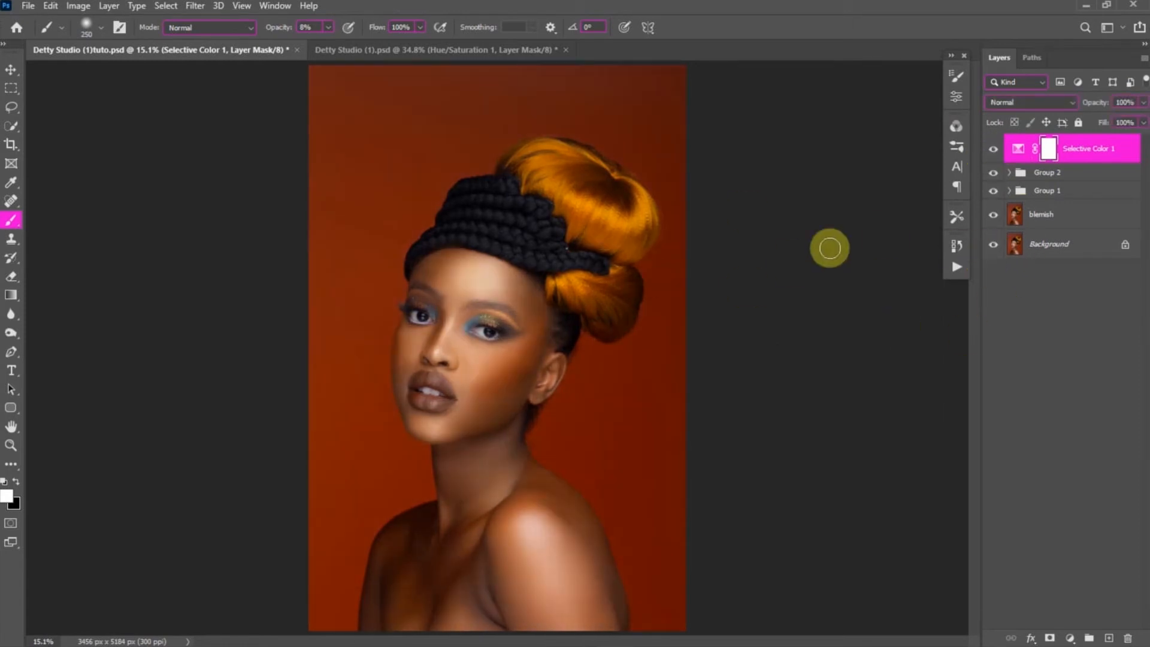
- Add a second Selective Color adjustment layer above the first and rebalance its cyan, magenta and yellow amounts
click(1070, 637)
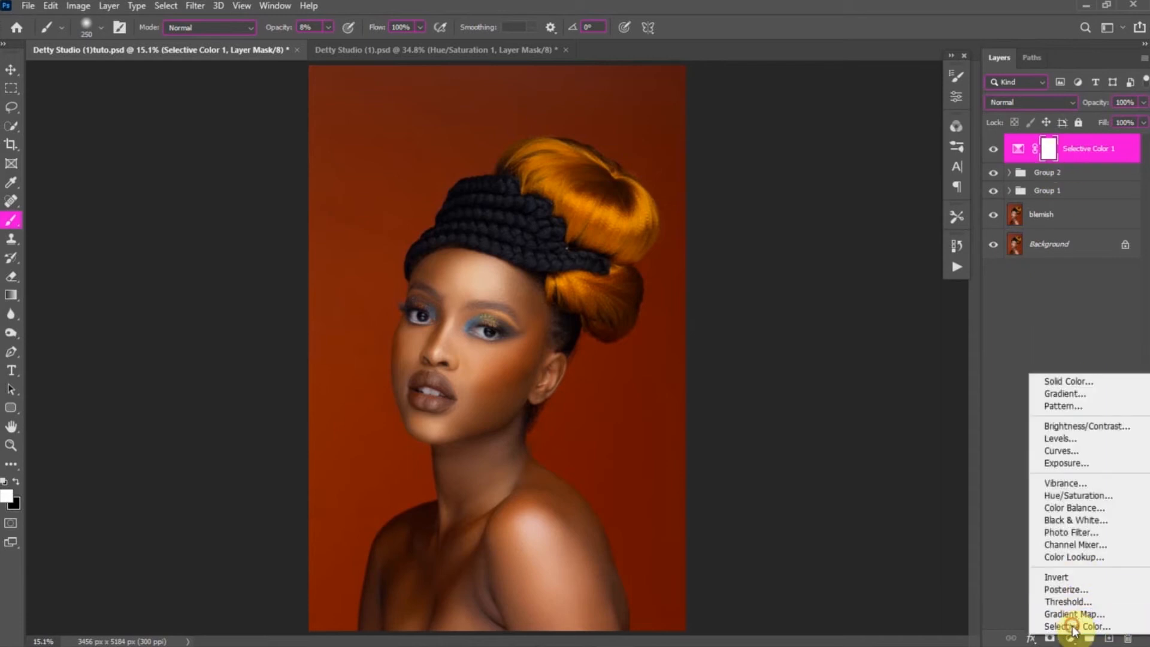
click(1063, 630)
drag(850, 192, 854, 191)
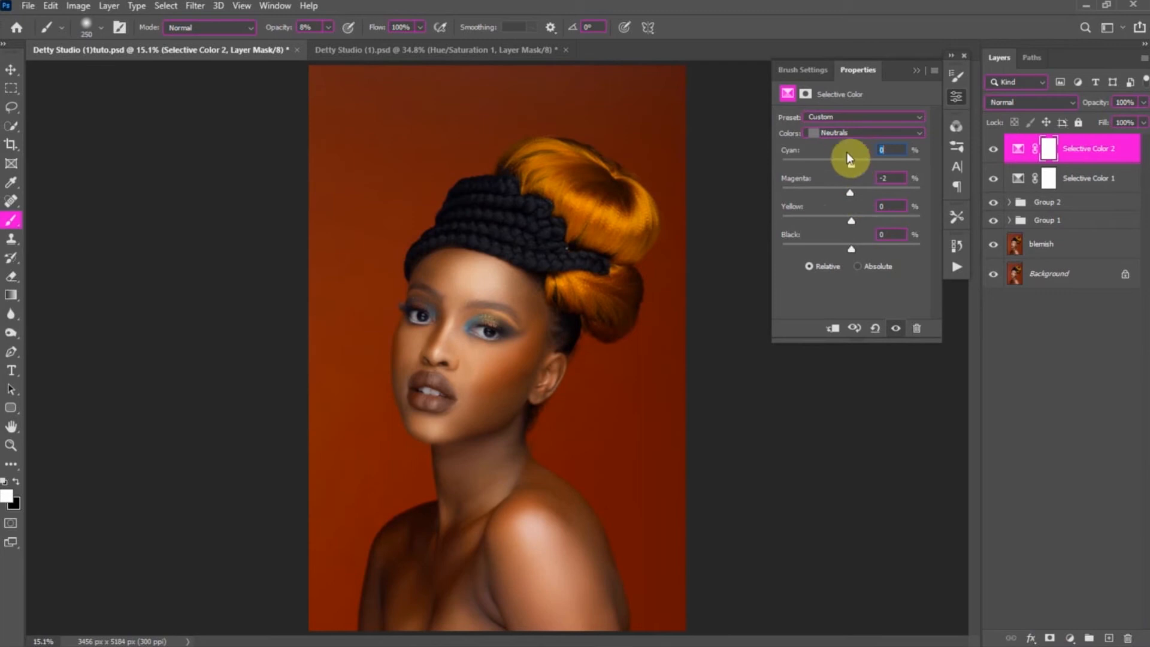
click(856, 133)
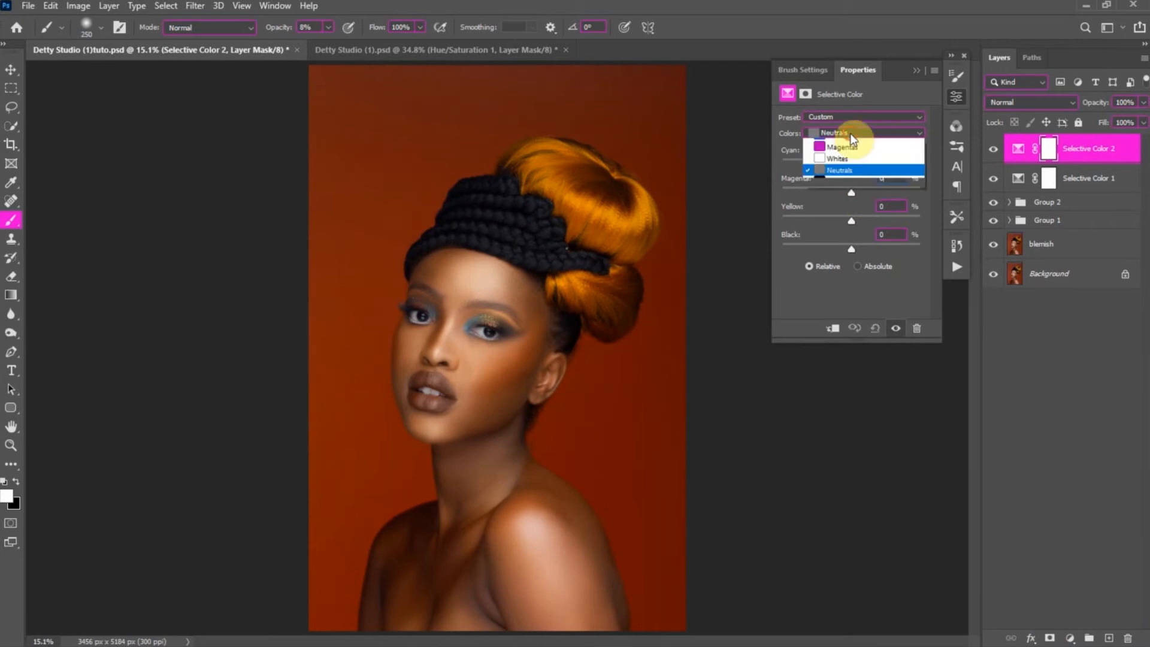
click(847, 206)
mouse_move(791, 167)
mouse_down()
mouse_move(807, 168)
mouse_move(775, 171)
mouse_up()
drag(851, 220, 883, 221)
mouse_move(851, 192)
mouse_down()
mouse_move(880, 206)
mouse_move(816, 205)
mouse_move(837, 198)
mouse_up()
- In the Yellows range of the second Selective Color layer, set Yellow to +13 and Cyan to -15
click(850, 133)
click(841, 149)
click(857, 135)
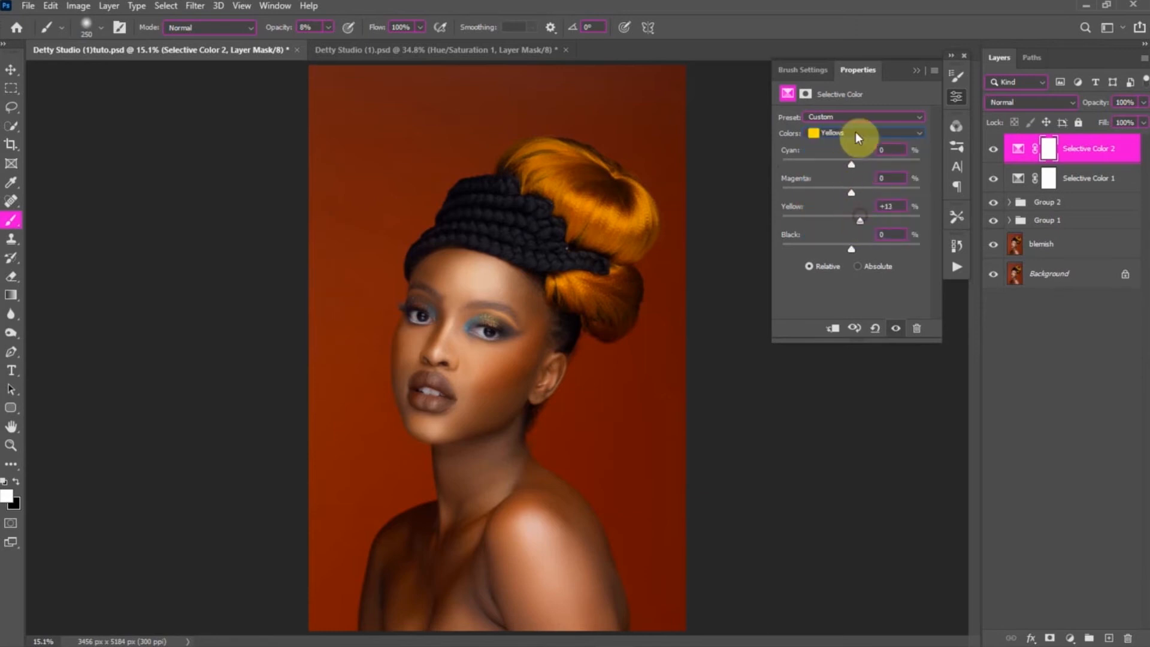
drag(837, 167, 841, 166)
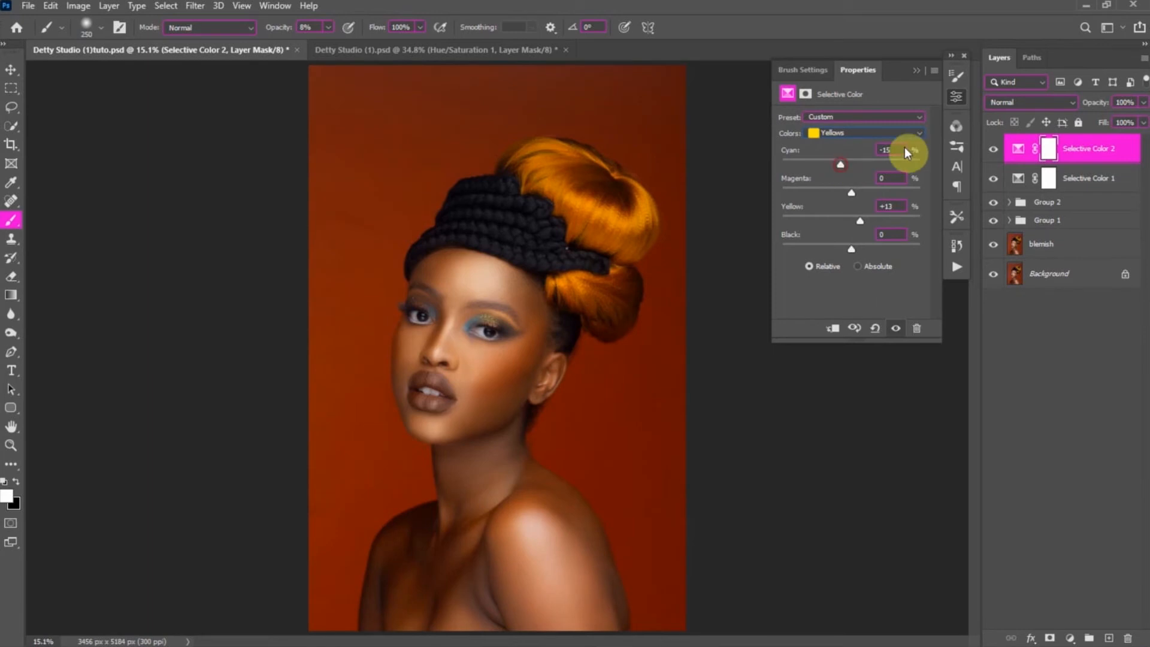
click(912, 69)
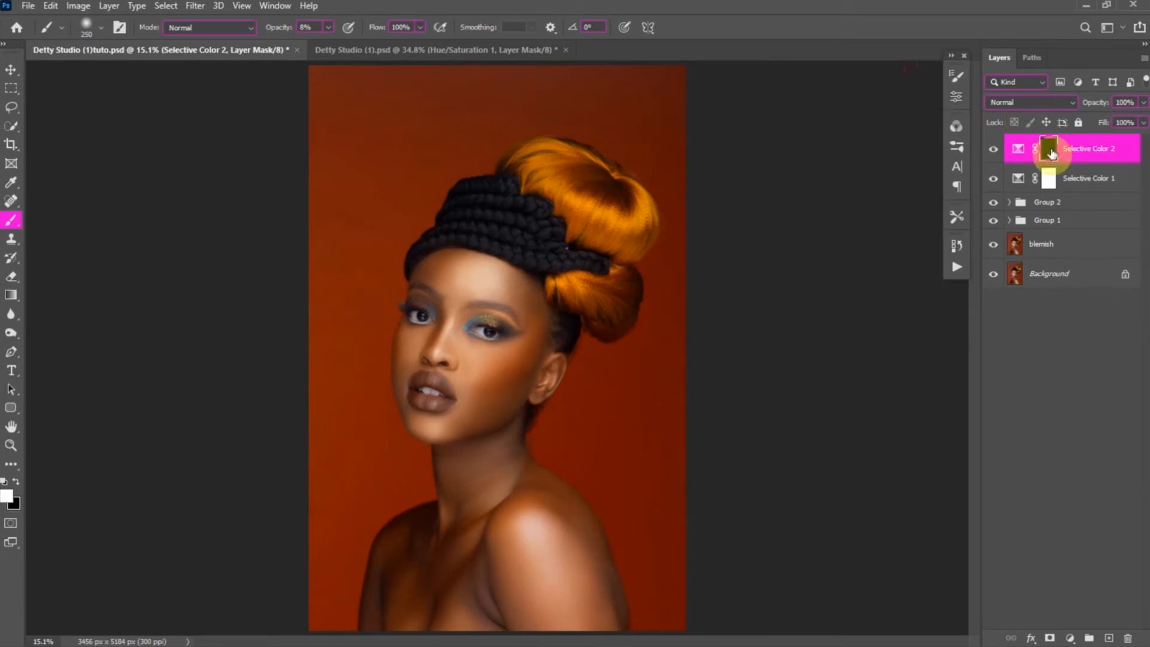
- Invert the Selective Color 2 mask to black and paint white over the shoulders and chest with a 500 px brush at 39% opacity
scroll(502, 519, up, 5)
scroll(556, 510, down, 2)
drag(348, 44, 350, 43)
key(bracketright)
key(bracketright)
key(bracketright)
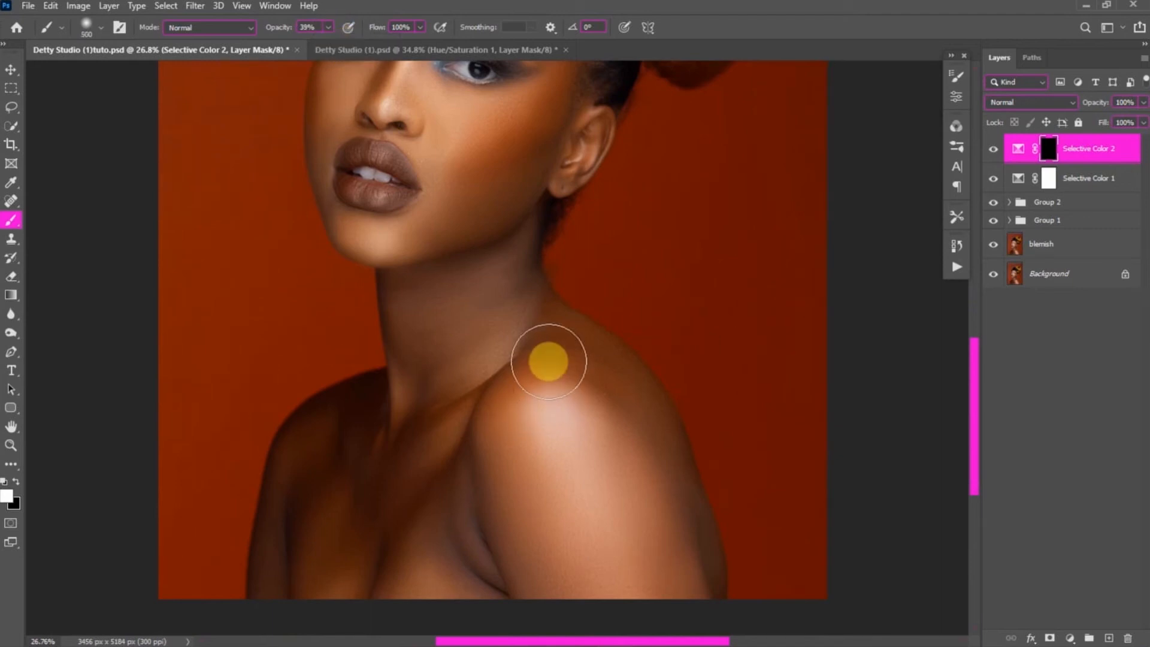
mouse_move(609, 518)
mouse_down()
mouse_move(482, 544)
mouse_move(547, 403)
mouse_move(617, 403)
mouse_move(444, 326)
mouse_move(500, 269)
mouse_move(403, 290)
mouse_move(474, 509)
mouse_move(361, 575)
mouse_move(290, 537)
mouse_move(357, 470)
mouse_move(487, 493)
mouse_move(440, 476)
mouse_move(282, 590)
mouse_move(475, 318)
mouse_move(600, 405)
mouse_move(1020, 510)
mouse_move(503, 349)
mouse_move(495, 275)
mouse_move(407, 544)
mouse_up()
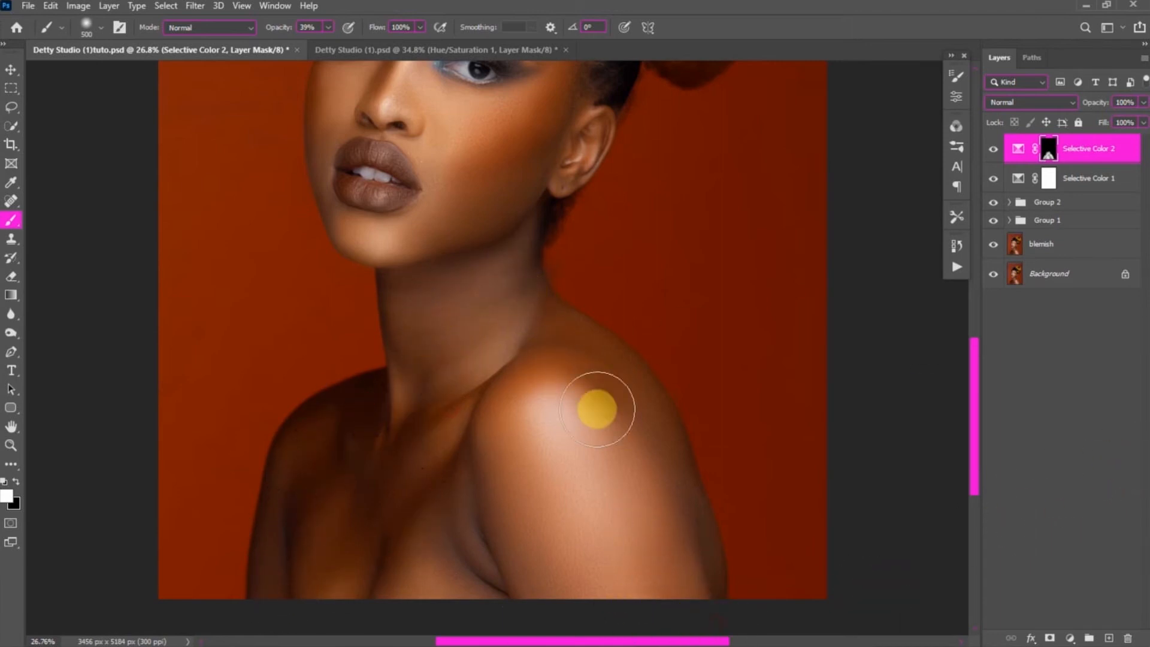
- Lower the brush opacity to 17% and paint white on the Selective Color 2 mask over the face
scroll(511, 255, up, 3)
scroll(510, 255, up, 3)
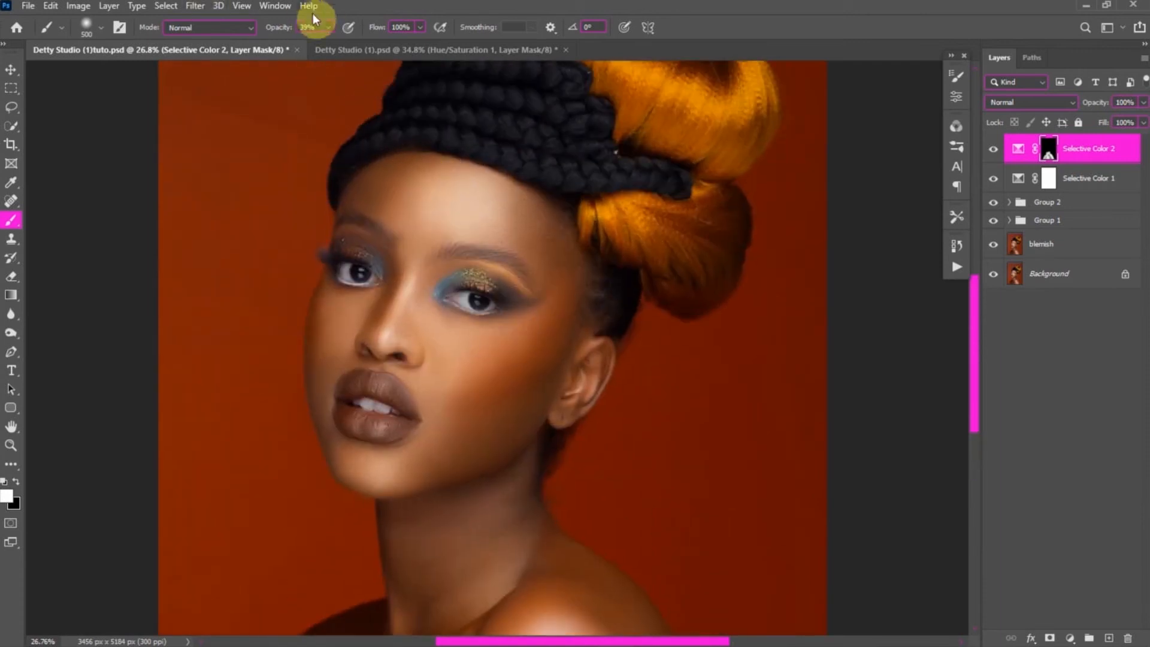
drag(316, 45, 311, 45)
mouse_move(419, 192)
mouse_down()
mouse_move(502, 233)
mouse_move(524, 315)
mouse_move(454, 434)
mouse_move(355, 440)
mouse_move(349, 312)
mouse_move(430, 235)
mouse_move(425, 397)
mouse_move(648, 316)
mouse_move(568, 305)
mouse_move(746, 299)
mouse_move(741, 252)
mouse_move(705, 211)
mouse_move(565, 149)
mouse_move(640, 123)
mouse_move(719, 191)
mouse_move(666, 304)
mouse_move(664, 366)
mouse_move(701, 386)
mouse_move(688, 309)
mouse_up()
scroll(659, 198, up, 3)
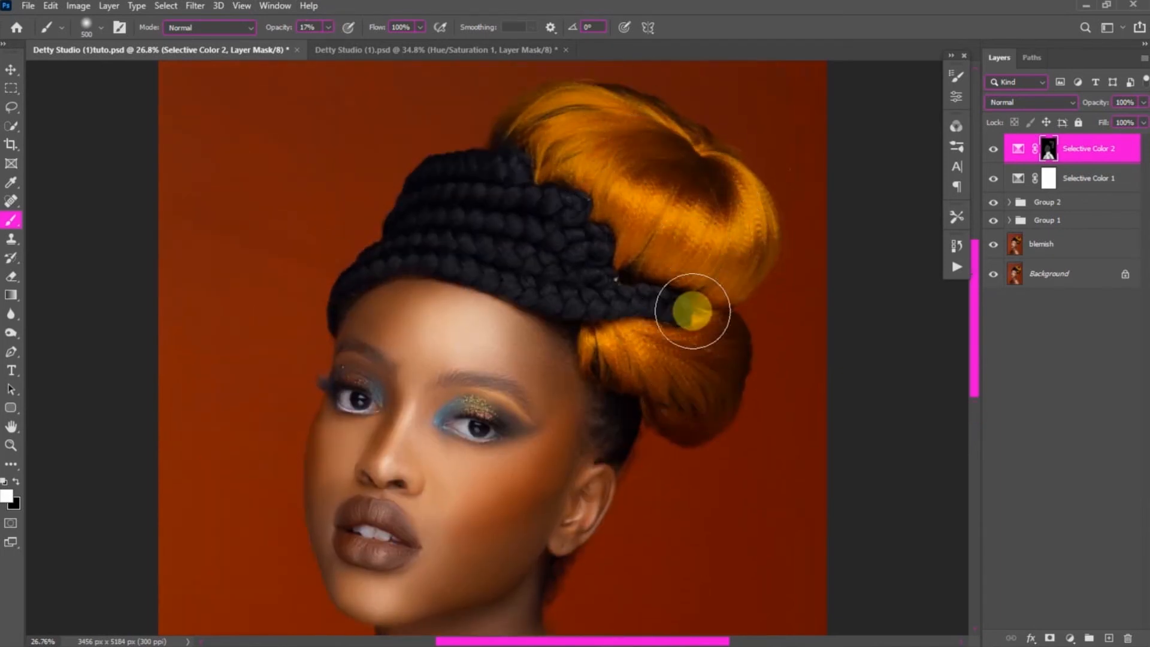
- Compare the whole graded portrait with the original Background layer
scroll(688, 309, down, 3)
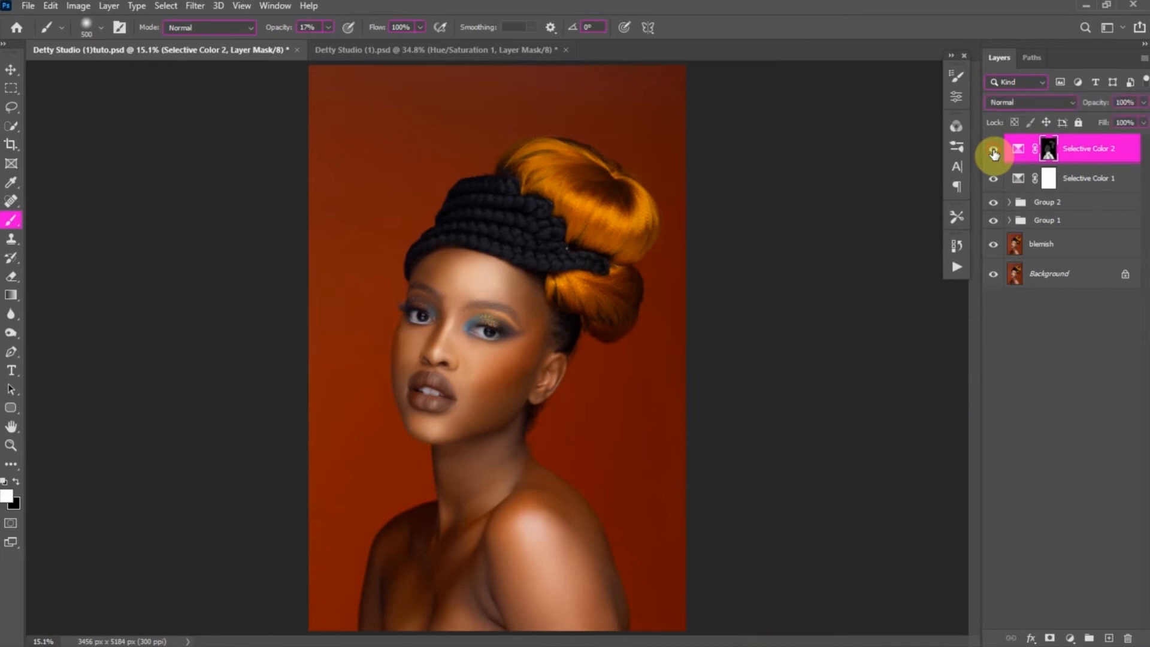
alt+click(994, 276)
alt+click(993, 275)
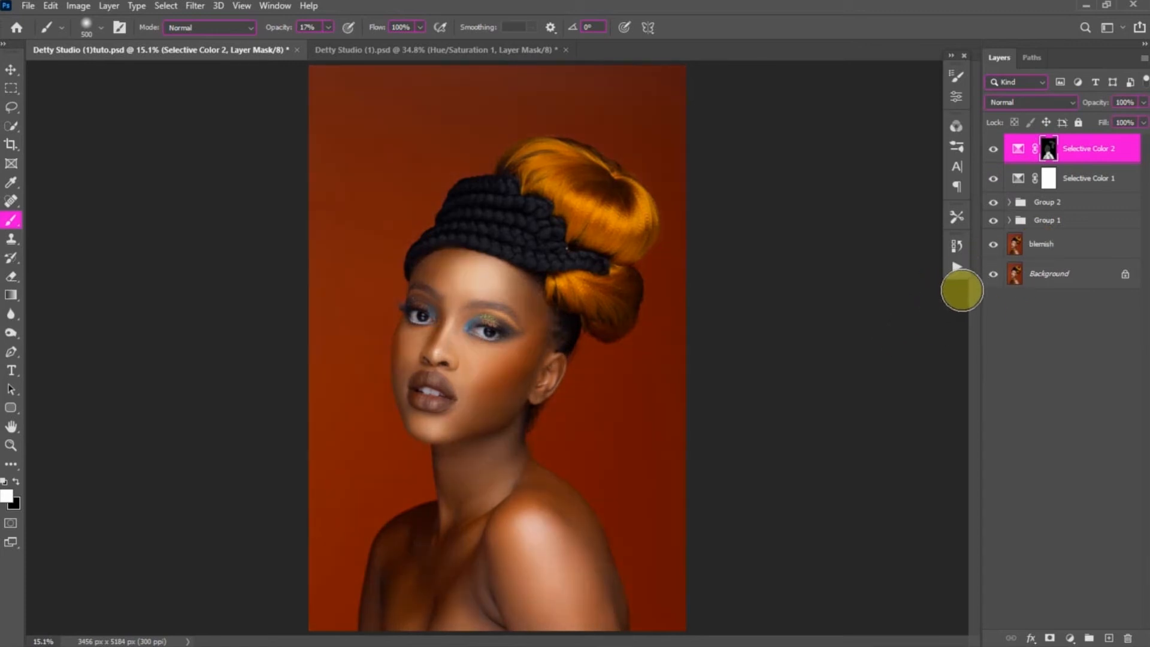
- Target the burn layer's mask in Group 2, refine the shading around the outer eye and cheek at 17% opacity, and compare the result
click(1009, 202)
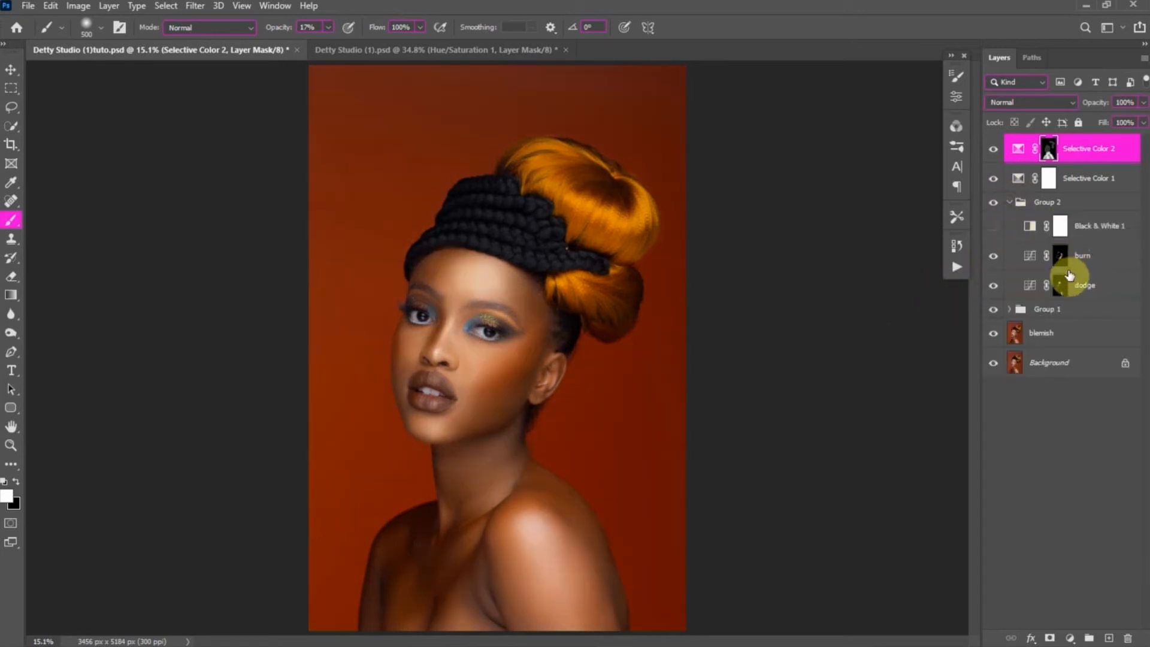
click(1012, 257)
scroll(501, 354, up, 3)
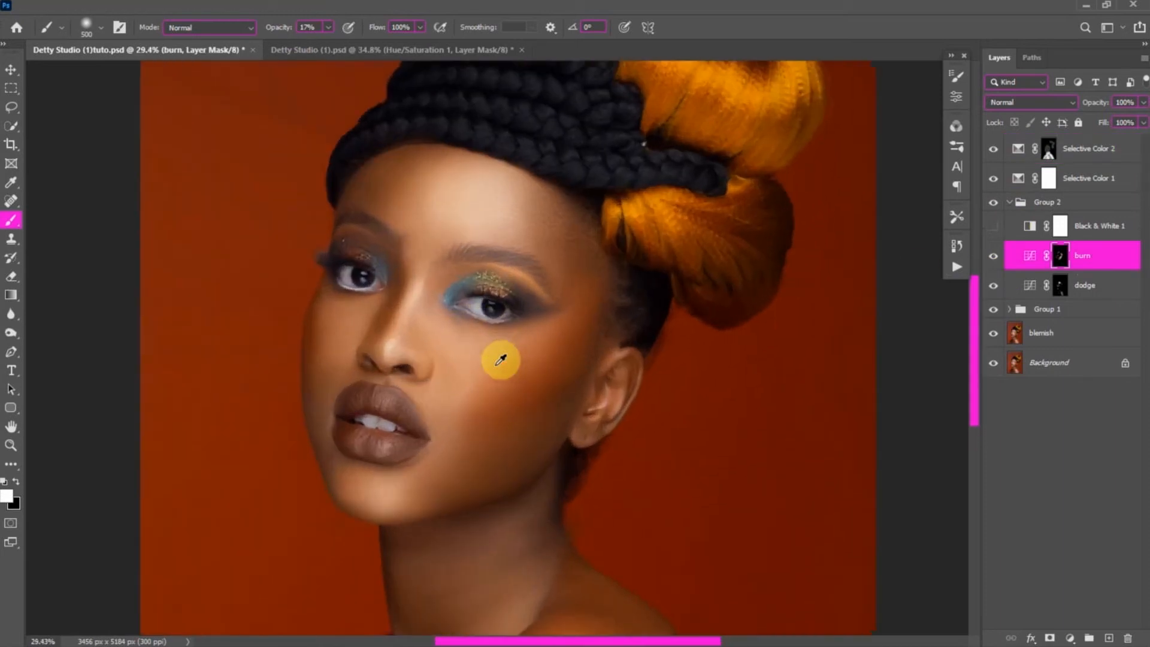
scroll(516, 367, down, 2)
scroll(516, 367, up, 4)
scroll(516, 366, down, 2)
scroll(515, 367, up, 2)
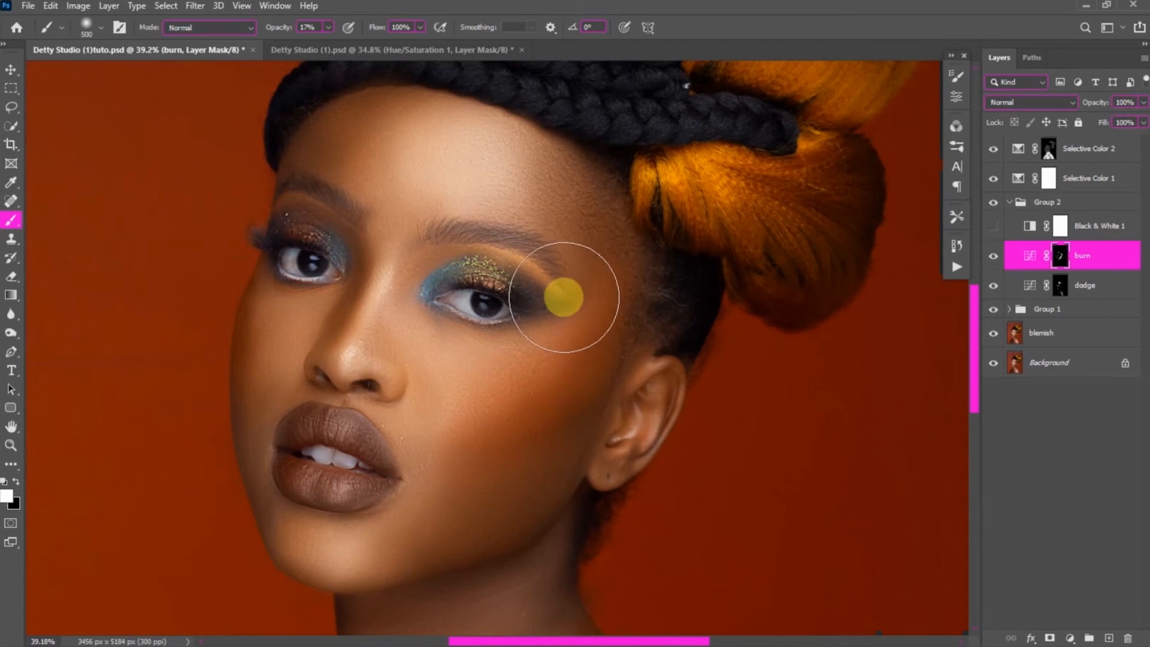
drag(556, 304, 547, 313)
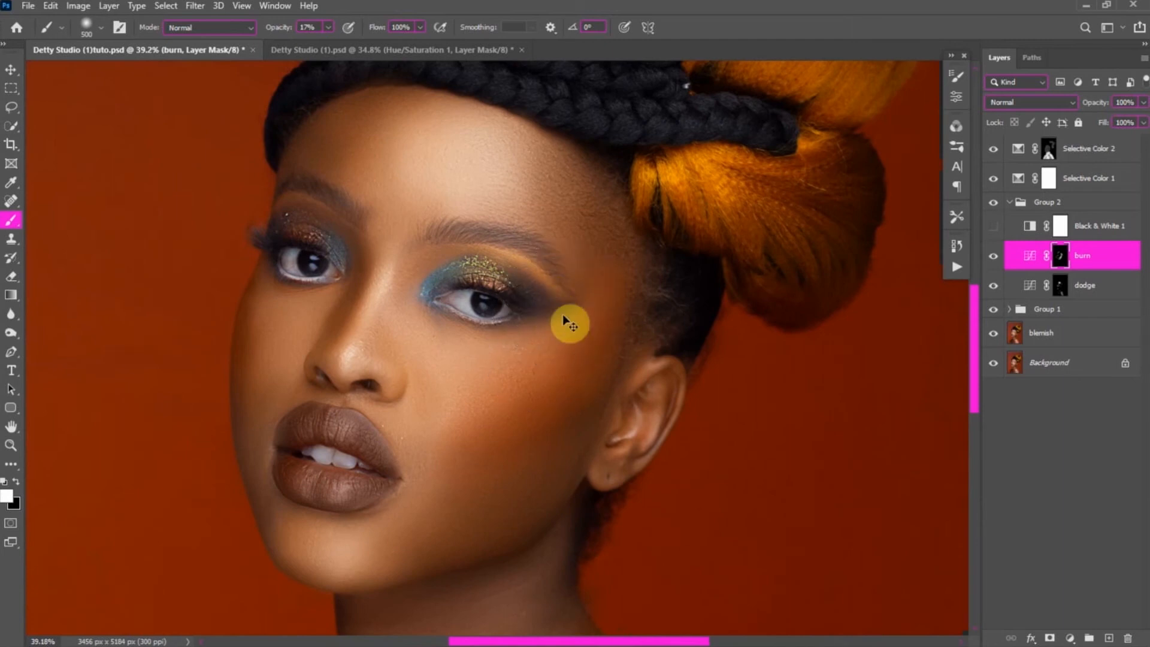
mouse_move(508, 359)
mouse_down()
mouse_move(450, 390)
mouse_move(546, 318)
mouse_move(421, 417)
mouse_move(477, 457)
mouse_move(437, 461)
mouse_move(450, 426)
mouse_move(417, 438)
mouse_move(477, 460)
mouse_move(557, 433)
mouse_move(586, 468)
mouse_move(541, 507)
mouse_move(448, 520)
mouse_move(497, 488)
mouse_move(416, 509)
mouse_move(571, 470)
mouse_move(584, 442)
mouse_move(431, 500)
mouse_move(643, 322)
mouse_move(625, 297)
mouse_move(447, 368)
mouse_move(441, 384)
mouse_move(516, 325)
mouse_move(433, 380)
mouse_move(550, 260)
mouse_move(466, 357)
mouse_move(505, 371)
mouse_move(344, 462)
mouse_move(647, 335)
mouse_move(768, 304)
mouse_up()
key(ctrl+0)
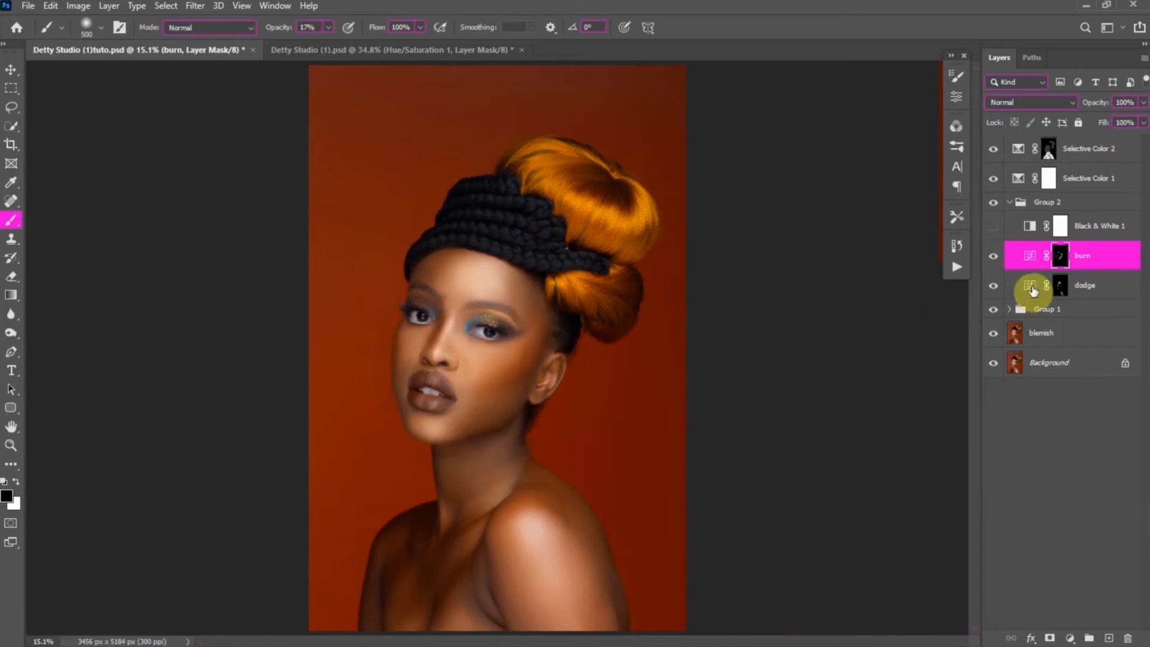
click(993, 262)
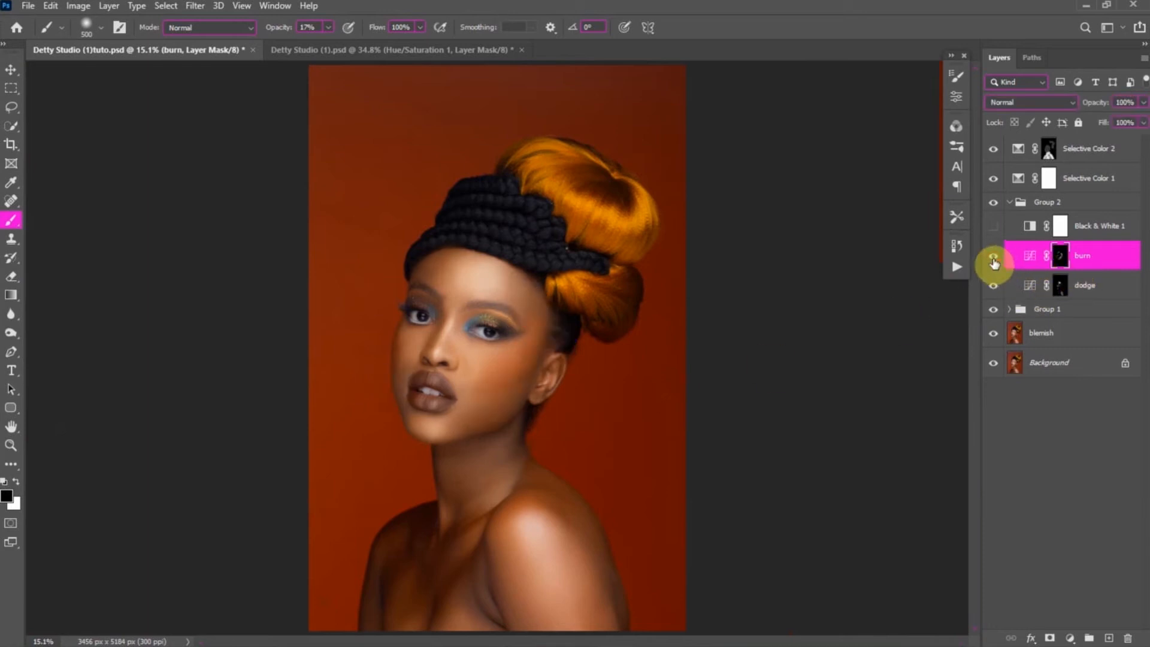
click(994, 256)
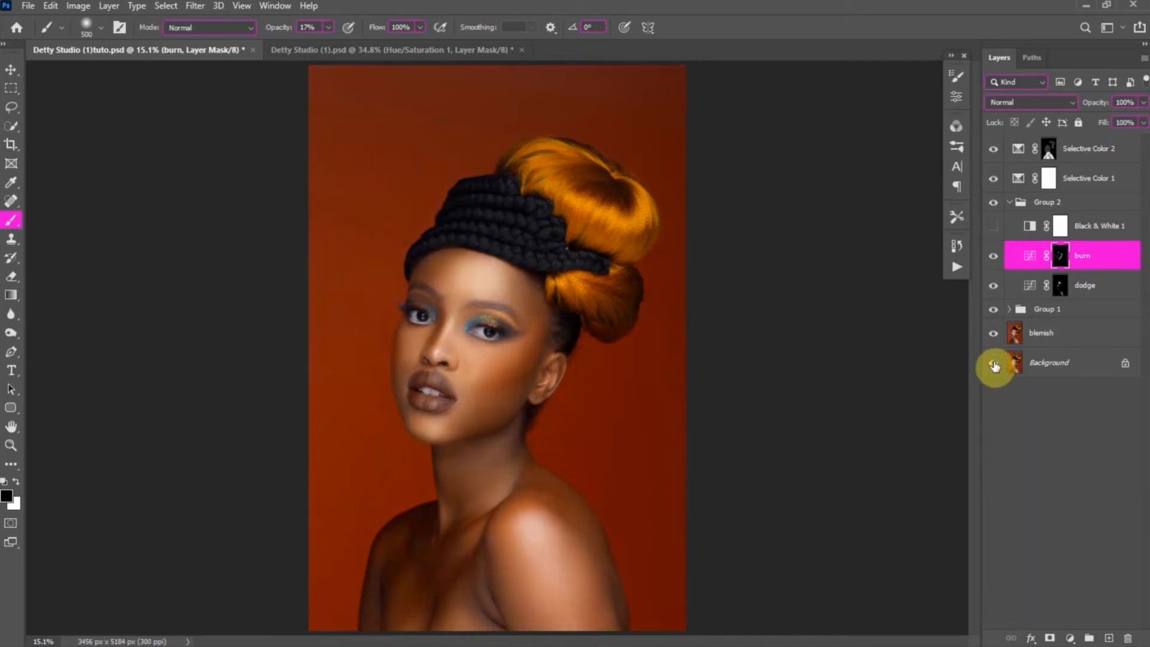
- Group the two Selective Color layers and name the group "skin grading"
click(1096, 156)
shift+click(1096, 188)
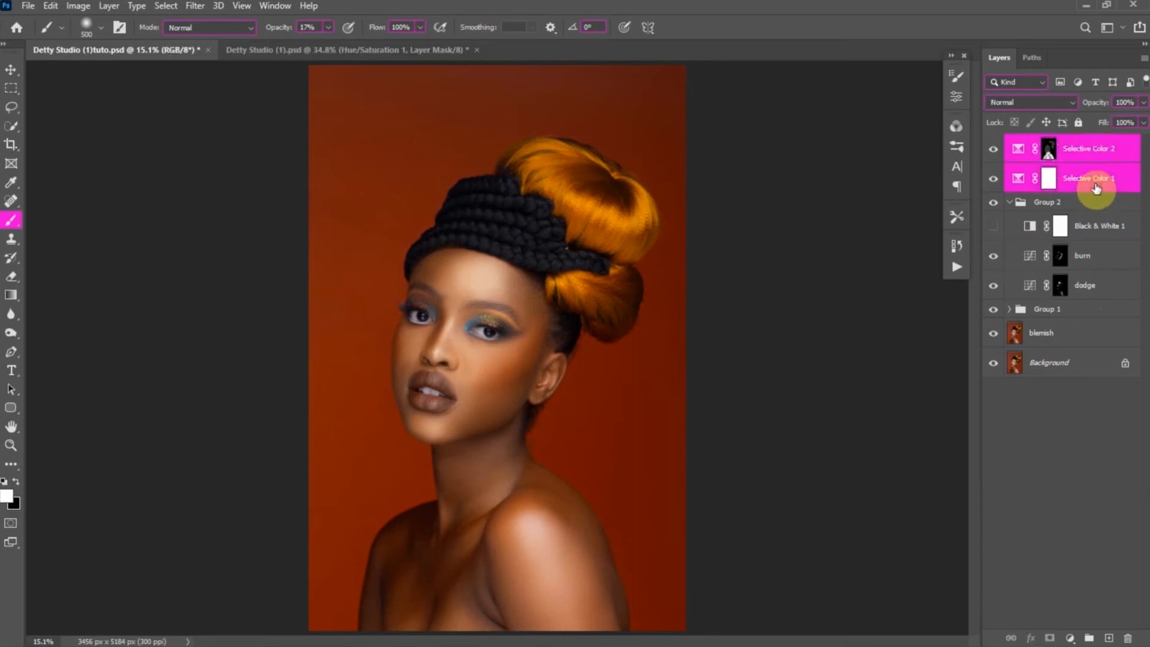
key(ctrl+g)
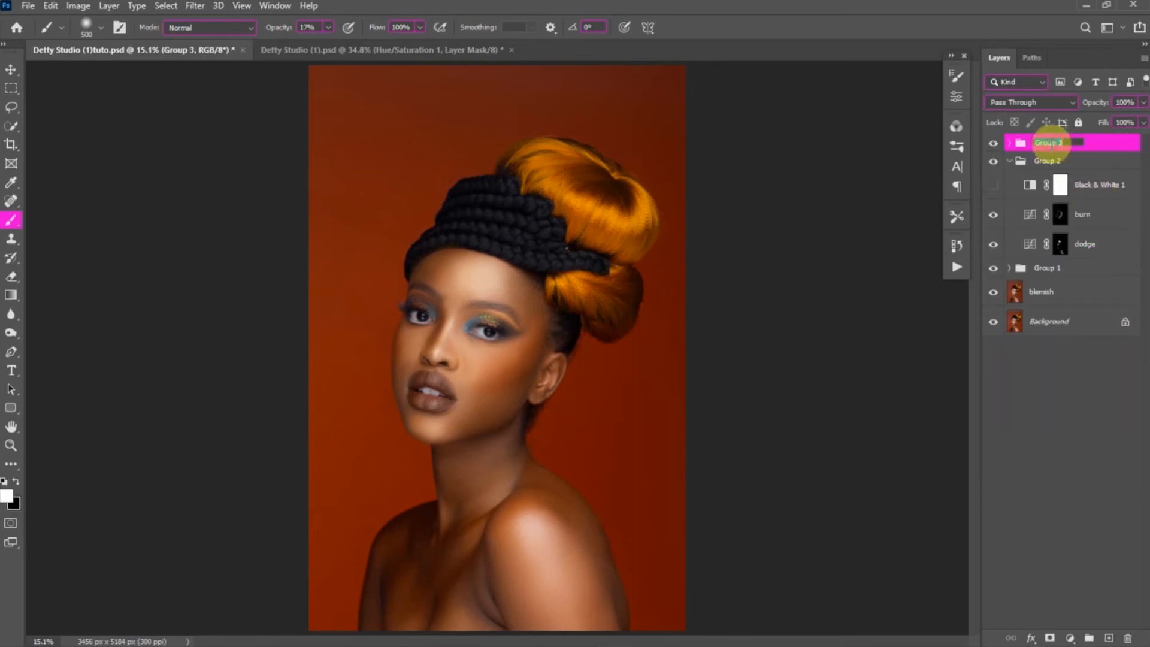
text(skin)
text(grading)
key(Return)
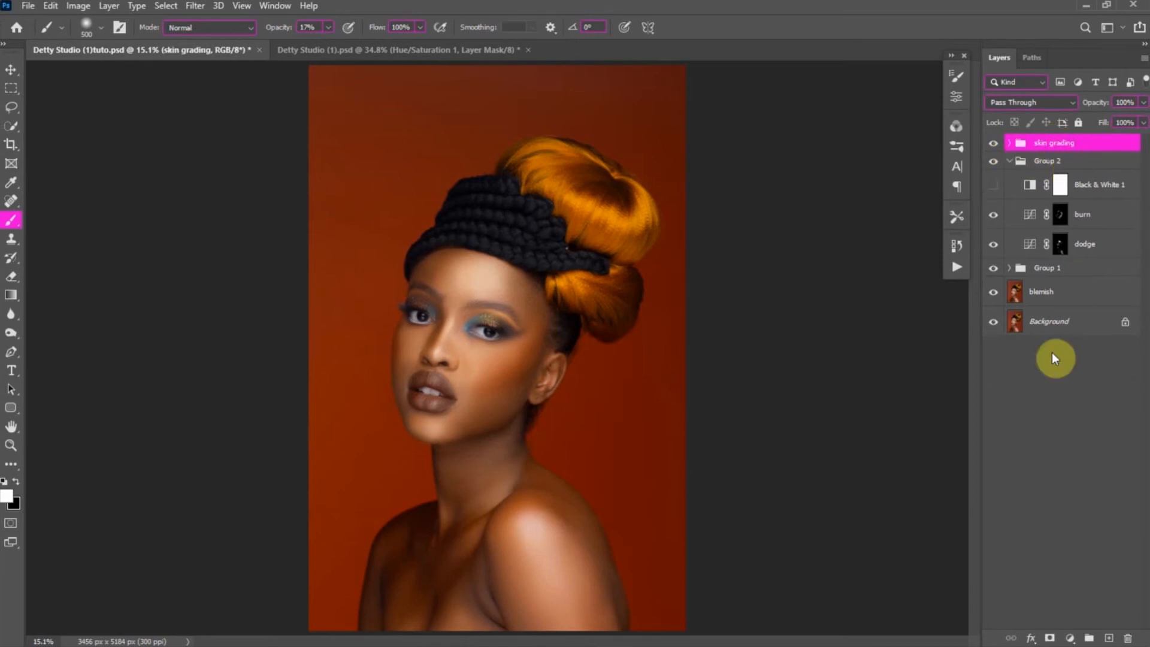
- Add a Hue/Saturation adjustment layer above the skin grading group and select the subject automatically
click(1069, 638)
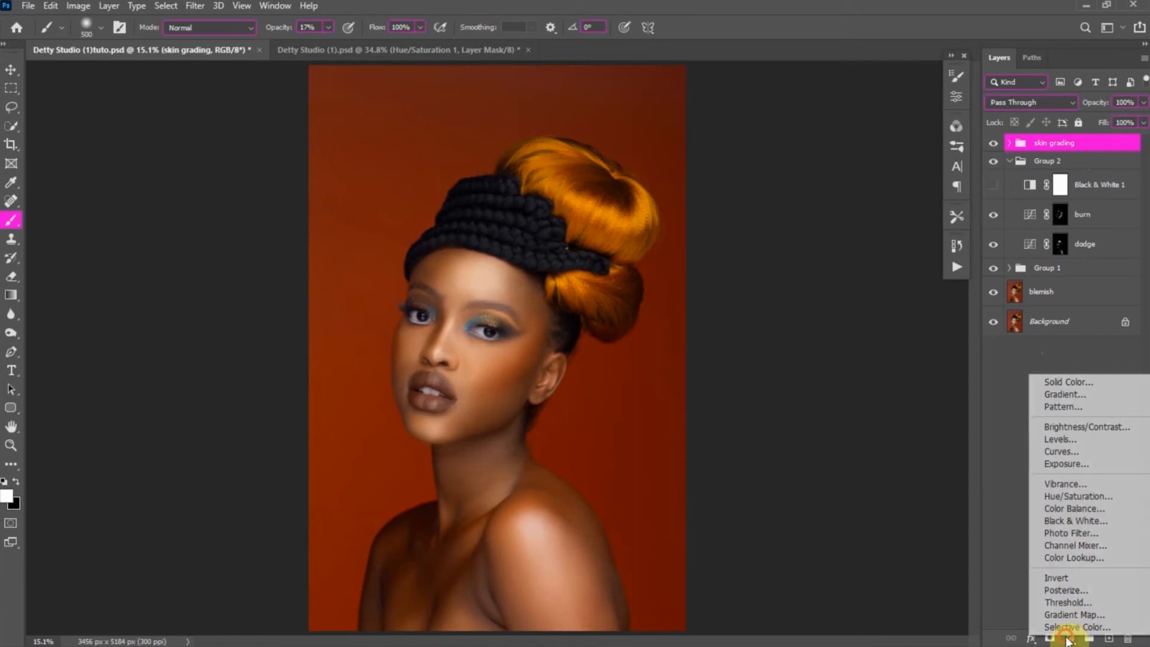
click(1060, 499)
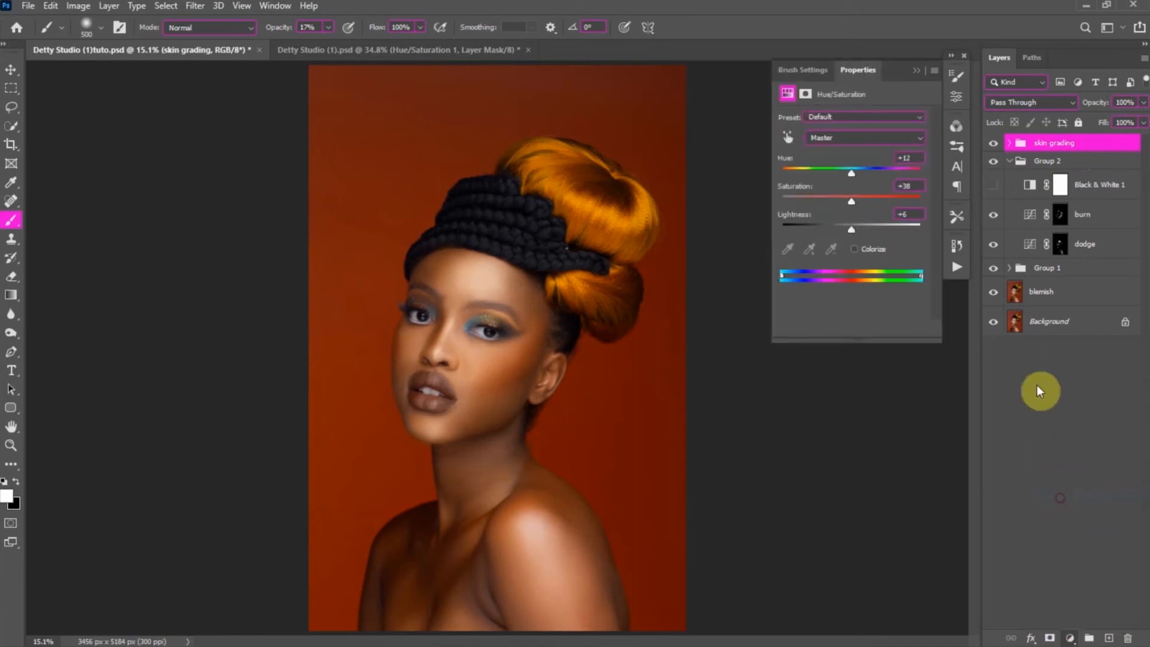
click(914, 72)
click(178, 8)
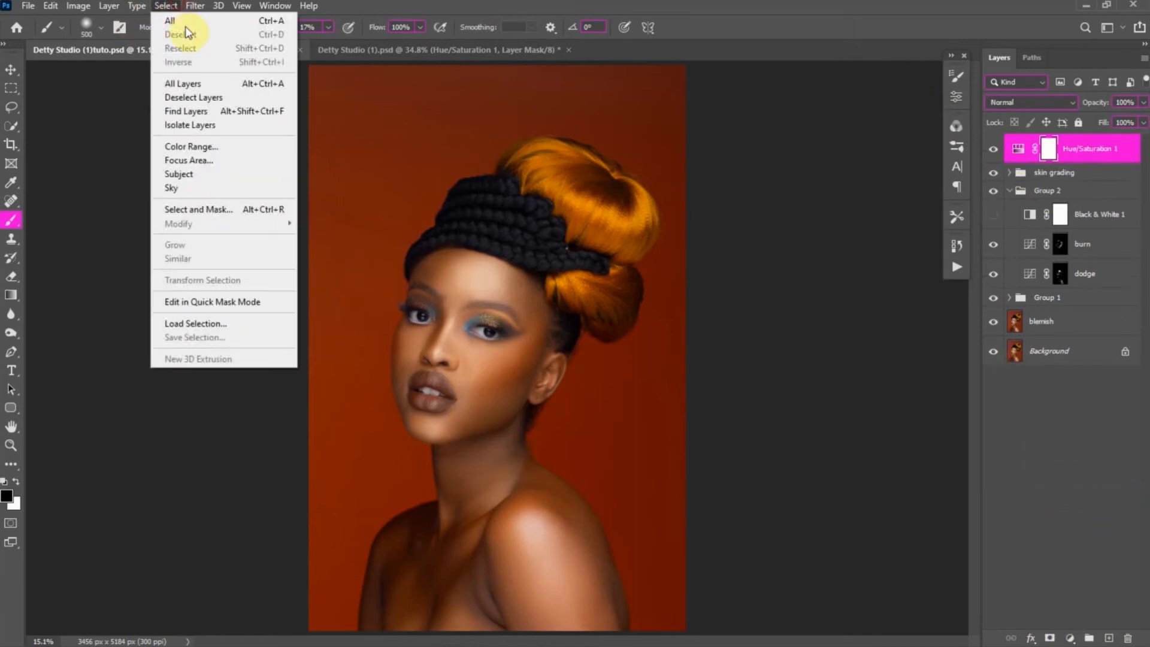
click(179, 173)
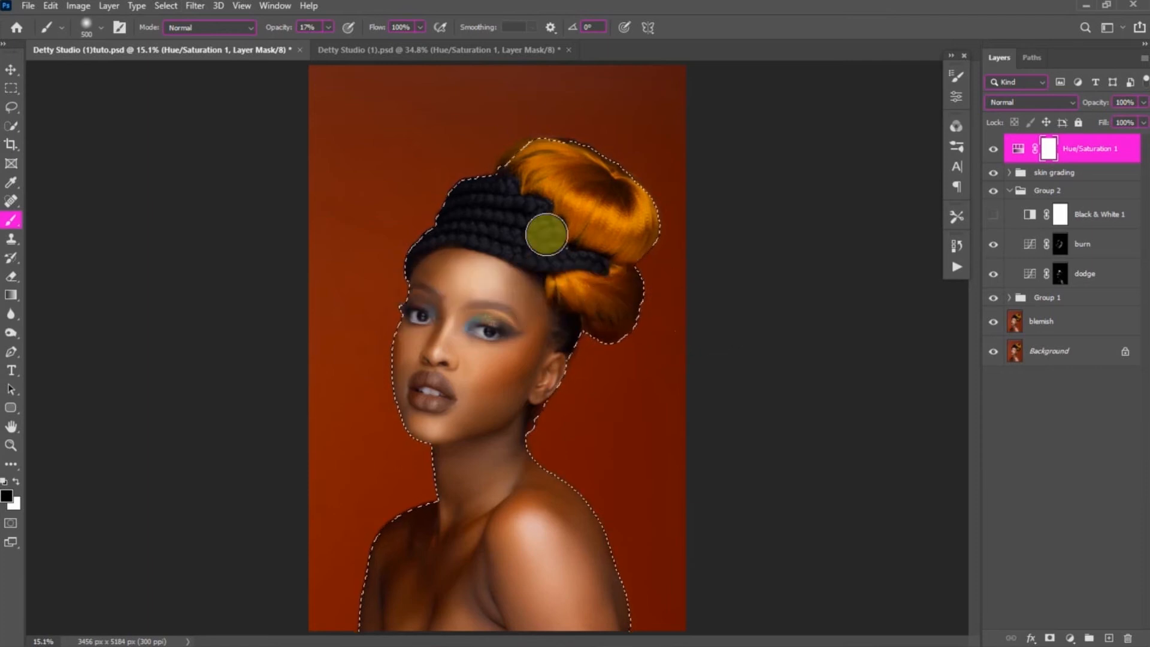
- Refine the automatic subject selection along the upper edge of the hair bun with the Quick Selection tool
scroll(552, 197, up, 5)
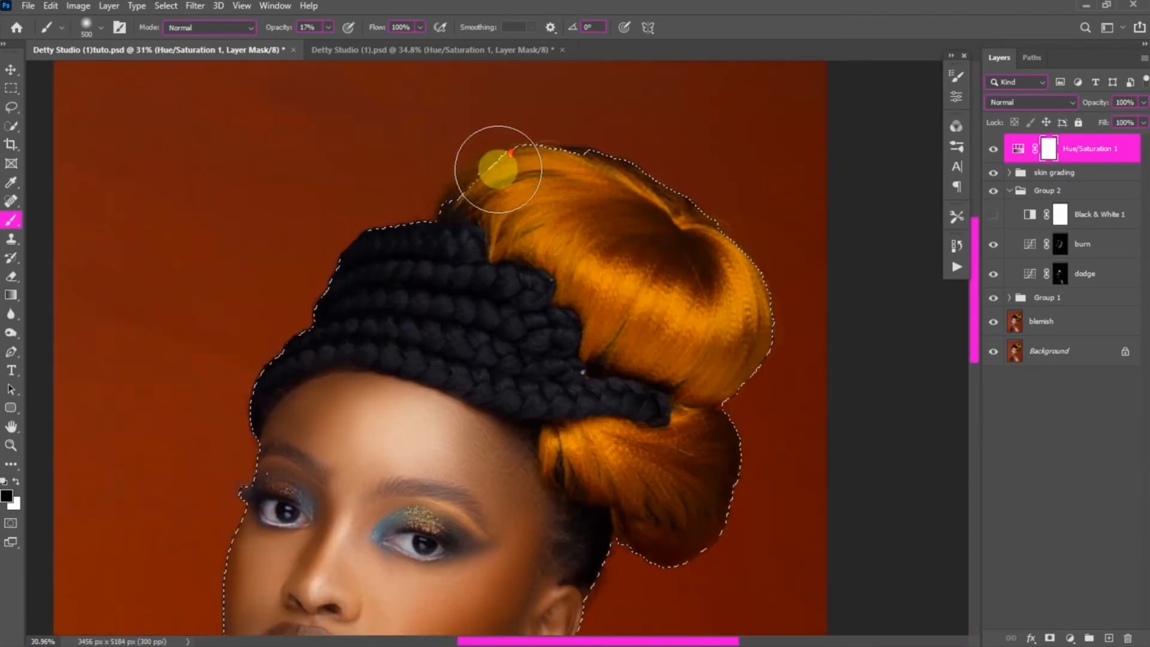
scroll(497, 169, up, 1)
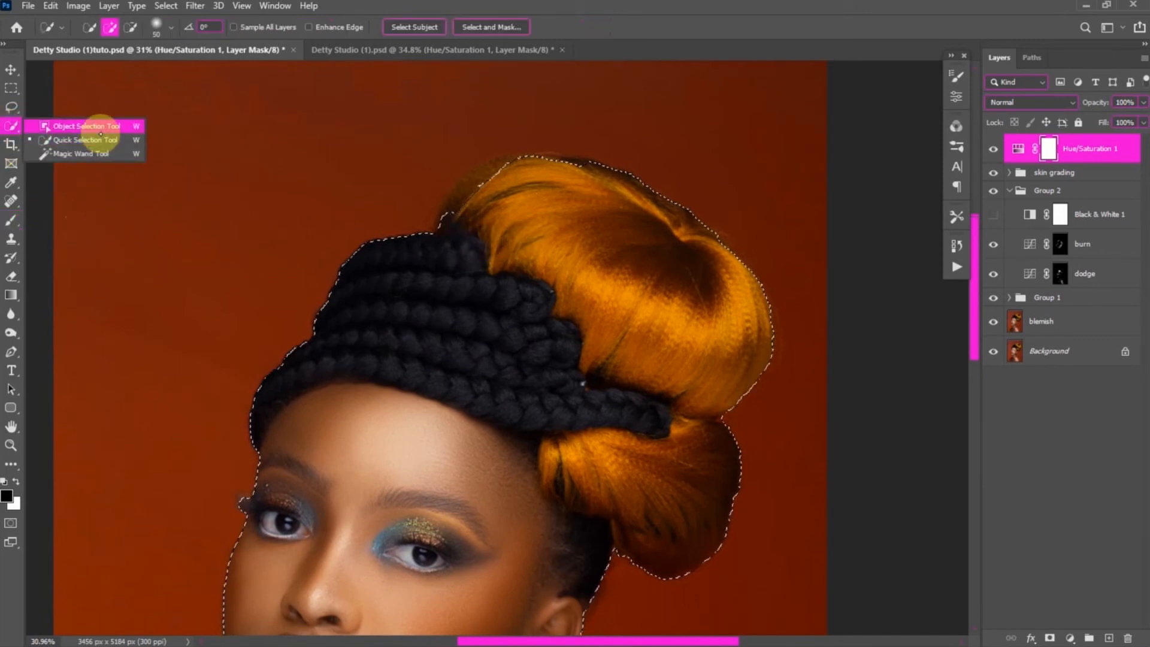
click(96, 140)
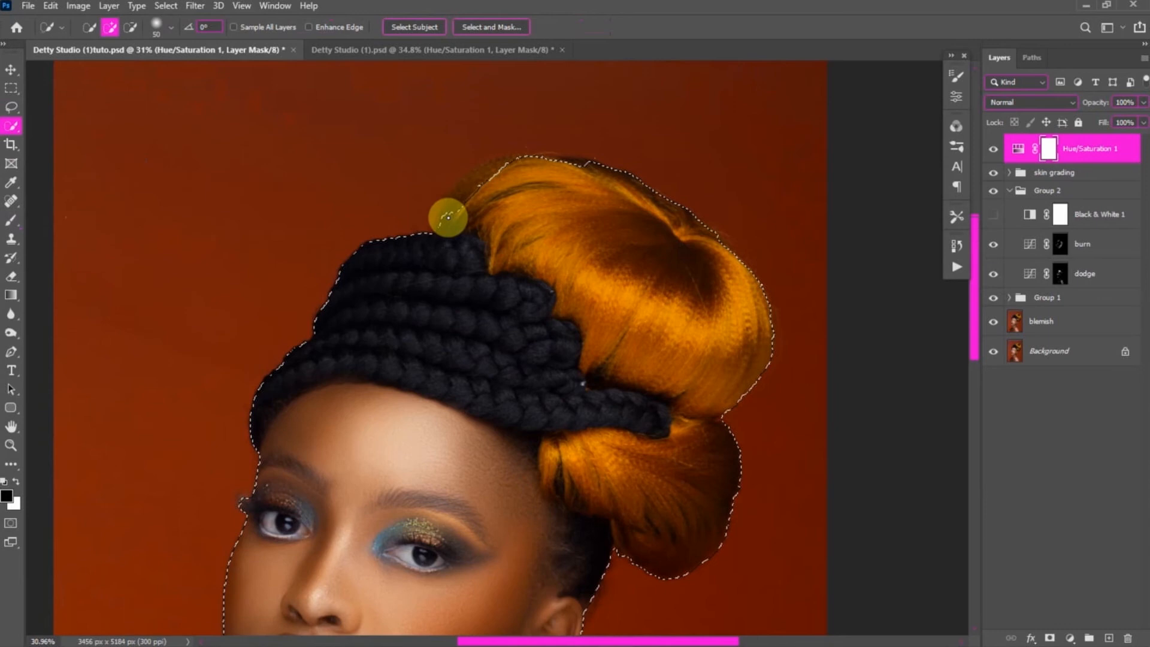
mouse_move(467, 185)
mouse_down()
mouse_move(504, 165)
mouse_move(576, 167)
mouse_move(487, 172)
mouse_move(443, 224)
mouse_move(496, 171)
mouse_move(527, 160)
mouse_move(505, 167)
mouse_move(474, 200)
mouse_move(584, 165)
mouse_move(542, 159)
mouse_move(606, 179)
mouse_up()
drag(975, 275, 924, 346)
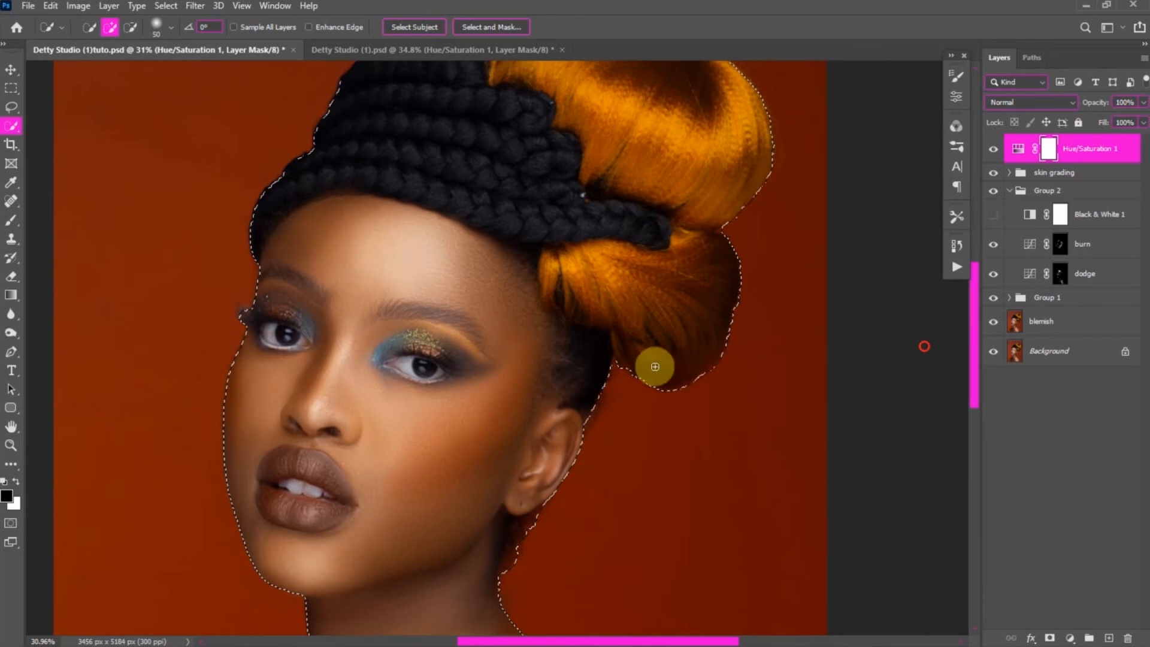
key(ctrl+0)
- Replace the Hue/Saturation layer's blank mask with an inverted mask from the selection, so that the subject is protected
drag(1085, 167, 1116, 639)
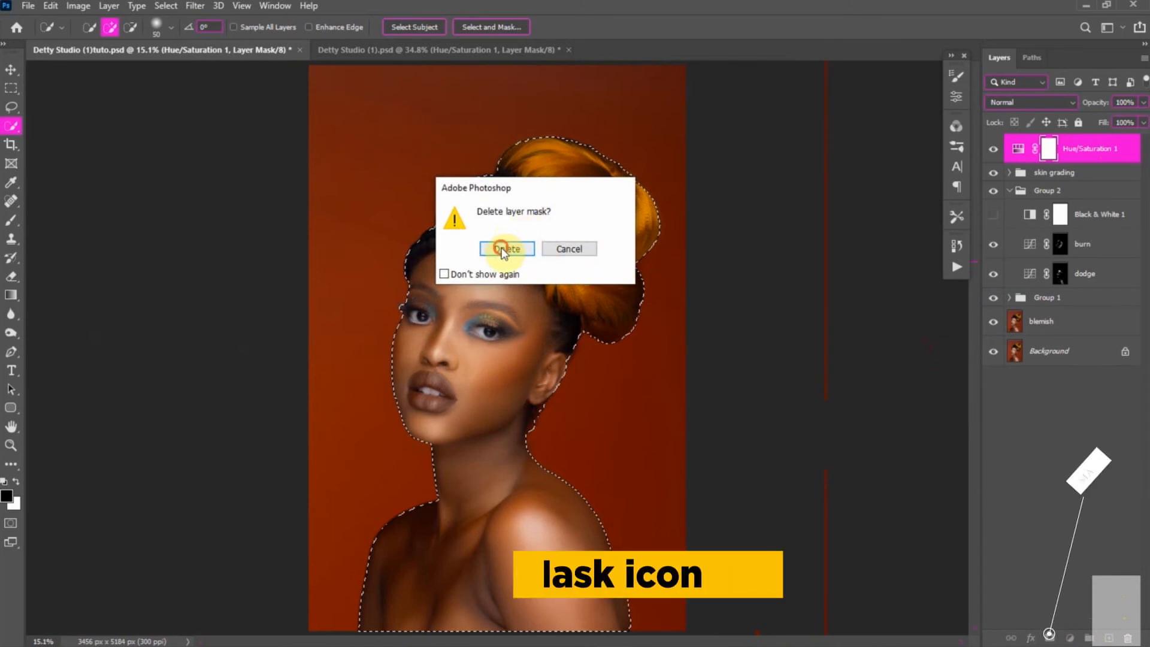
click(508, 247)
alt+click(1049, 635)
- Grade the backdrop in the Hue/Saturation adjustment with Hue +14, Saturation +43 and Lightness +5
double_click(1018, 148)
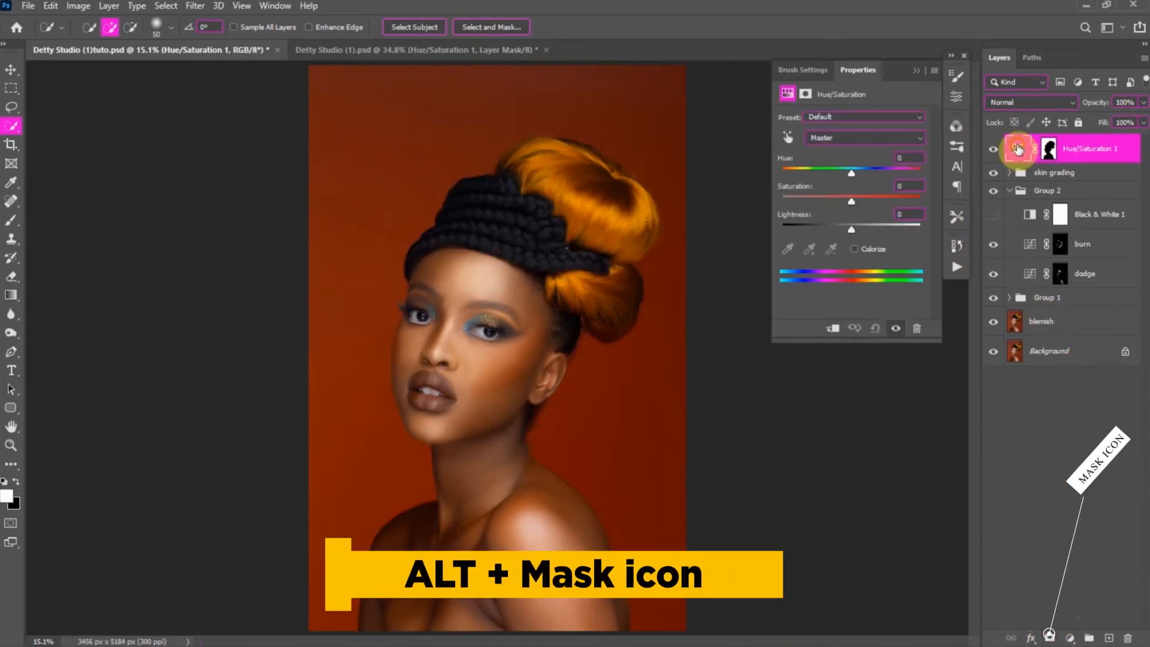
drag(850, 174, 870, 206)
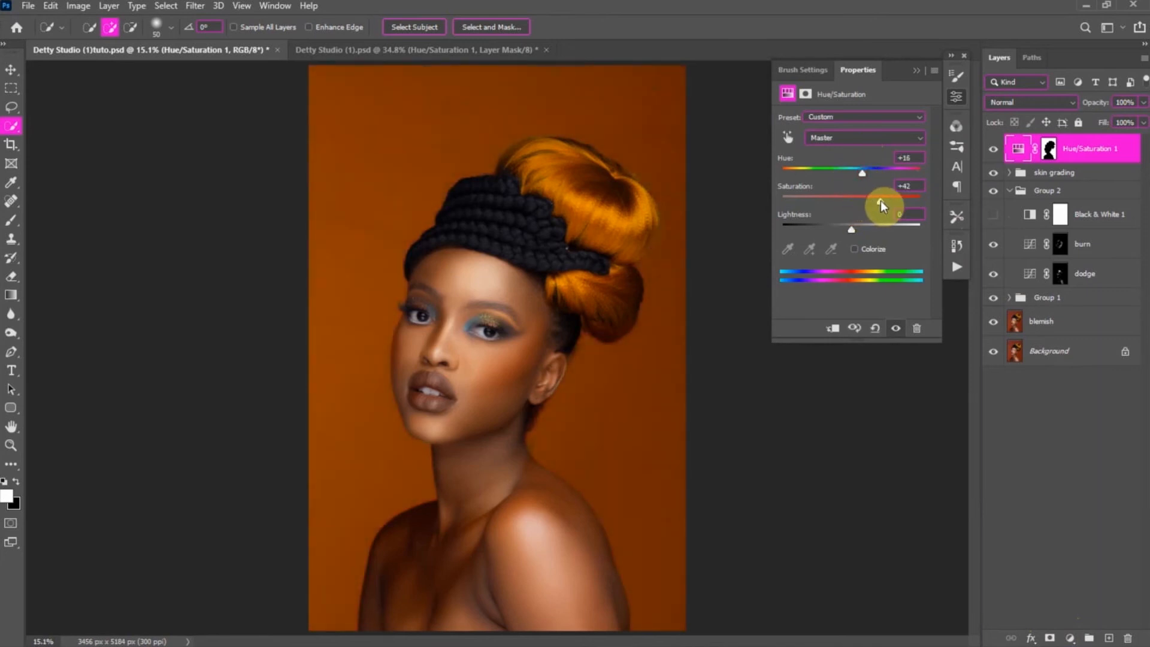
drag(851, 228, 855, 228)
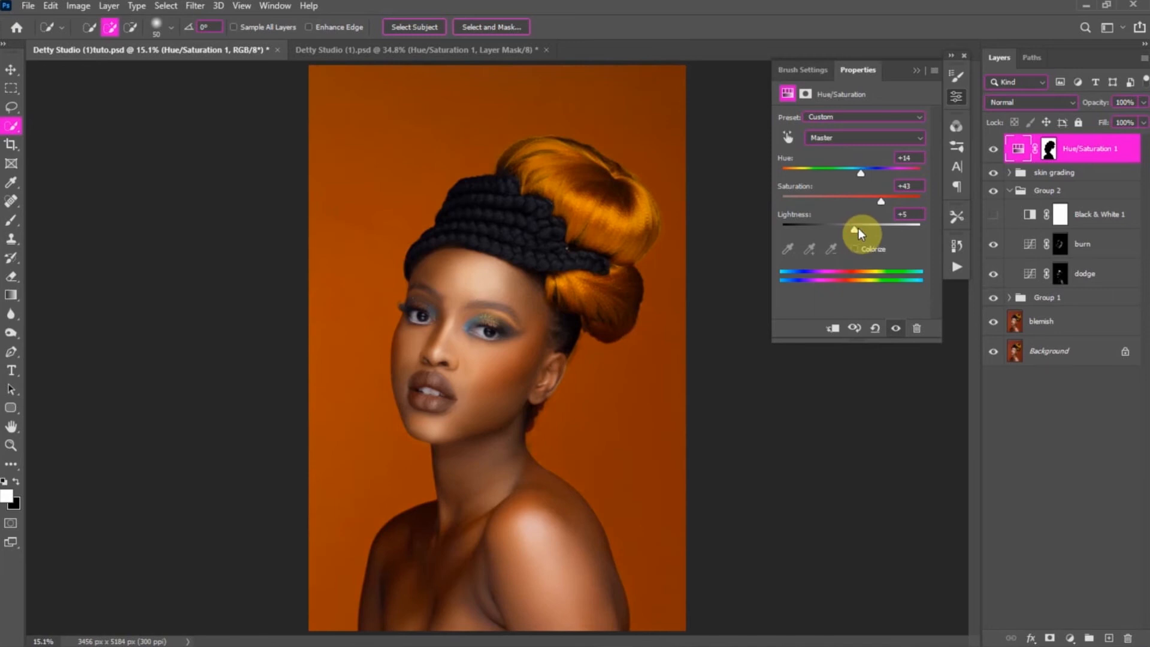
click(916, 70)
- Duplicate the skin grading group, set the copy's opacity to 29%, and compare the image with and without it
click(1011, 176)
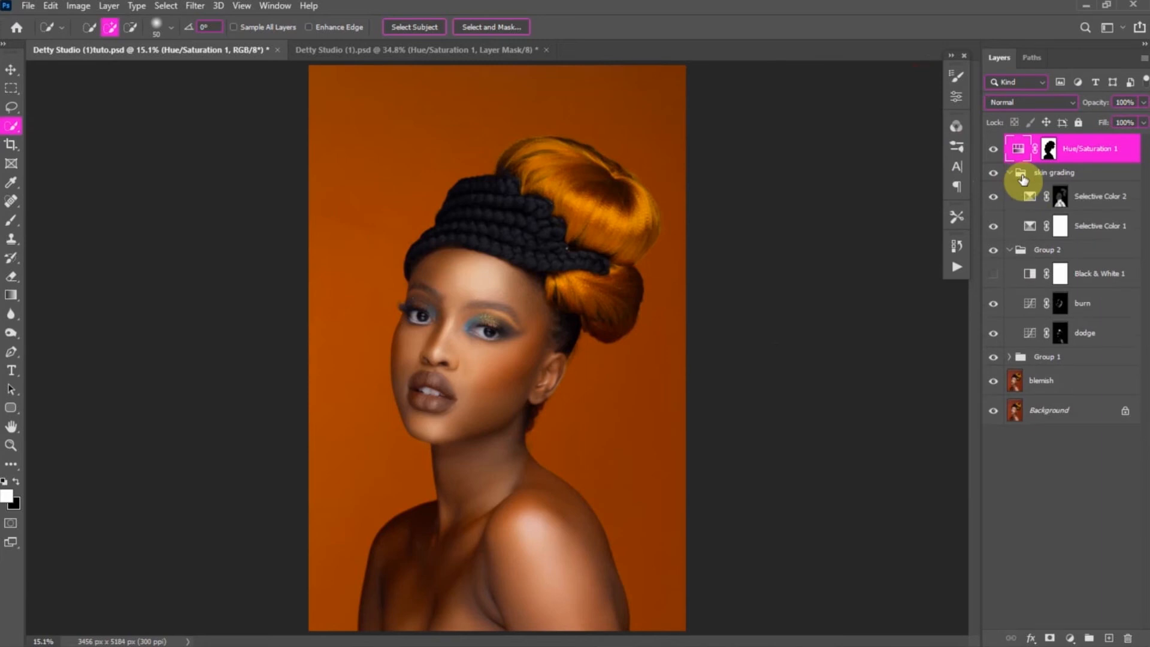
click(1011, 175)
click(1057, 174)
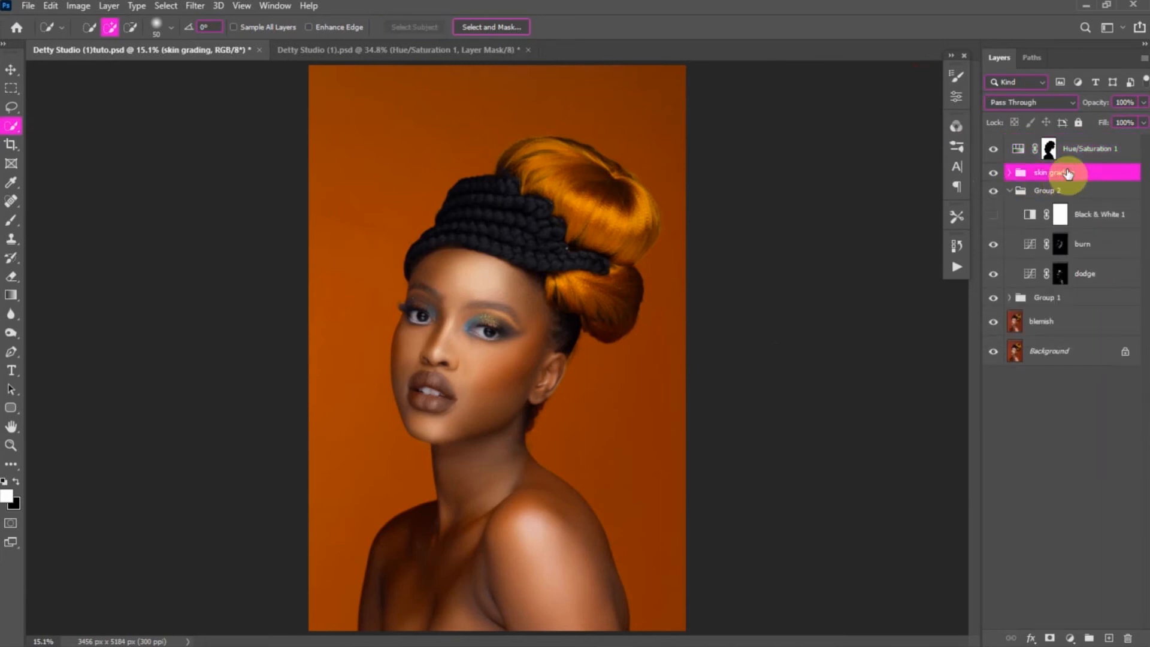
key(ctrl+j)
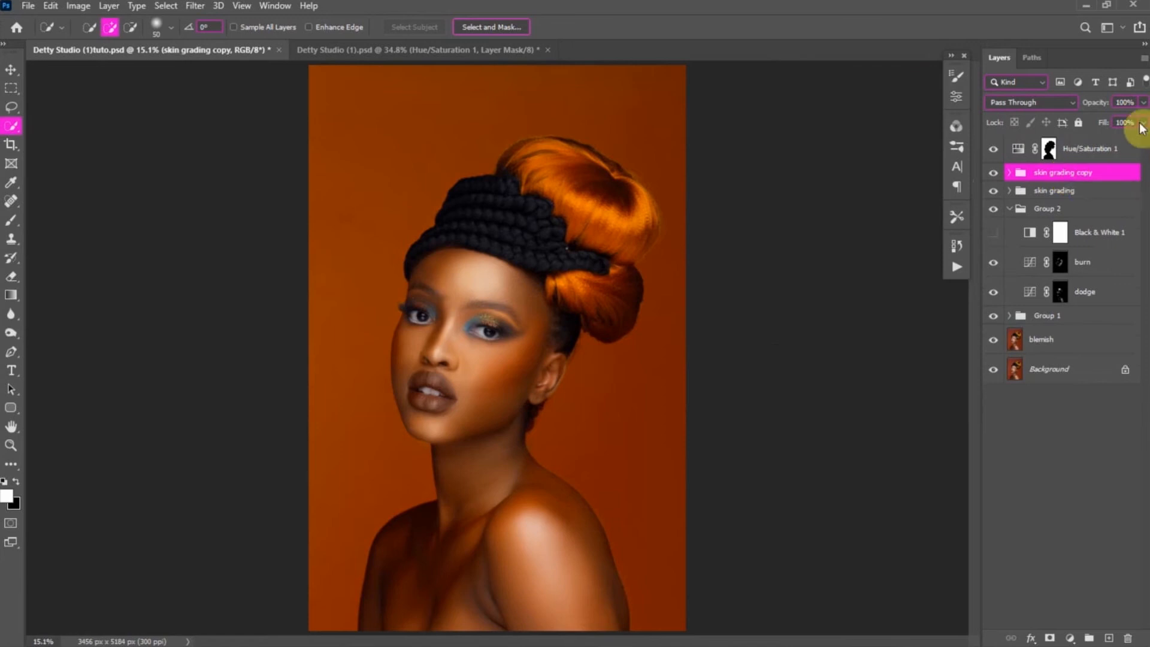
click(1142, 103)
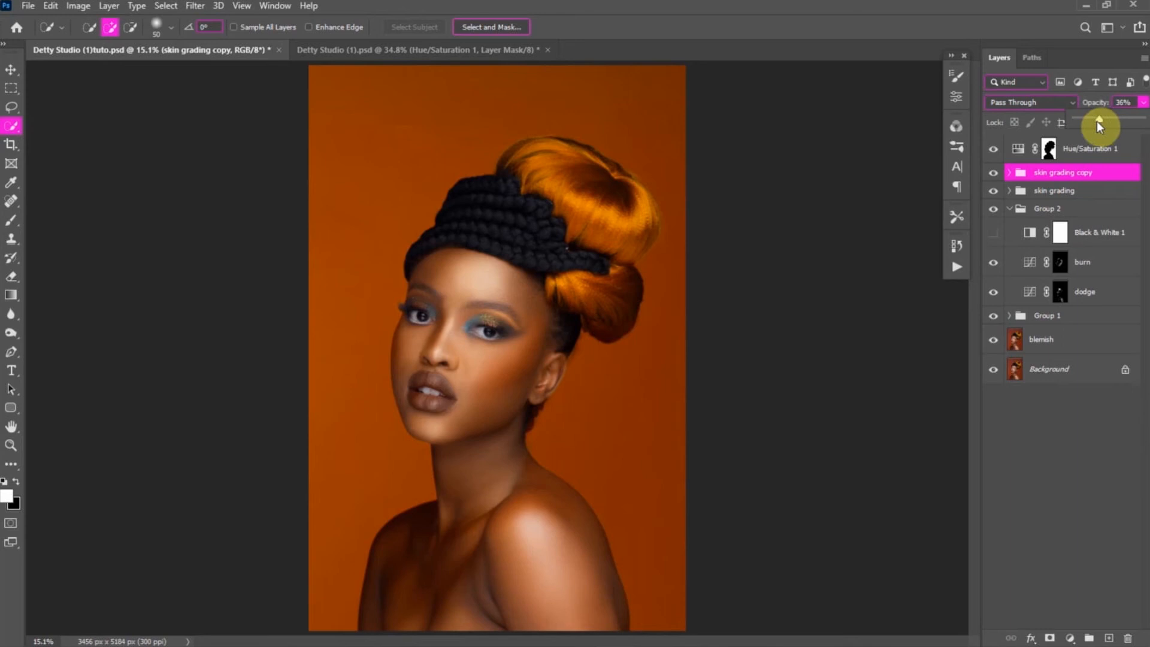
click(993, 174)
click(992, 174)
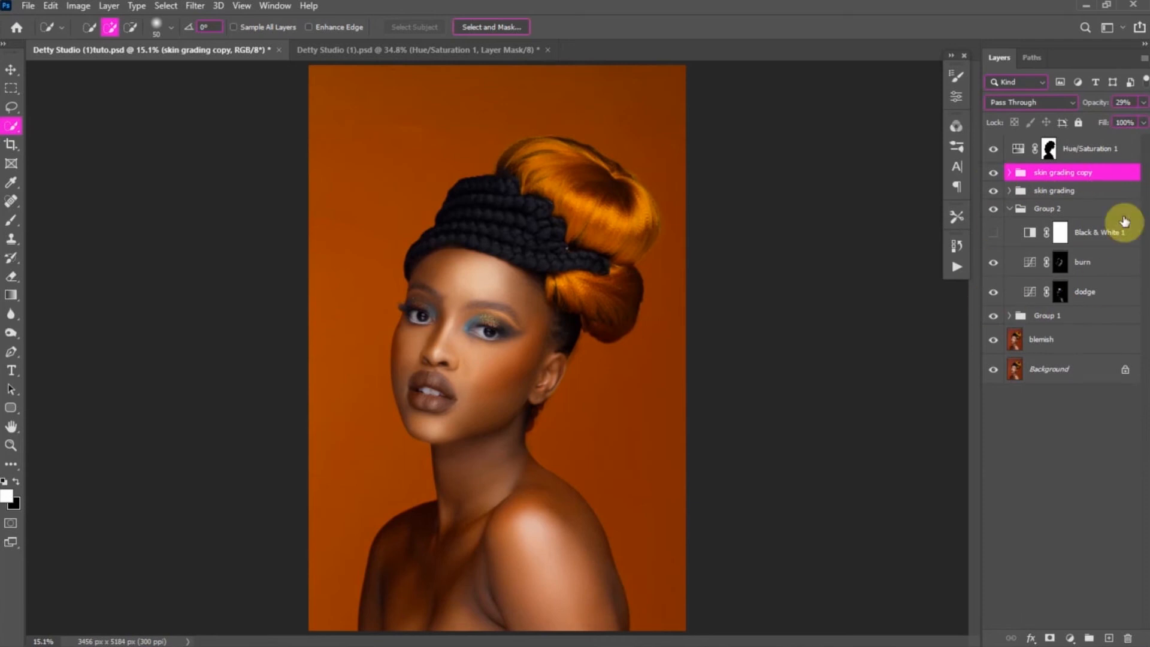
- Compare the whole edit with the original Background layer by toggling all other layers
alt+click(993, 369)
alt+click(993, 369)
alt+click(993, 372)
alt+click(993, 372)
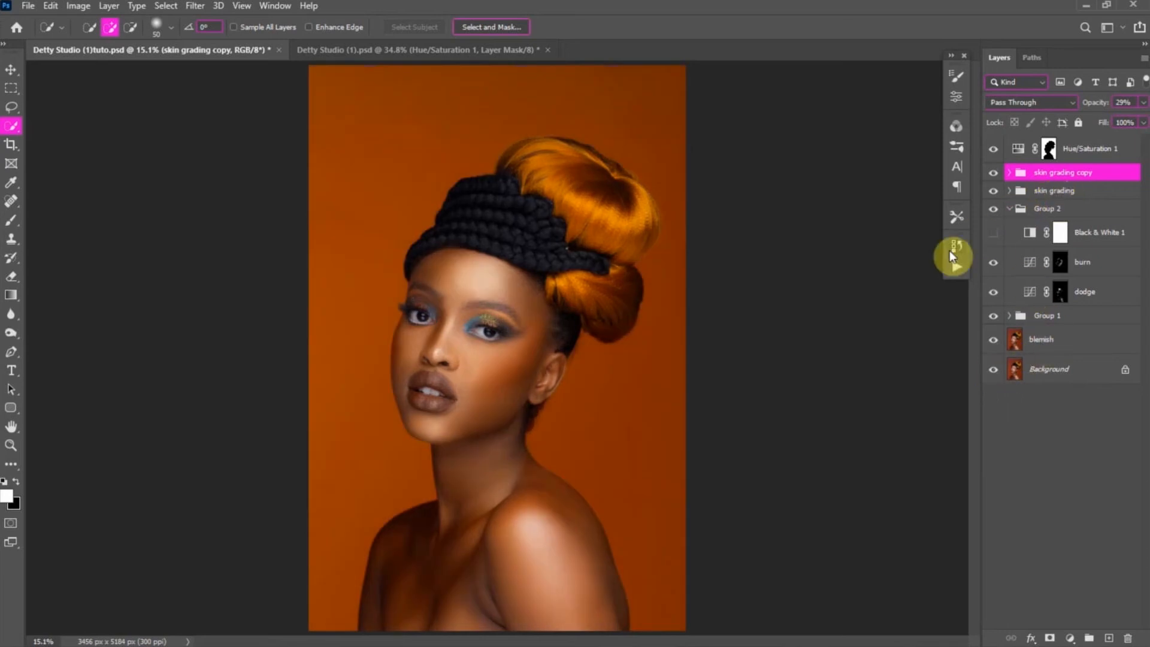
- Set the Yellows in Selective Color 1 of the skin grading group to Cyan -6% and Magenta +21%, and compare the skin grading copy's effect
click(1009, 172)
click(1009, 173)
click(1009, 190)
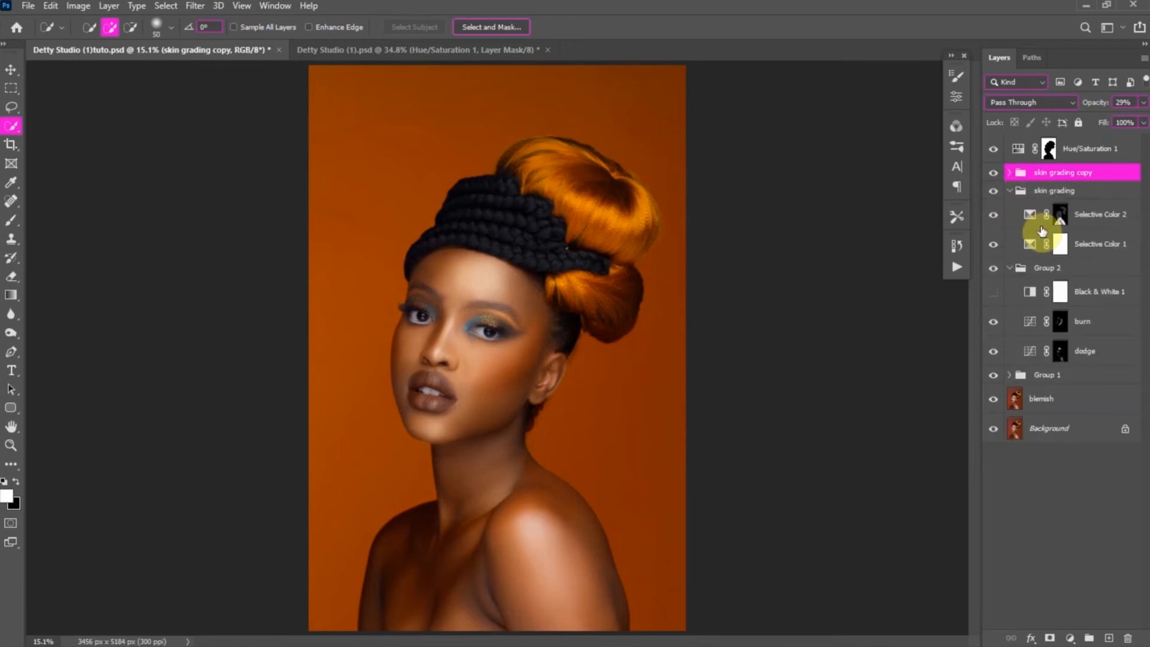
double_click(1030, 244)
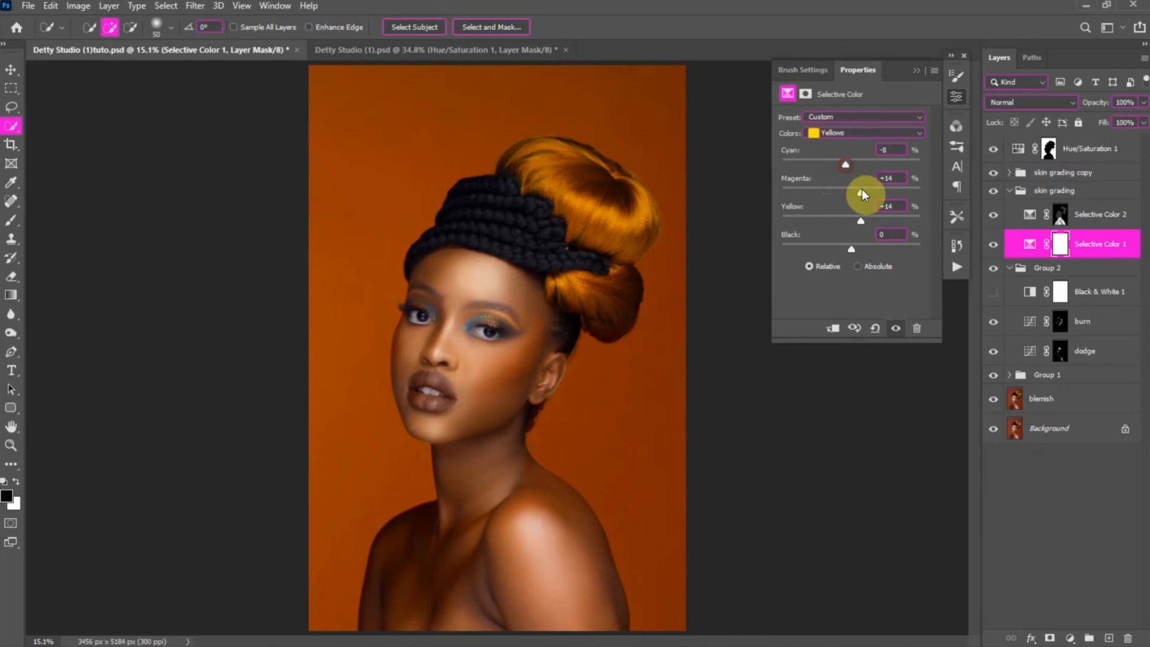
mouse_move(884, 190)
mouse_down()
mouse_move(867, 191)
mouse_move(881, 191)
mouse_up()
drag(846, 167, 954, 167)
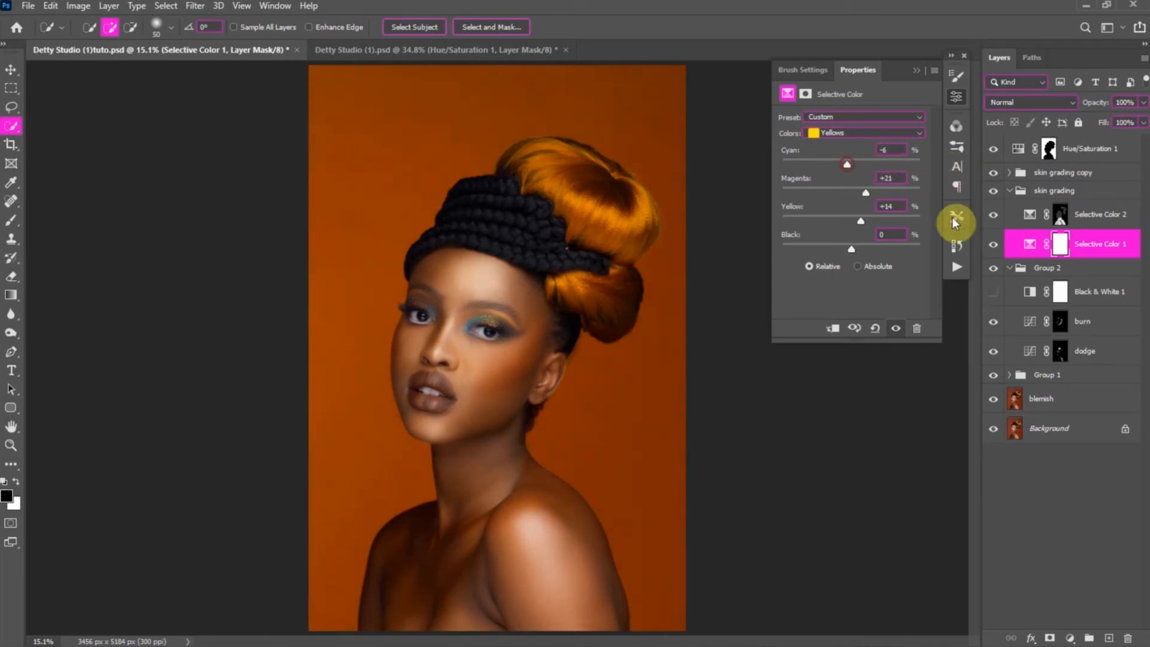
click(952, 99)
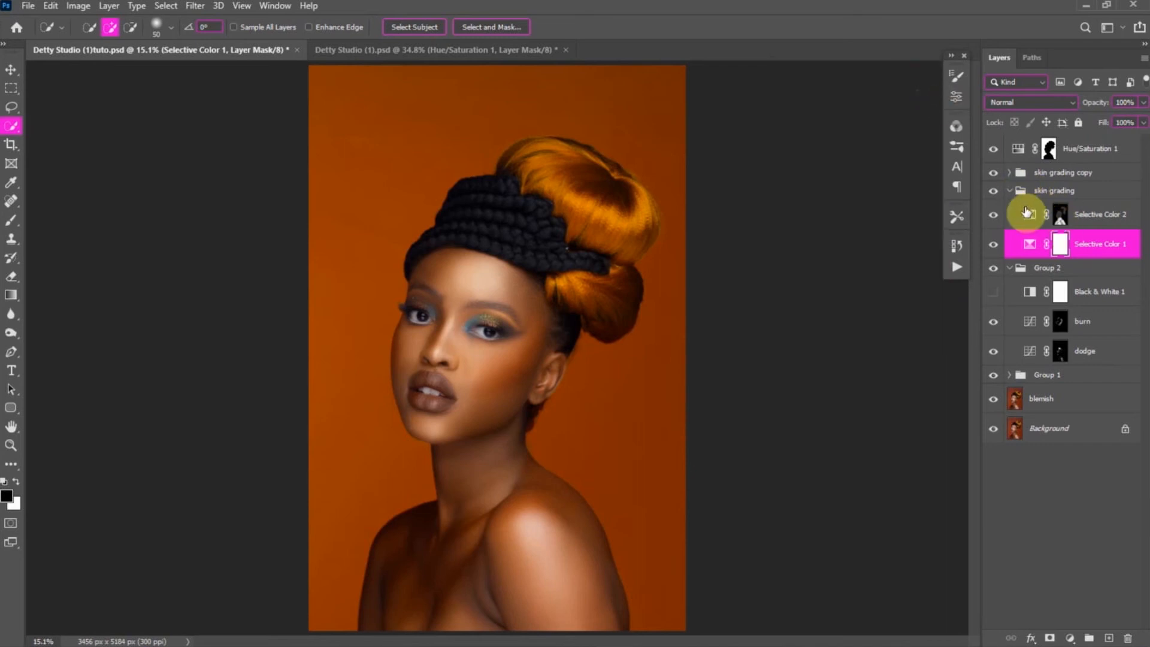
click(1009, 191)
click(992, 174)
click(993, 174)
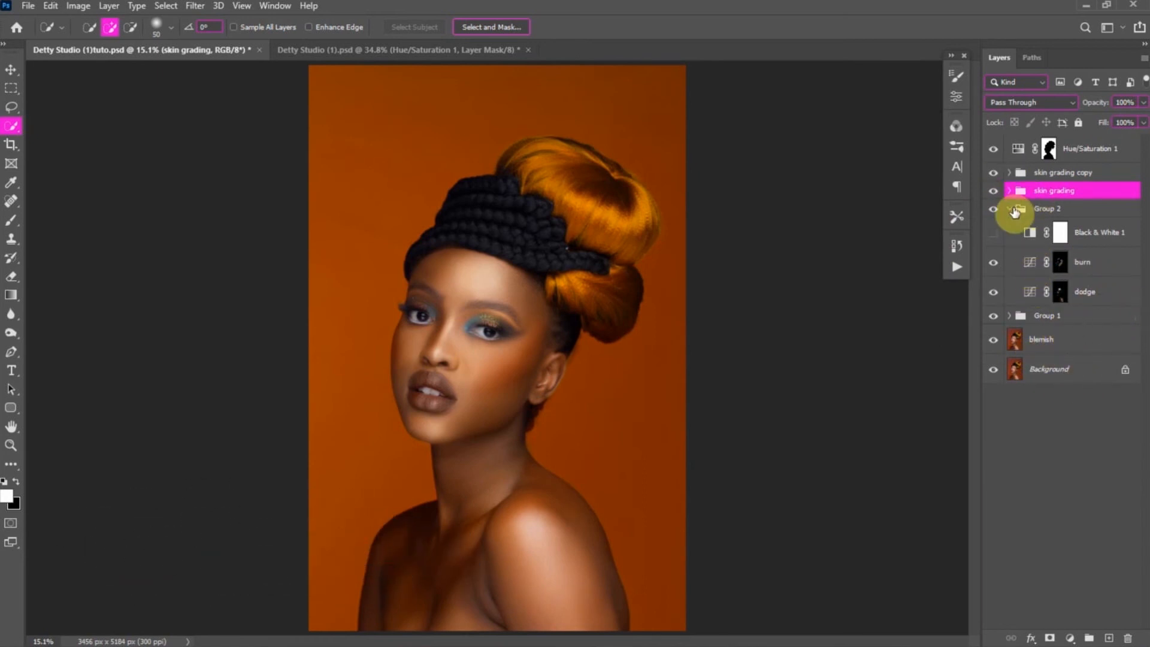
- Set the dodge layer's opacity to 70%, compare its effect, and collapse Group 2
click(1063, 292)
click(1143, 102)
drag(1141, 119, 1123, 124)
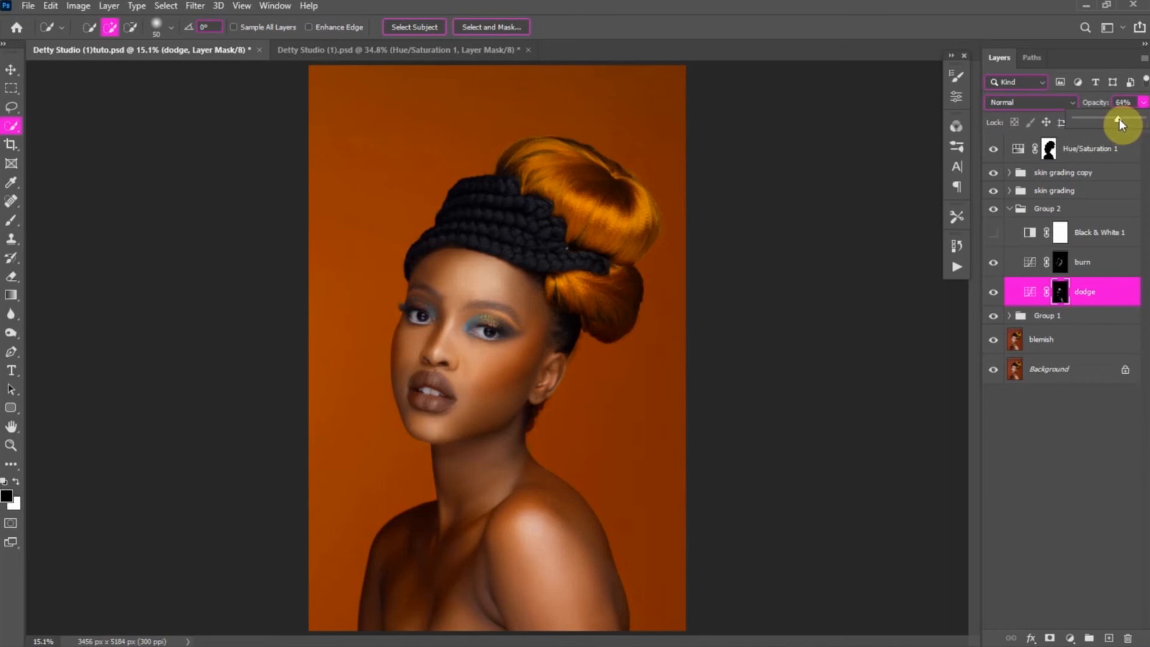
drag(1121, 119, 1122, 118)
click(993, 295)
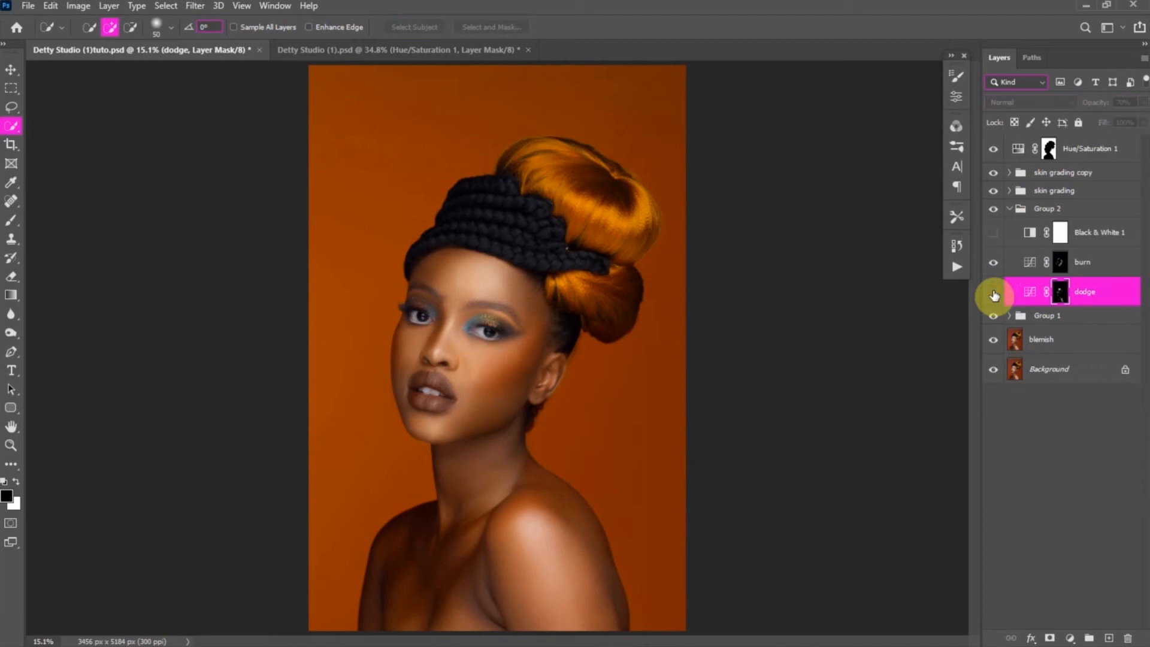
click(993, 295)
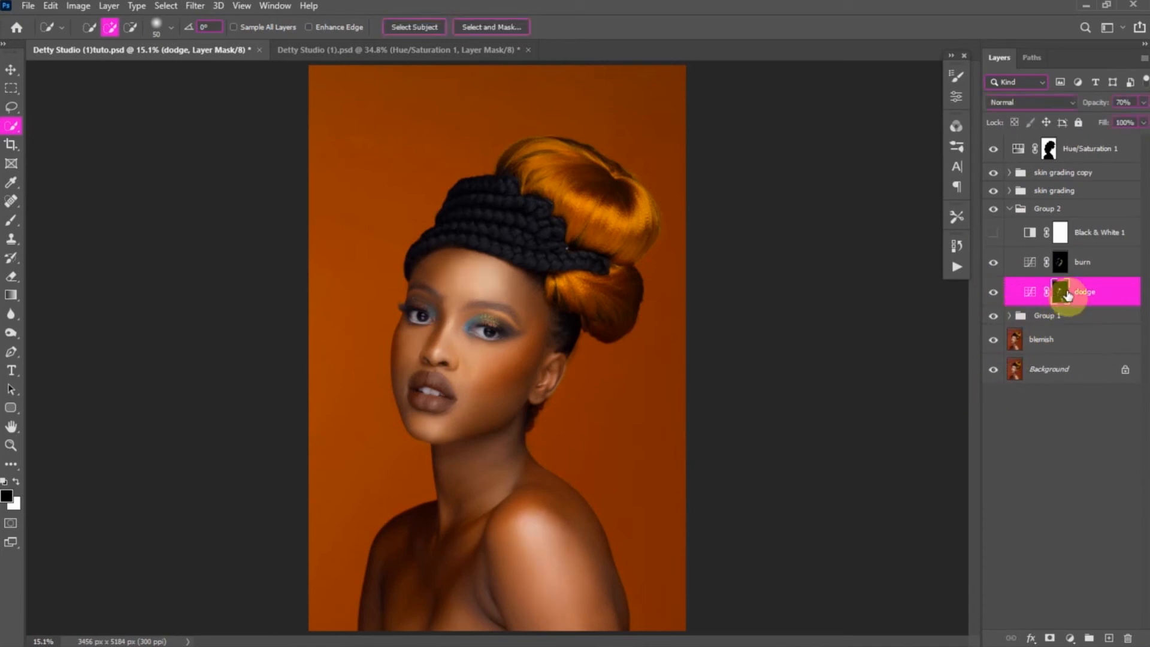
click(1009, 210)
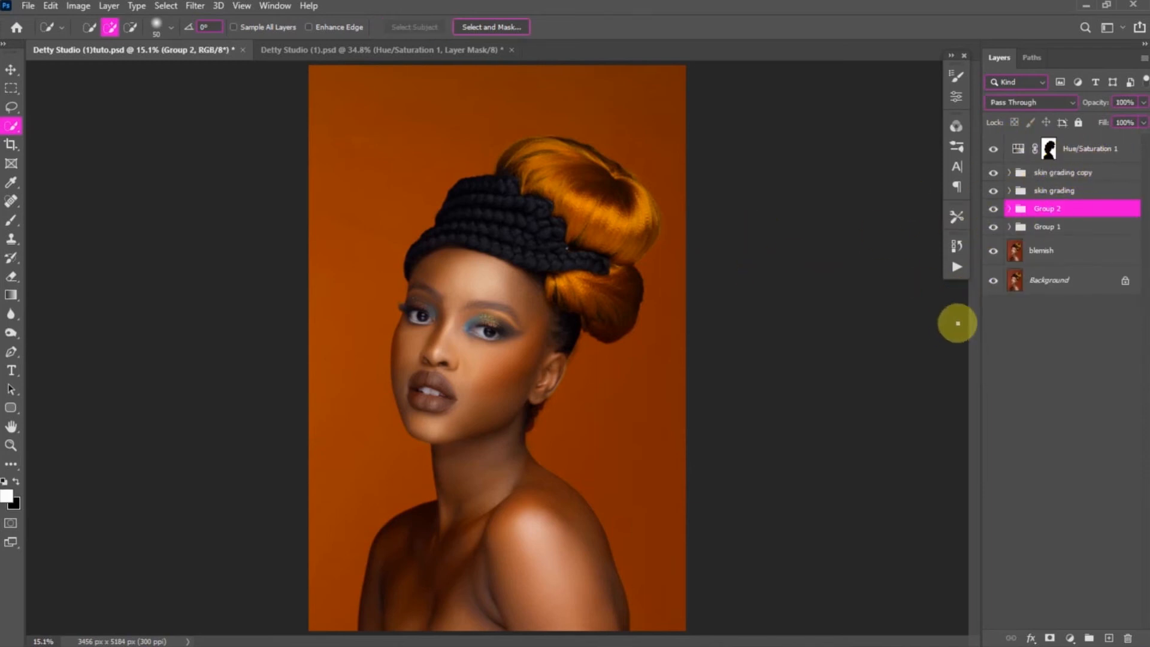
- Rename the masked Hue/Saturation layer as "background"
click(1082, 153)
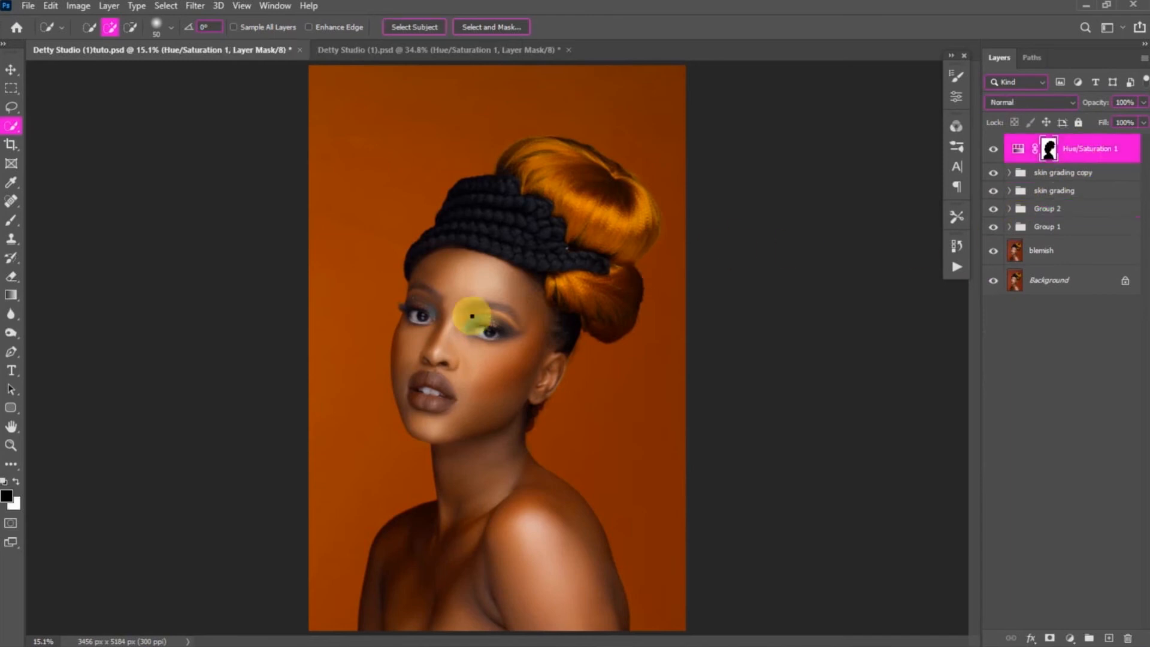
scroll(479, 325, up, 3)
scroll(487, 328, up, 2)
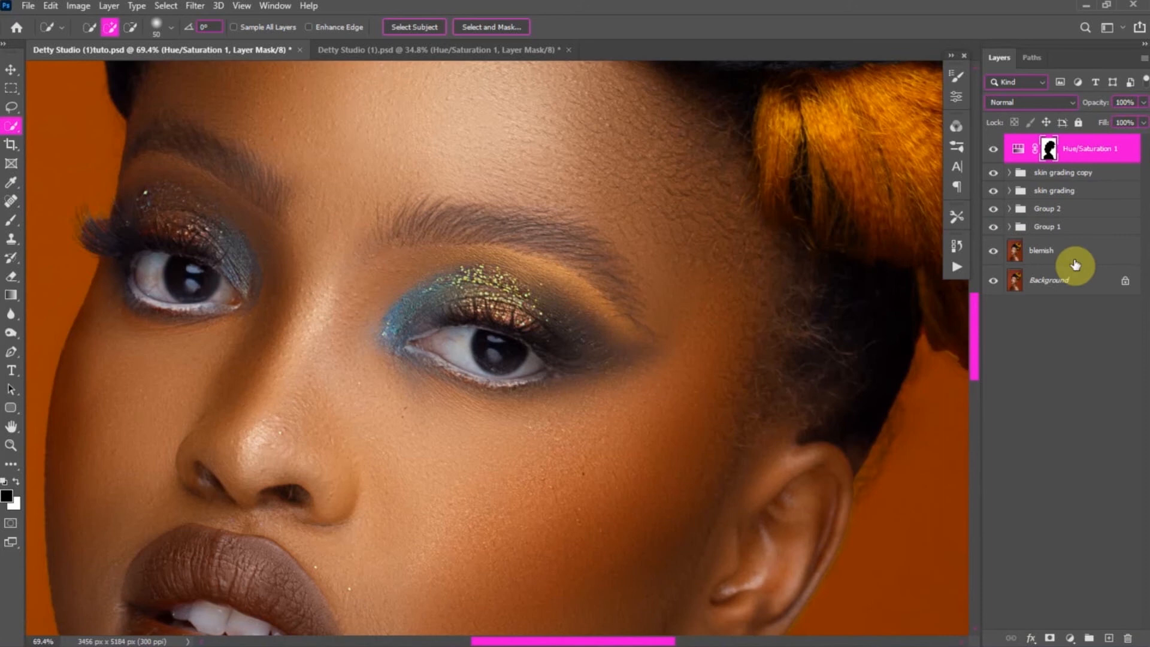
double_click(1090, 148)
text(backgroun)
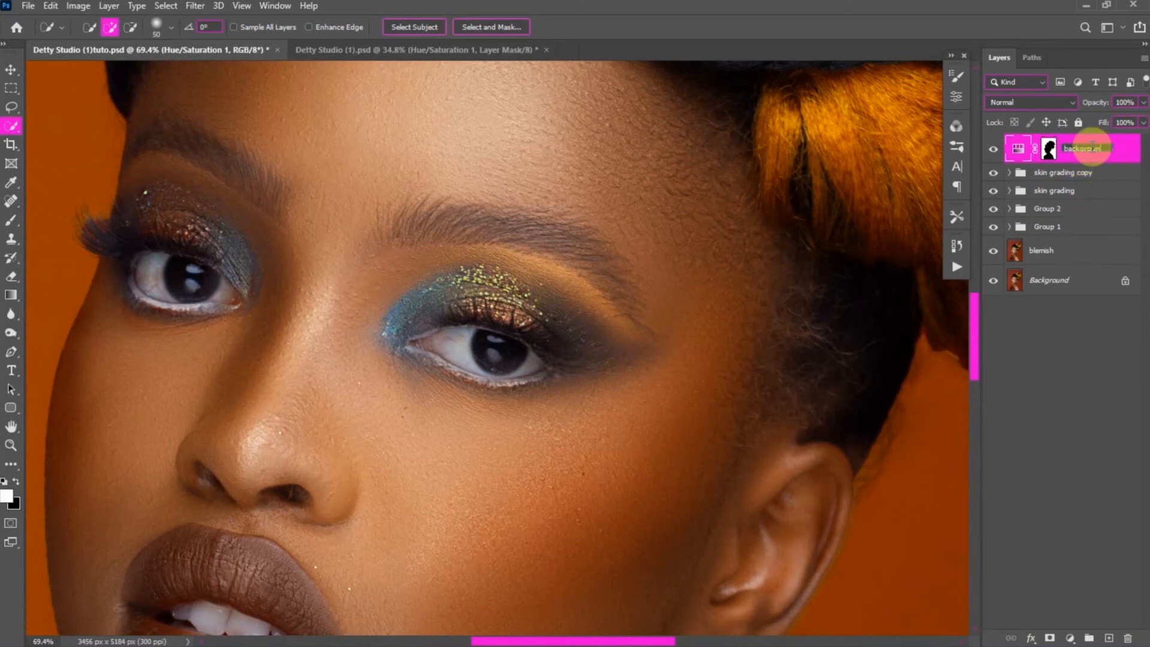
key(Return)
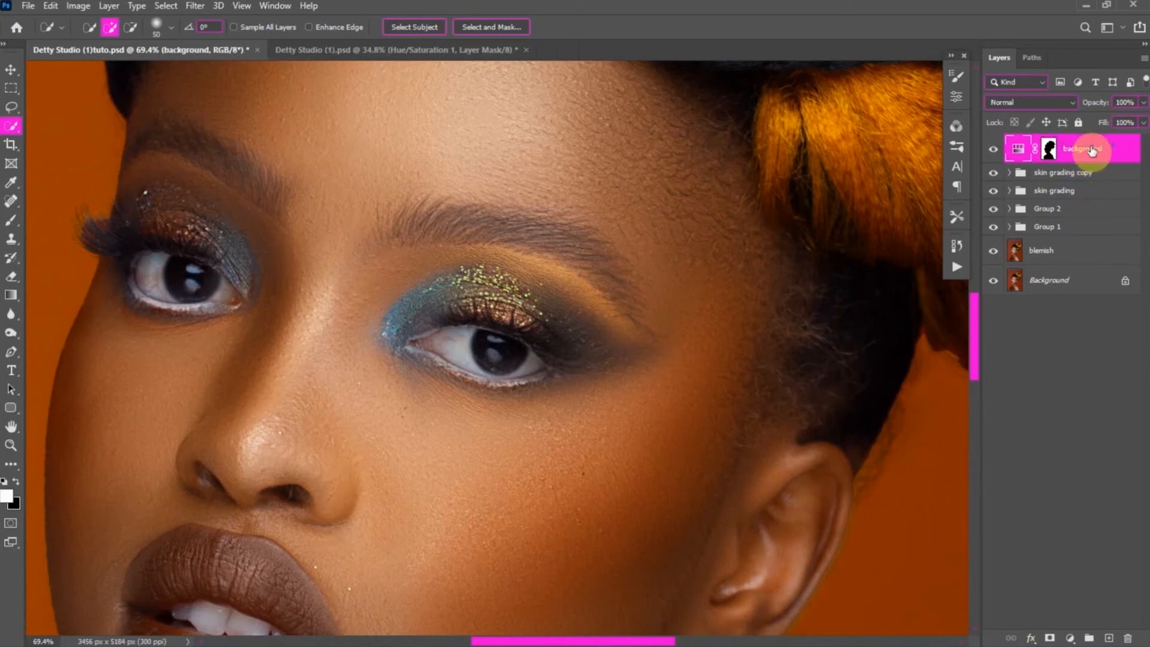
- Add a new Hue/Saturation adjustment layer above the background layer and sample the white of the eye with its on-image tool
click(1069, 638)
click(1083, 483)
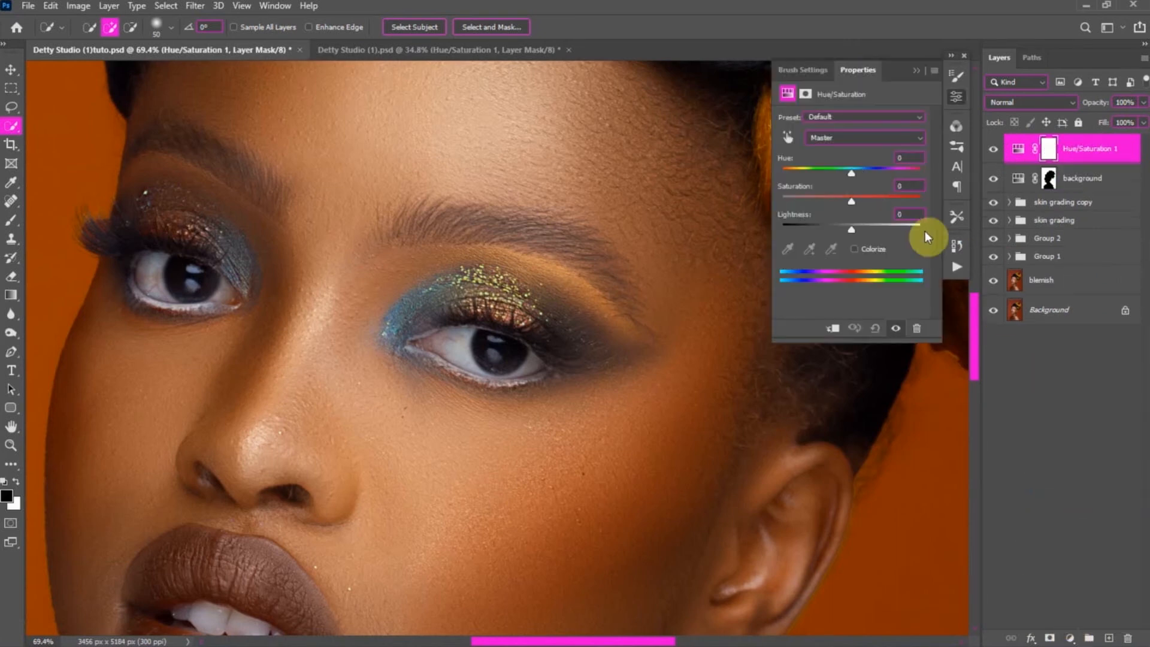
click(787, 137)
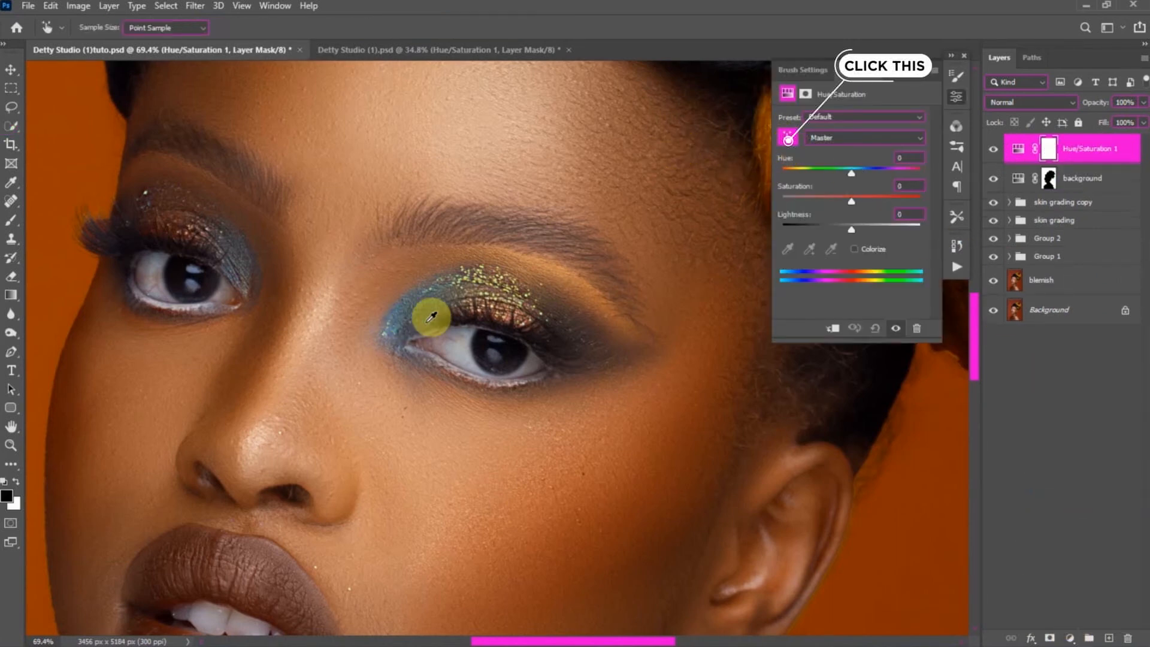
scroll(449, 329, up, 2)
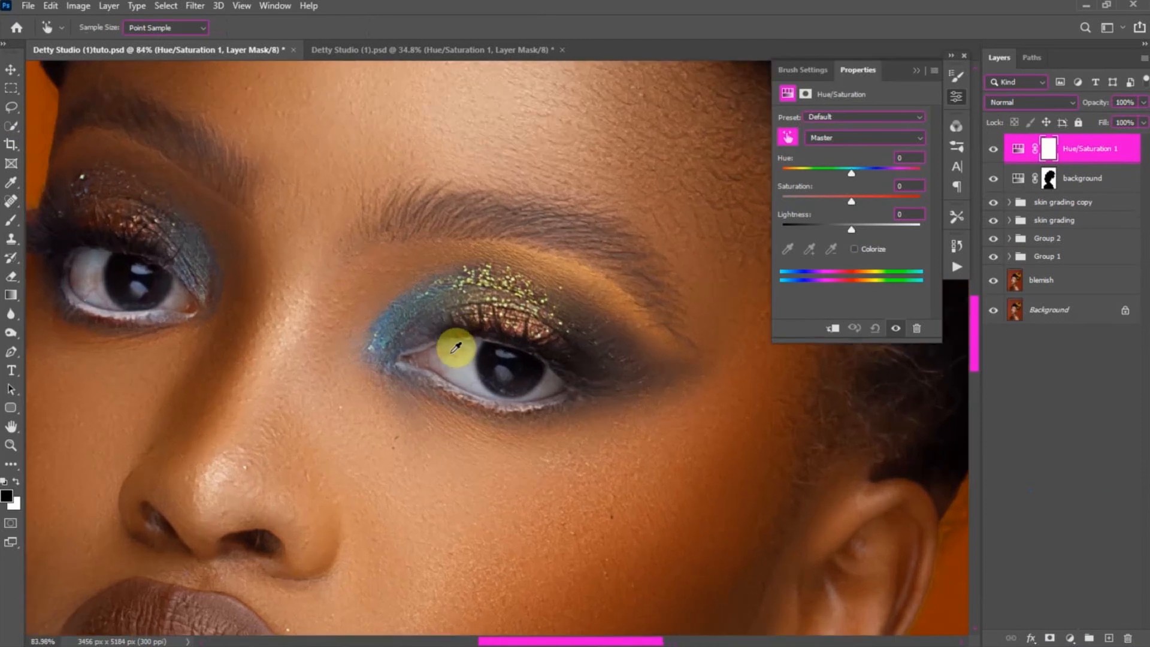
click(452, 345)
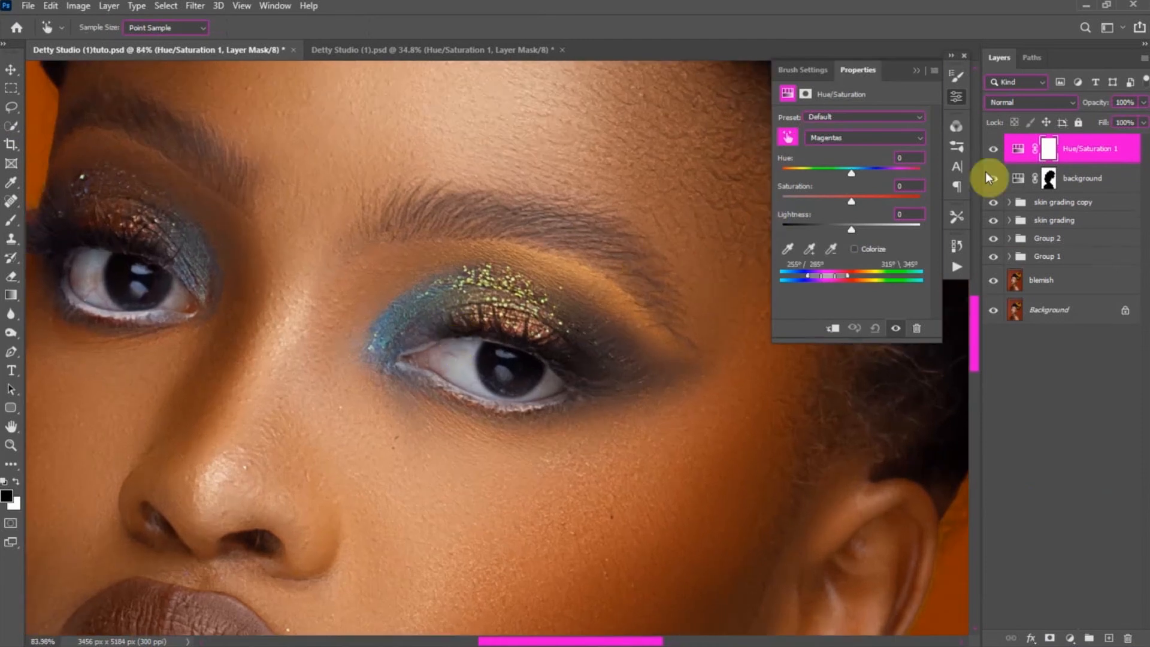
- Shift the sampled Magentas colour range to 302°/317° and 335°\15°
drag(813, 275, 819, 277)
drag(849, 274, 858, 274)
drag(824, 274, 829, 274)
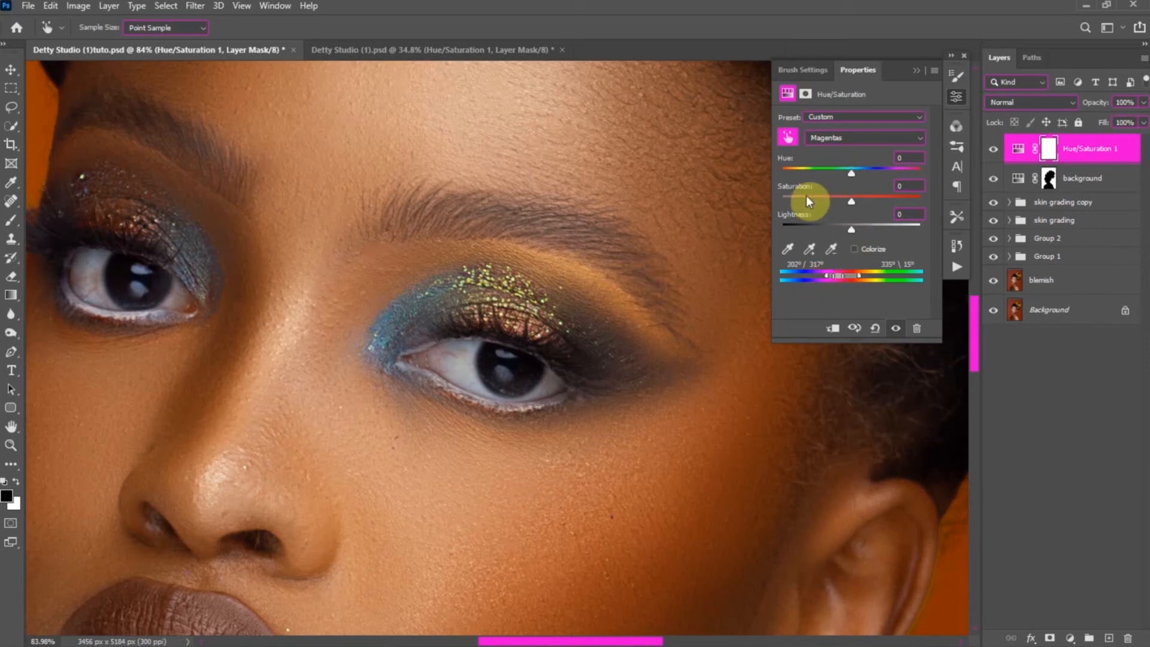
- Adjust the Magentas range's sliders, lowering its saturation to neutralise the redness in the eye whites
drag(810, 208, 906, 234)
drag(853, 174, 895, 182)
drag(886, 187, 789, 181)
drag(803, 200, 806, 199)
click(917, 70)
- Invert the new Hue/Saturation layer's mask to black to hide the correction from the whole image
scroll(488, 317, down, 5)
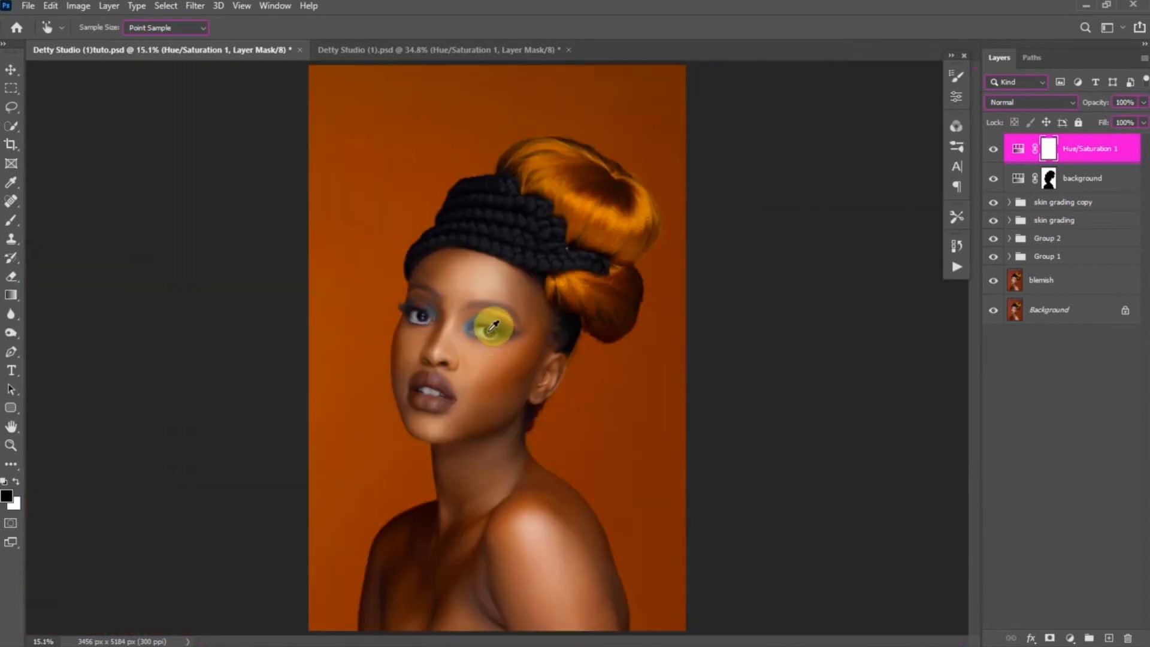
scroll(493, 328, up, 4)
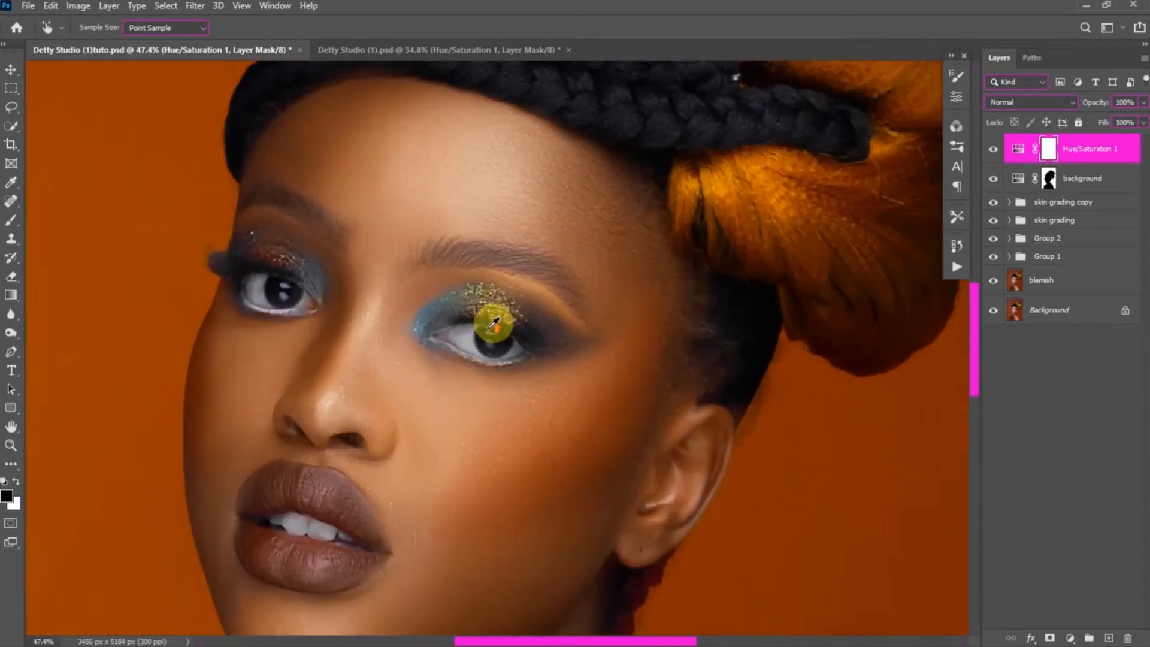
key(ctrl+i)
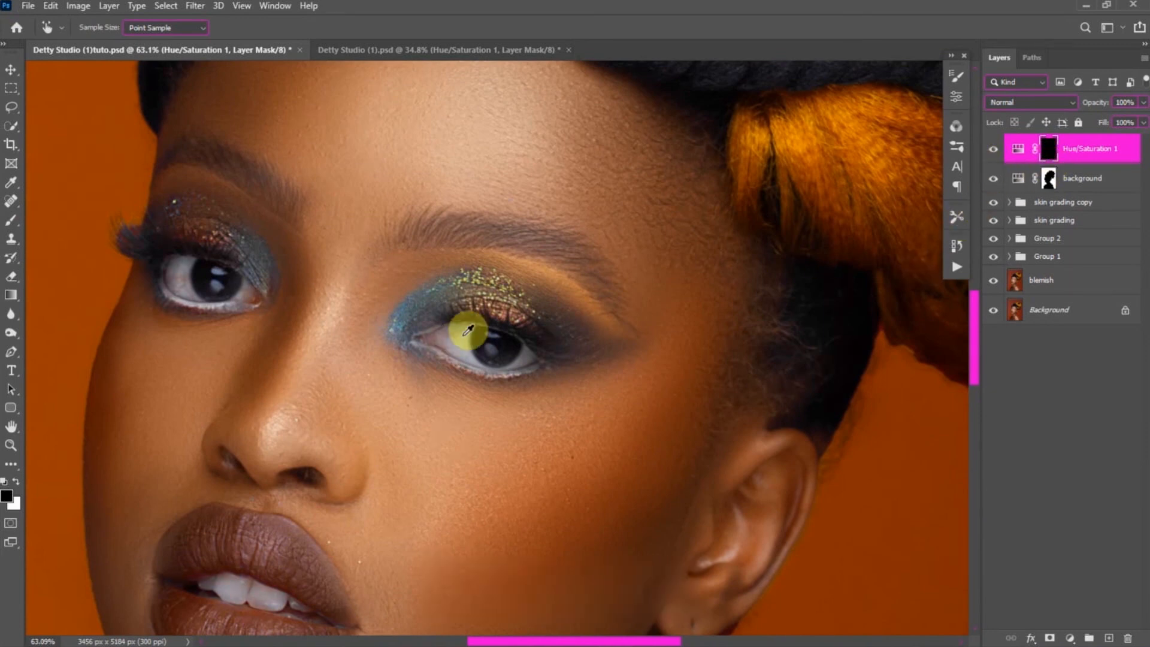
- Switch to the Brush with white as foreground colour and reduce its size to 40 px for the eye white
scroll(466, 325, down, 4)
scroll(472, 313, up, 4)
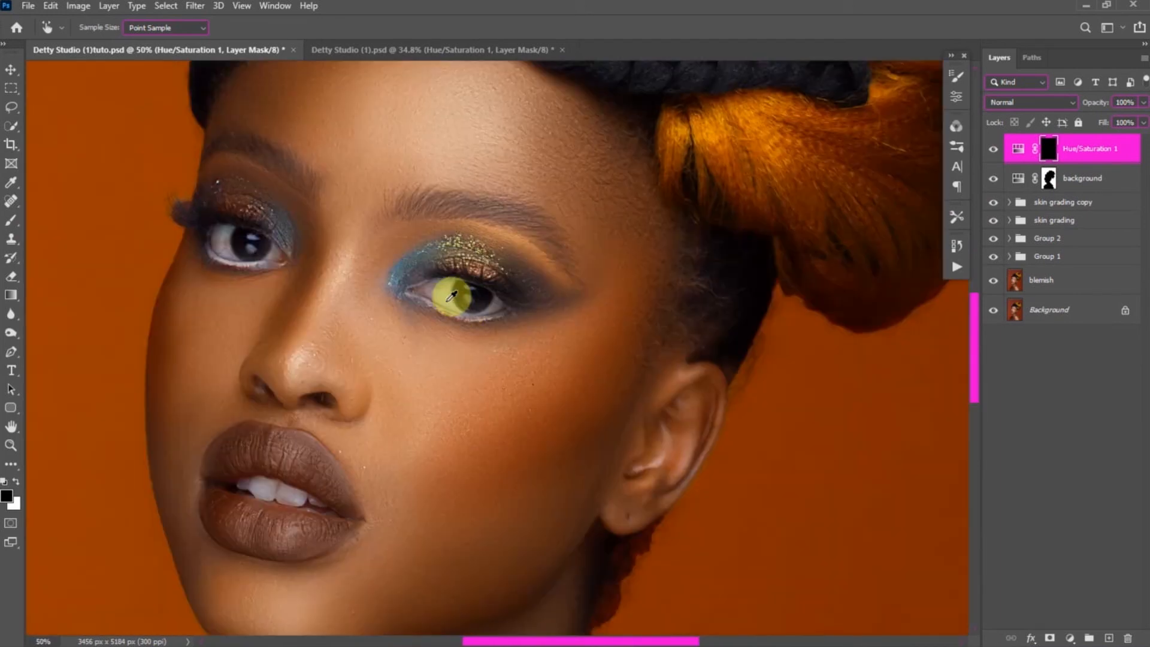
key(x)
click(10, 219)
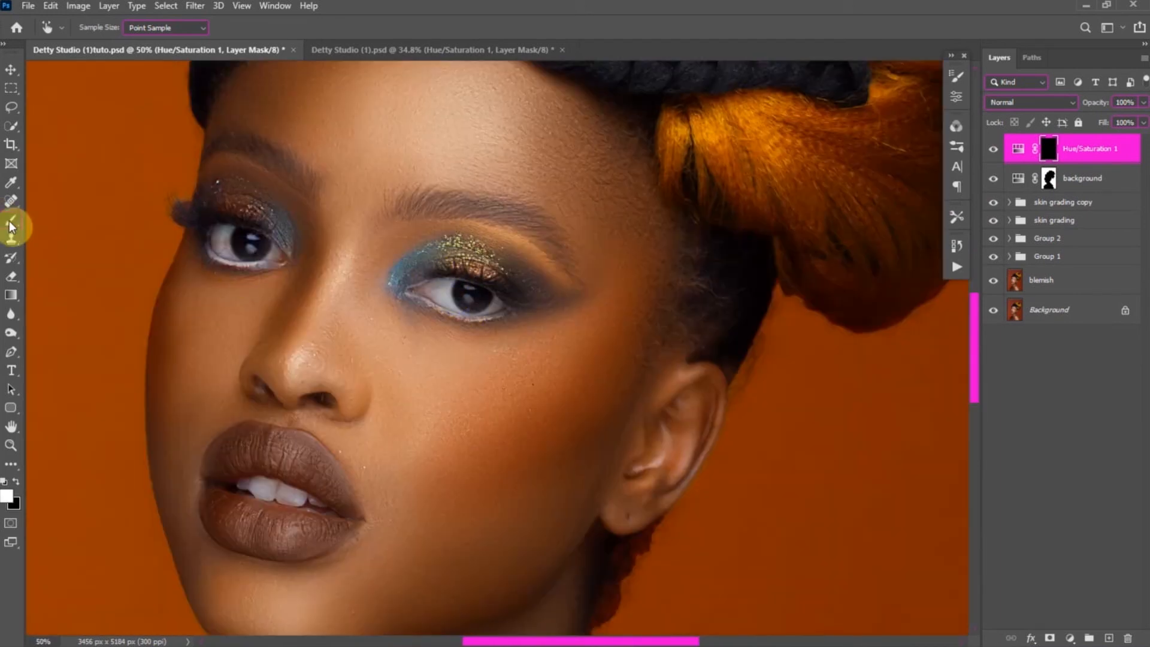
scroll(439, 277, up, 3)
scroll(448, 279, up, 1)
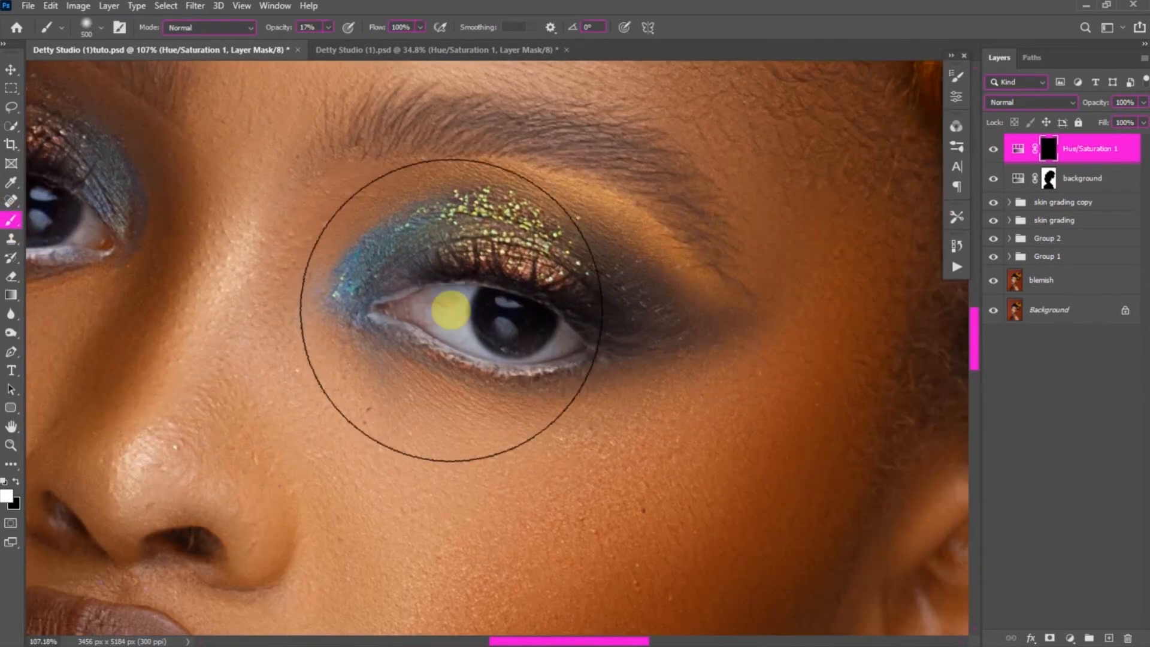
key([)
key([)
key([)
key([)
key([)
key([)
key([)
key([)
key([)
key([)
key([)
key([)
key([)
key([)
key([)
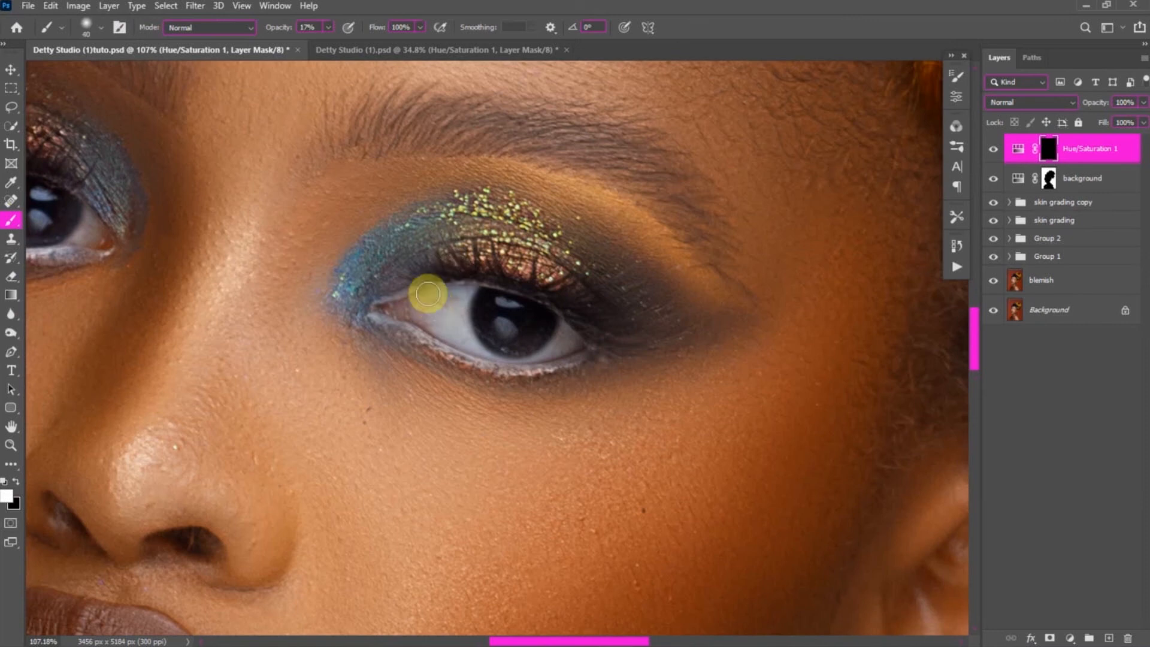
- Set the brush to 100% opacity and size 20, and paint the whites of both eyes into the Hue/Saturation mask
click(328, 27)
drag(328, 43, 400, 37)
click(448, 281)
key([)
key([)
key([)
key([)
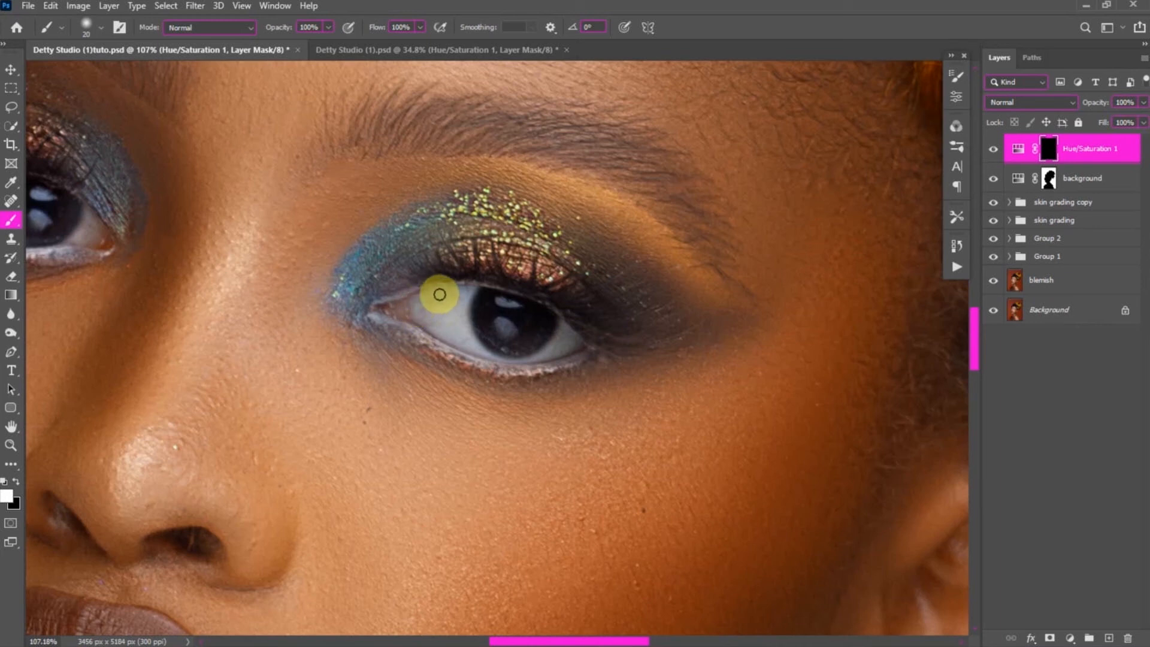
drag(581, 640, 497, 640)
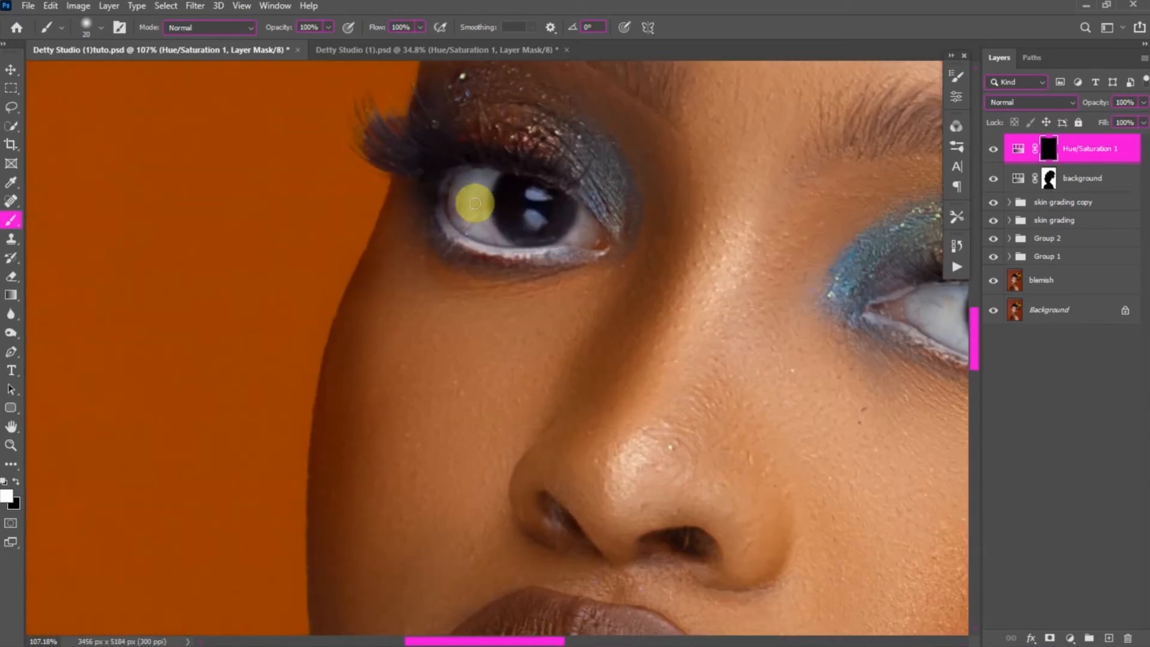
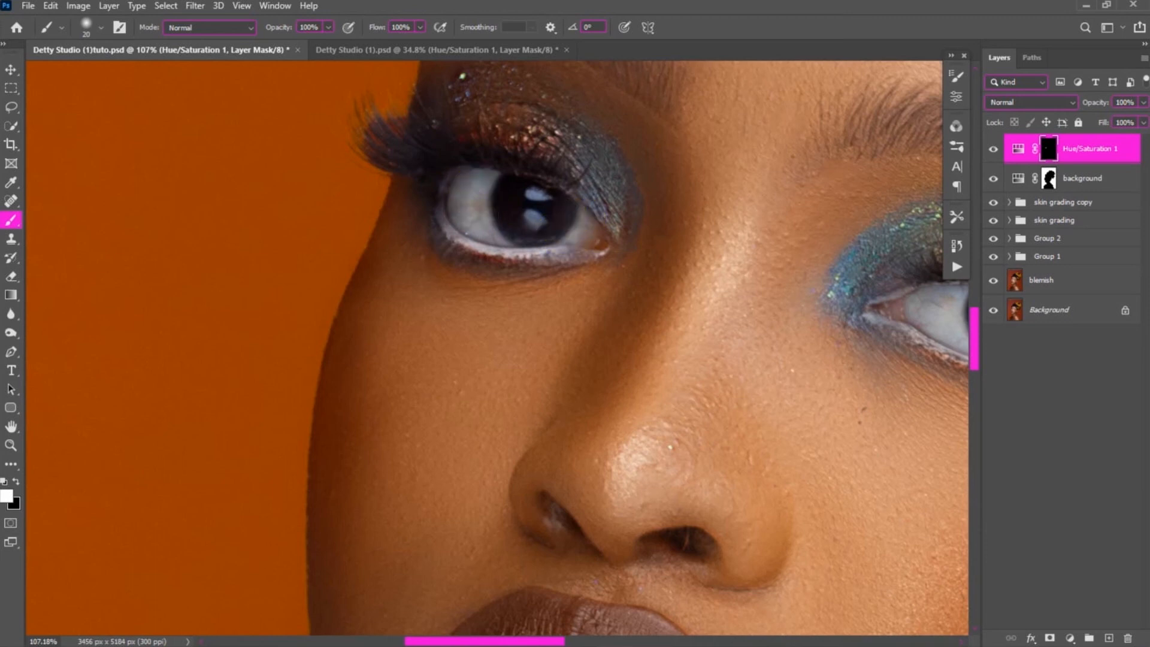
- Set the eye correction's Master range to Hue +3, Saturation -15 and Lightness +6, and compare the portrait with and without it
double_click(1018, 150)
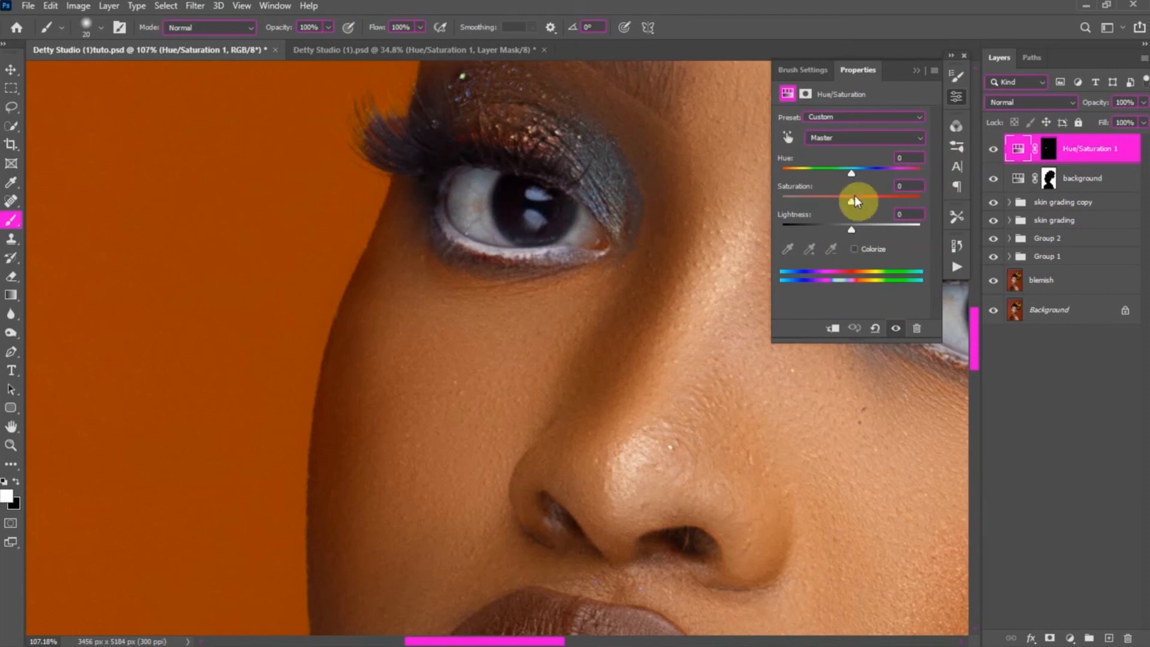
drag(851, 199, 852, 226)
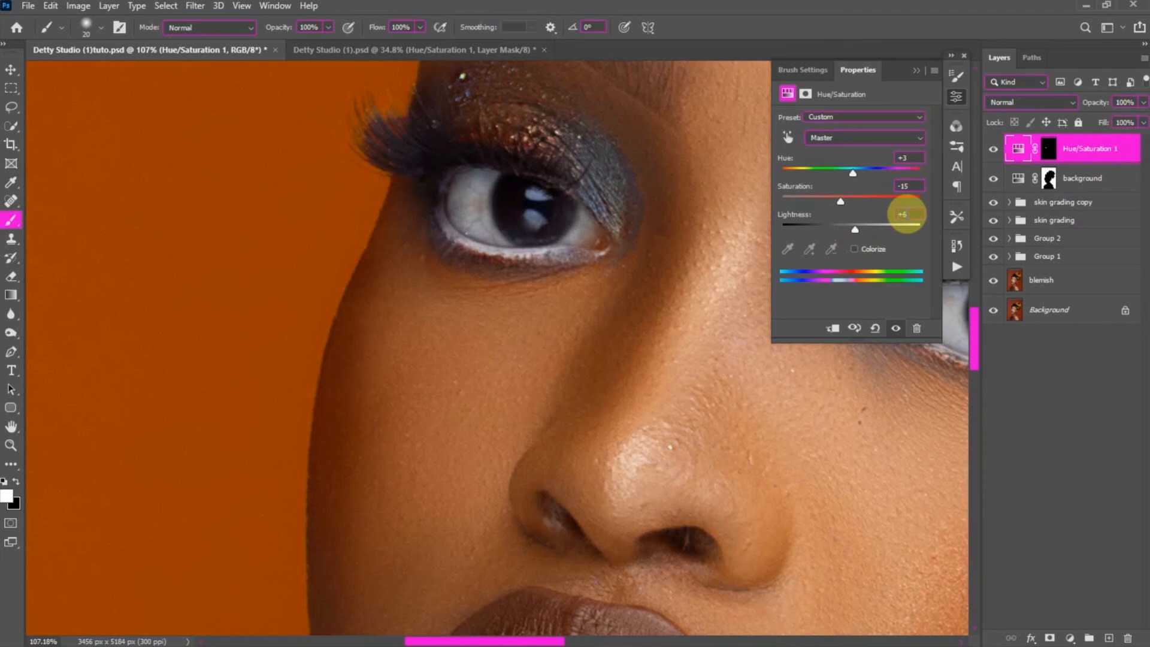
click(917, 70)
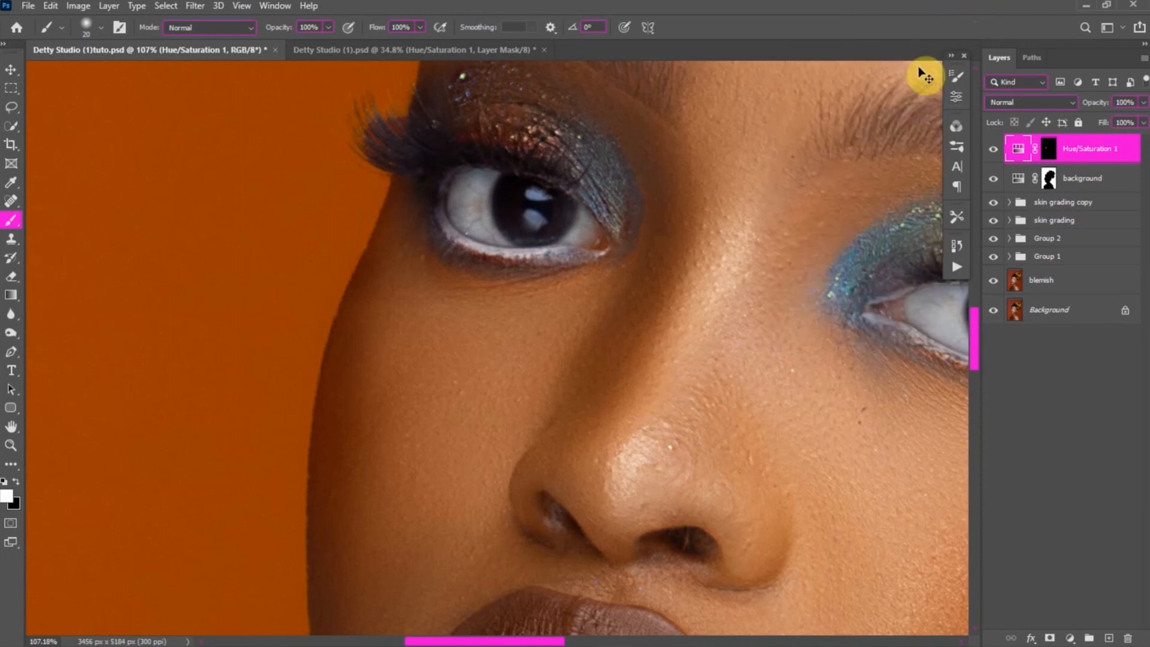
key(ctrl+0)
click(992, 150)
click(992, 150)
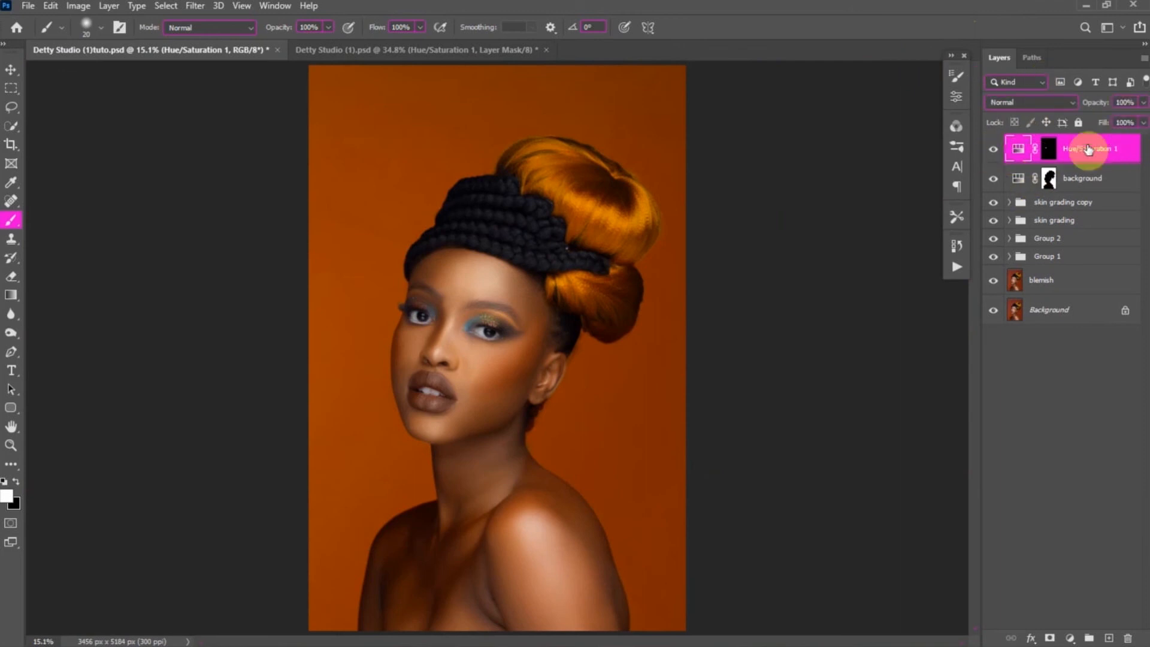
- Soften the Hue/Saturation layer's mask with a Gaussian Blur of 8.2 pixels
click(1047, 150)
key(ctrl+i)
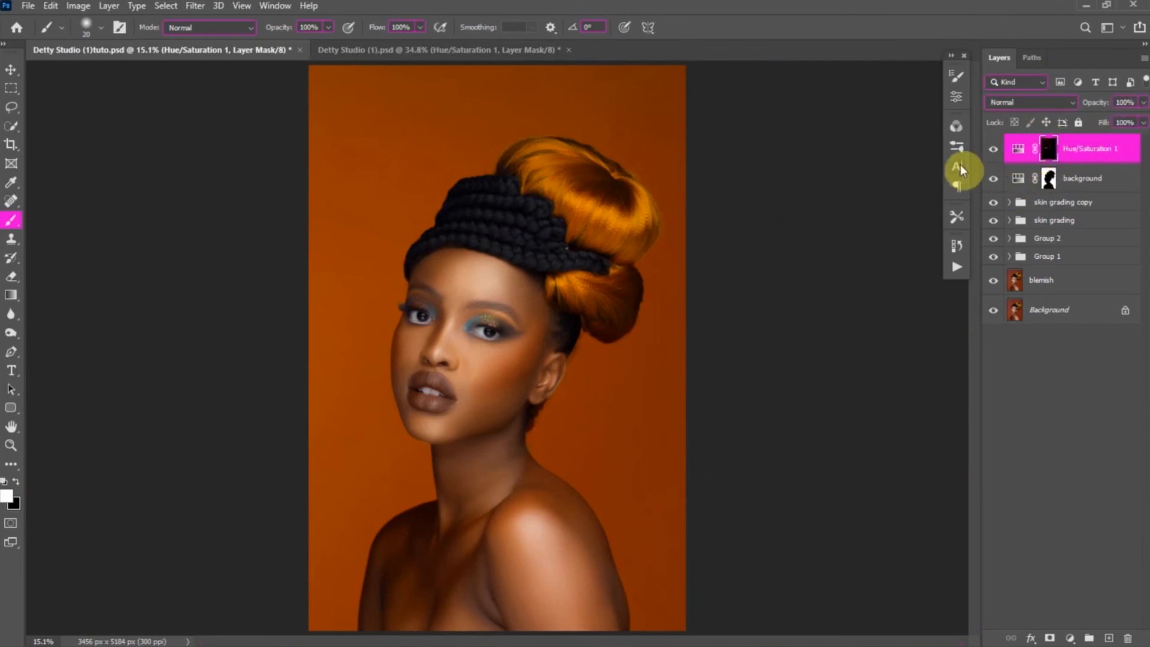
click(195, 6)
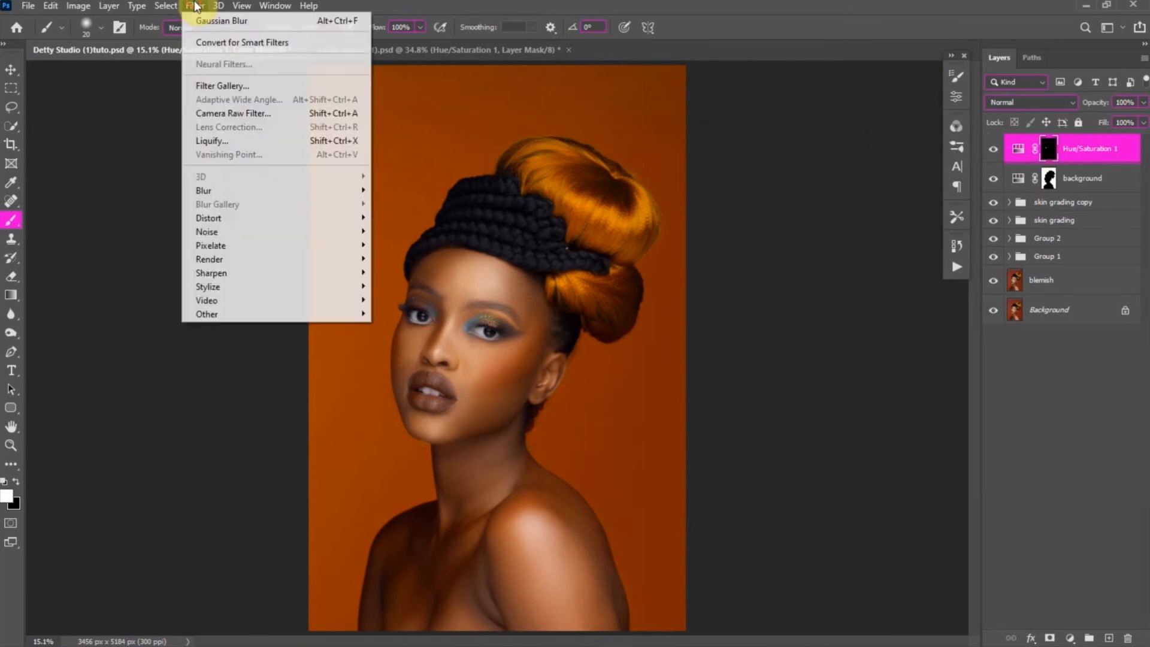
mouse_move(357, 190)
click(401, 243)
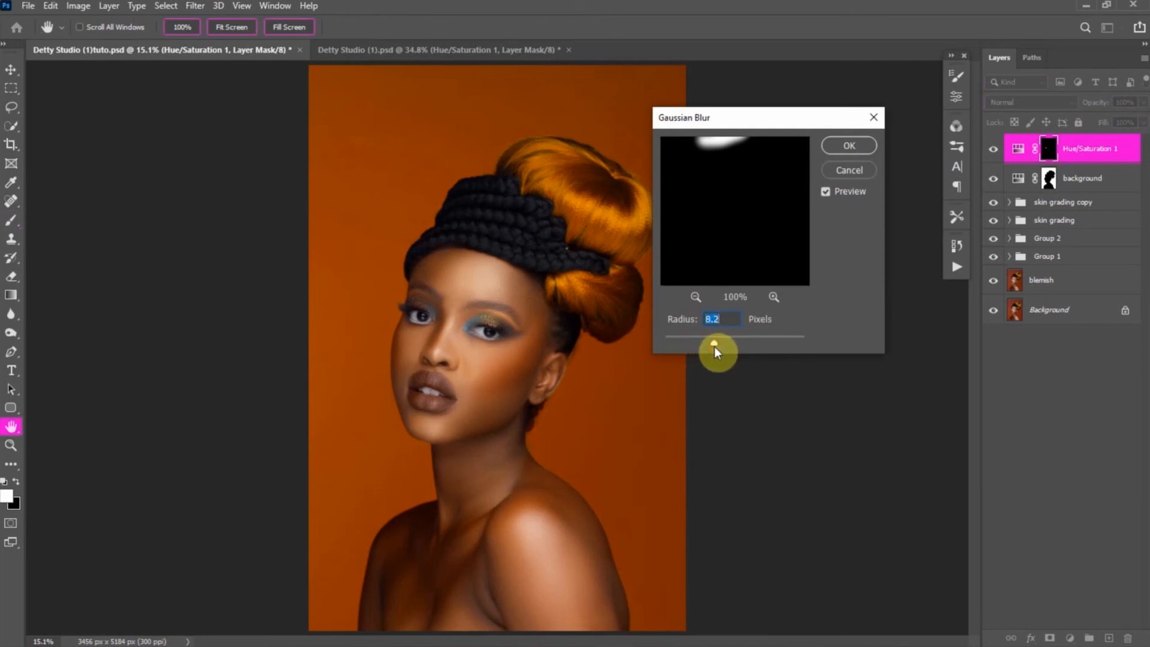
click(850, 146)
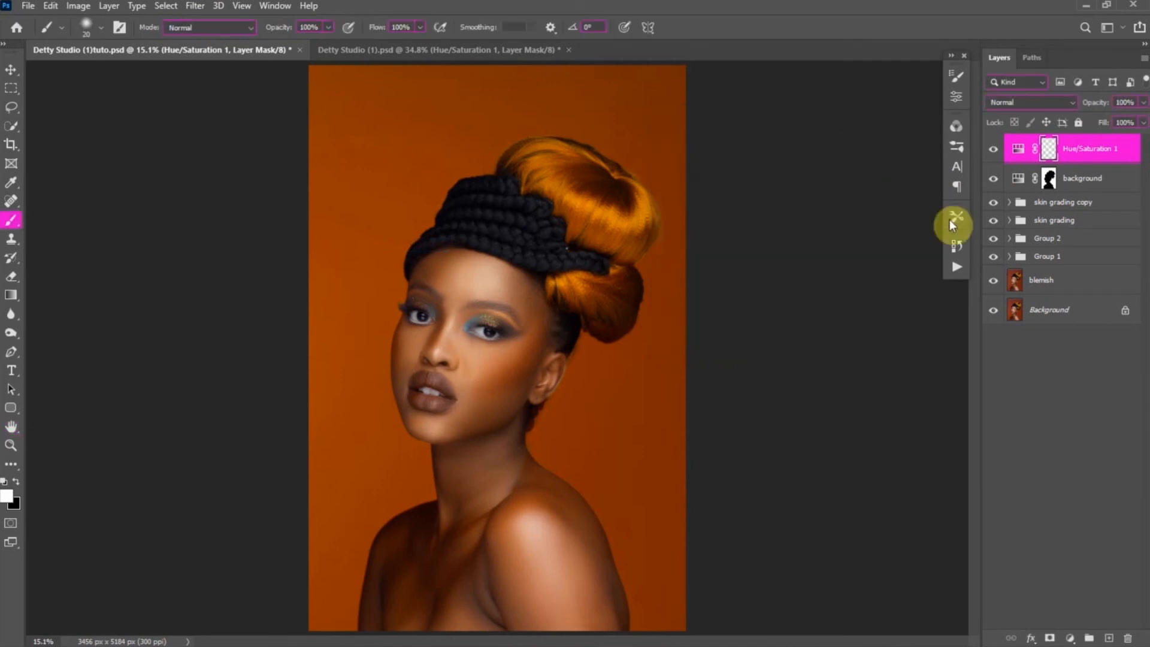
- Compare the portrait with and without the eye correction and lower the layer's opacity to 76%
click(993, 150)
click(993, 151)
click(1142, 102)
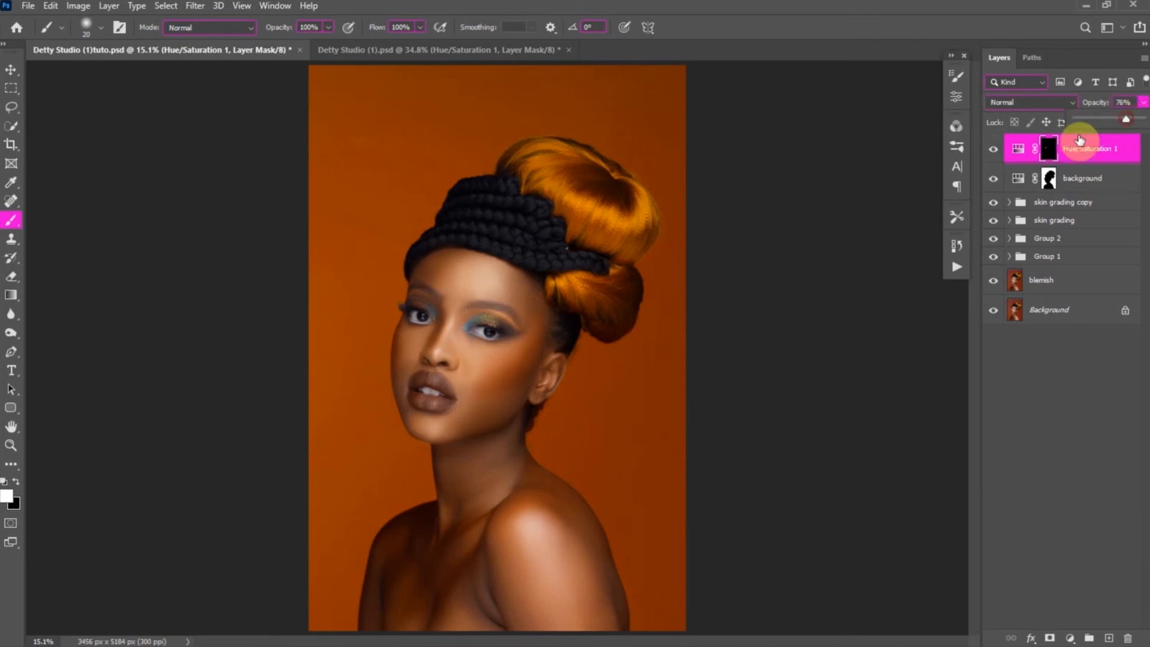
click(994, 151)
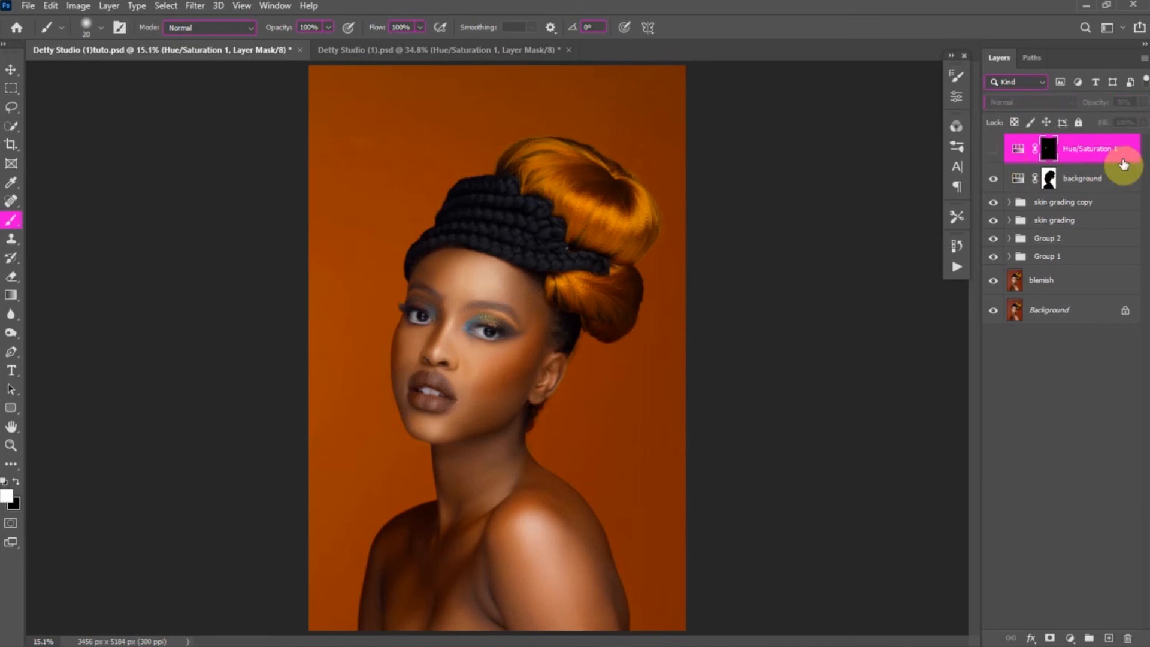
- Rename the Hue/Saturation 1 layer as "eye whitenening"
double_click(1082, 151)
text(eye whitenening)
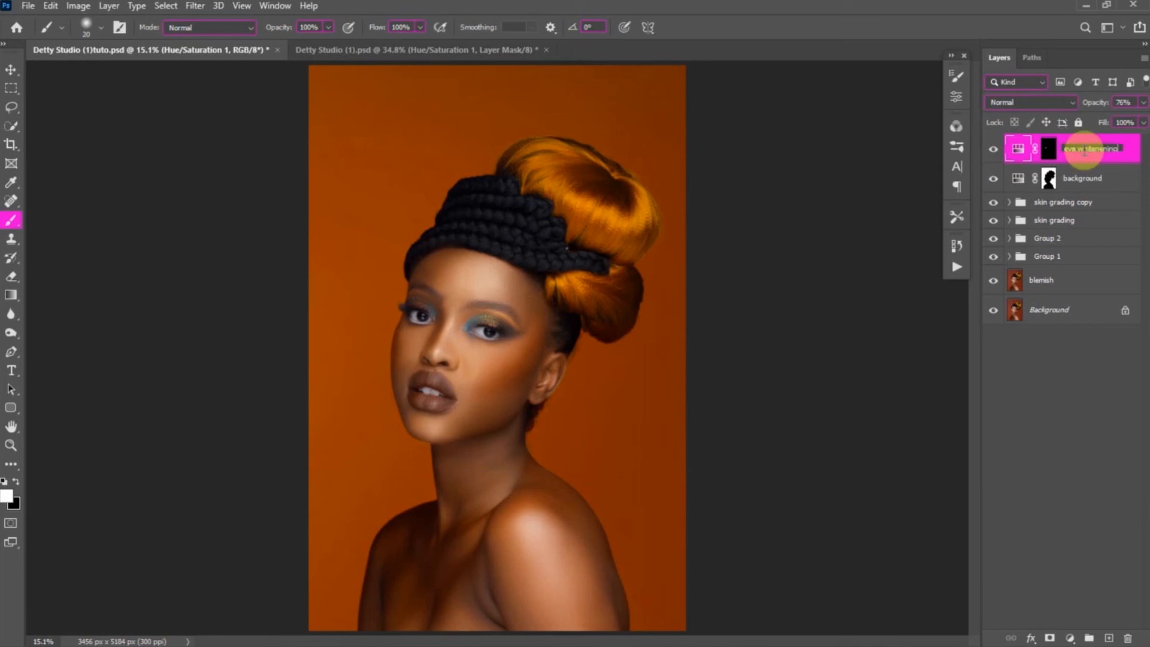
key(Return)
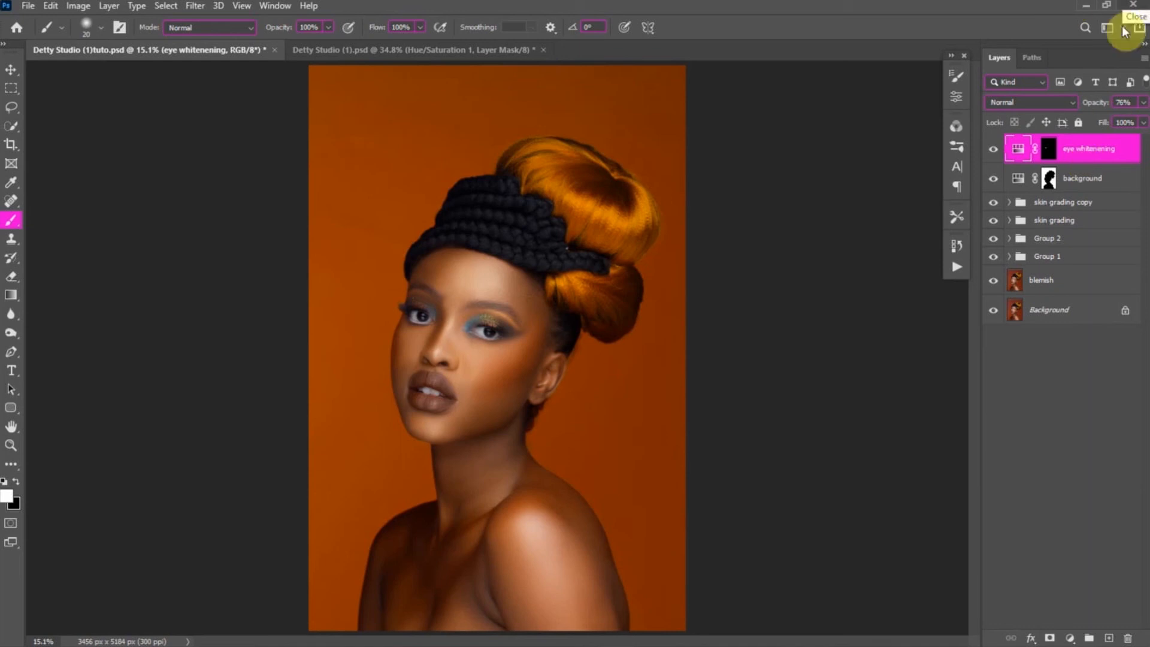
- Set the eye whitenening layer's opacity to 82% and deselect the layer
click(1142, 102)
drag(1124, 119, 1130, 123)
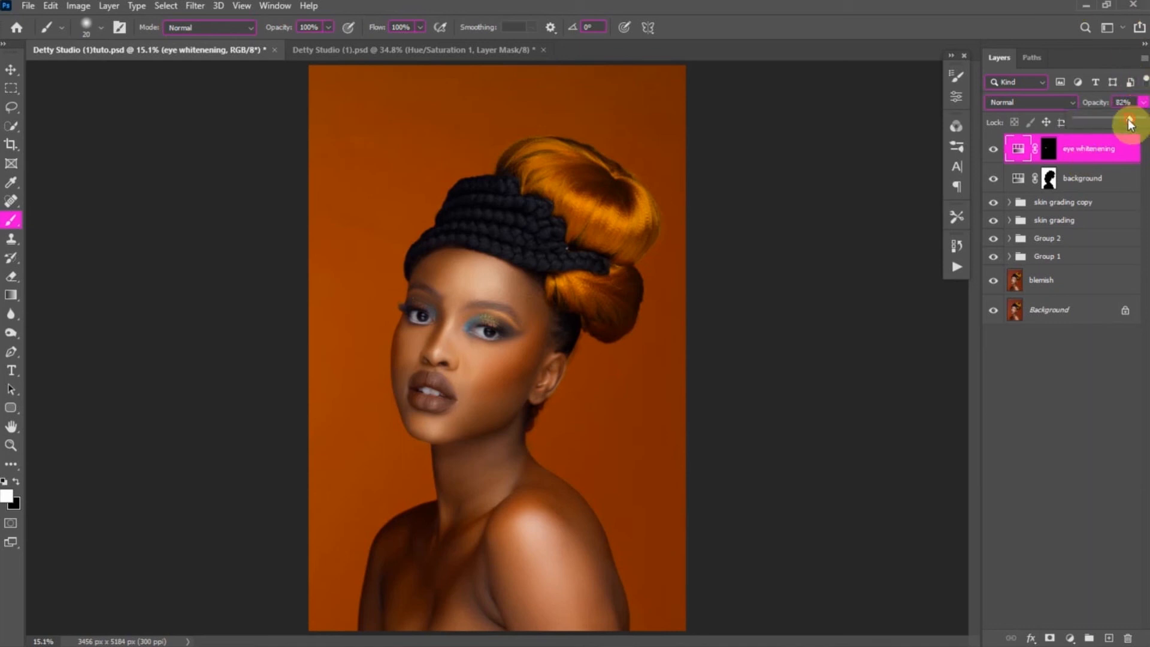
click(1051, 386)
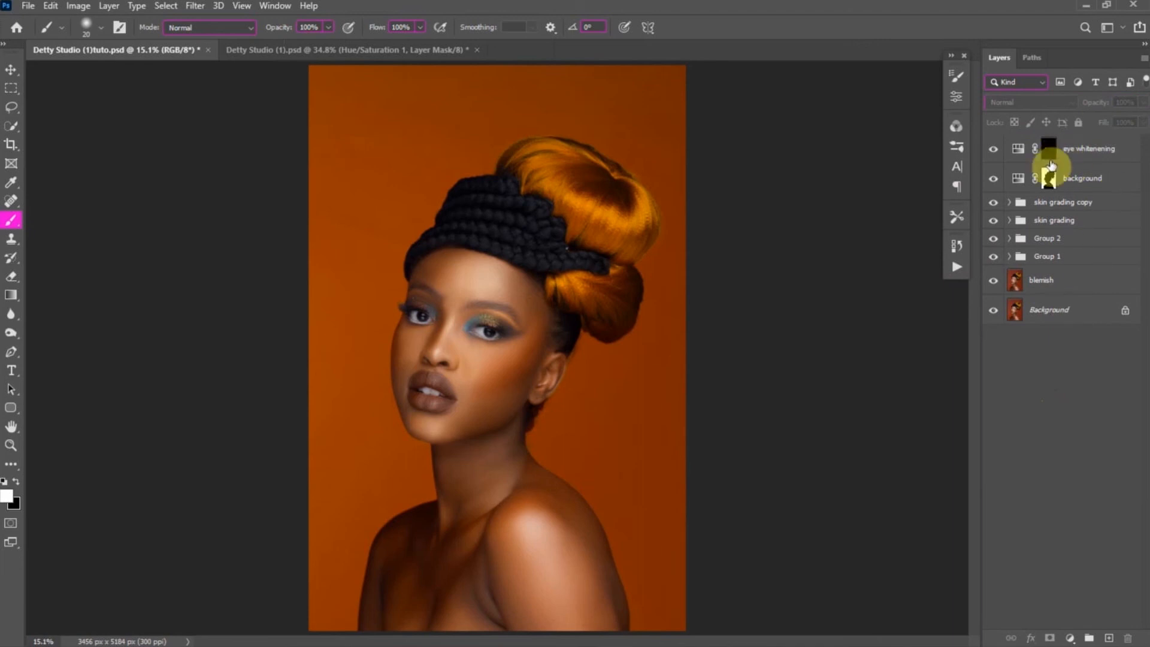
- Create a new layer above eye whitenening in Soft Light mode, filled with the 50% gray neutral colour
click(1078, 151)
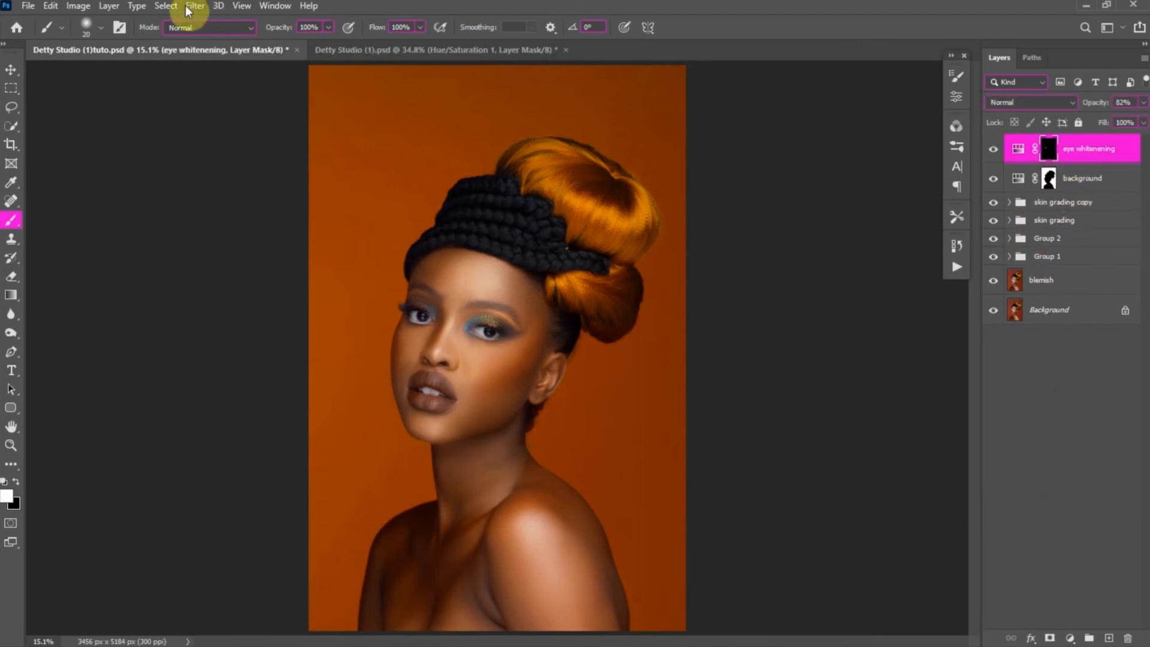
click(107, 6)
mouse_move(136, 5)
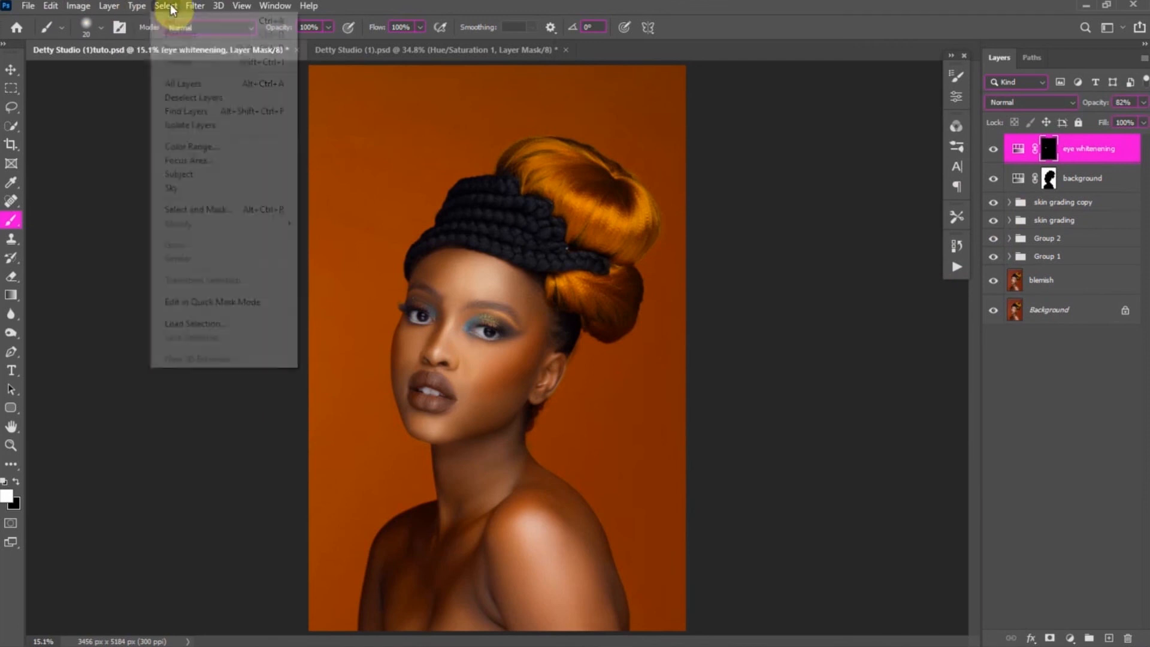
mouse_move(187, 21)
click(280, 23)
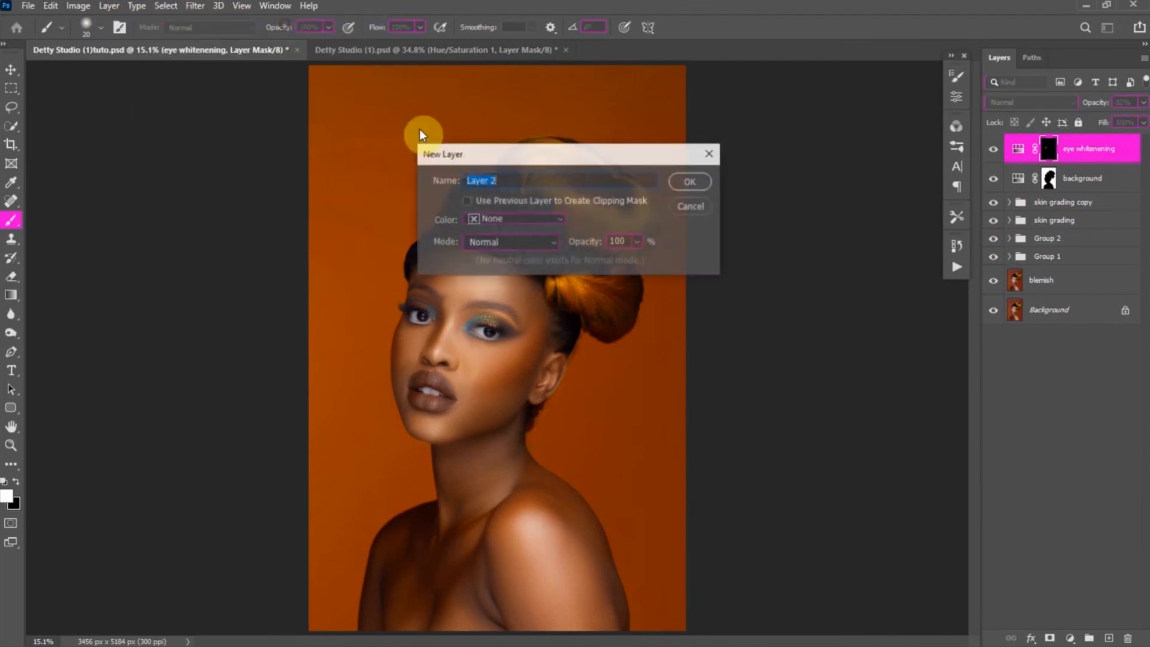
click(518, 242)
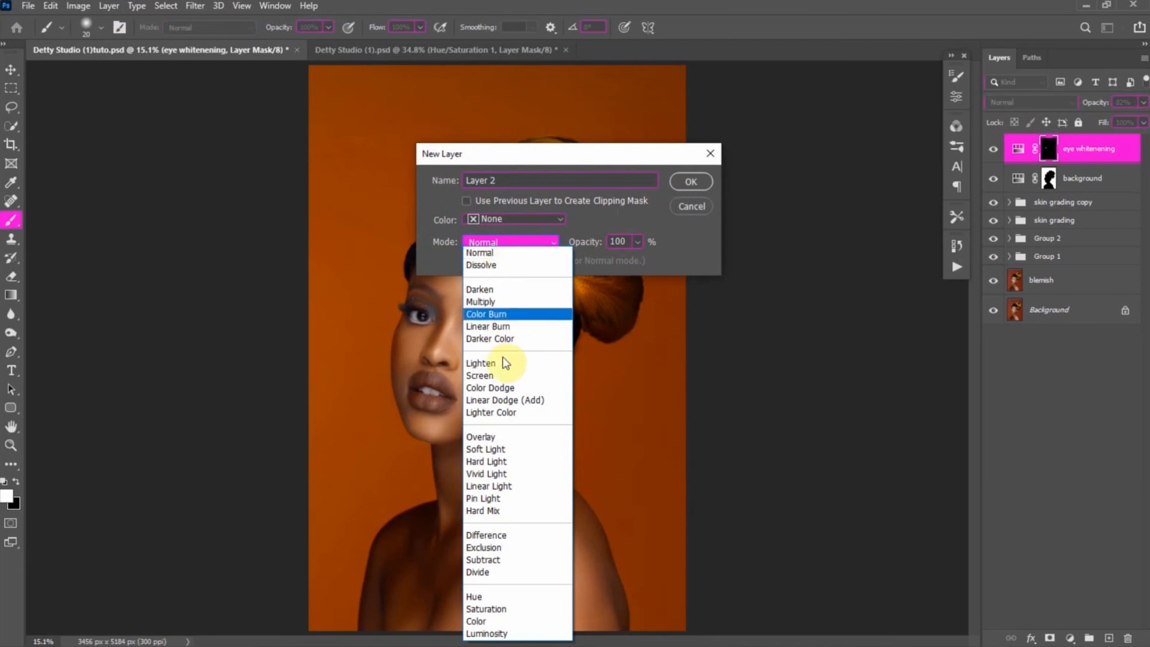
click(507, 449)
click(466, 260)
click(523, 243)
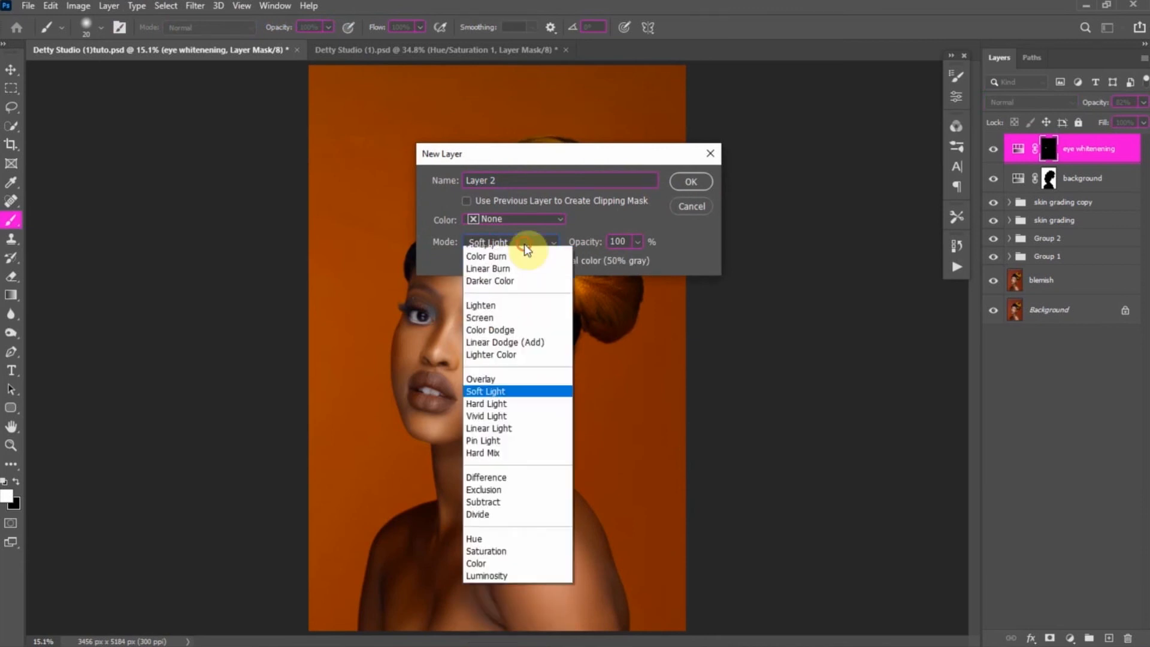
click(519, 252)
click(516, 243)
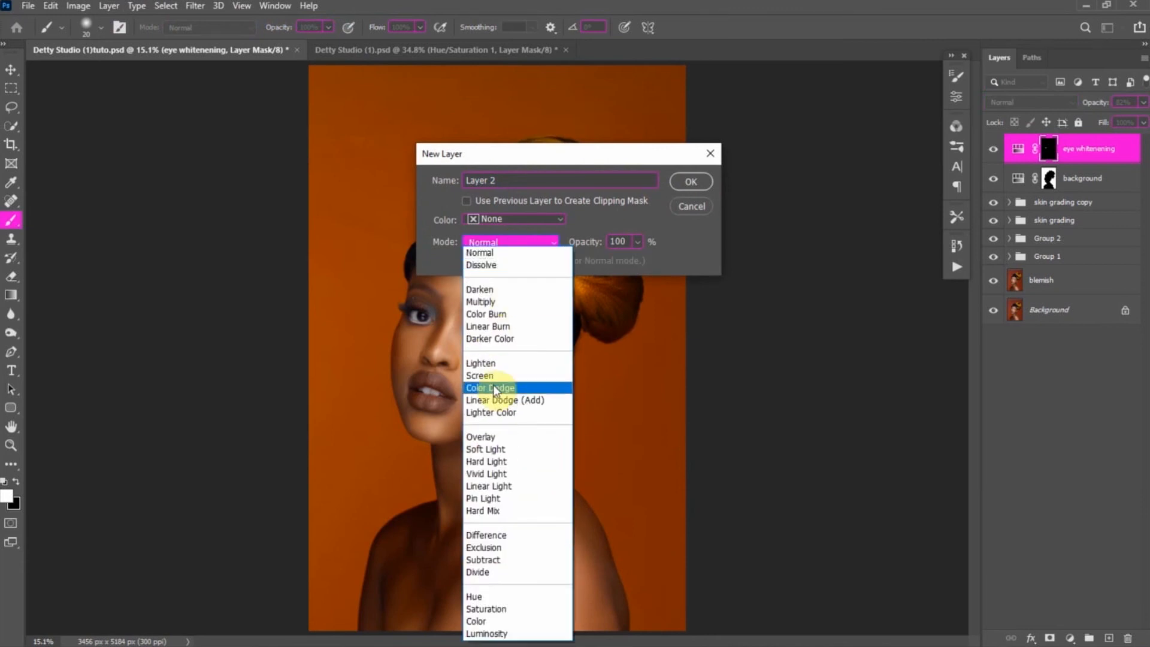
click(486, 449)
click(690, 181)
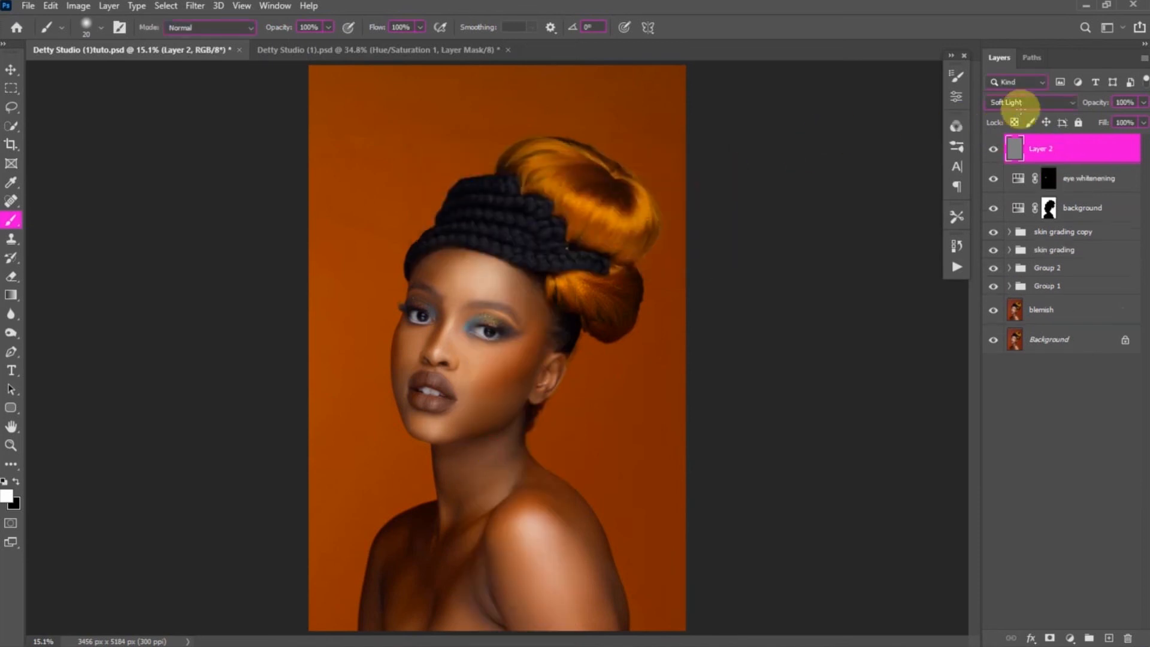
- Set Layer 2 to Normal blending and apply the Texturizer filter with Sandstone texture, 100% scaling, relief 4 and Bottom Right light
click(1025, 102)
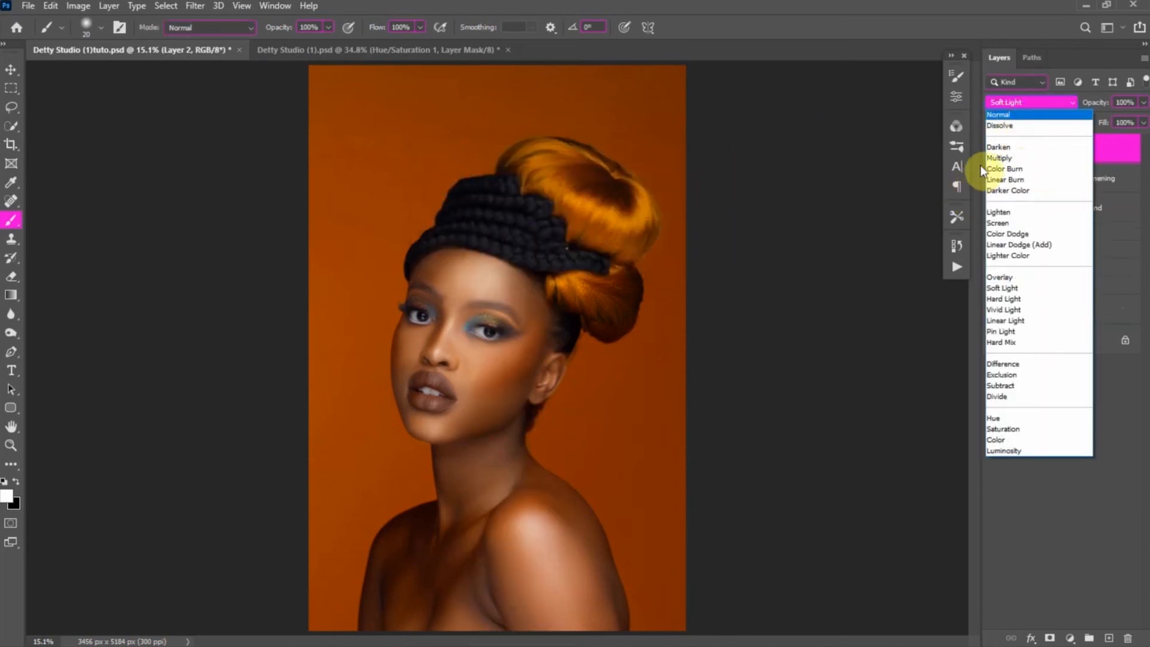
click(998, 115)
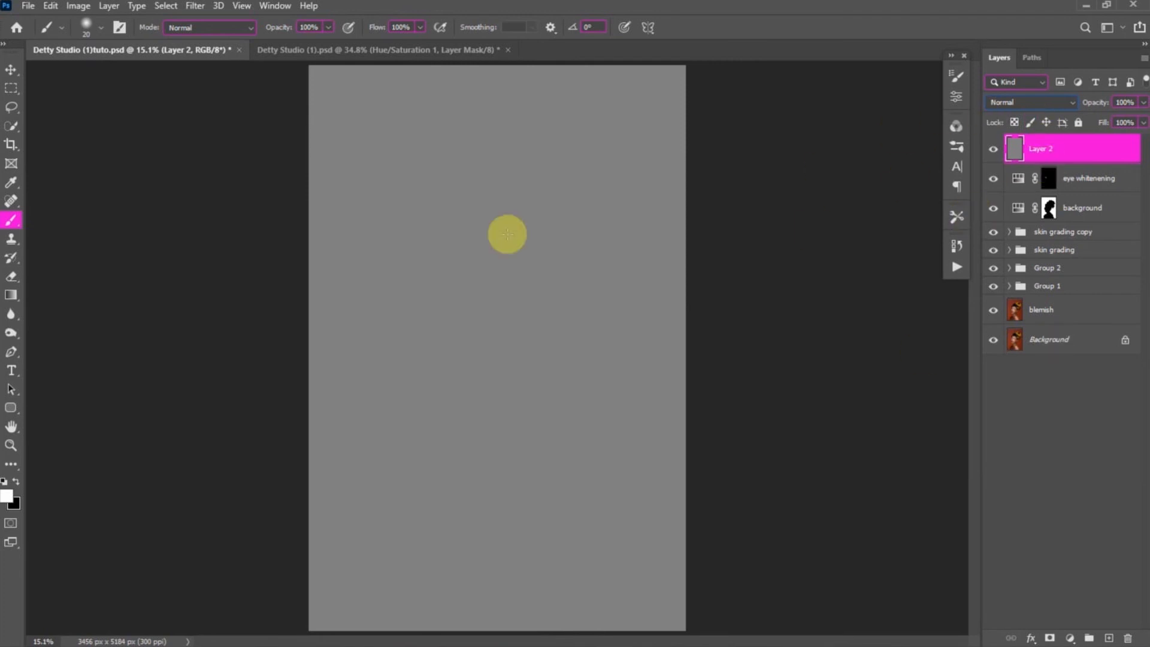
click(195, 5)
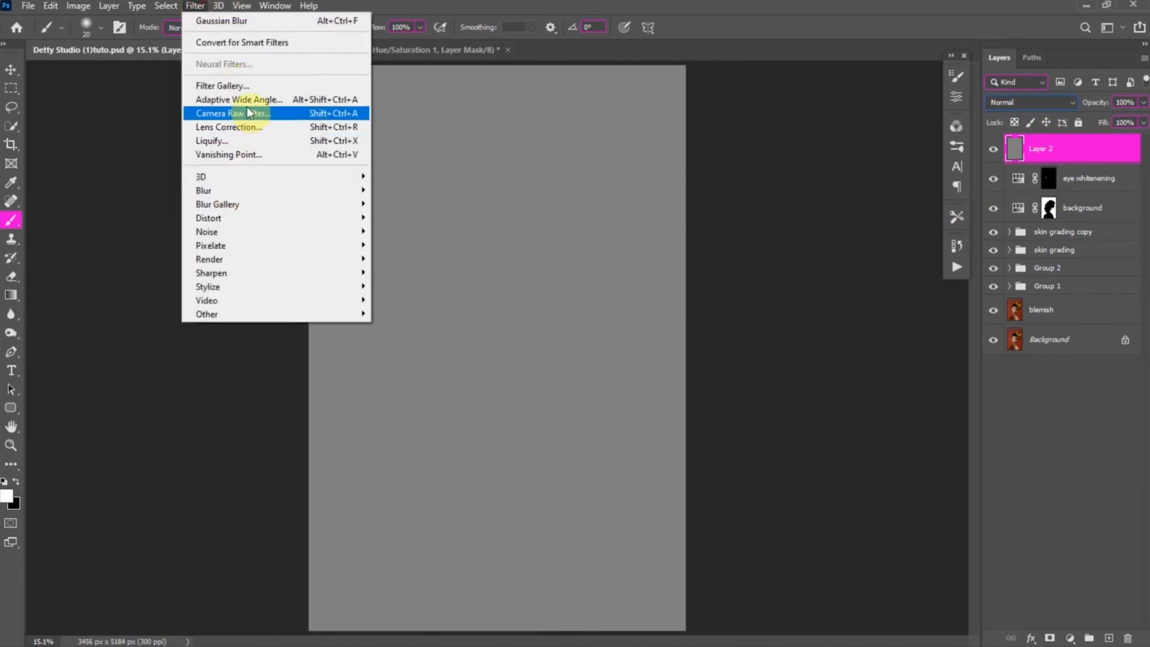
click(232, 85)
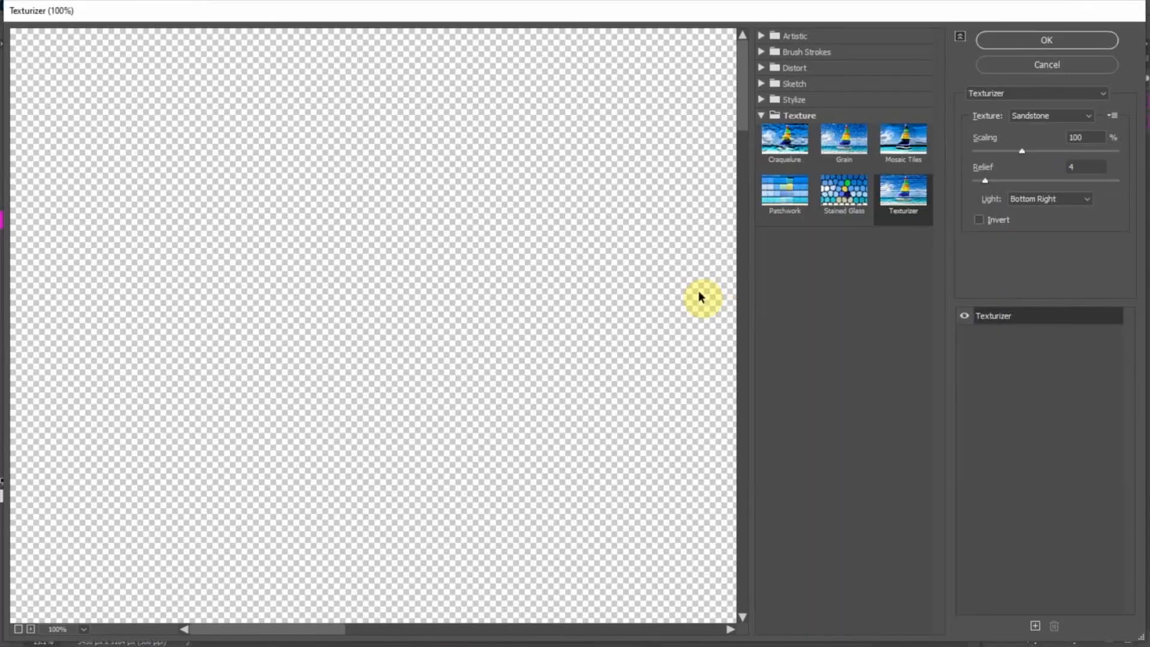
click(903, 192)
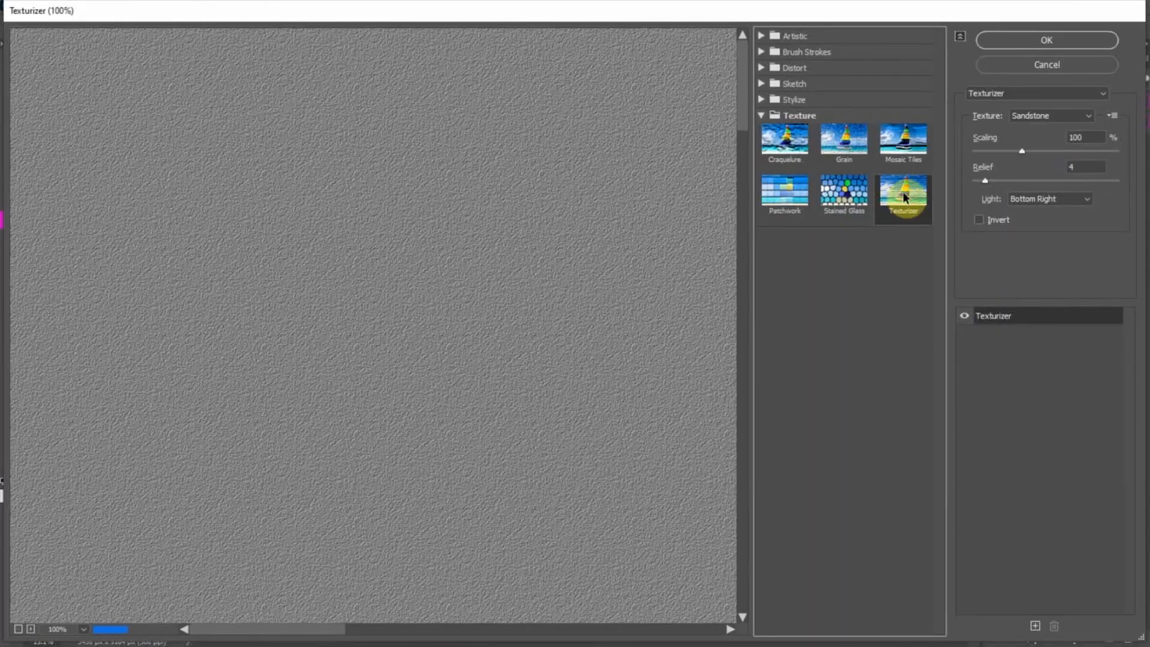
click(1047, 117)
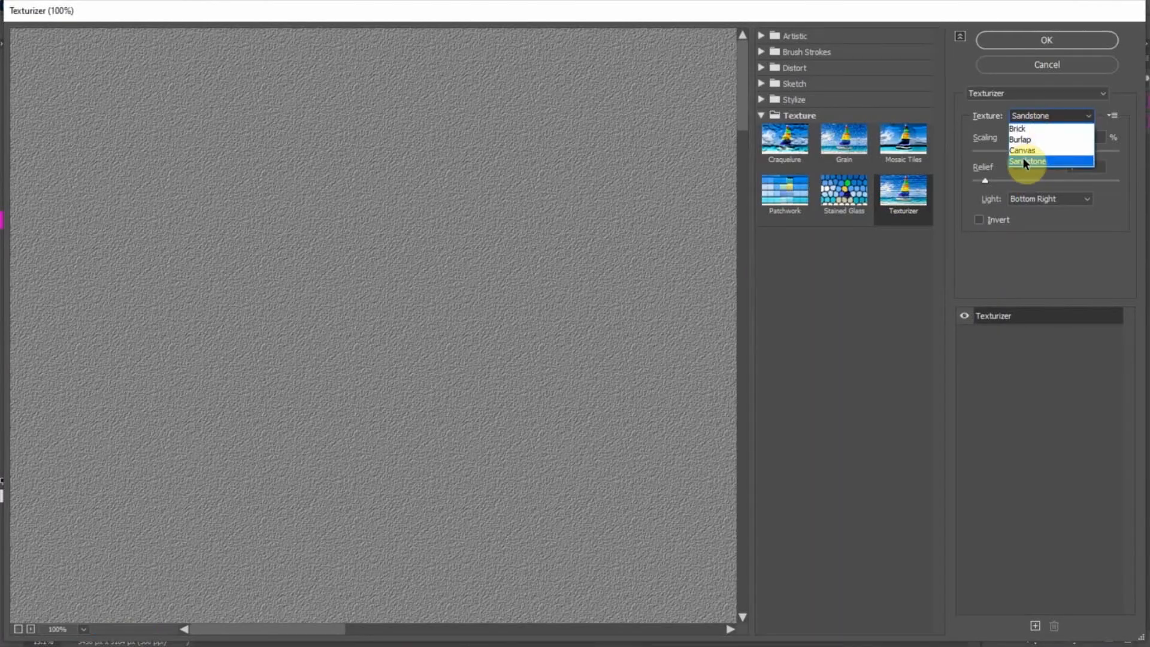
click(1023, 162)
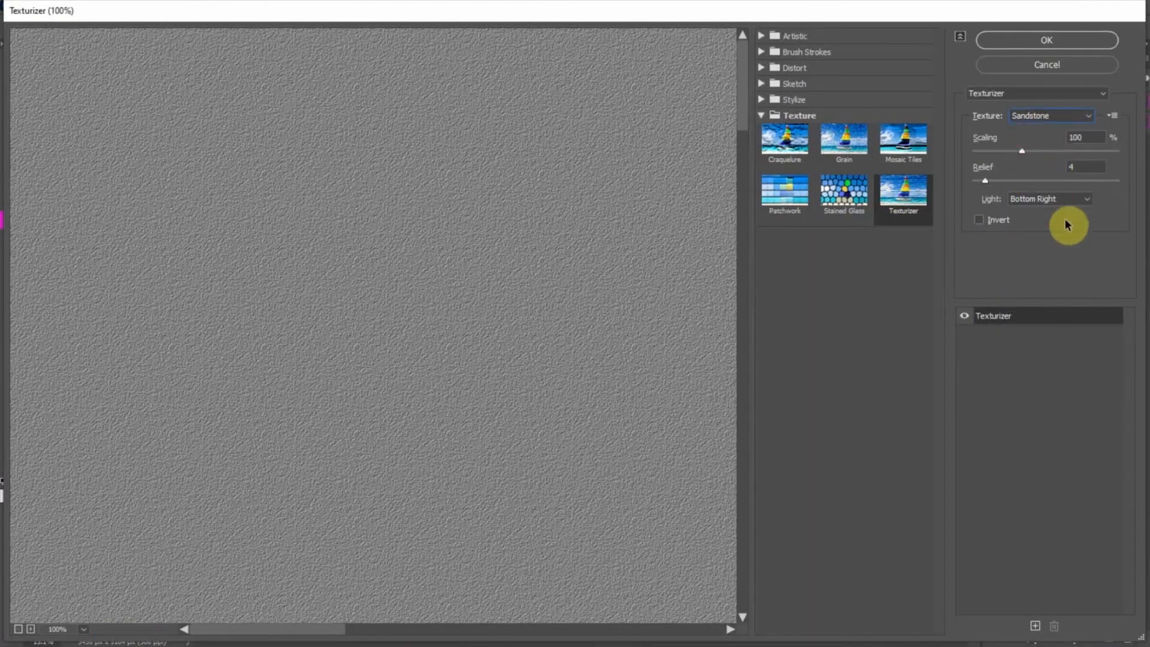
click(1030, 198)
click(1031, 284)
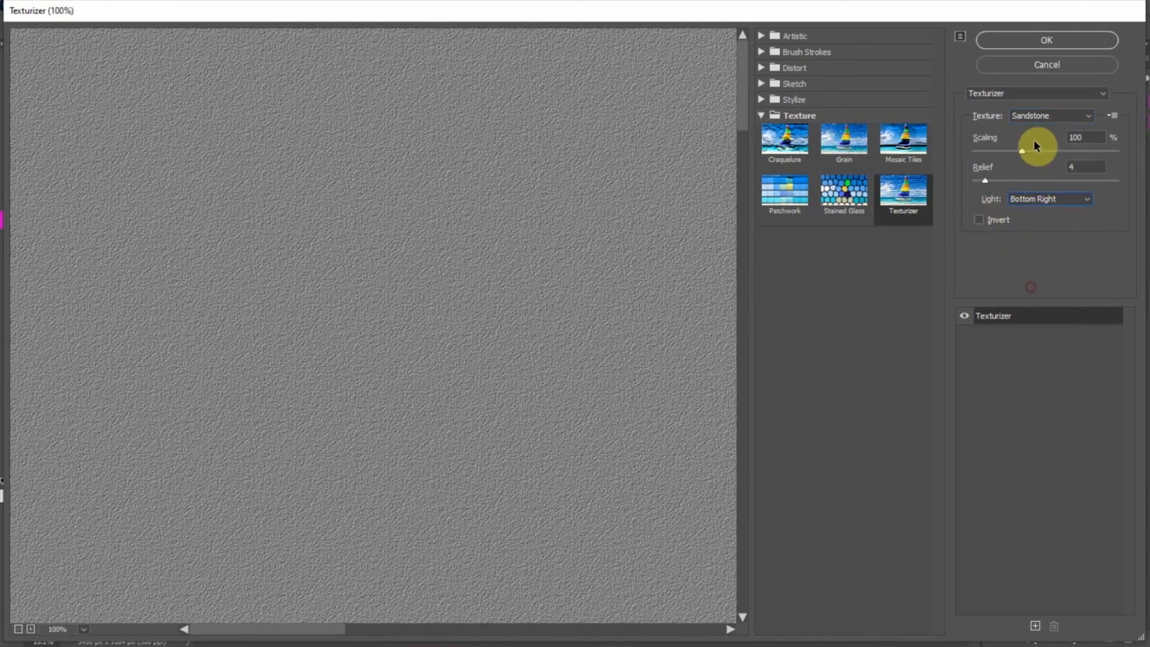
click(1028, 39)
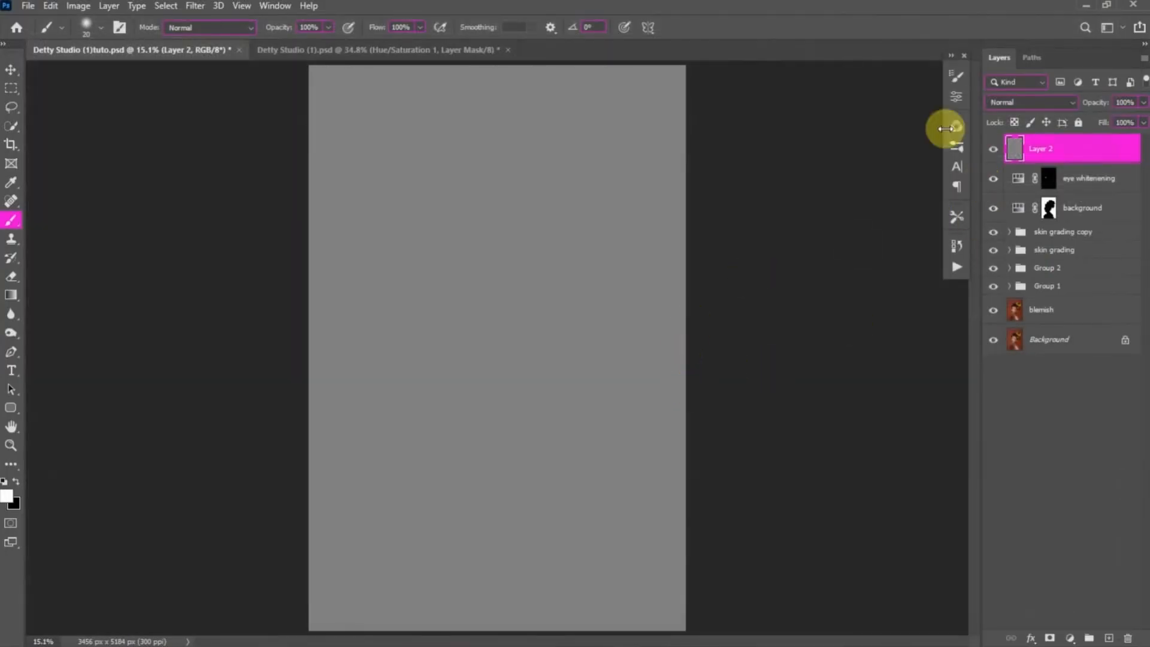
- Apply an Emboss filter to Layer 2 with a 90° angle, 15-pixel height and 95% amount
click(993, 149)
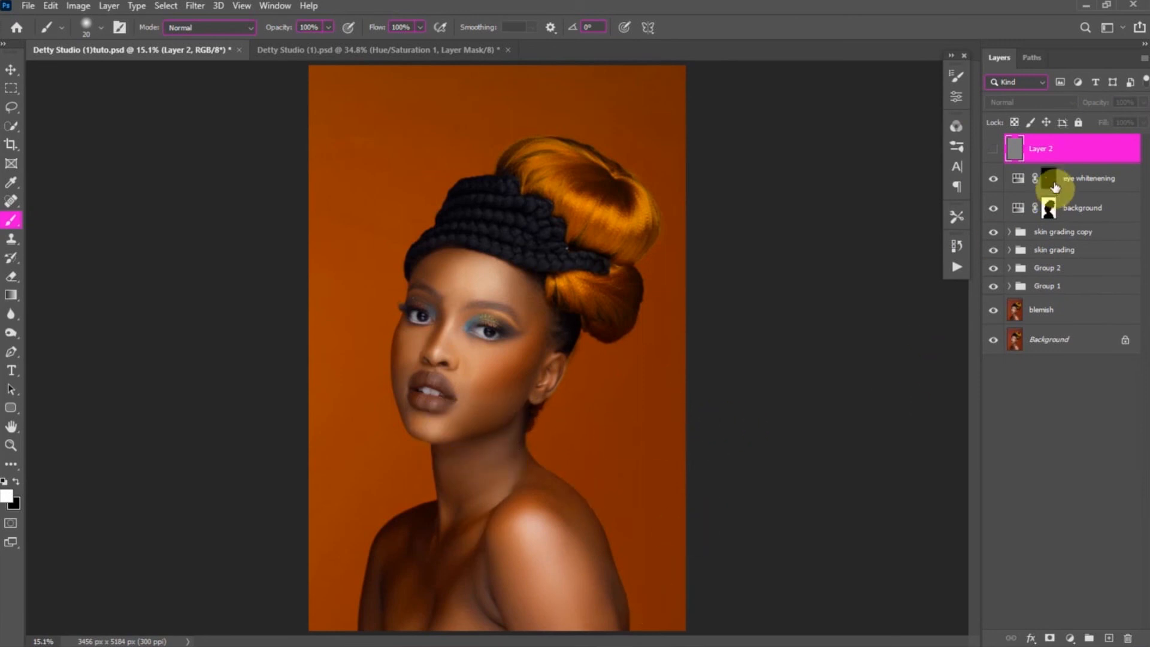
click(994, 155)
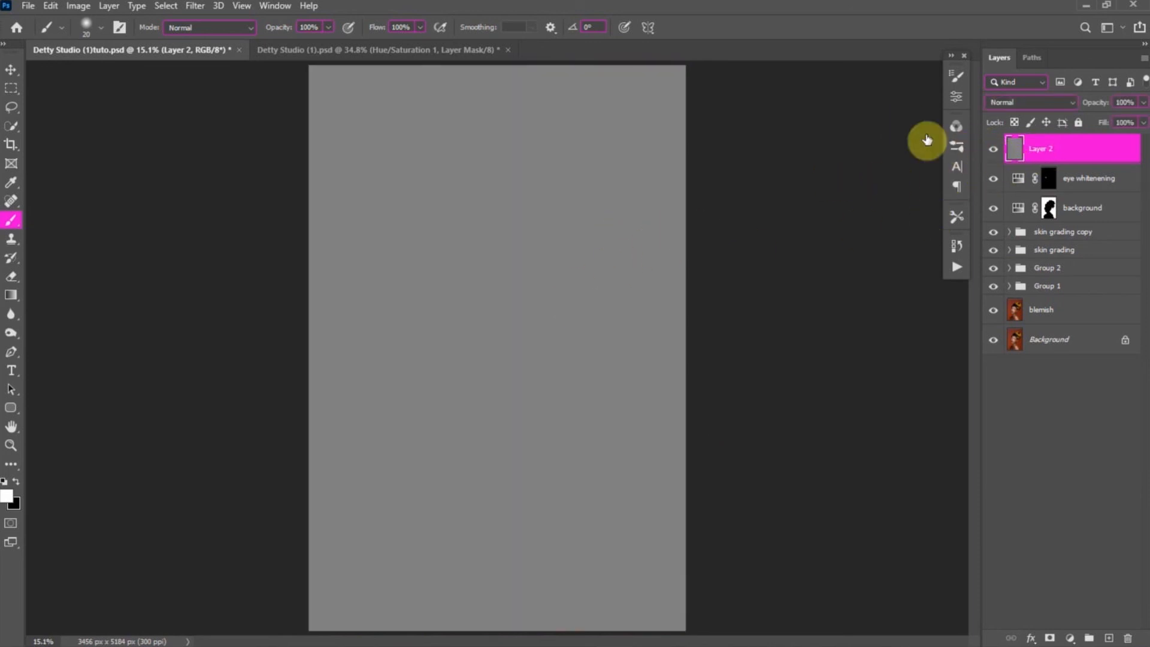
click(195, 6)
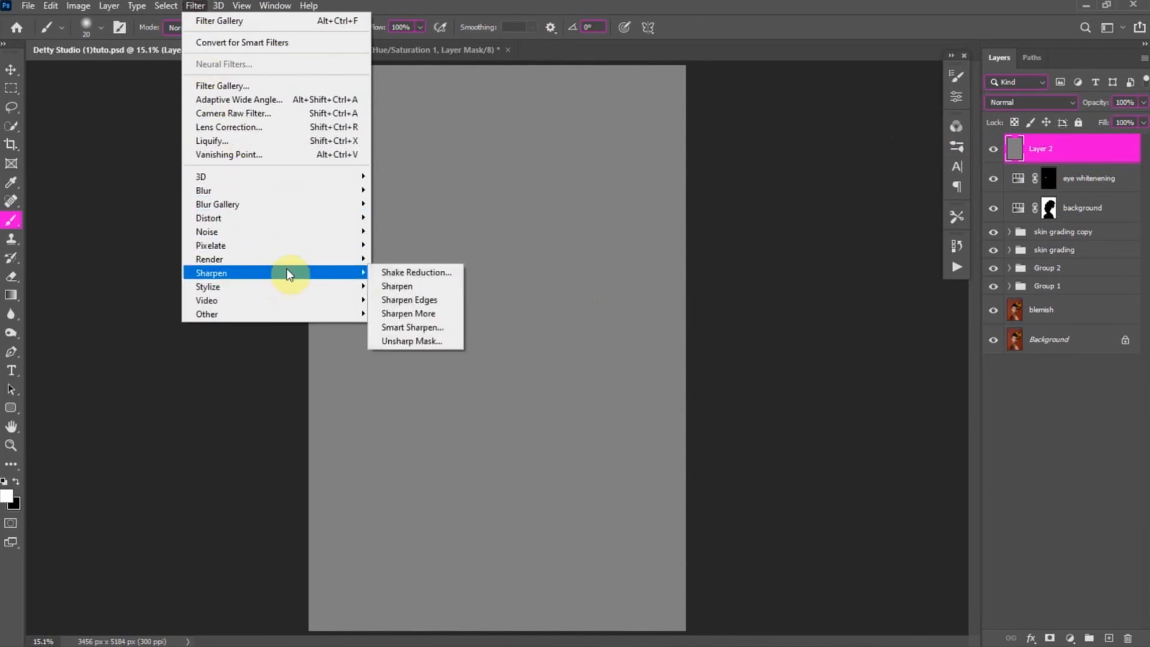
mouse_move(334, 286)
click(406, 299)
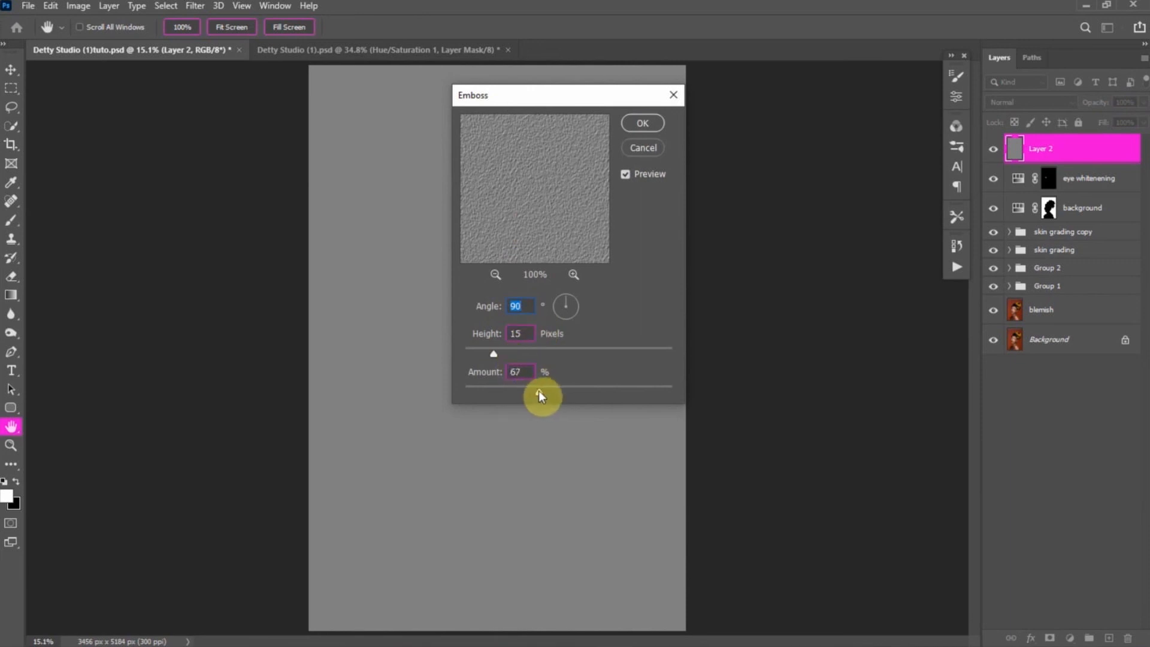
drag(562, 390, 627, 391)
click(624, 393)
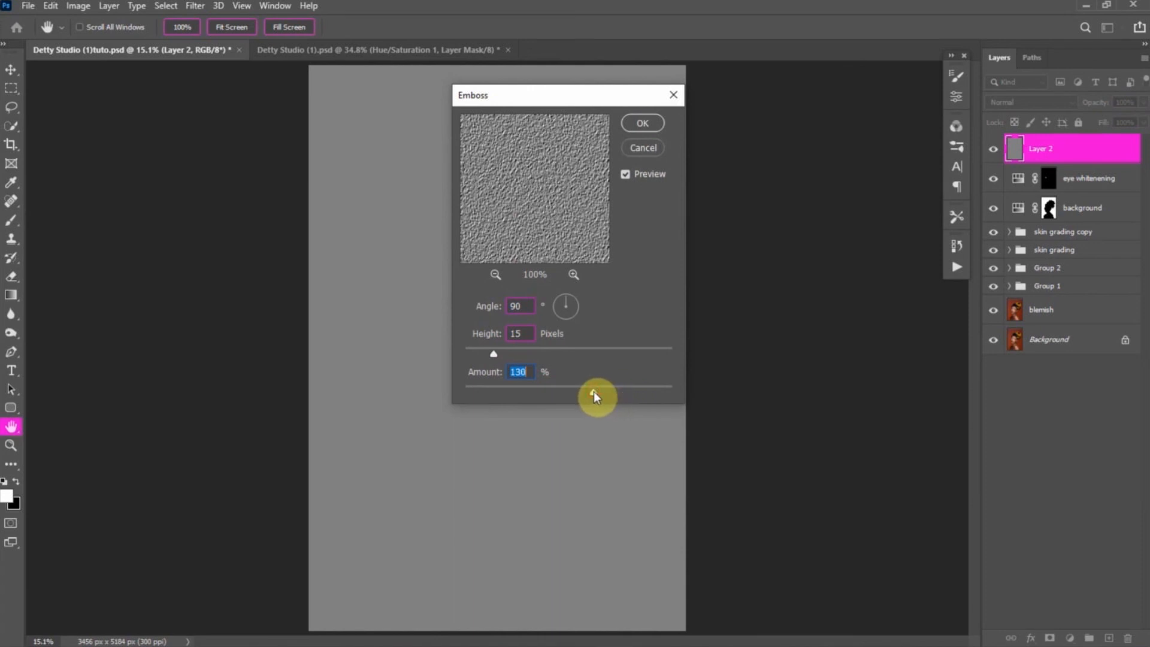
click(565, 391)
drag(567, 390, 668, 121)
click(545, 389)
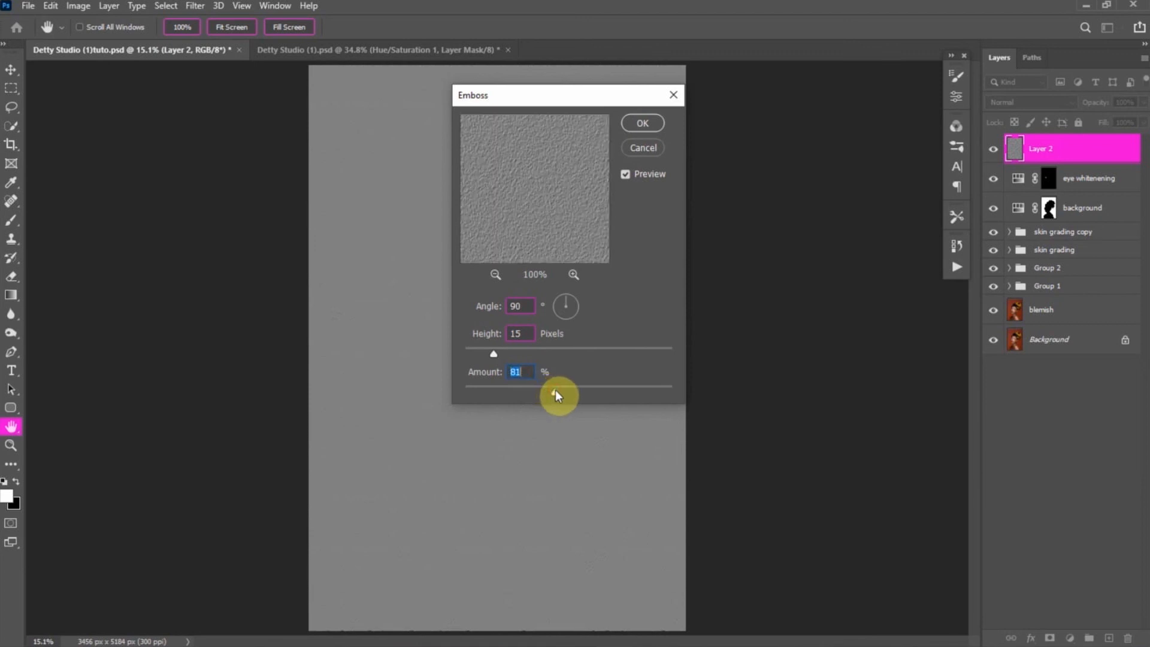
mouse_move(555, 390)
mouse_down()
mouse_move(613, 391)
mouse_move(570, 392)
mouse_up()
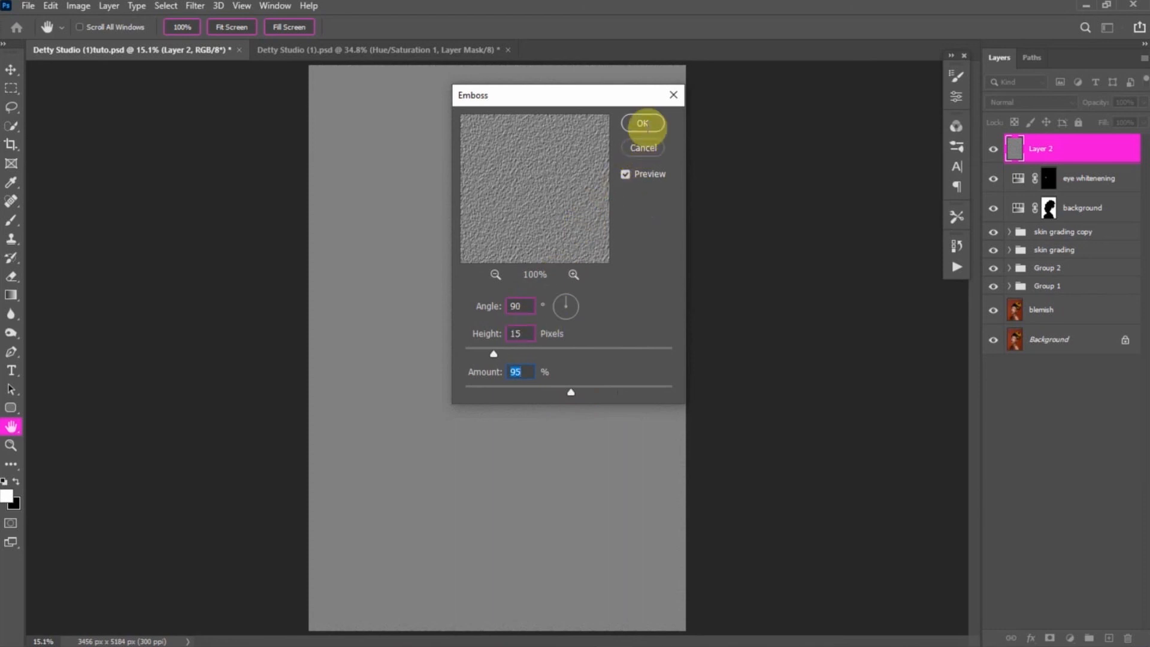
click(643, 123)
key(b)
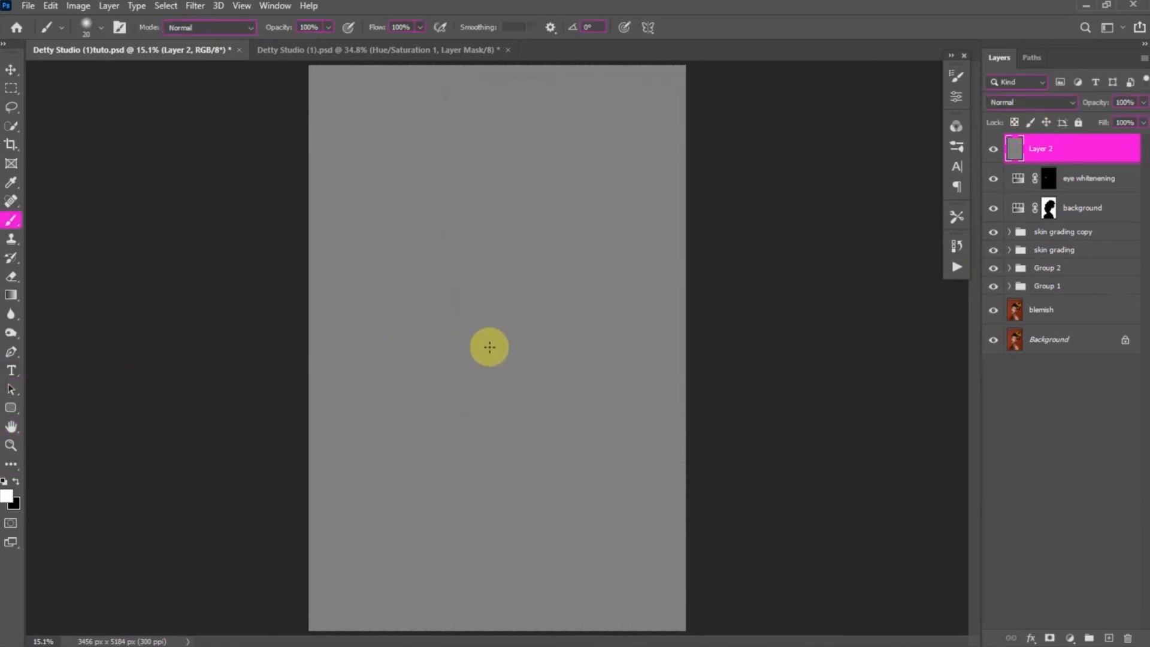
- Set Layer 2 to Soft Light blending and add a black layer mask that hides the texture
click(1024, 103)
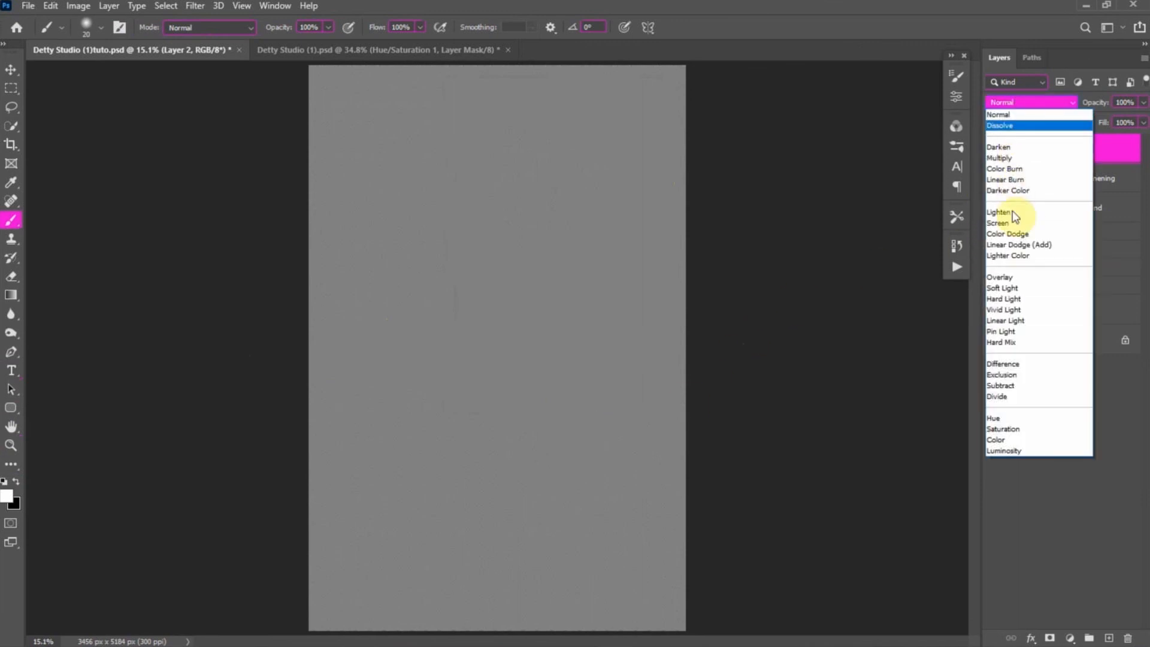
click(1013, 288)
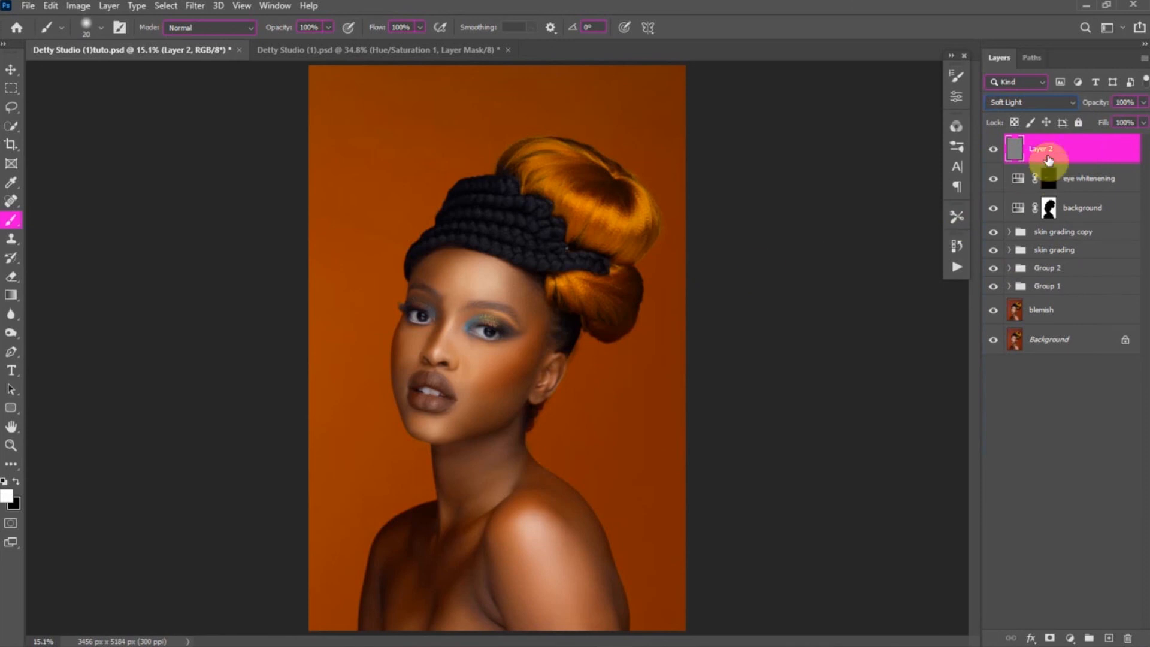
alt+click(1049, 633)
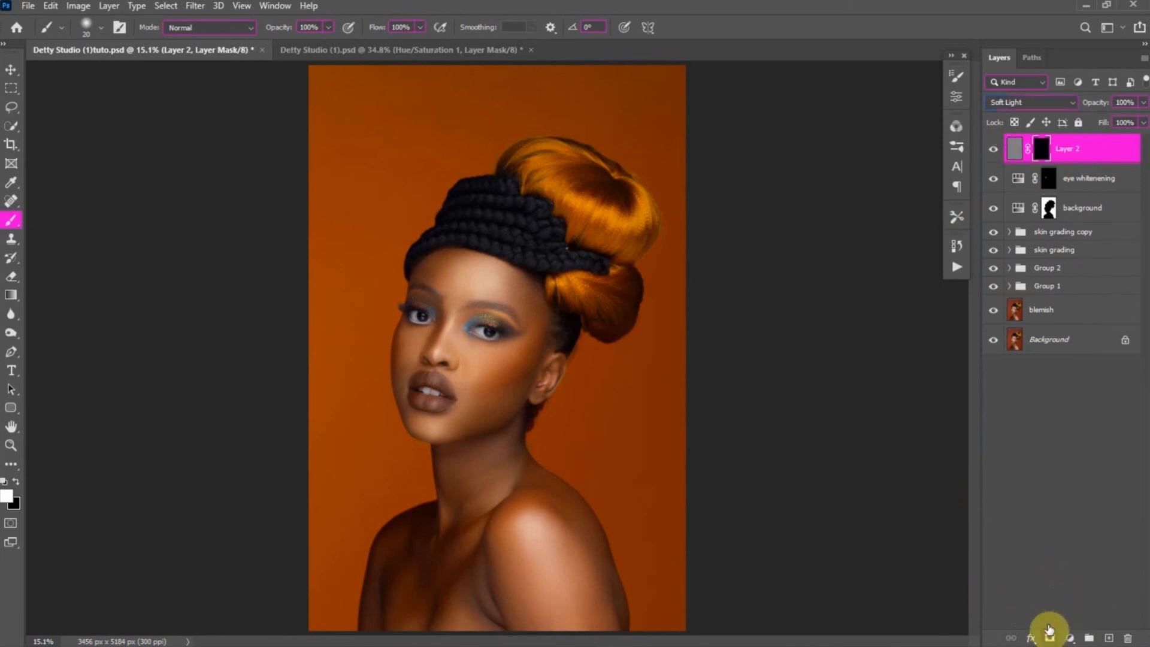
- Paint white on Layer 2's mask over the forehead and the cheek beside the ear, using a 250-pixel brush at 100% opacity
scroll(441, 268, up, 5)
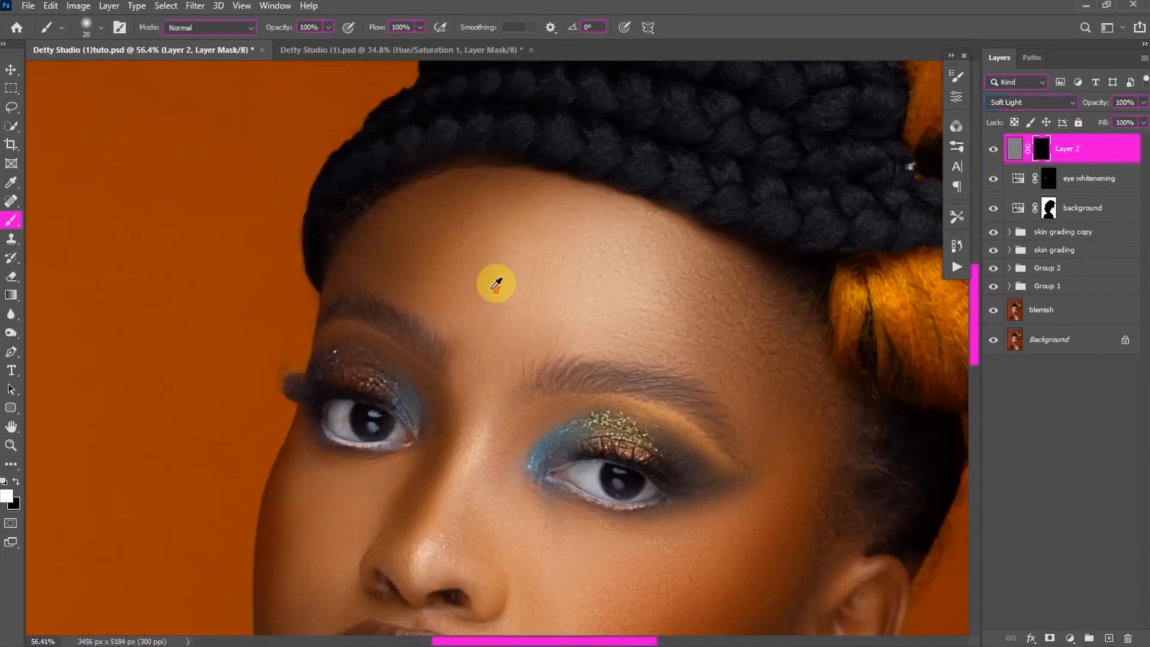
scroll(488, 259, up, 2)
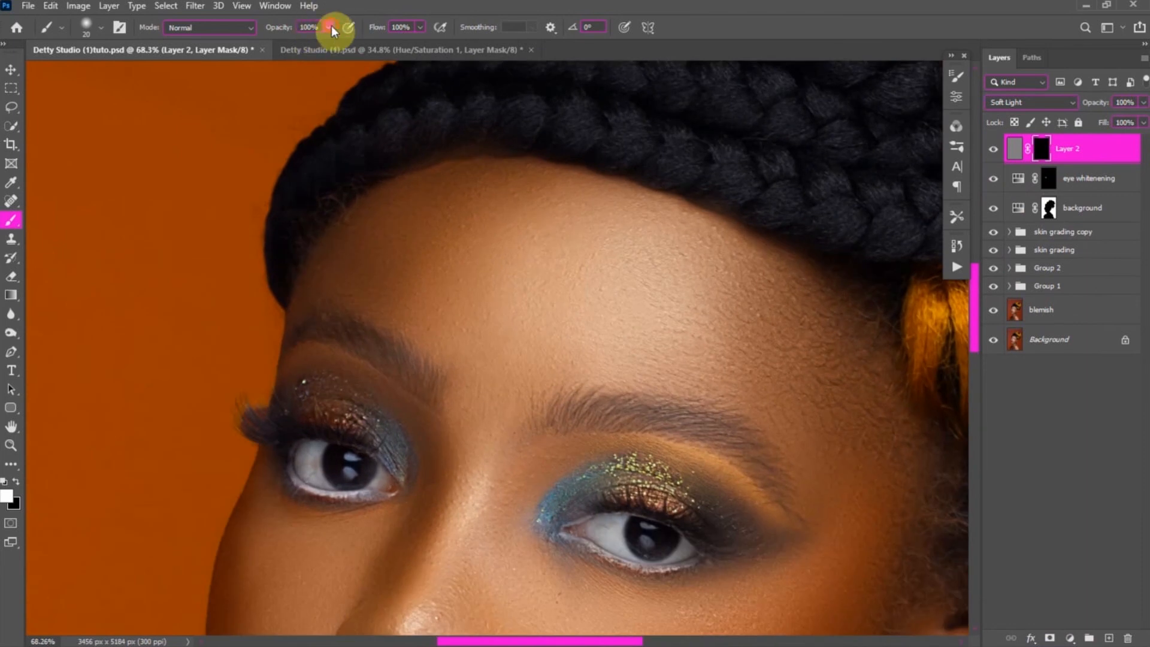
drag(305, 45, 345, 48)
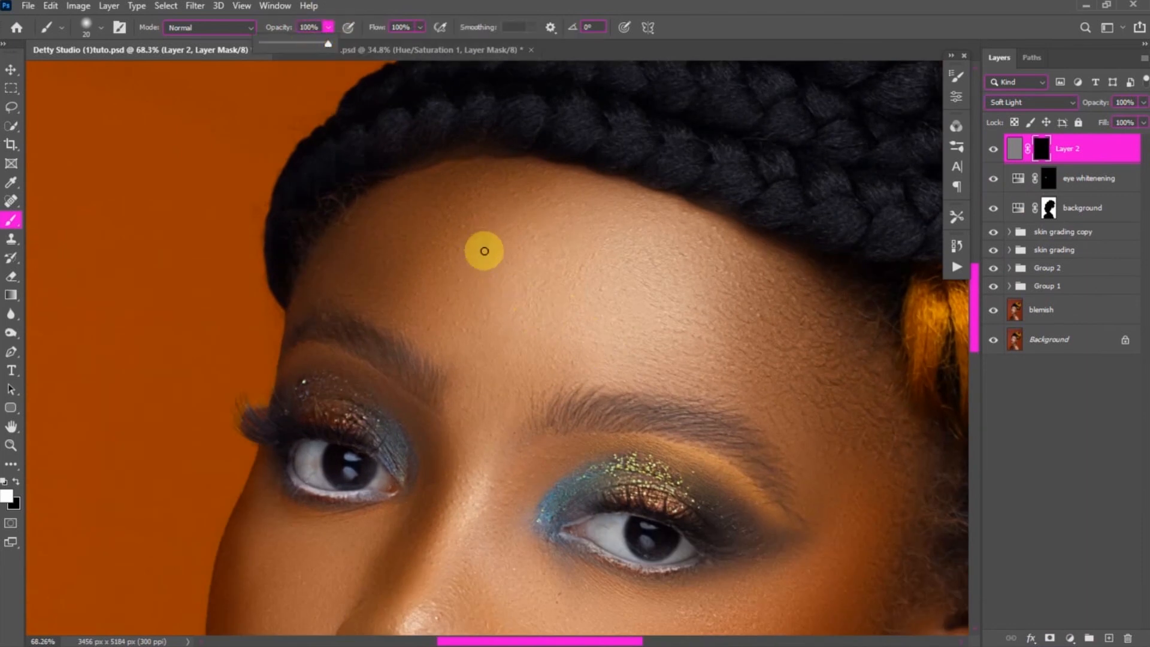
key(])
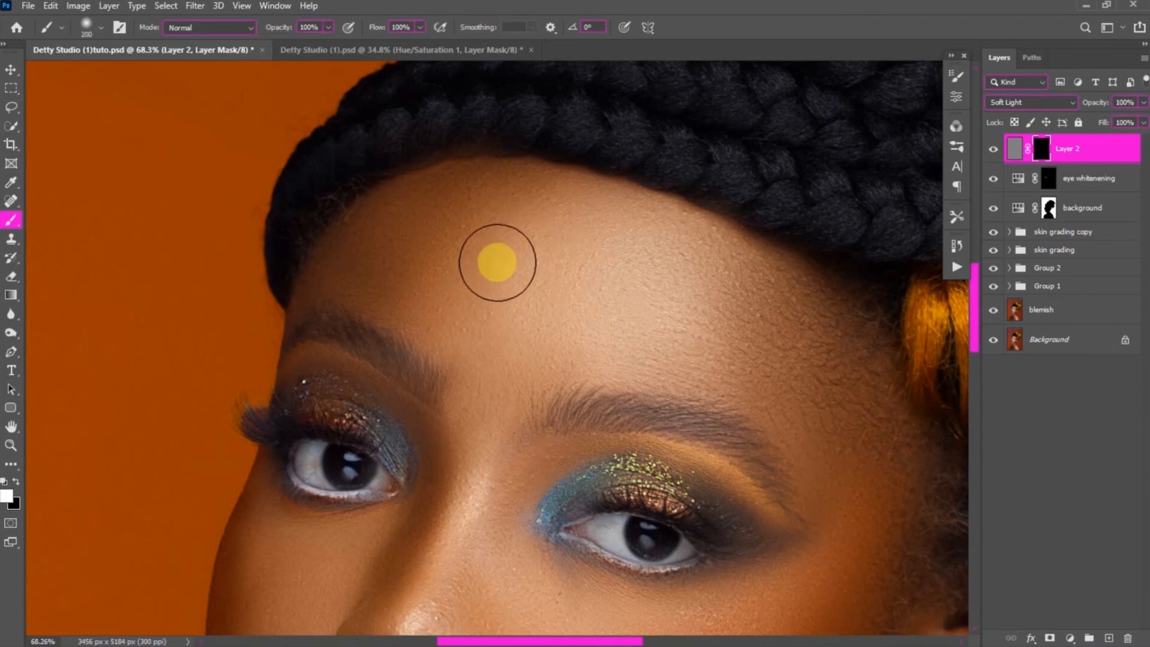
key(])
mouse_move(482, 215)
mouse_down()
mouse_move(404, 230)
mouse_move(367, 256)
mouse_move(367, 276)
mouse_move(444, 293)
mouse_move(489, 273)
mouse_move(490, 220)
mouse_move(568, 211)
mouse_move(562, 247)
mouse_move(488, 356)
mouse_move(496, 377)
mouse_move(541, 279)
mouse_move(591, 236)
mouse_move(663, 280)
mouse_move(611, 294)
mouse_move(595, 320)
mouse_move(632, 329)
mouse_move(626, 270)
mouse_move(637, 296)
mouse_move(594, 334)
mouse_move(702, 339)
mouse_move(745, 303)
mouse_move(816, 361)
mouse_move(811, 331)
mouse_move(850, 419)
mouse_move(807, 377)
mouse_move(856, 474)
mouse_move(836, 549)
mouse_up()
mouse_move(977, 277)
mouse_down()
mouse_move(970, 317)
mouse_move(911, 326)
mouse_up()
mouse_move(809, 339)
mouse_down()
mouse_move(658, 408)
mouse_move(619, 357)
mouse_move(659, 337)
mouse_move(666, 395)
mouse_move(753, 439)
mouse_move(808, 408)
mouse_up()
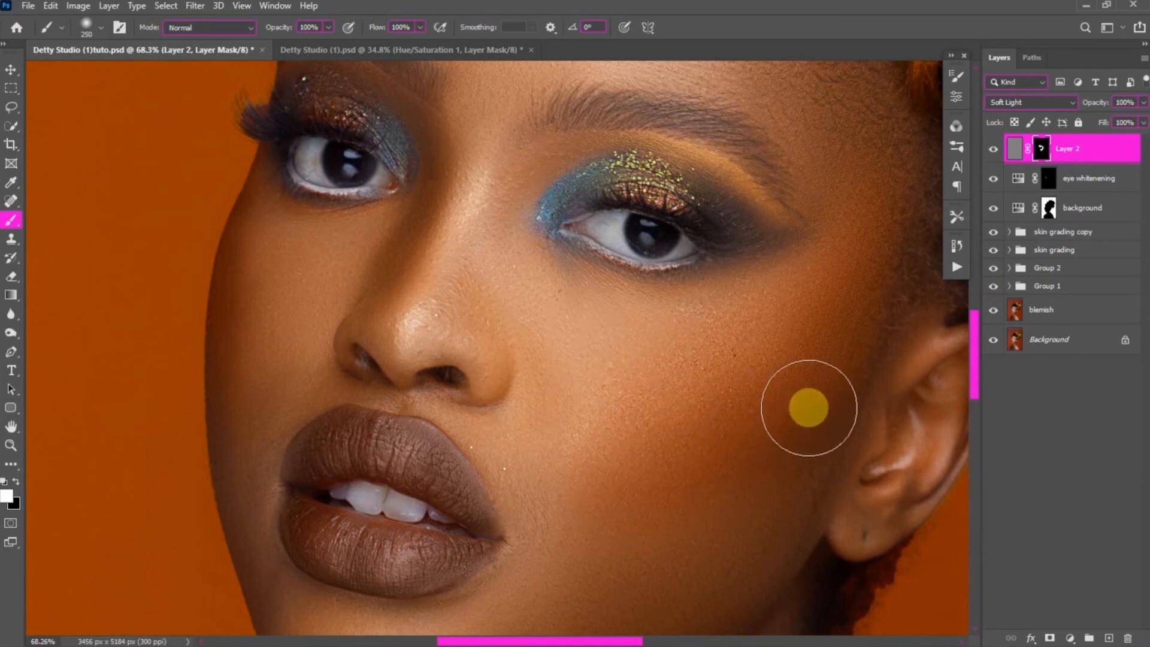
- Reveal the texture on the lower face and the far cheek by painting the mask, reducing the brush to 100 pixels for smaller areas
drag(975, 325, 960, 353)
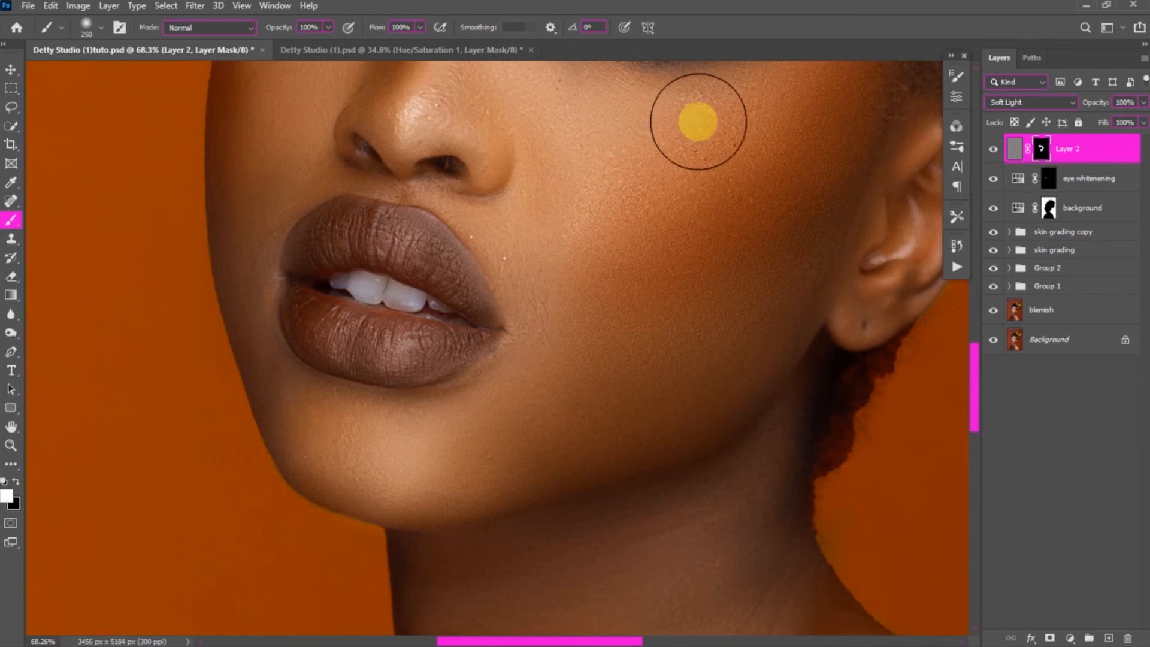
drag(602, 640, 573, 641)
drag(971, 354, 975, 313)
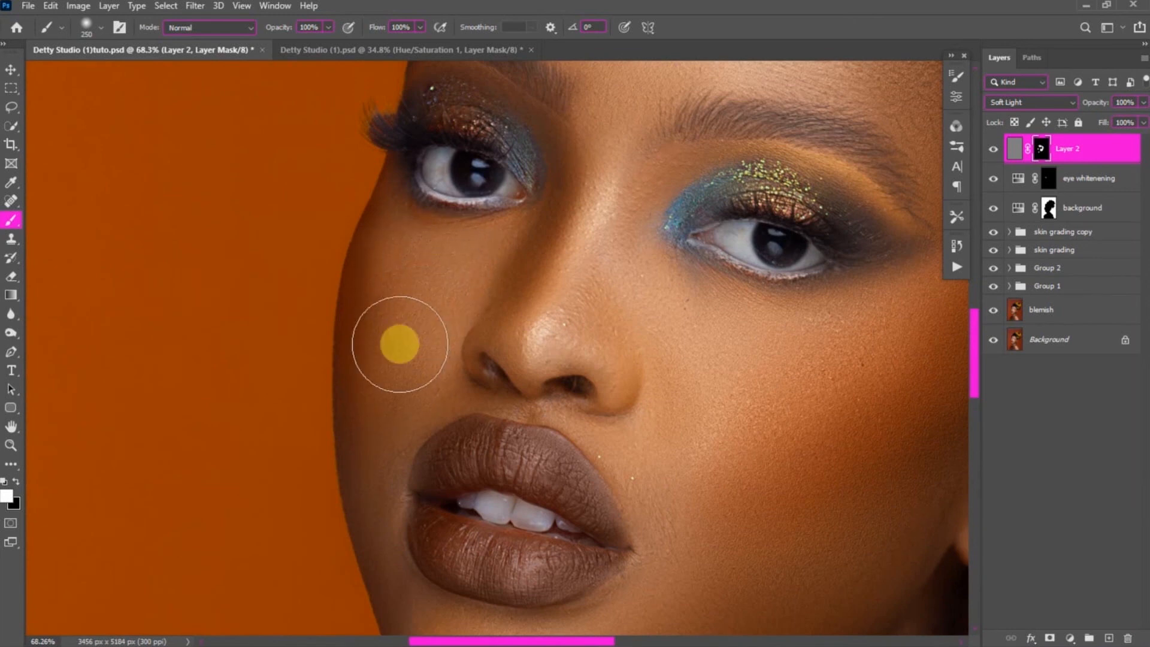
key(bracketleft)
key(bracketleft)
key(bracketleft)
key(bracketleft)
key(bracketleft)
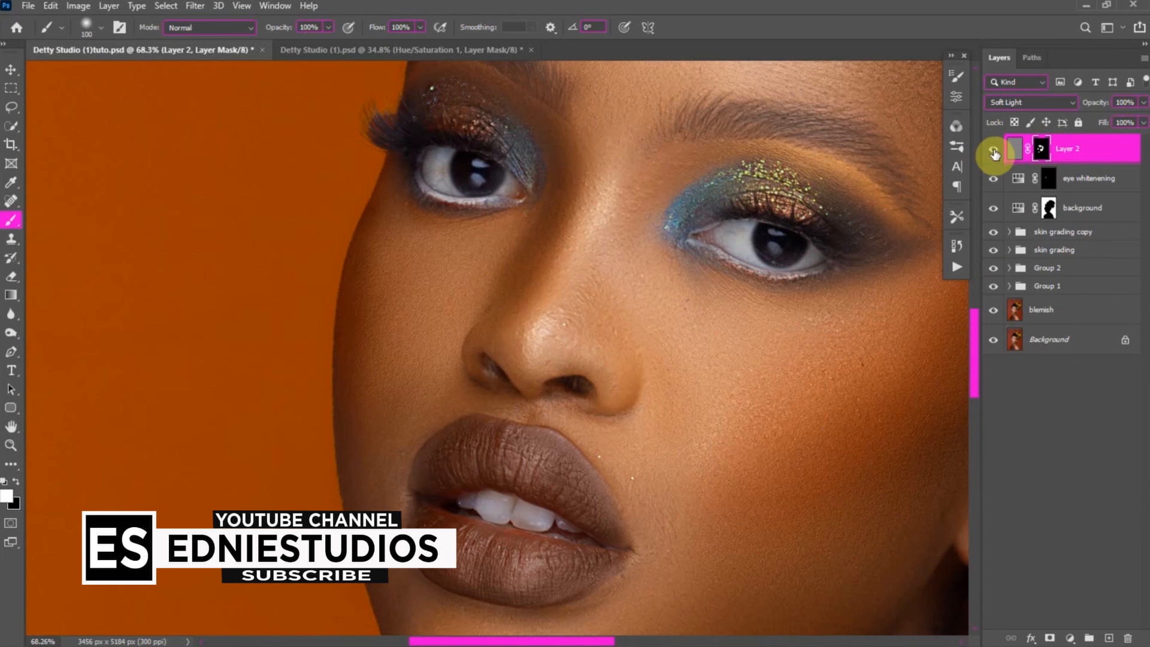
- Compare the whole face with and without the Layer 2 skin texture
key(ctrl+minus)
key(ctrl+minus)
key(ctrl+minus)
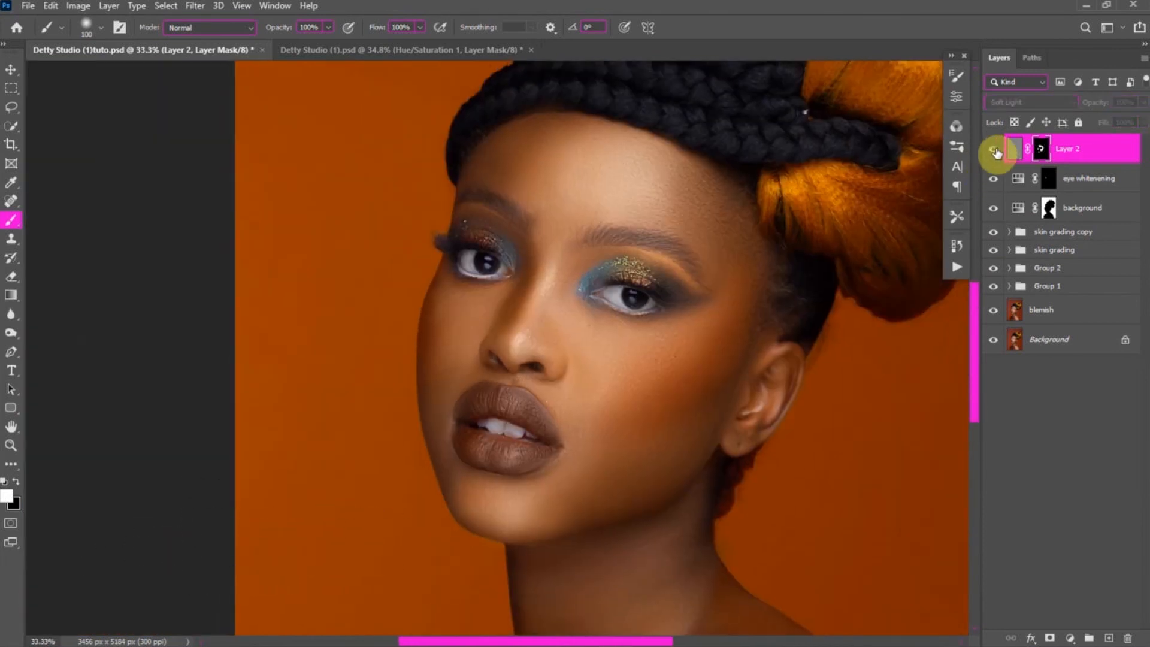
click(994, 150)
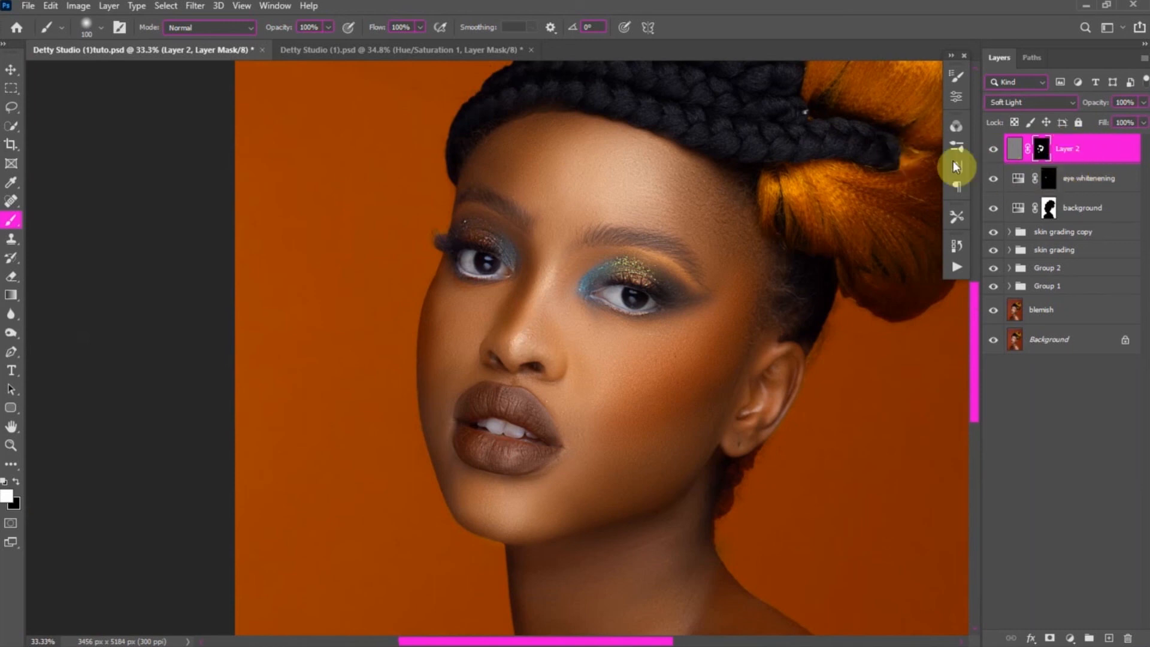
- Soften the texture by applying a Gaussian Blur with a 2.0-pixel radius to Layer 2's gray image, and check the skin up close
click(1016, 150)
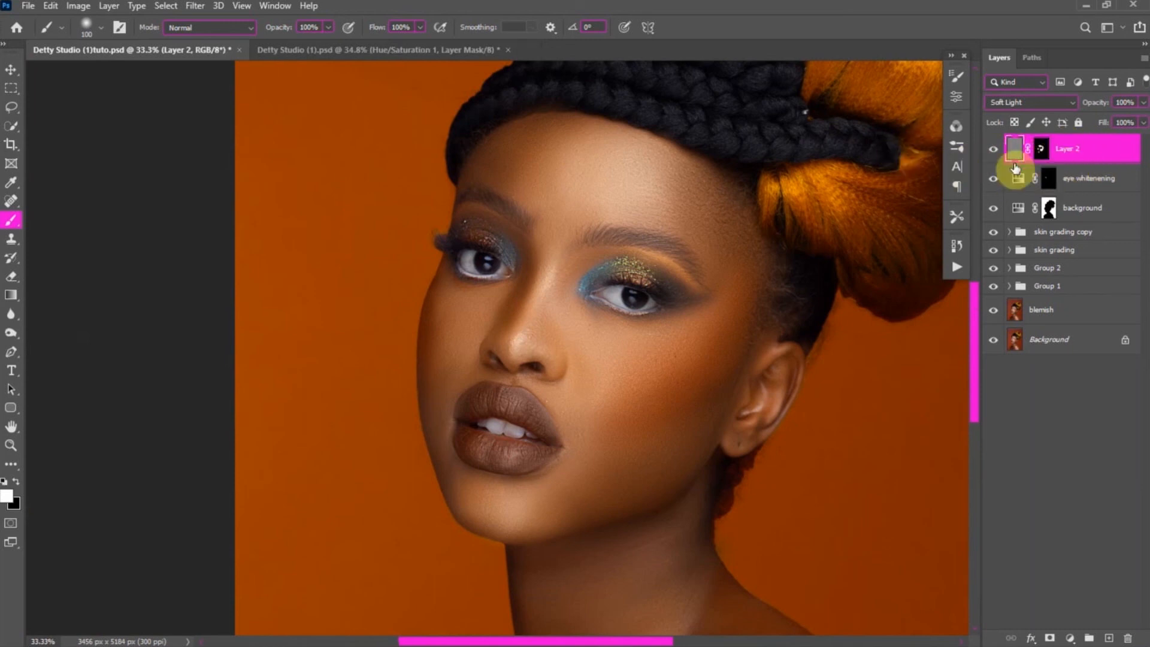
click(195, 6)
mouse_move(262, 190)
click(407, 245)
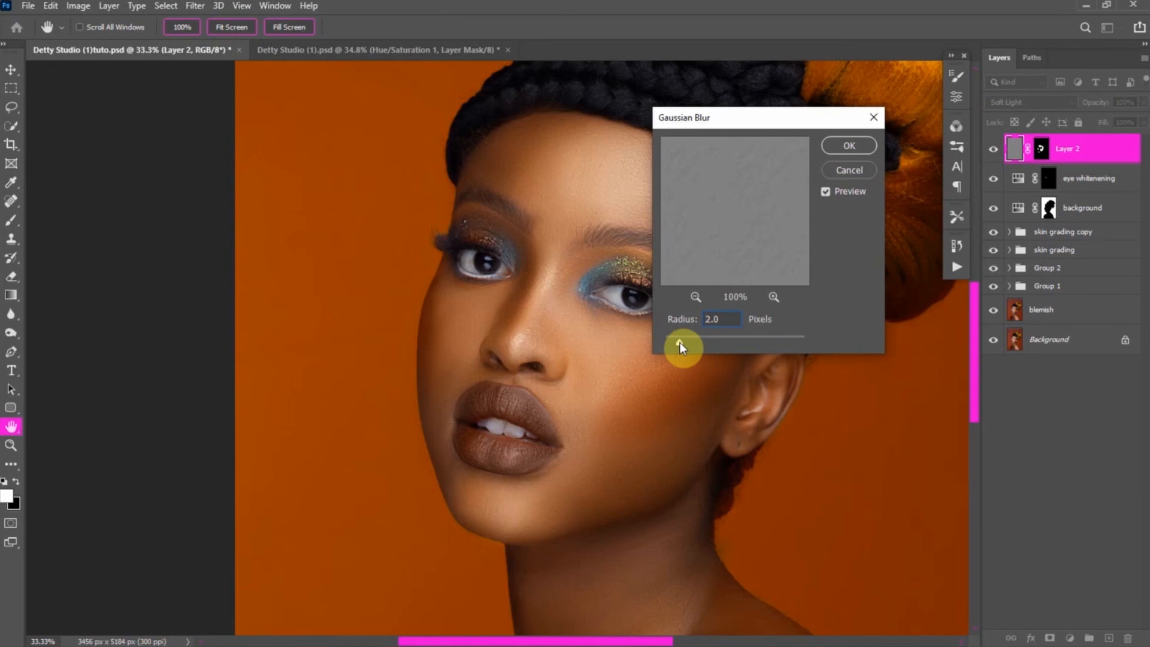
click(832, 143)
key(b)
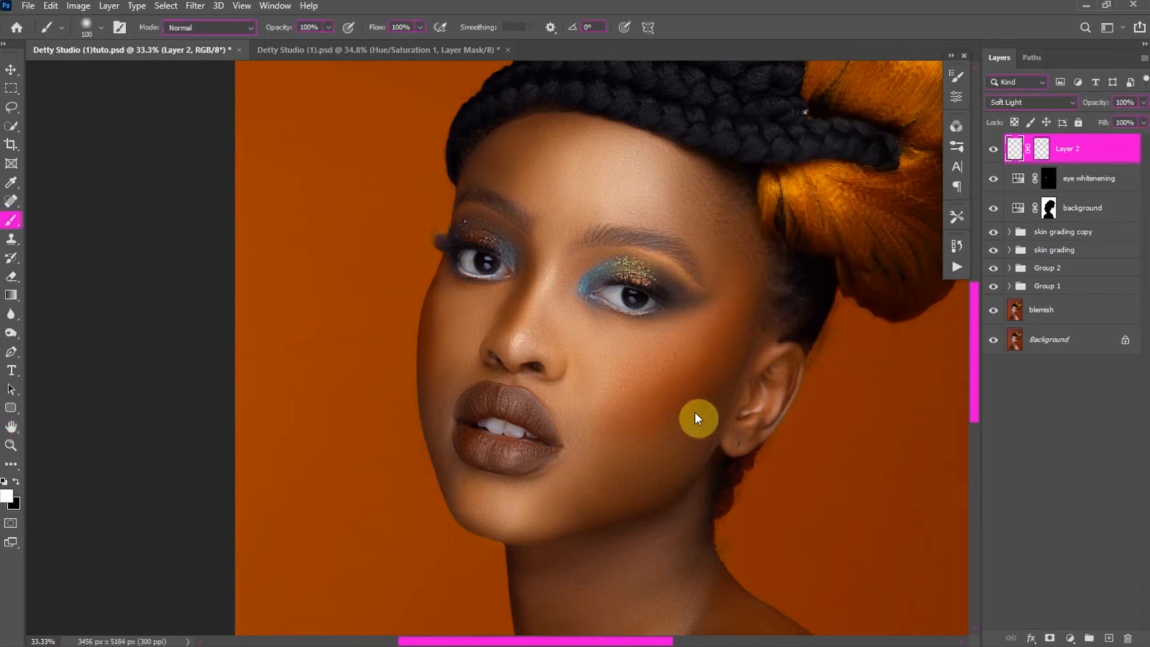
scroll(673, 339, up, 5)
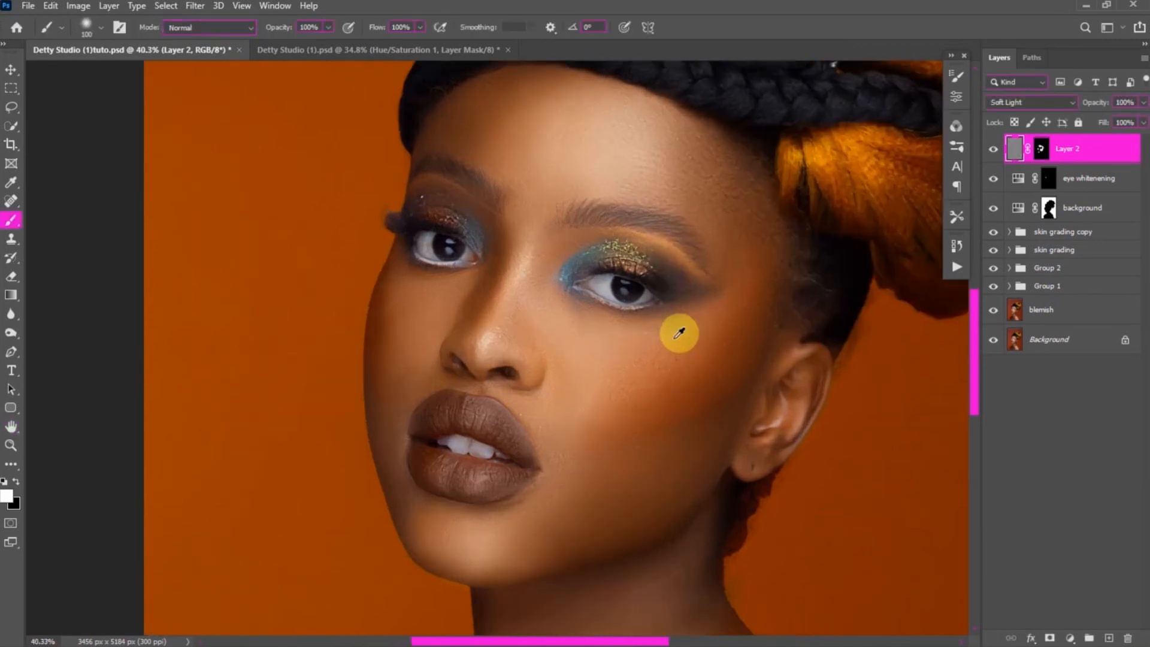
scroll(701, 399, down, 2)
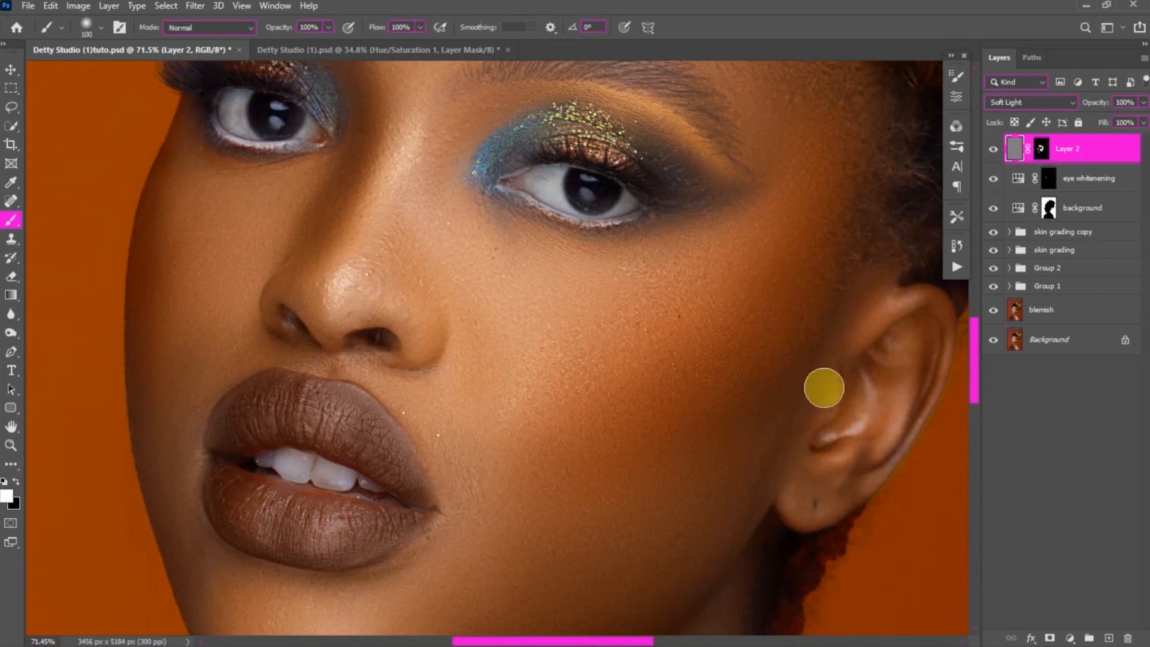
- Apply a Gaussian Blur with a 0.4-pixel radius to Layer 2's gray skin texture
click(196, 6)
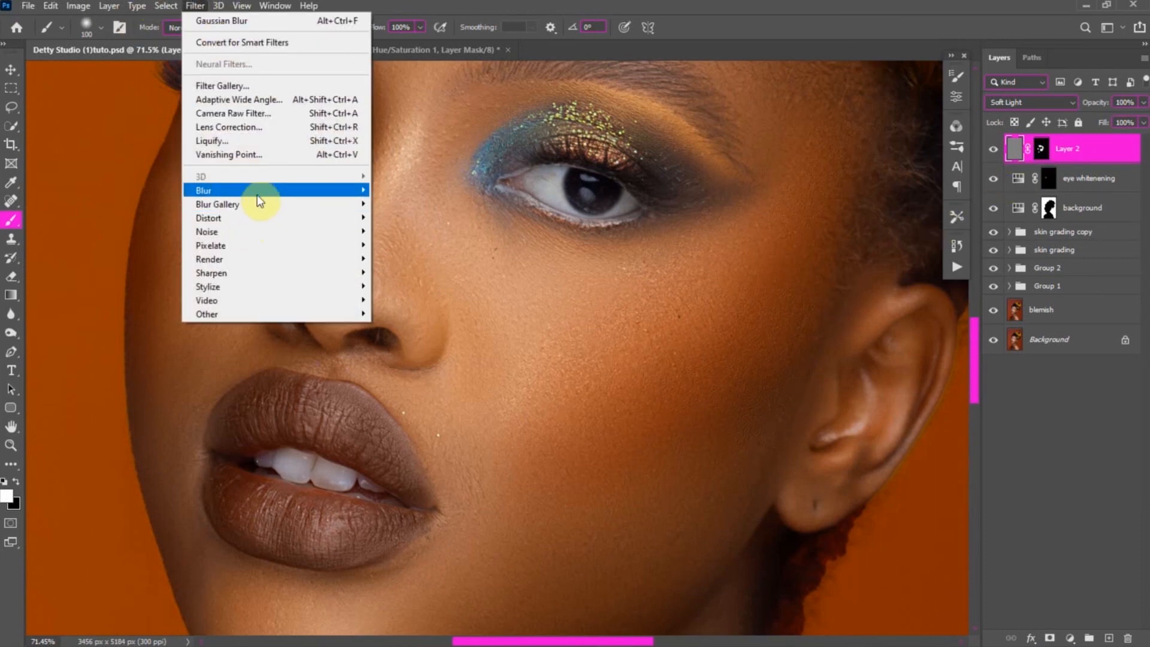
click(409, 245)
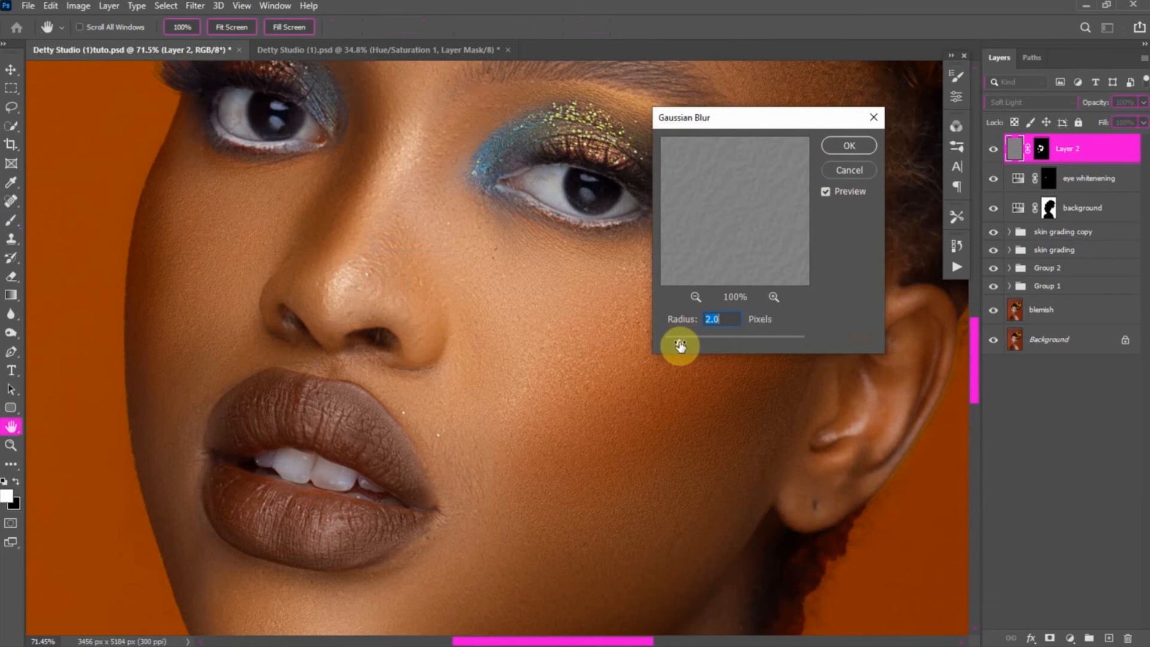
drag(681, 343, 667, 345)
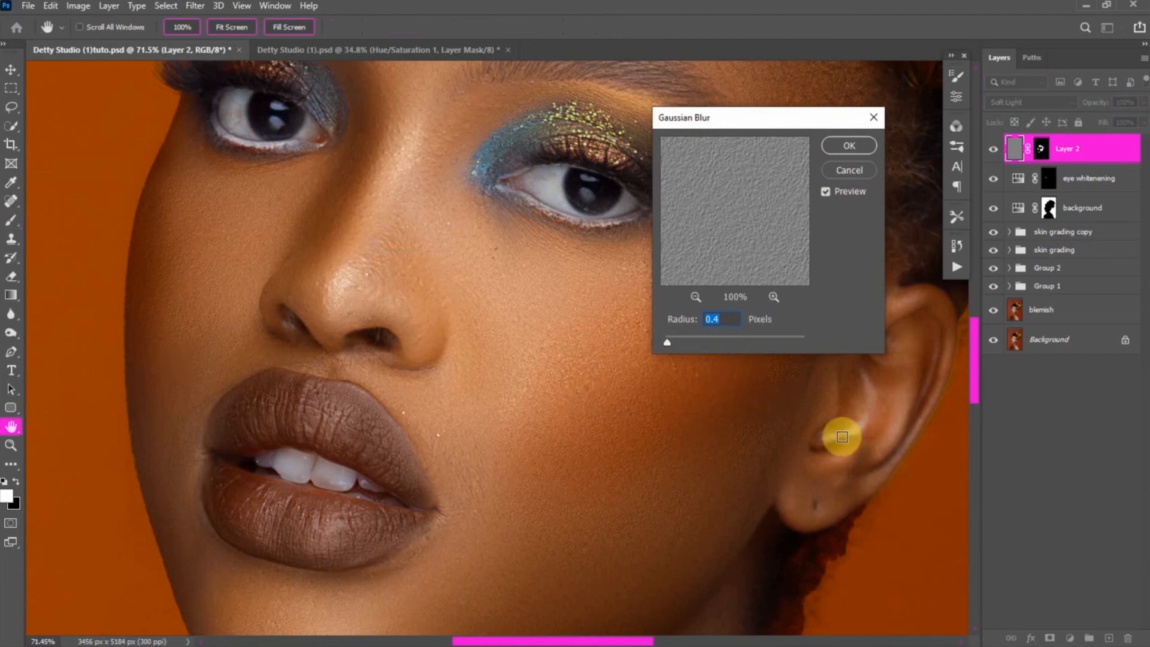
click(845, 148)
key(b)
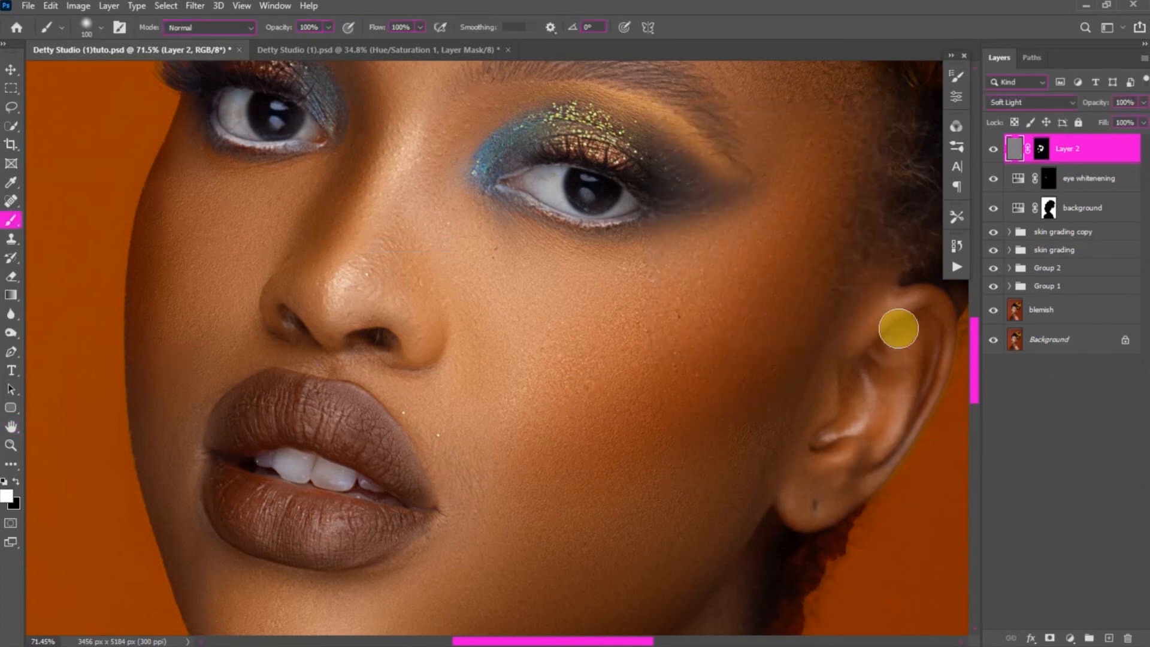
- Stamp all visible layers into a new layer on top of the stack and convert it to a smart object
key(ctrl+0)
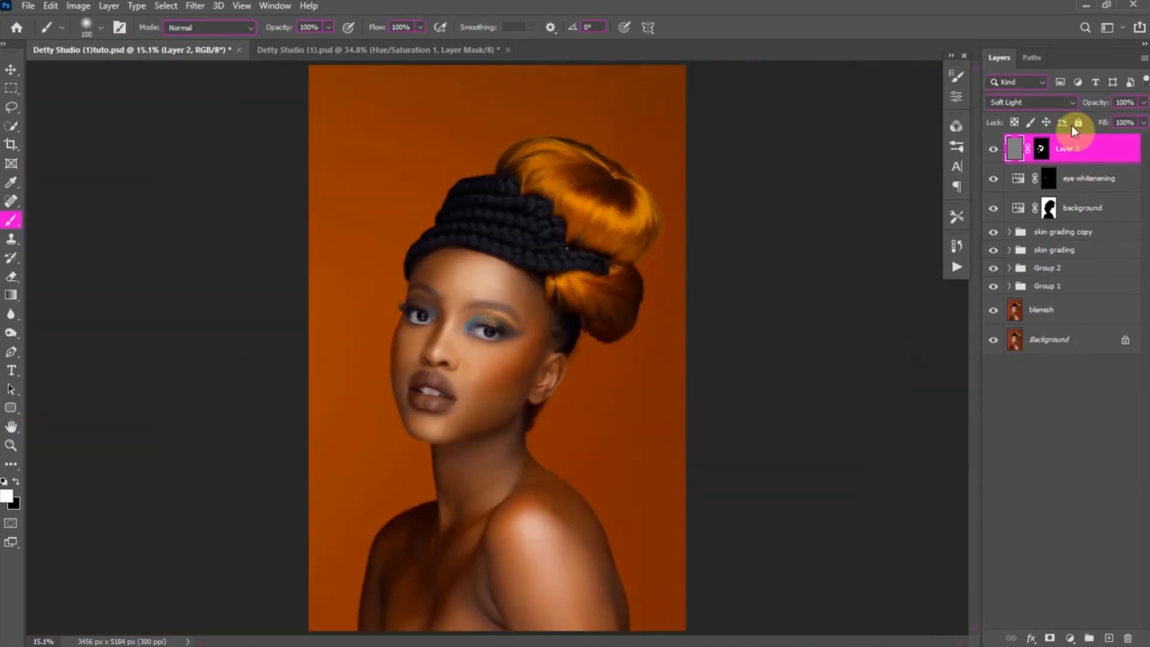
key(ctrl+shift+alt+e)
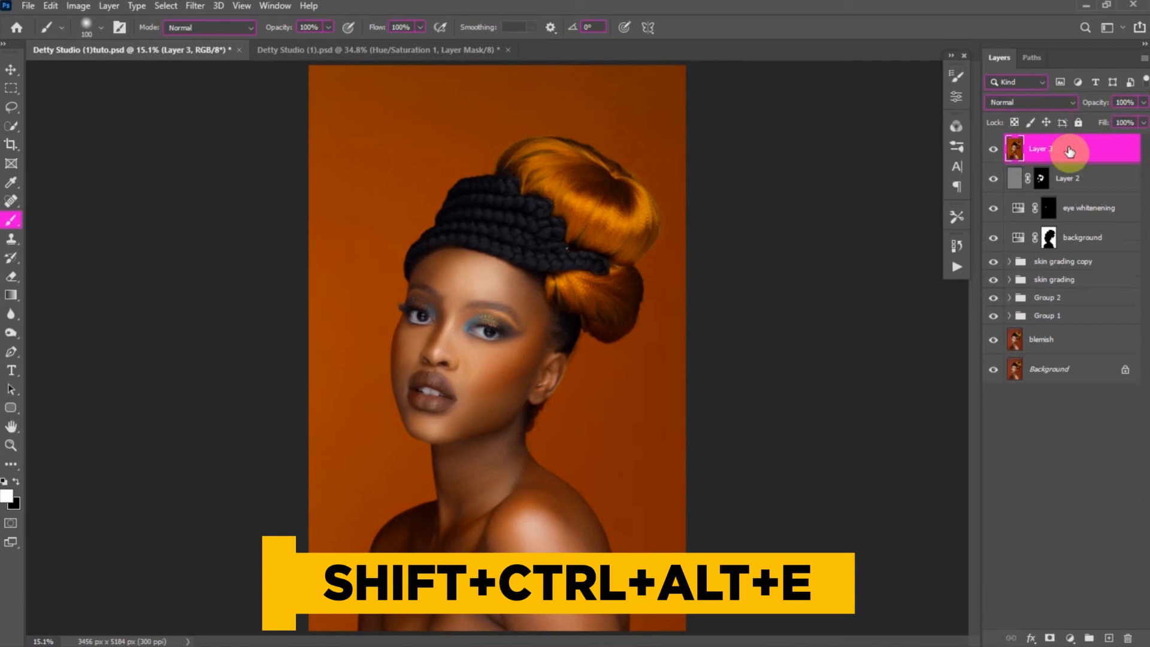
right_click(1069, 152)
click(922, 238)
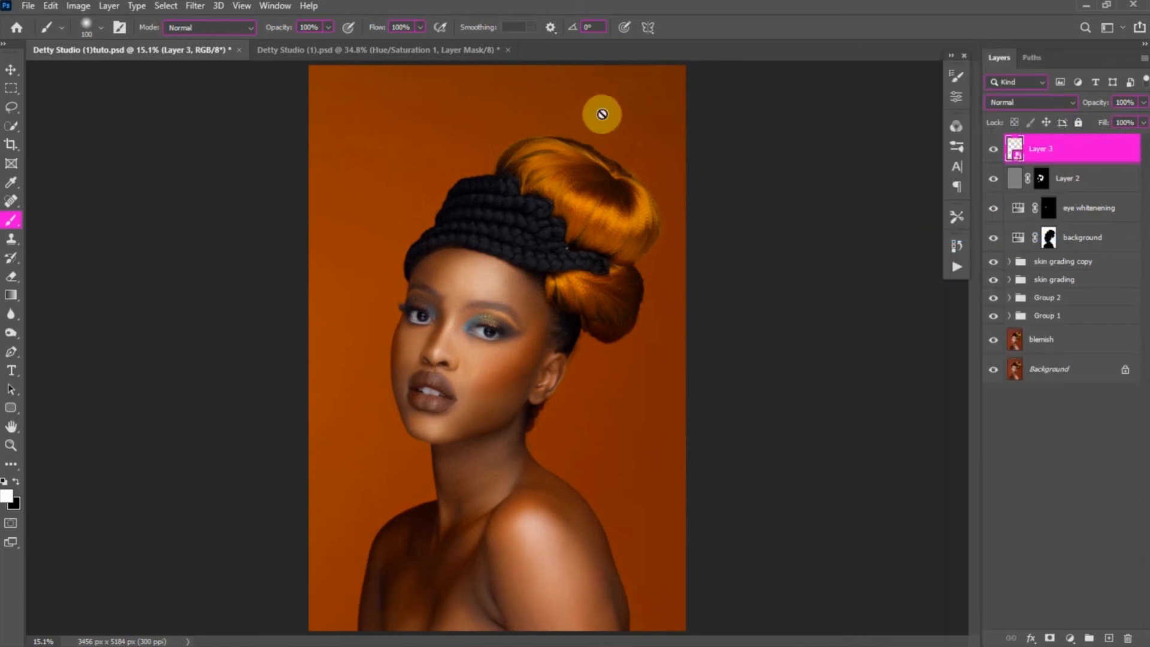
- Start a Camera Raw Filter on the merged smart object with Exposure +0.35, Contrast +6, Highlights +8, Shadows +13 and Blacks -12
click(194, 6)
click(239, 113)
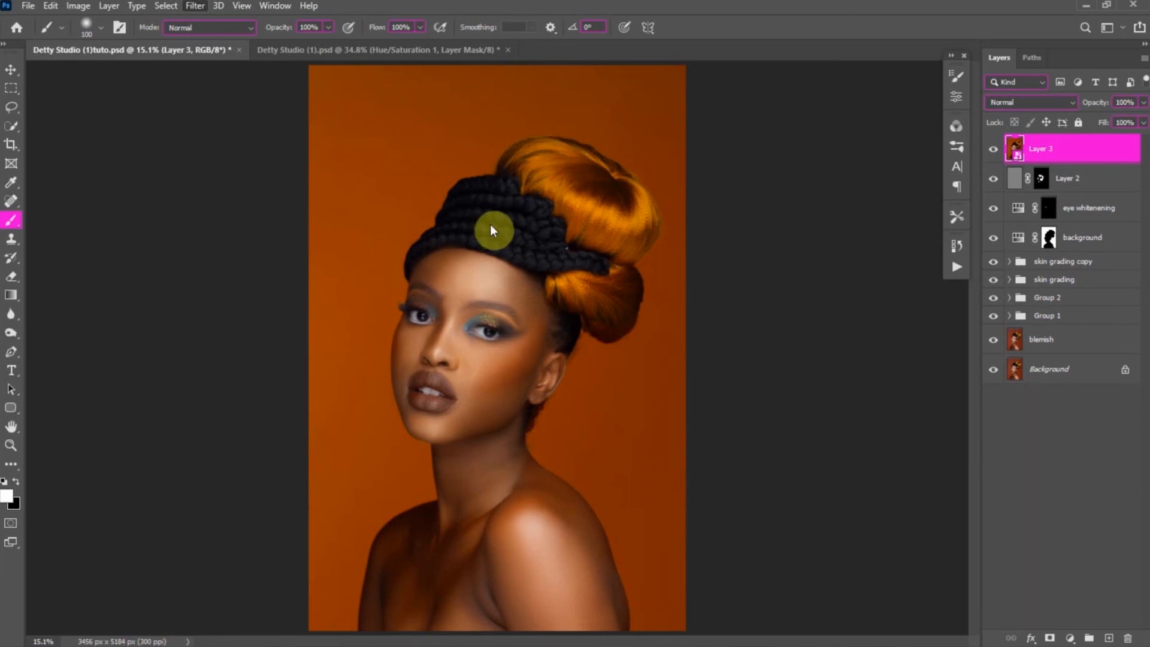
right_click(519, 306)
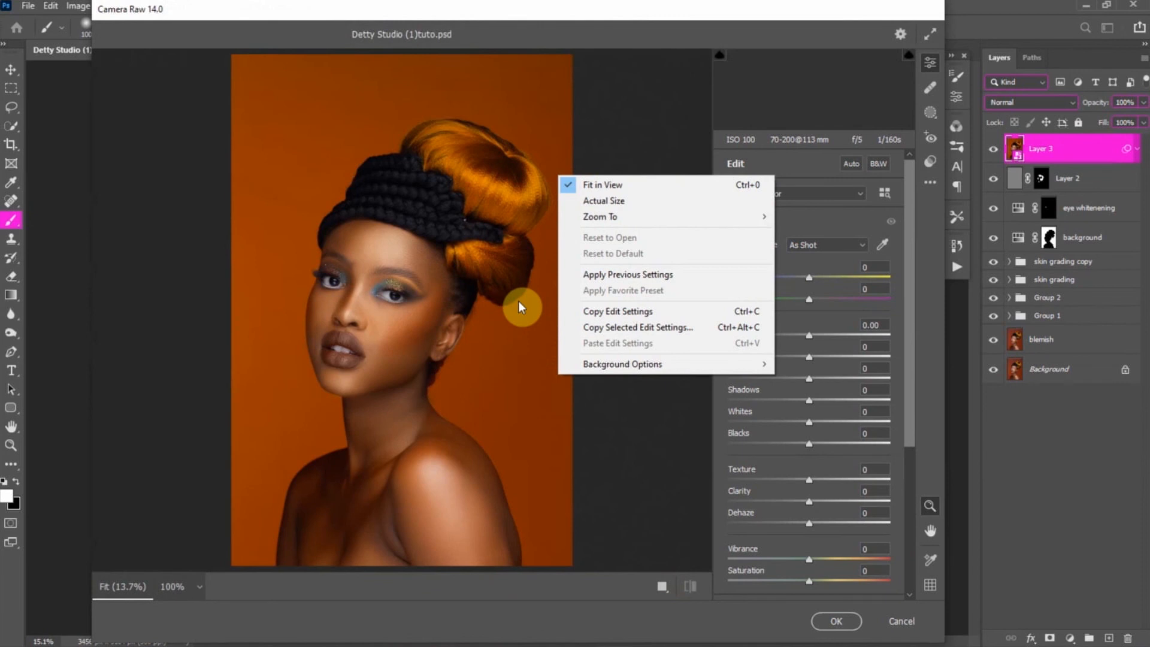
click(660, 493)
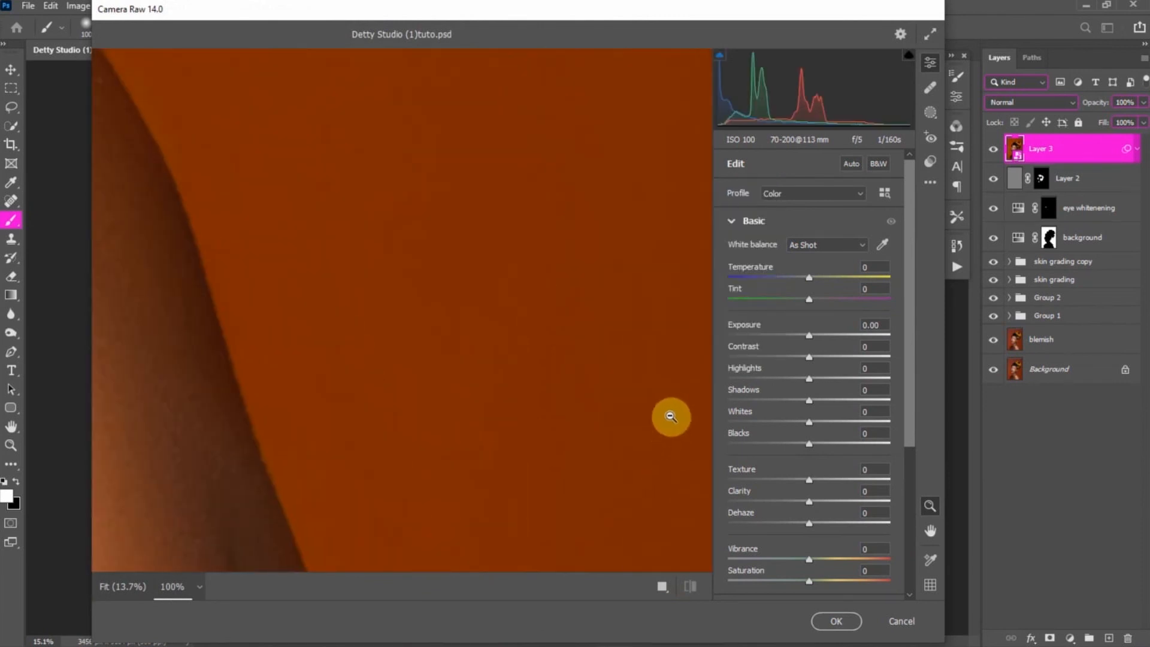
click(236, 494)
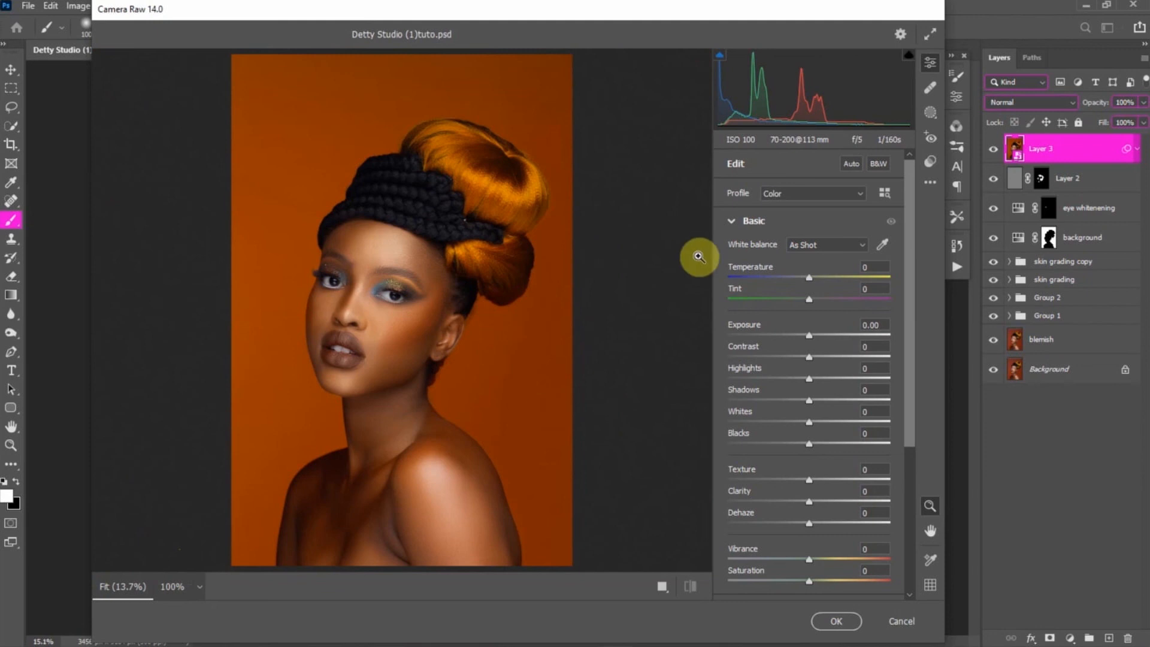
drag(808, 335, 813, 354)
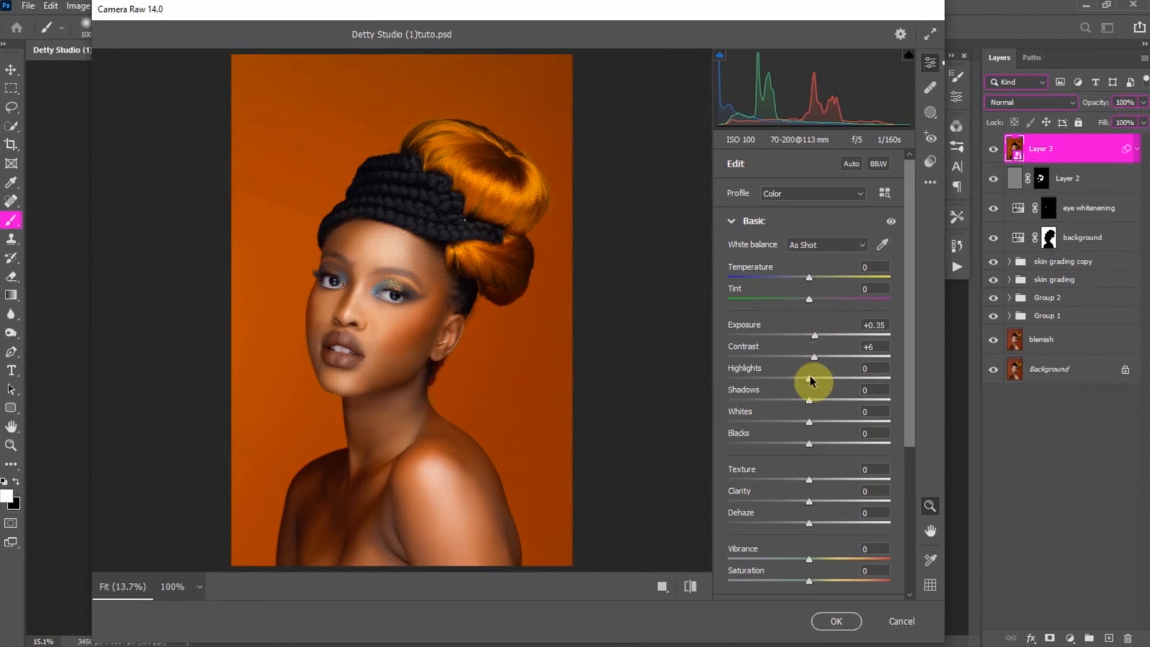
drag(807, 399, 818, 400)
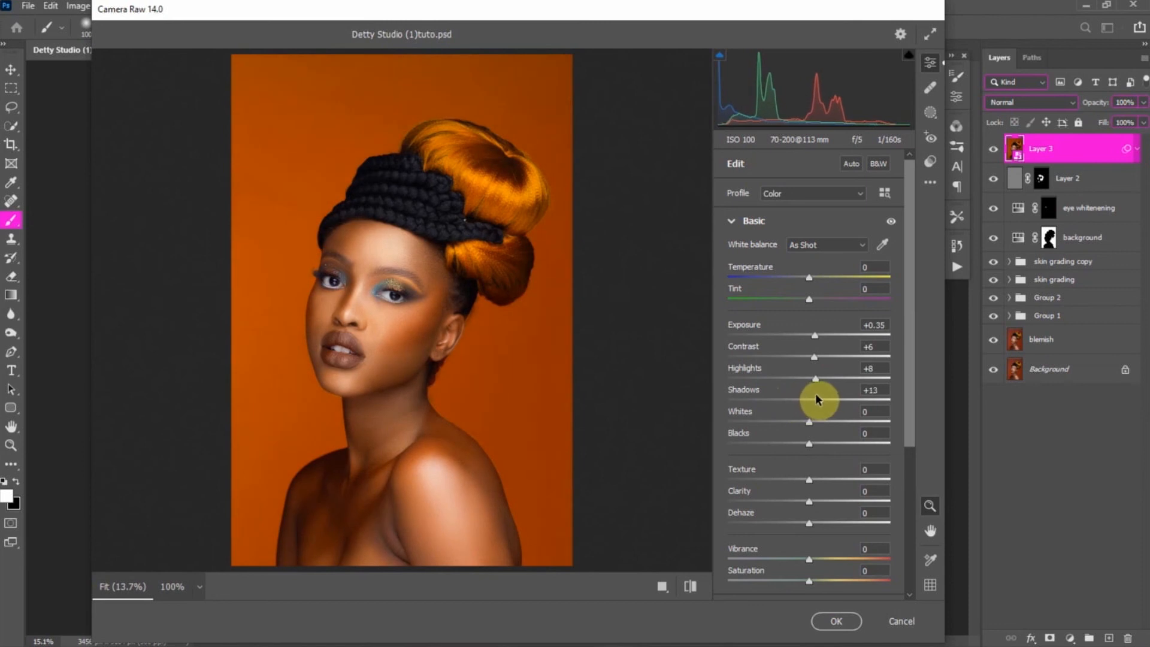
drag(809, 444, 802, 444)
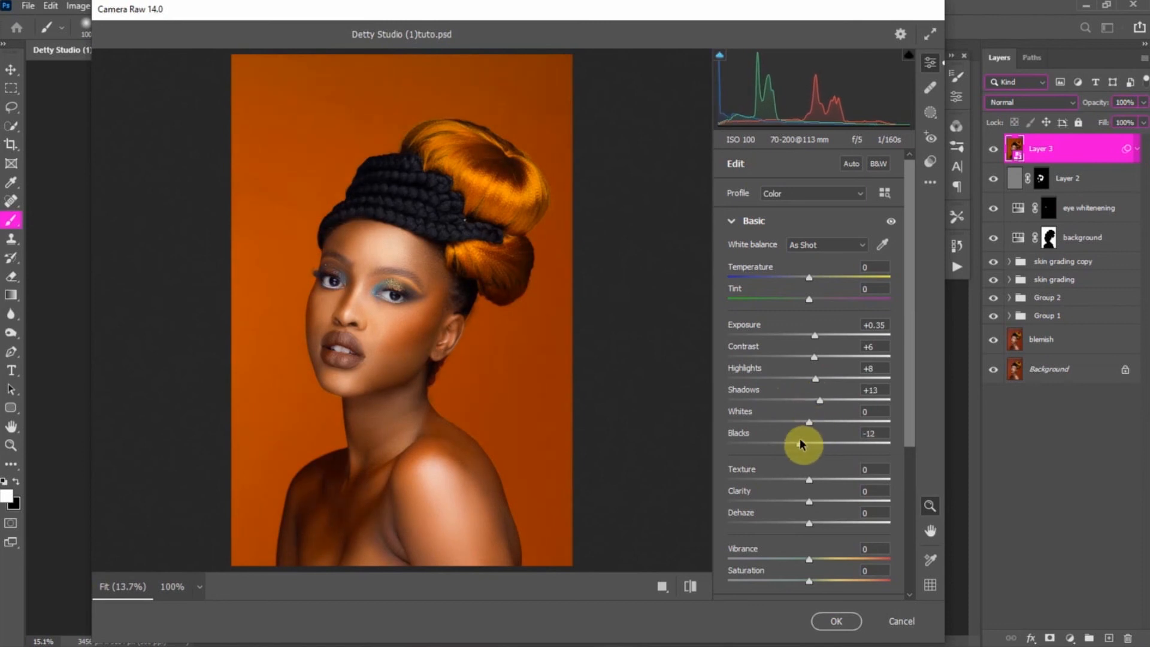
- Set Vibrance to -3 and Contrast to +9, comparing against the default settings, and apply the Camera Raw Filter
drag(809, 560, 806, 562)
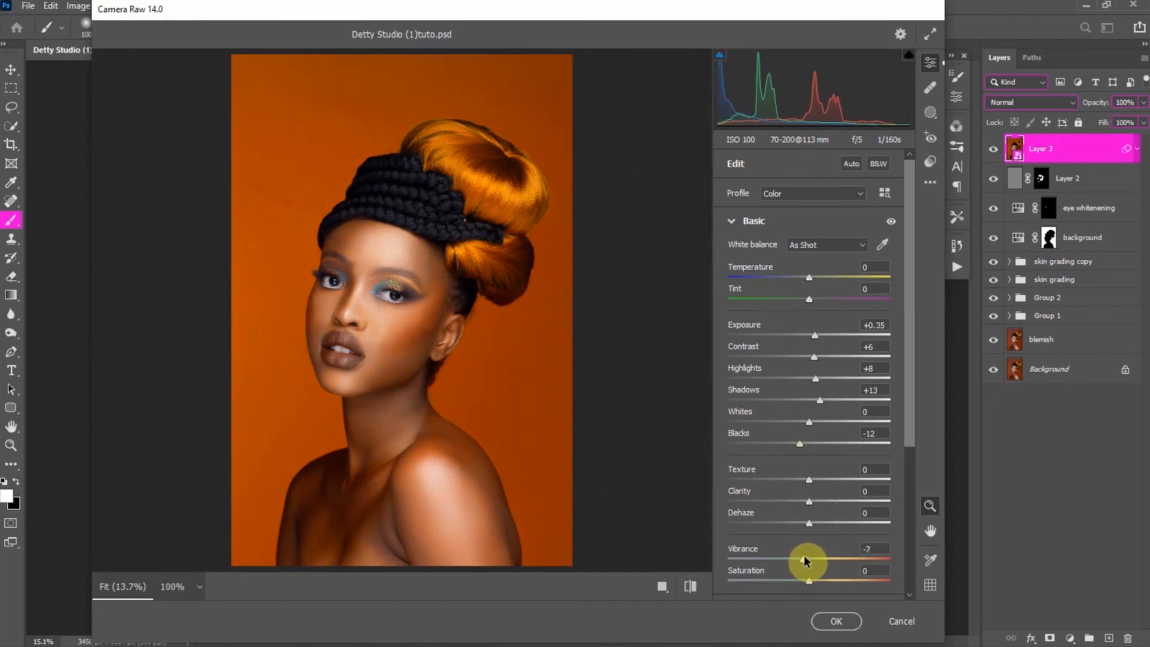
click(689, 587)
click(689, 587)
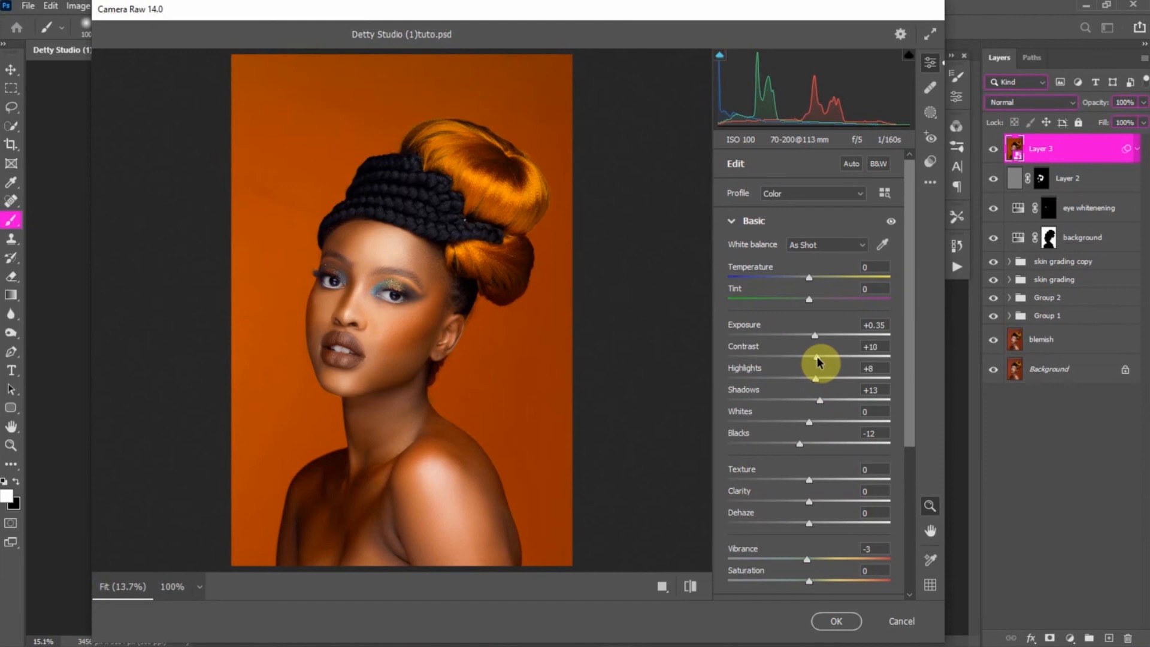
drag(817, 361, 815, 359)
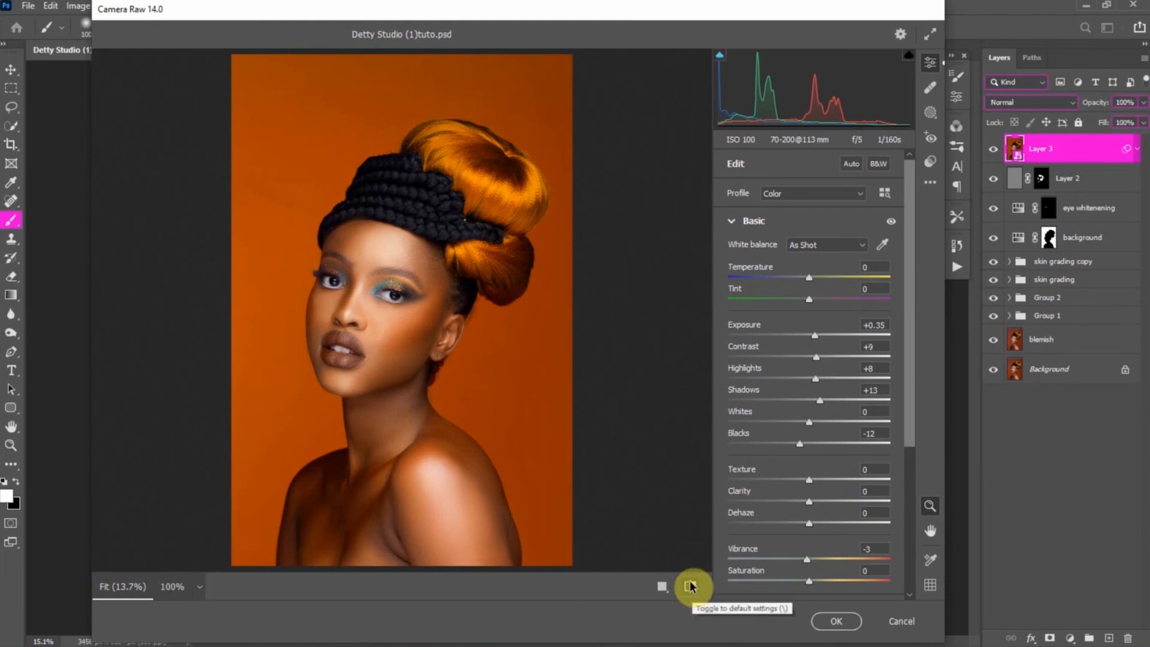
click(822, 614)
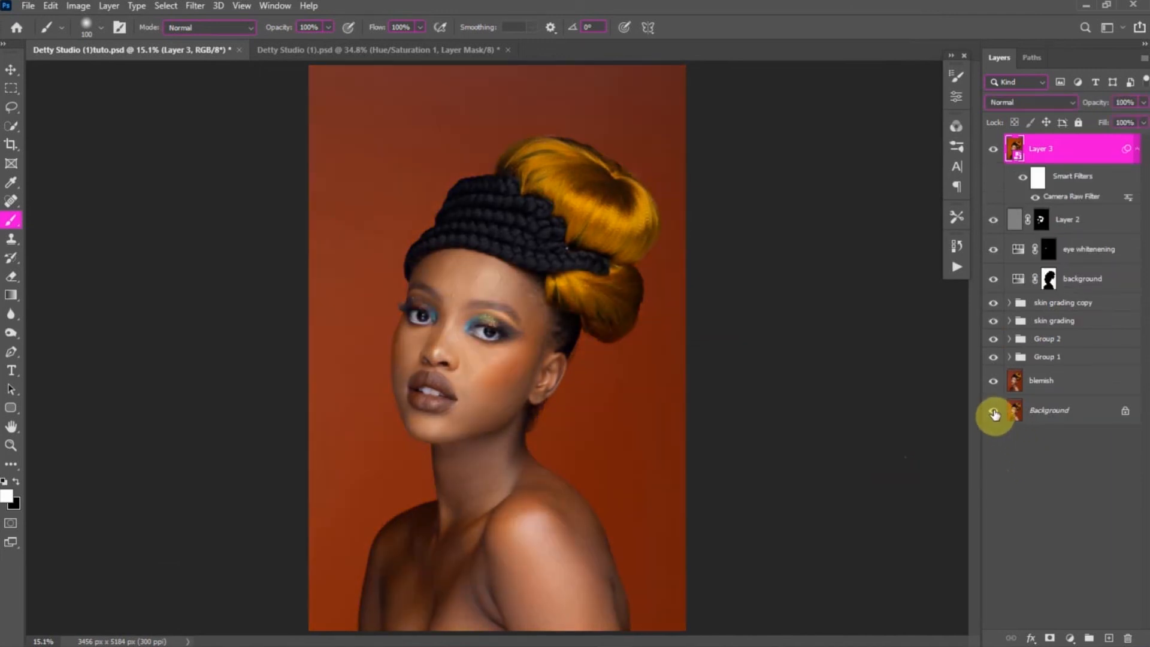
- Compare the finished retouch with the original by showing only the Background layer and restoring the other layers
alt+click(993, 413)
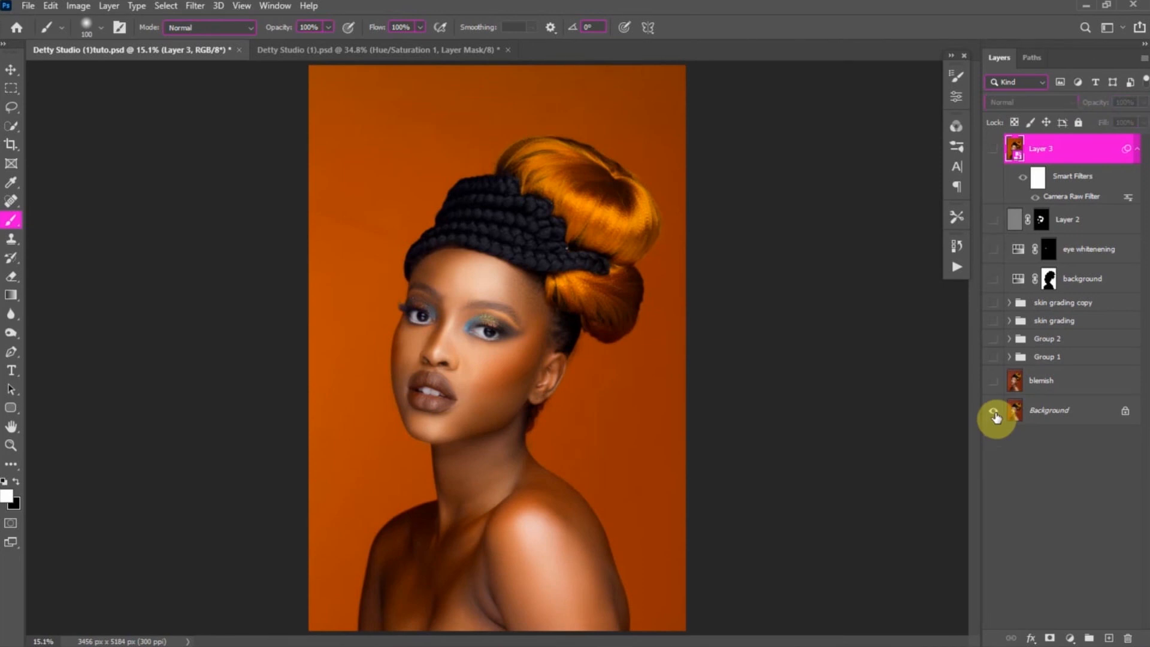
alt+click(993, 413)
alt+click(994, 414)
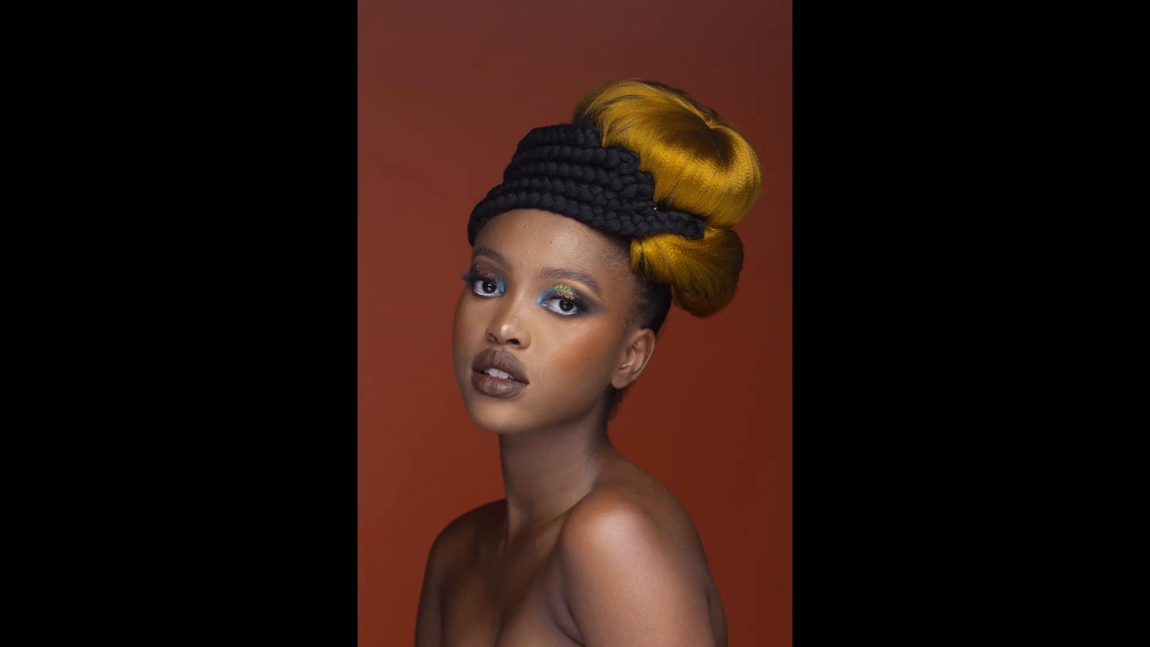